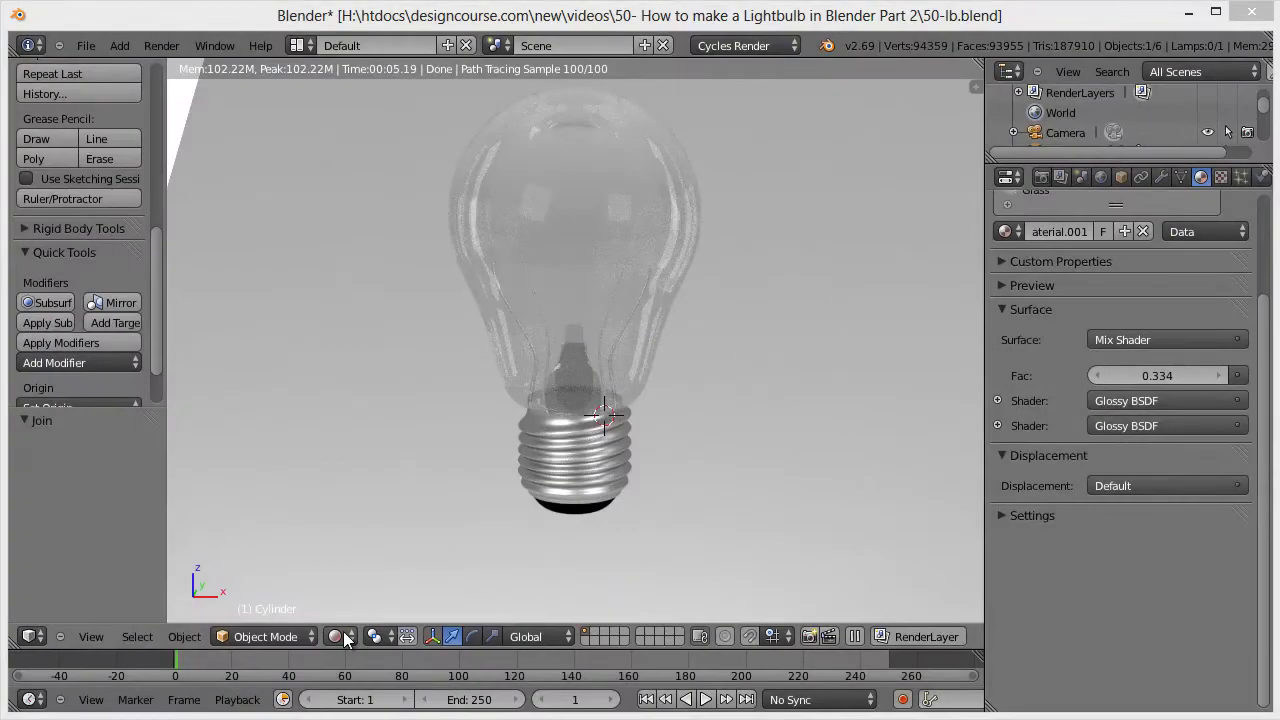
- Switch the viewport to Solid shading and orbit around the lightbulb
left_click(341, 636)
left_click(358, 577)
mouse_move(600, 420)
middle_mouse_down()
mouse_move(614, 414)
mouse_move(612, 372)
middle_mouse_up()
scroll(614, 414, "down", 3)
scroll(614, 414, "up", 3)
- Lower the lightbulb along the Z axis toward the floor
key("g")
key("z")
left_click(585, 450)
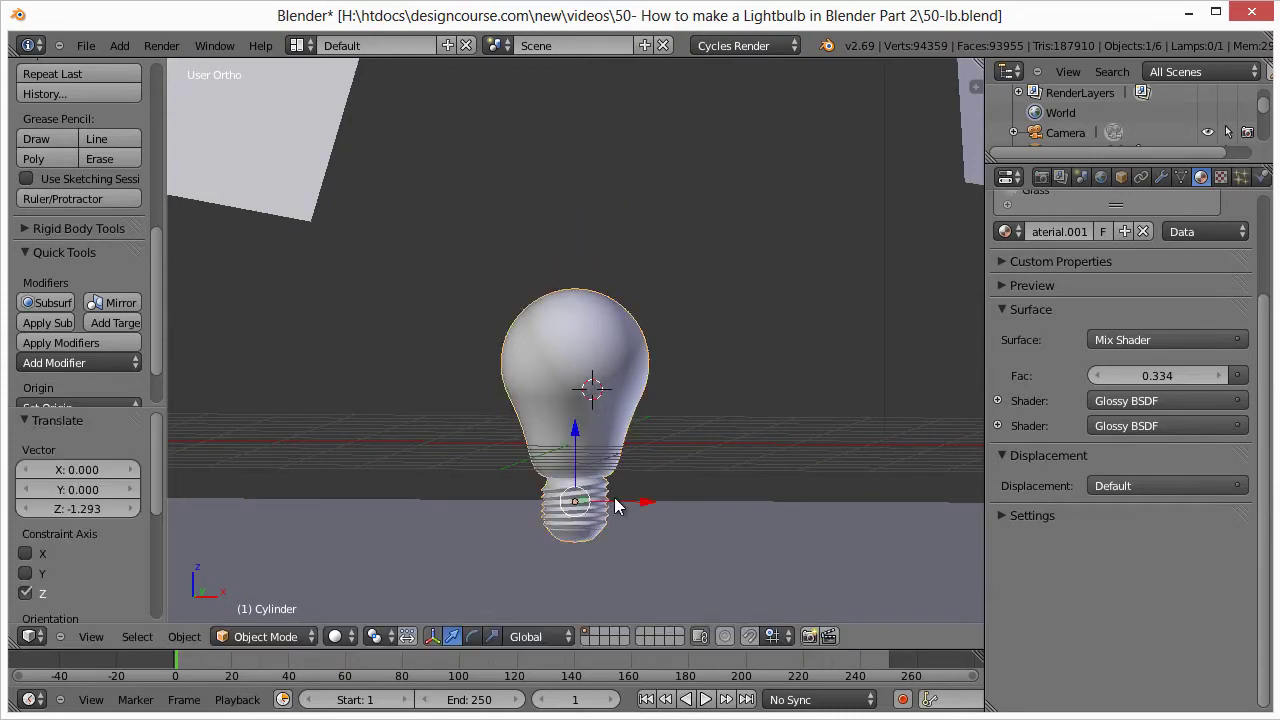
middle_click_drag(600, 470, 639, 415)
left_click_drag(590, 358, 588, 395)
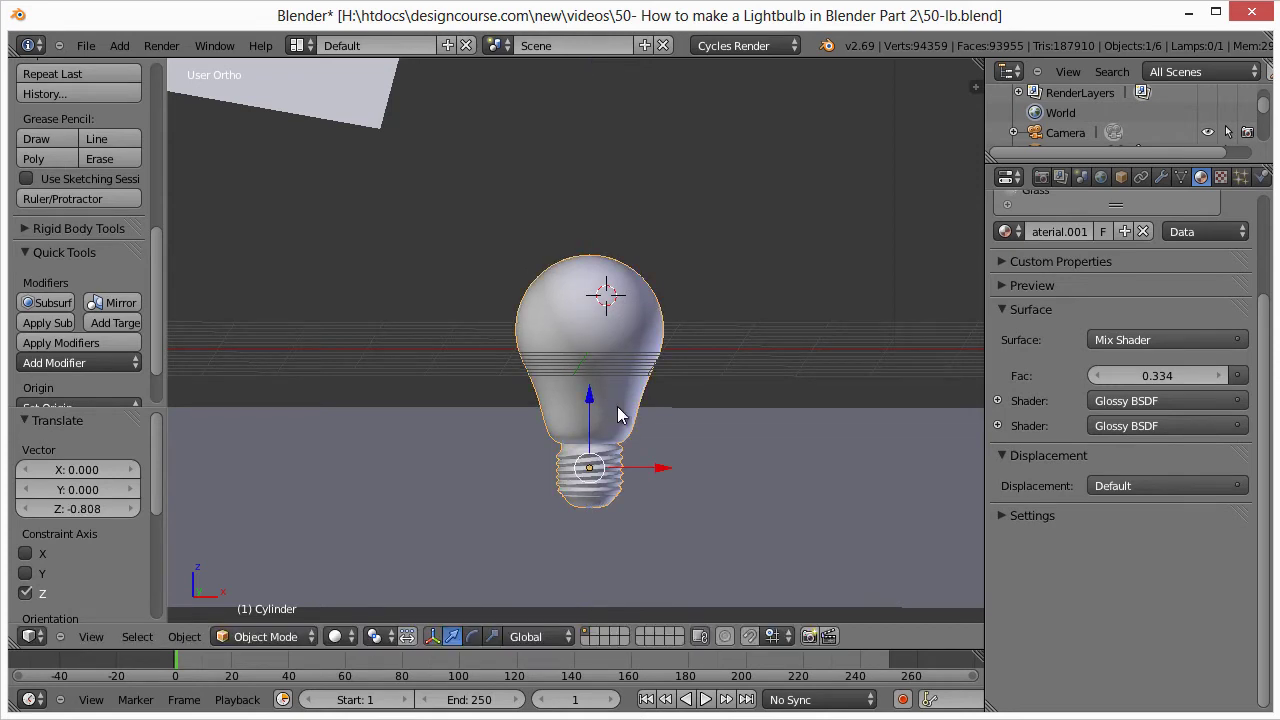
- Rotate the bulb about 76° so it tips onto its side
key("r")
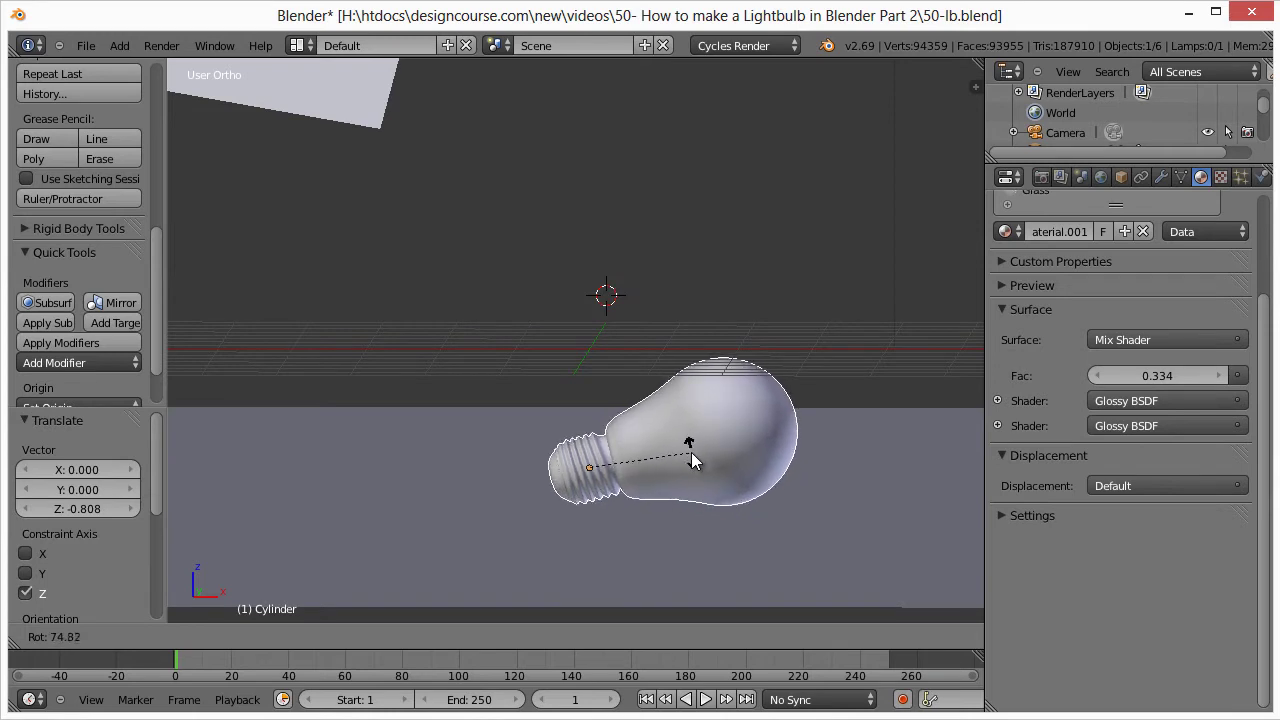
left_click(694, 462)
scroll(714, 519, "up", 6)
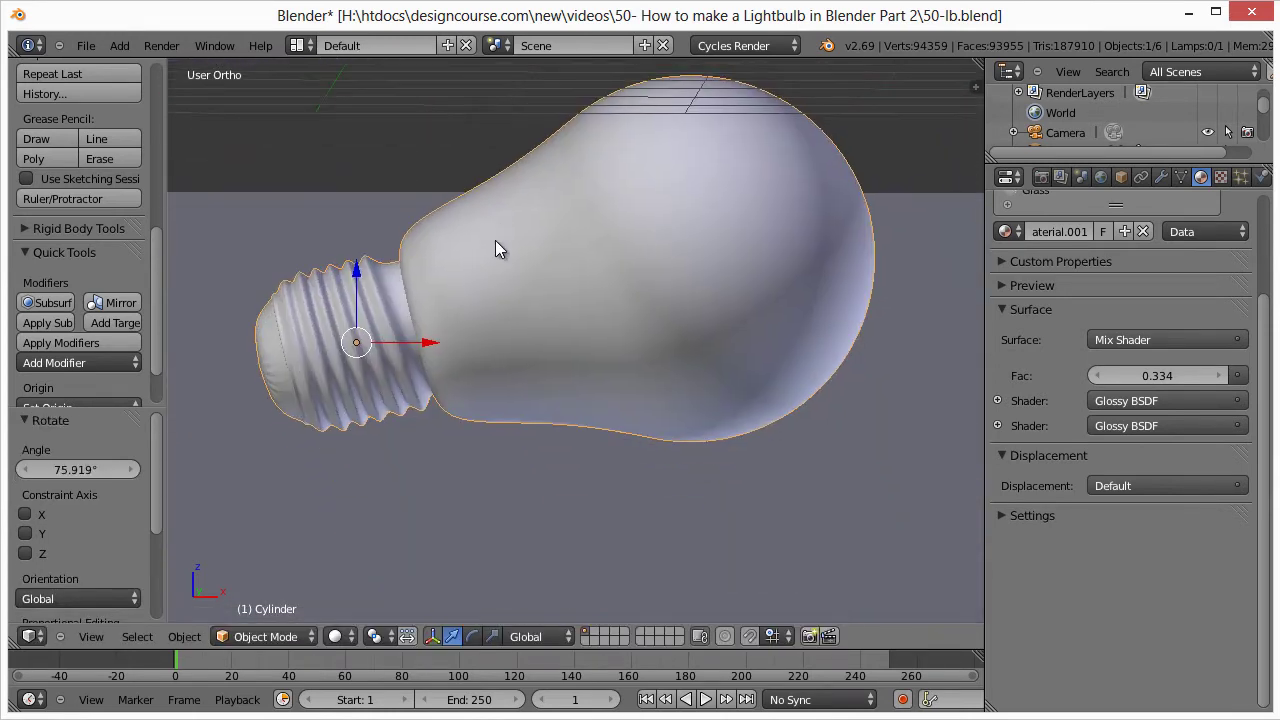
middle_click_drag(495, 248, 493, 380)
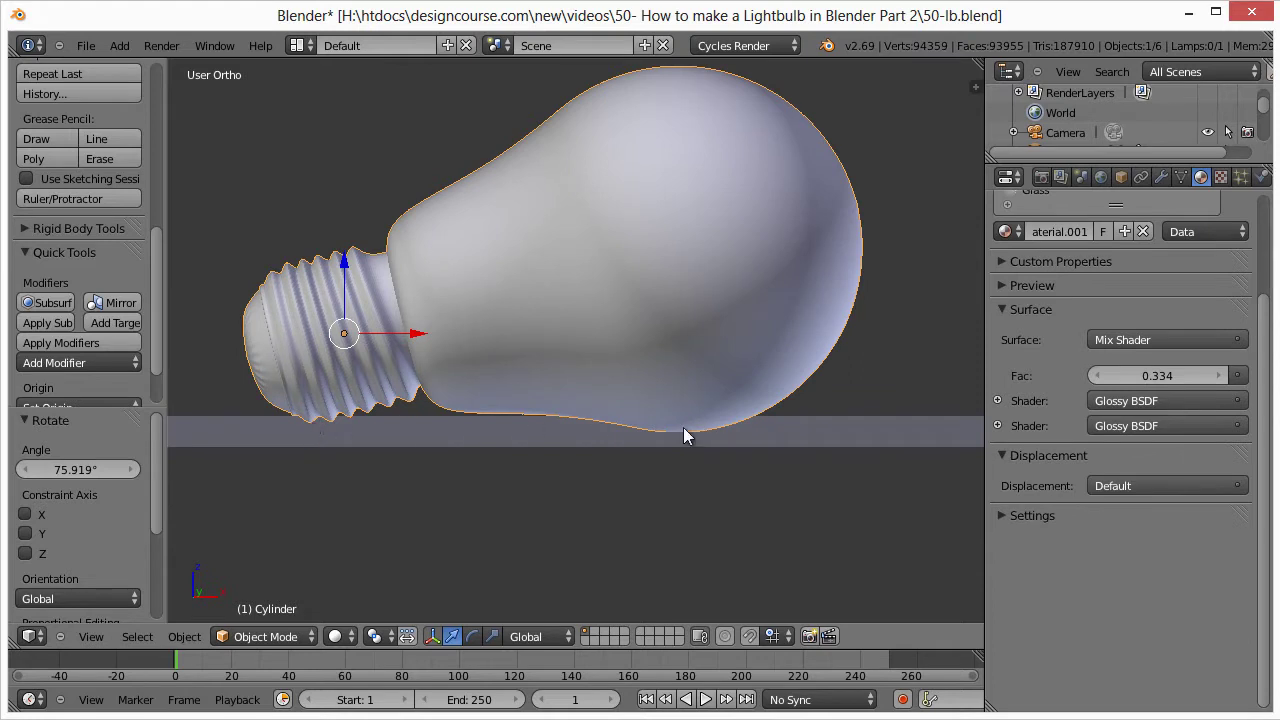
- Correct the bulb's tilt with small rotations and nudge its height toward the floor
key("r")
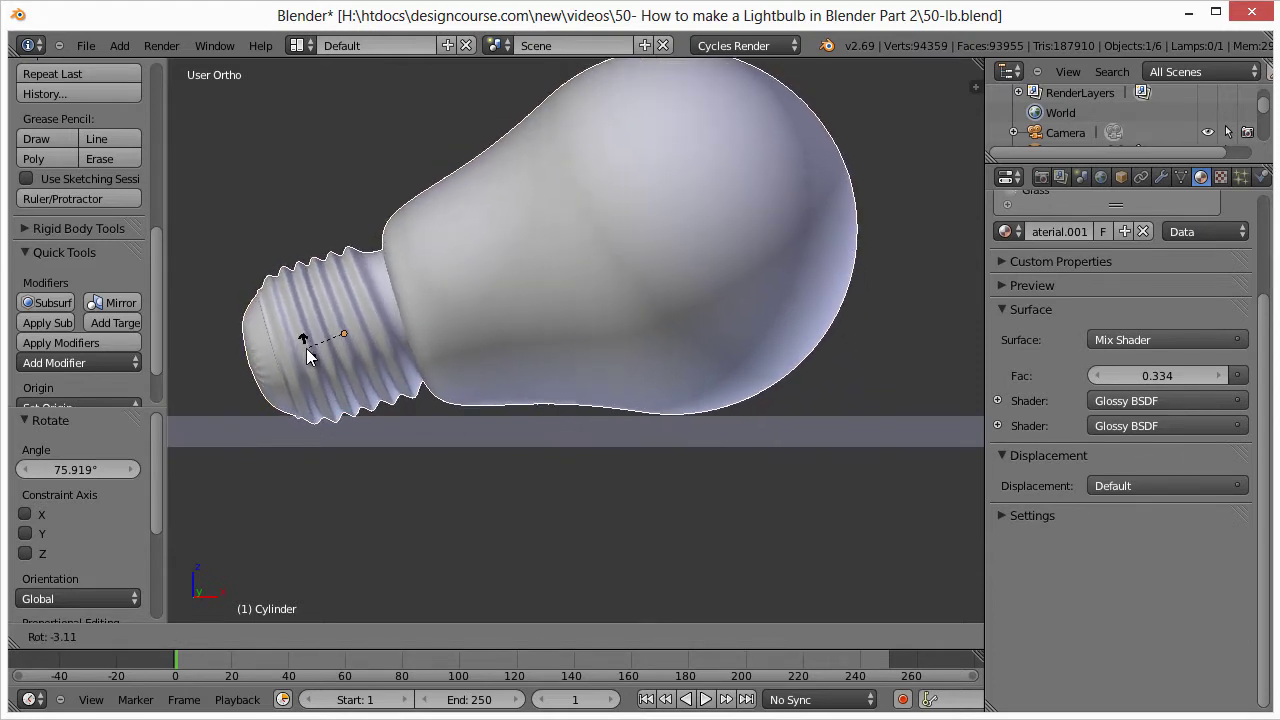
left_click(306, 356)
mouse_move(348, 269)
left_mouse_down()
mouse_move(350, 290)
mouse_move(356, 274)
left_mouse_up()
key("r")
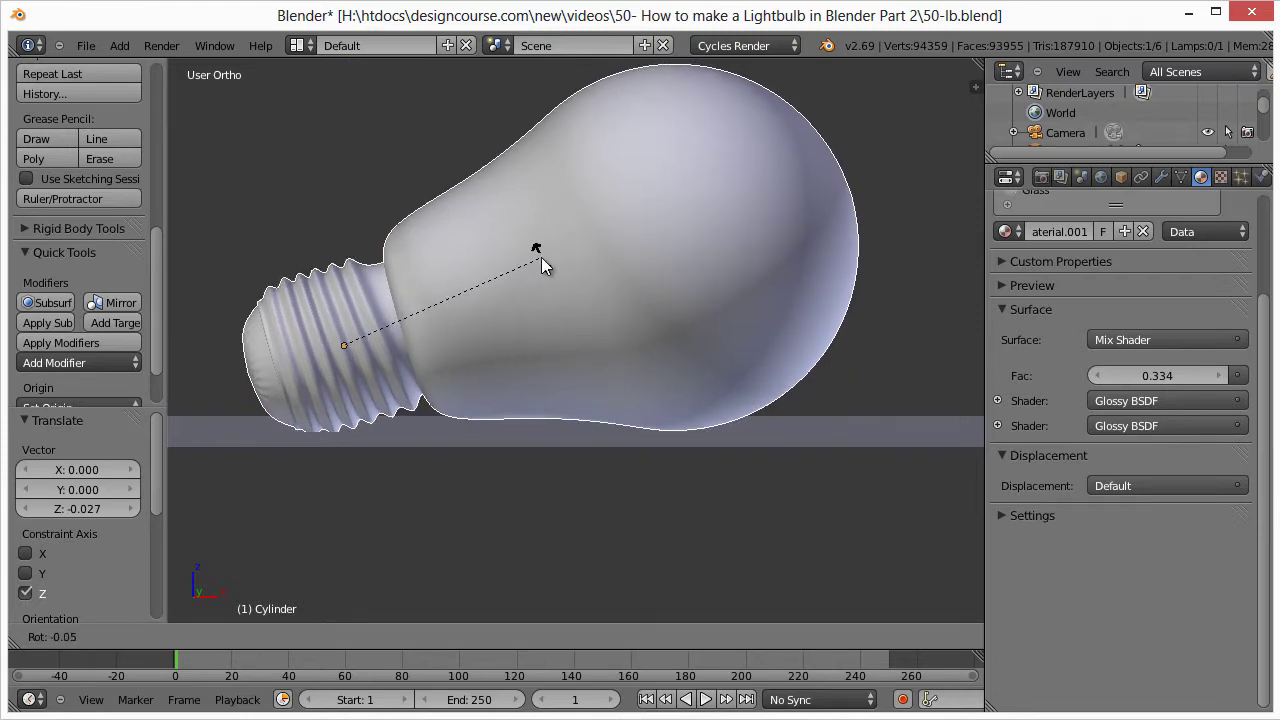
left_click(541, 257)
left_click_drag(348, 284, 556, 266)
- Apply a last slight rotation and raise the bulb 0.027 along Z onto the floor
key("r")
left_click(558, 265)
left_click_drag(346, 288, 350, 276)
scroll(529, 365, "down", 6)
middle_click_drag(529, 365, 532, 408)
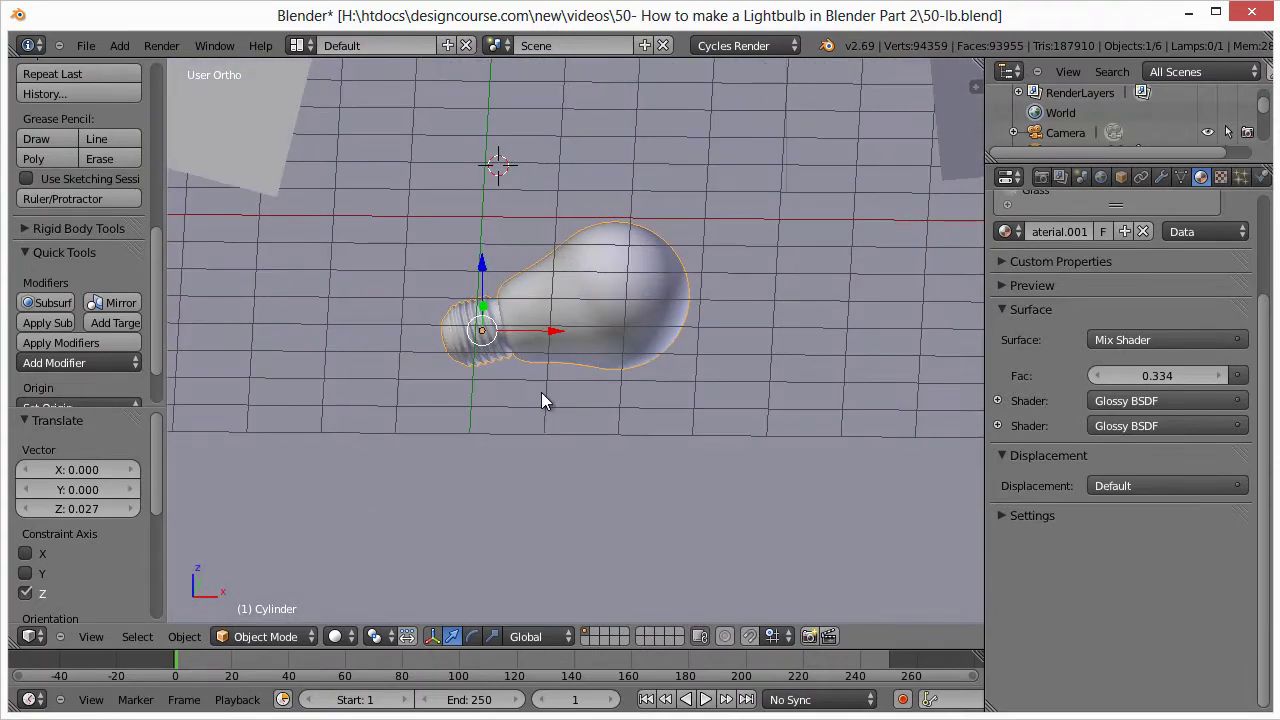
- Look through the scene camera and reframe the view around the bulb
key("KP_0")
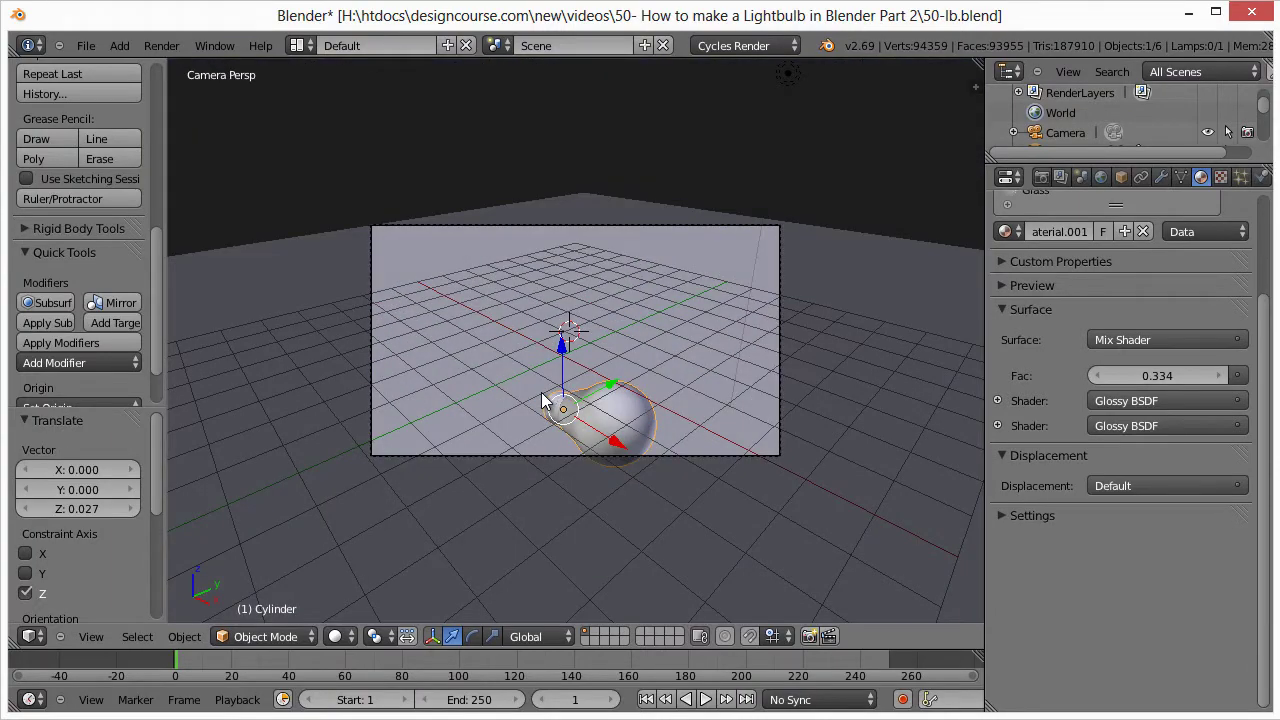
key("n")
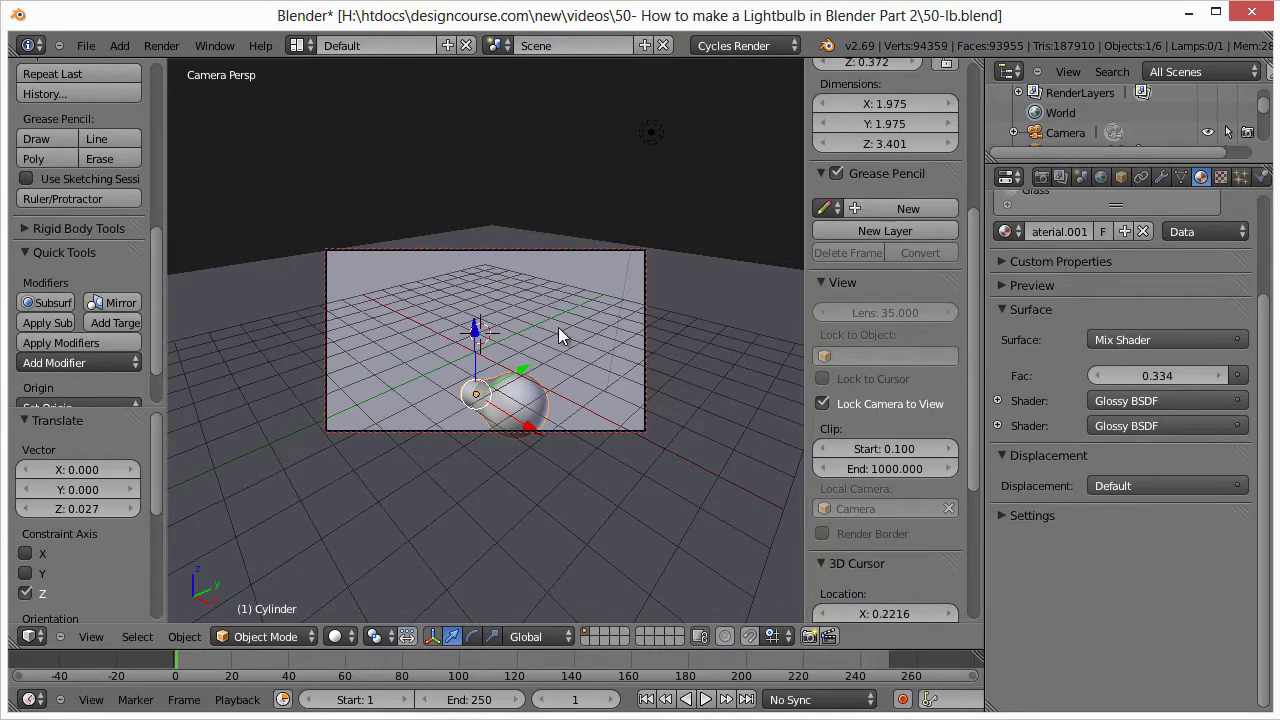
key("n")
middle_click_drag(560, 350, 602, 290)
scroll(602, 285, "down", 2)
middle_click_drag(597, 374, 652, 389)
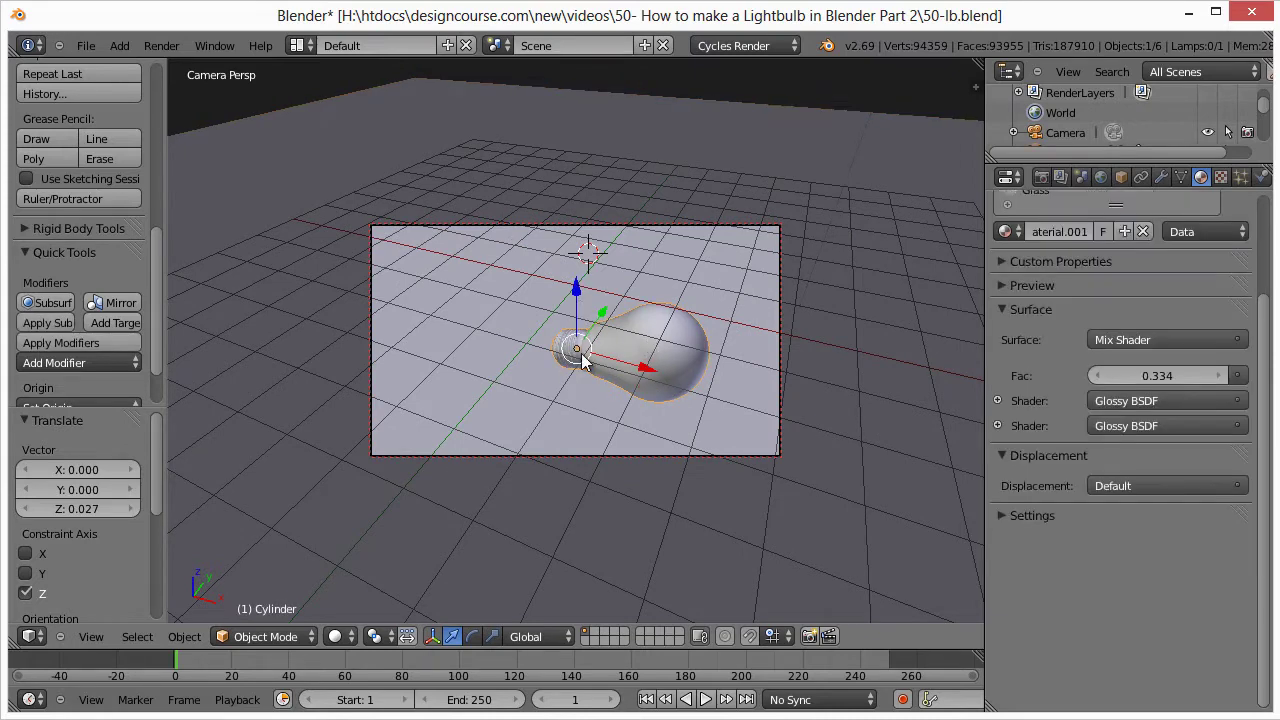
- Scale the lightbulb uniformly to 0.666
key("s")
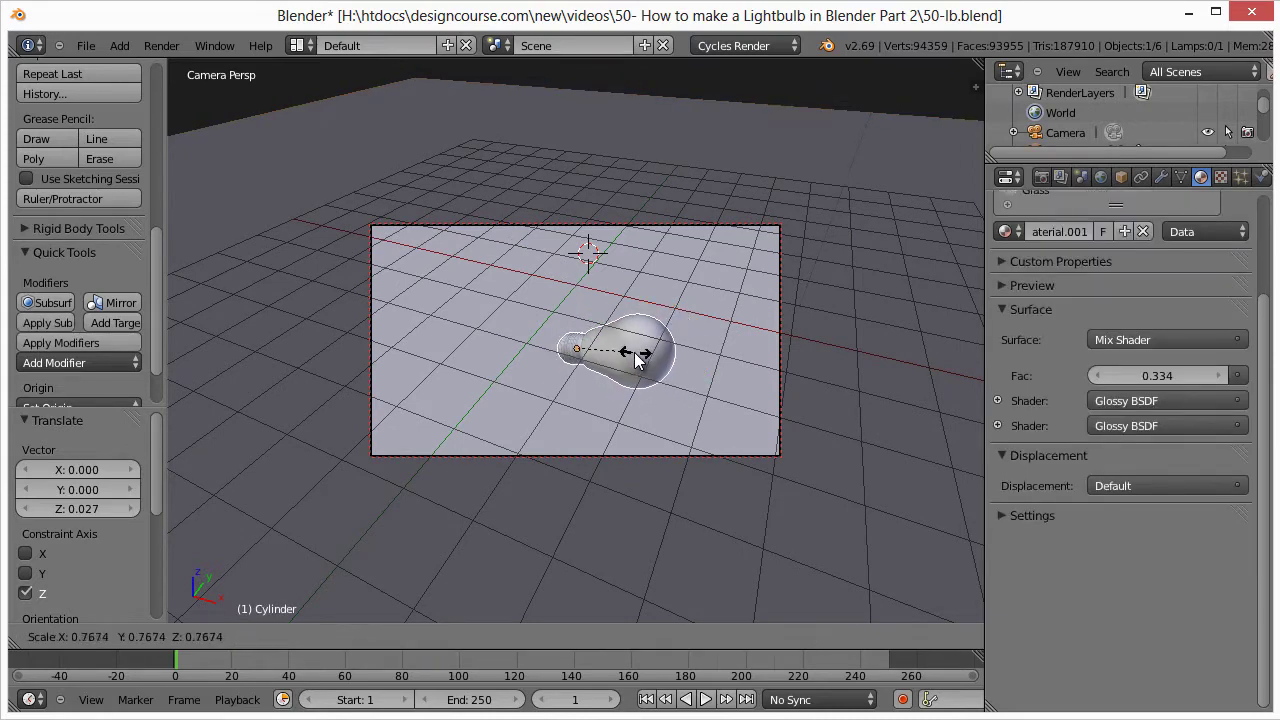
left_click(628, 354)
scroll(676, 380, "up", 1)
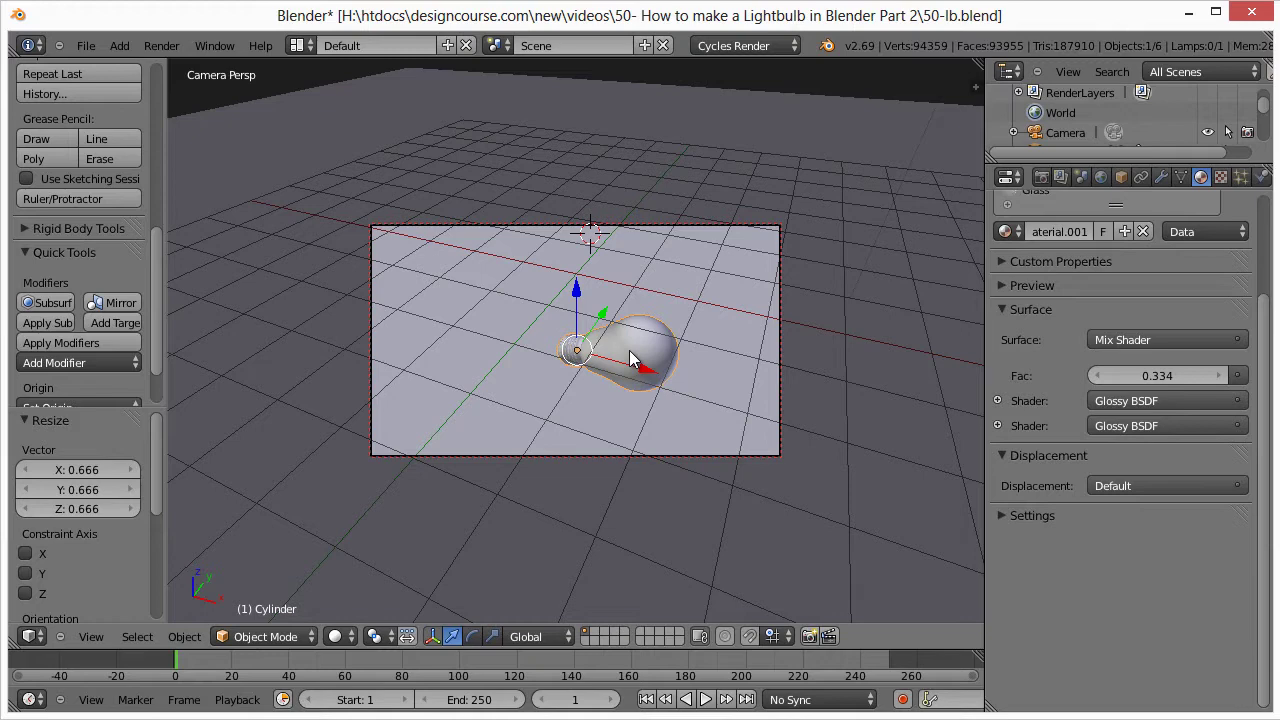
- Duplicate the bulb, place the copy left along X, and turn it 147.5° about Z
key("shift+d")
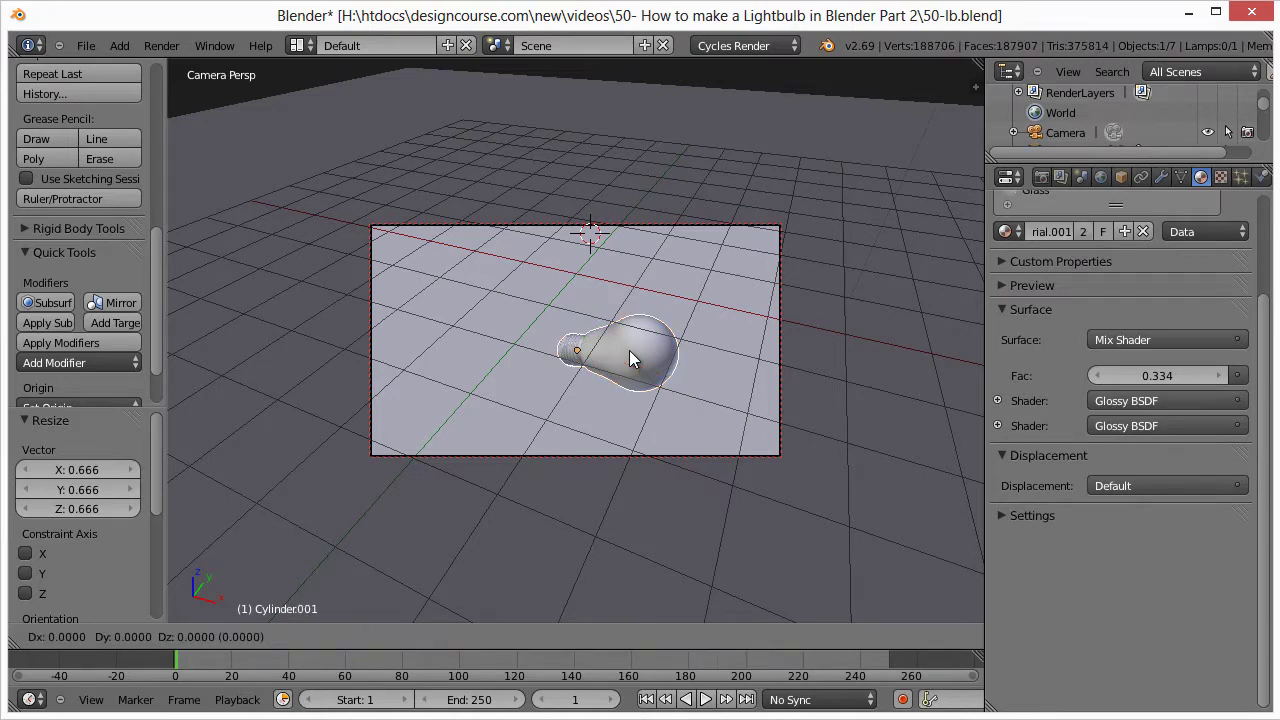
key("z")
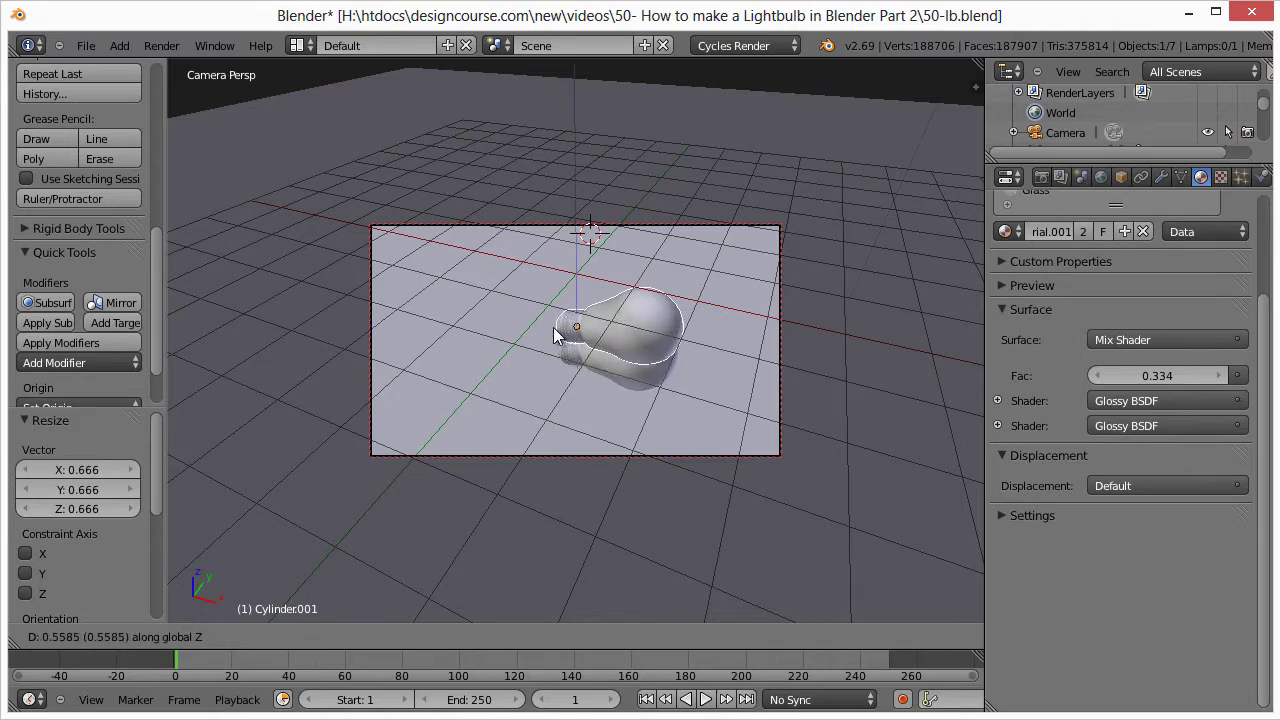
key("x")
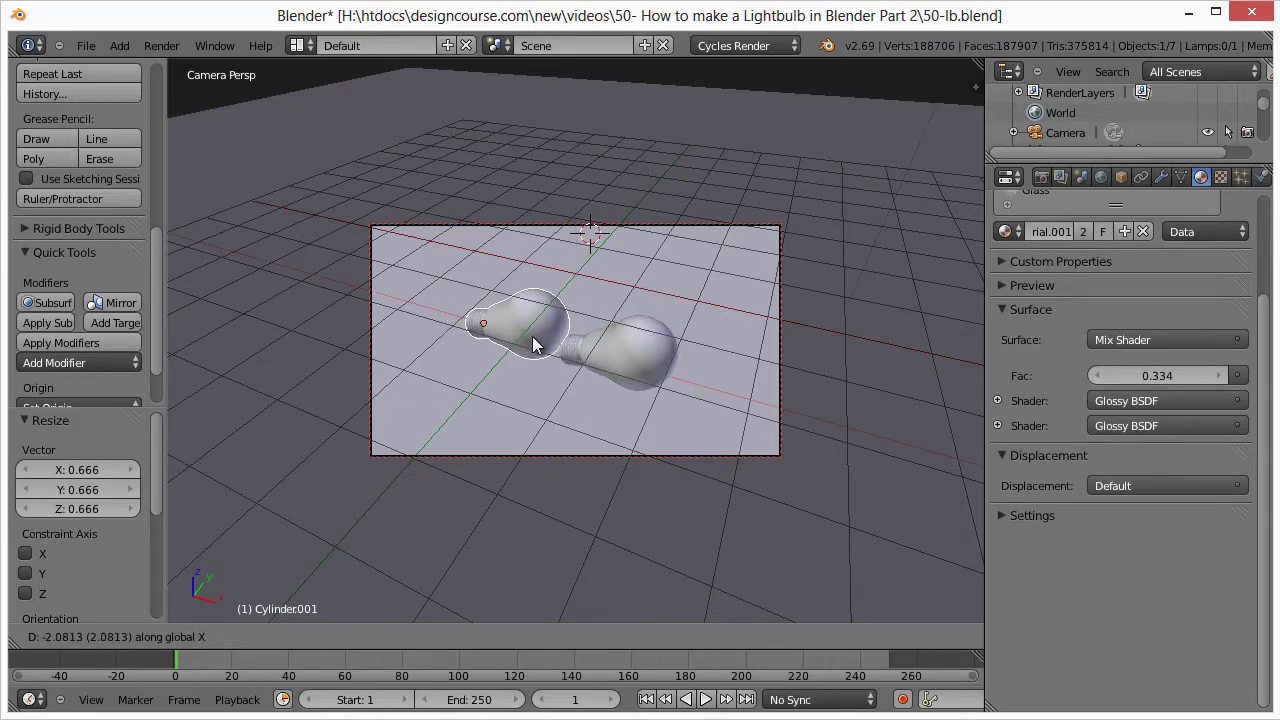
left_click(534, 342)
key("r")
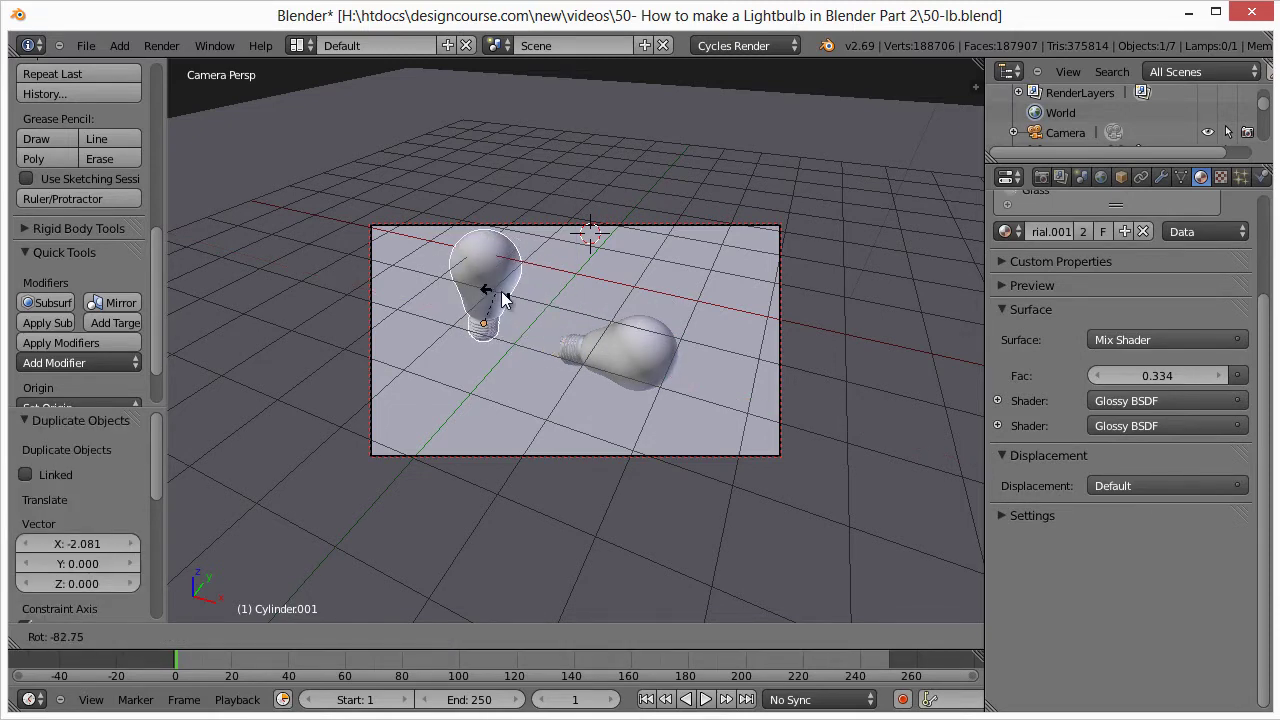
key("z")
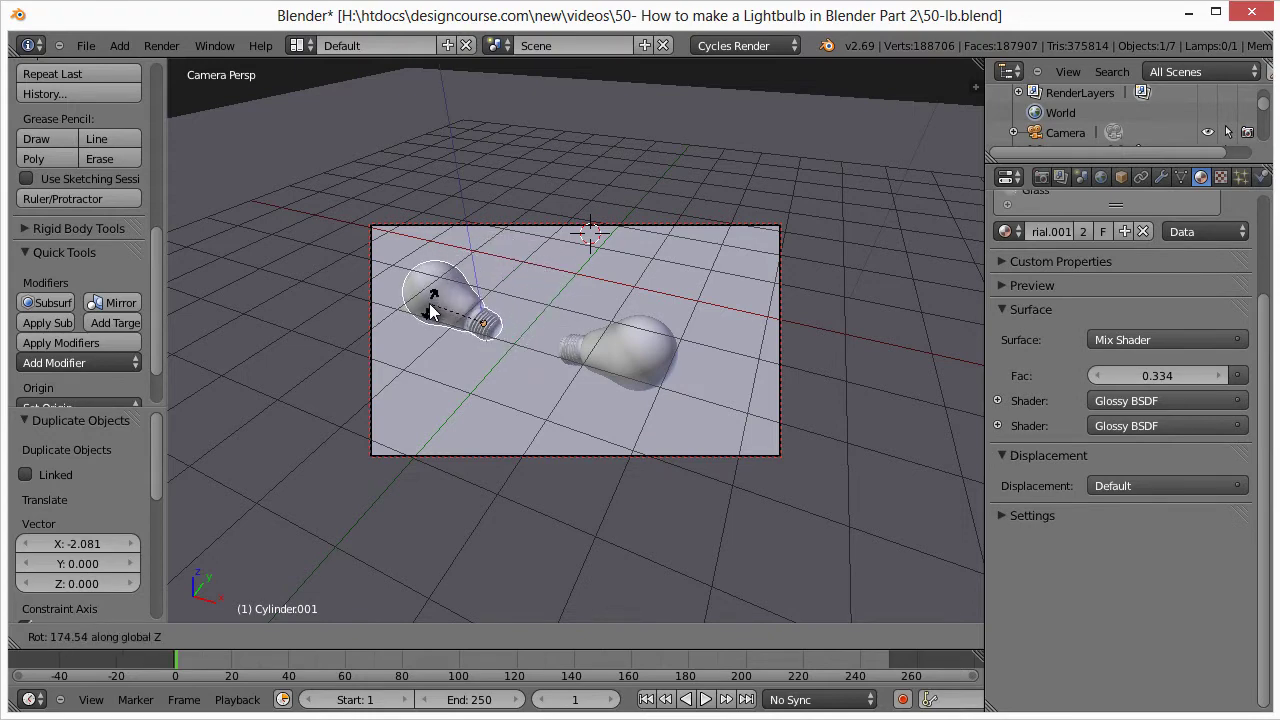
left_click(449, 292)
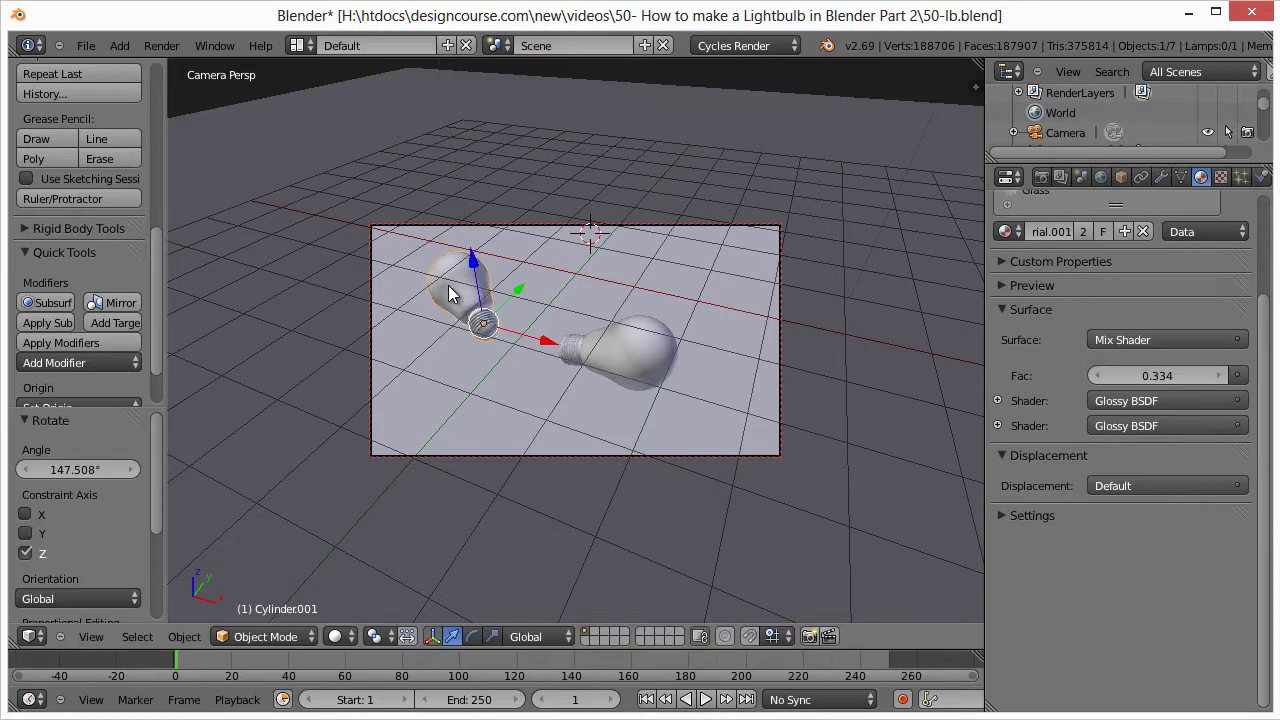
- Shift the copy along X, undoing an unwanted vertical drop
key("g")
key("x")
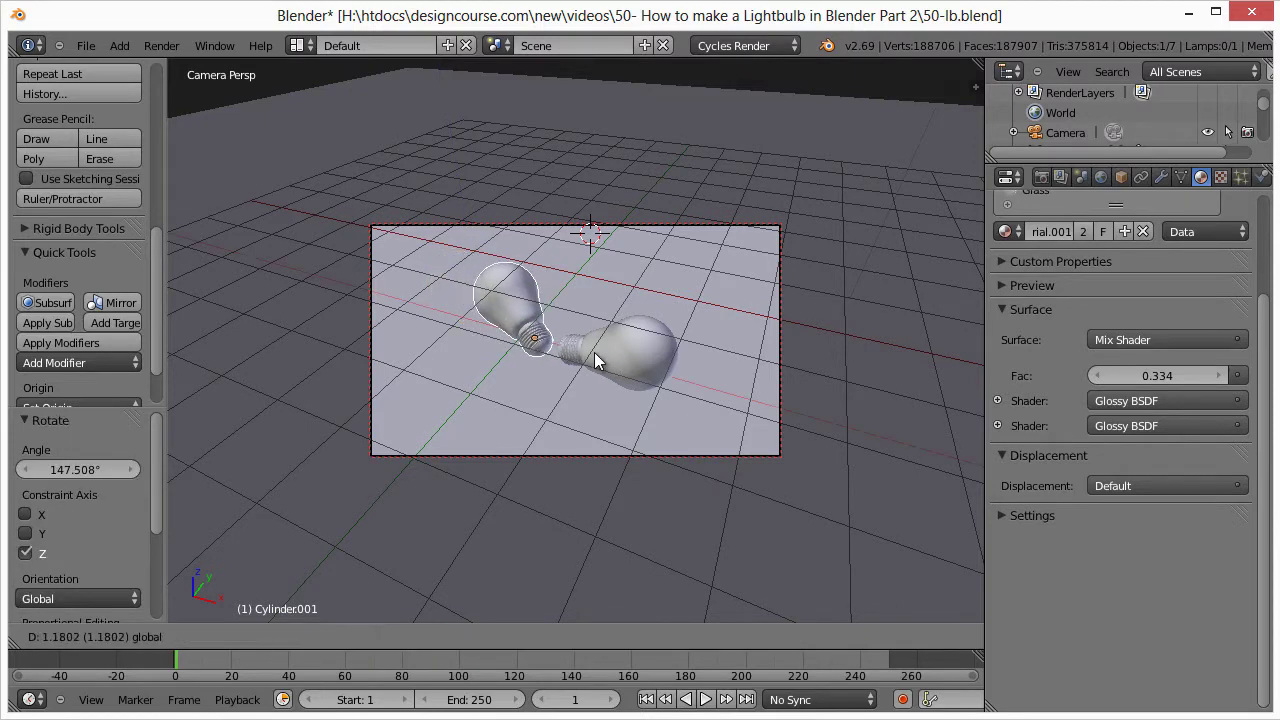
left_click(594, 352)
key("g")
key("z")
left_click(543, 292)
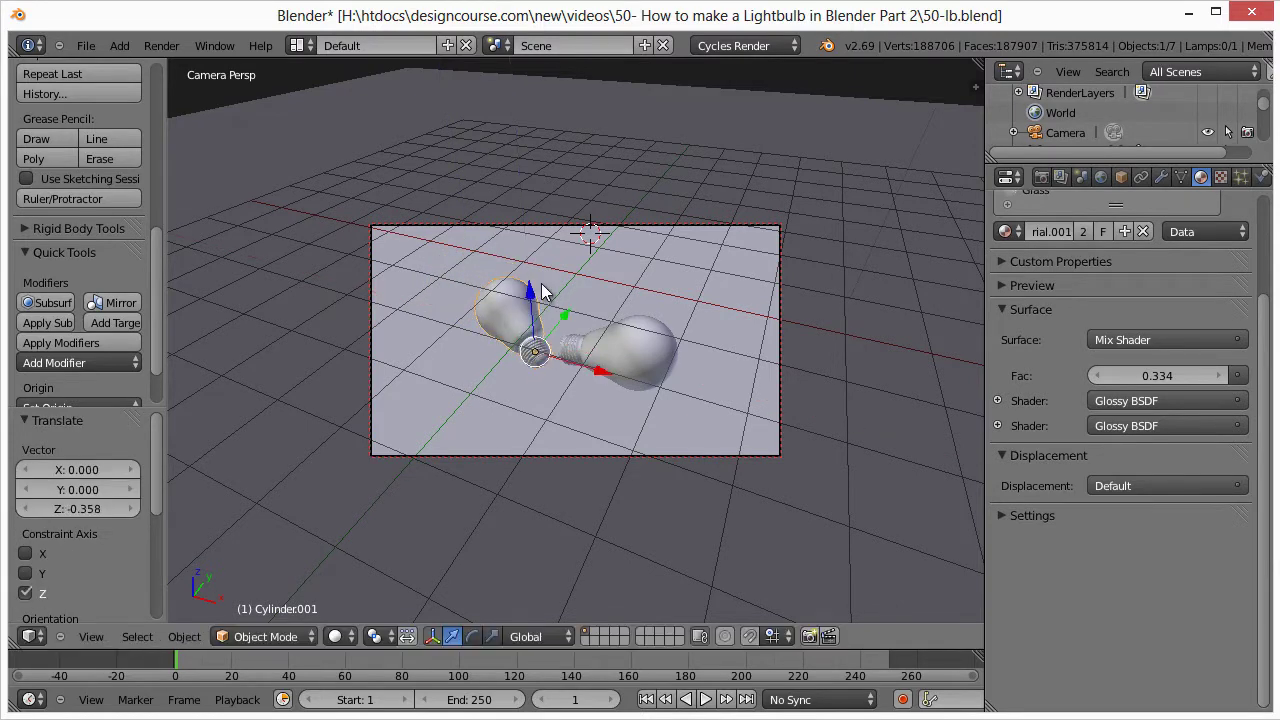
key("ctrl+z")
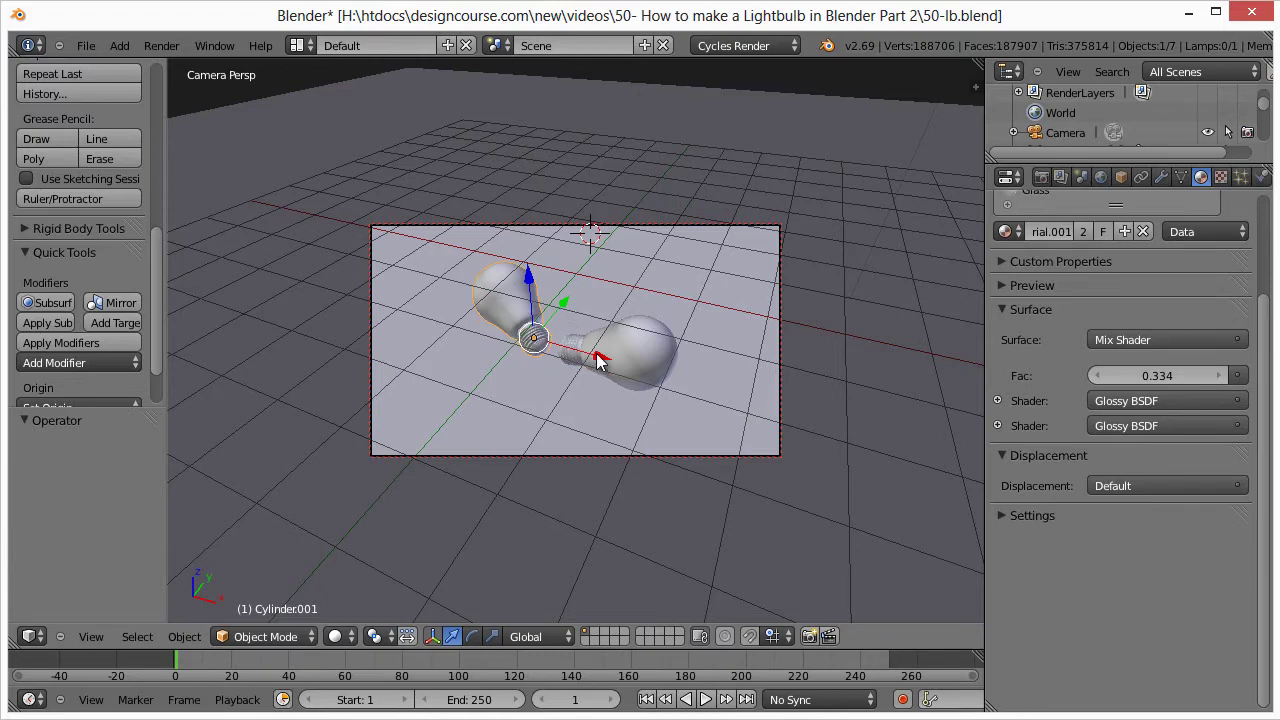
key("g")
key("x")
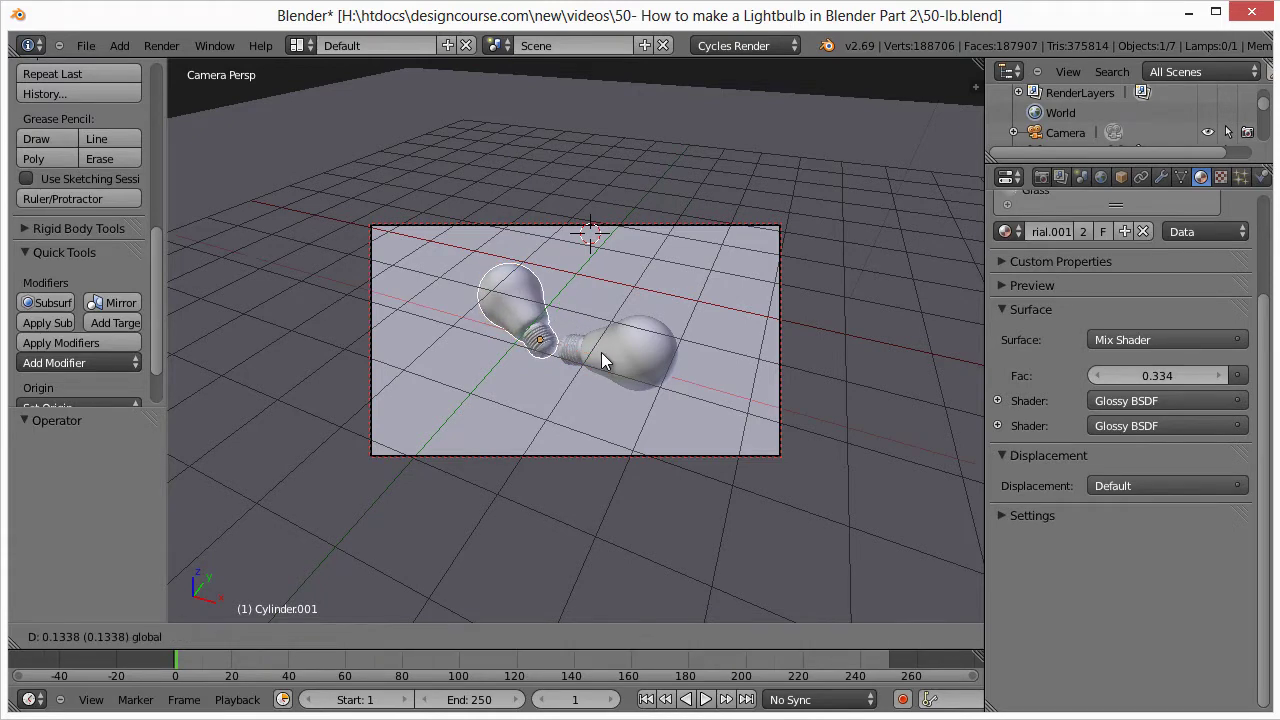
left_click(601, 352)
- Slide the copy along Y and X toward the original bulb's screw base
key("g")
key("y")
left_click(575, 345)
key("g")
key("x")
left_click(616, 383)
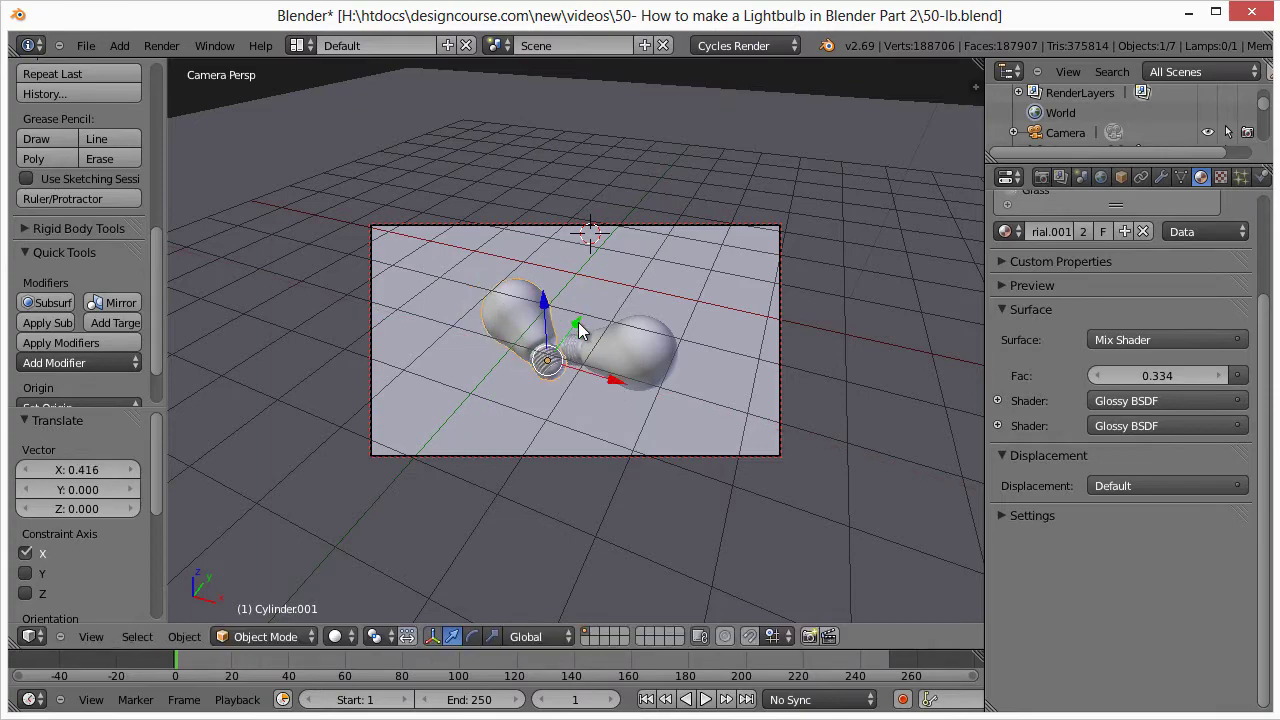
left_click_drag(582, 330, 583, 377)
key("g")
key("x")
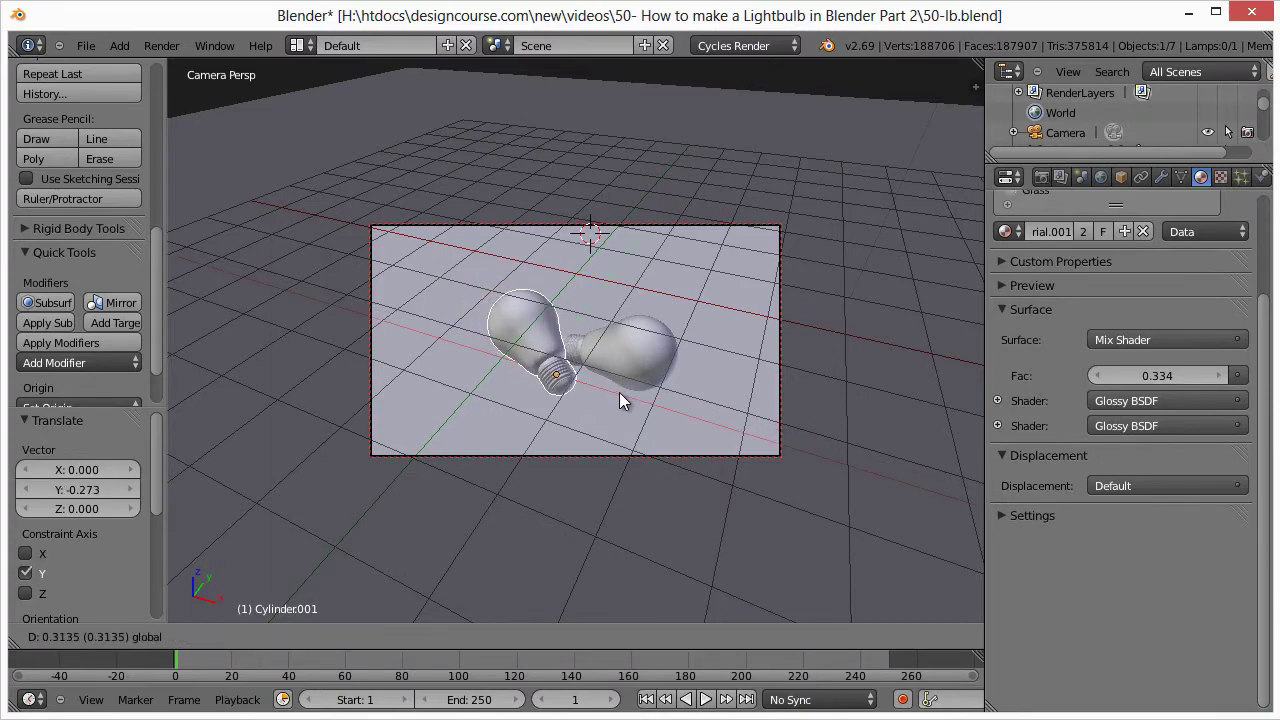
left_click(614, 391)
- Preview in rendered shading and nudge the copy along Y and X until the bases meet
key("shift+z")
middle_click_drag(524, 400, 548, 373)
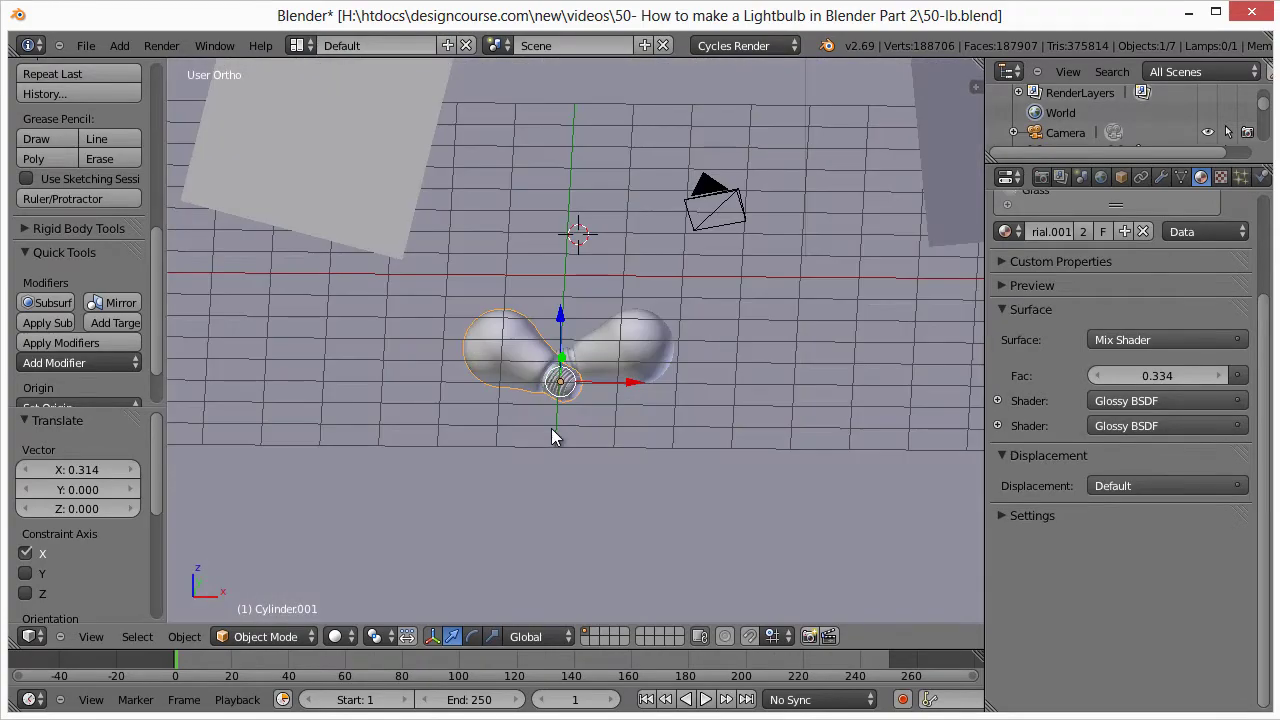
middle_click_drag(551, 428, 472, 481)
scroll(598, 478, "up", 4)
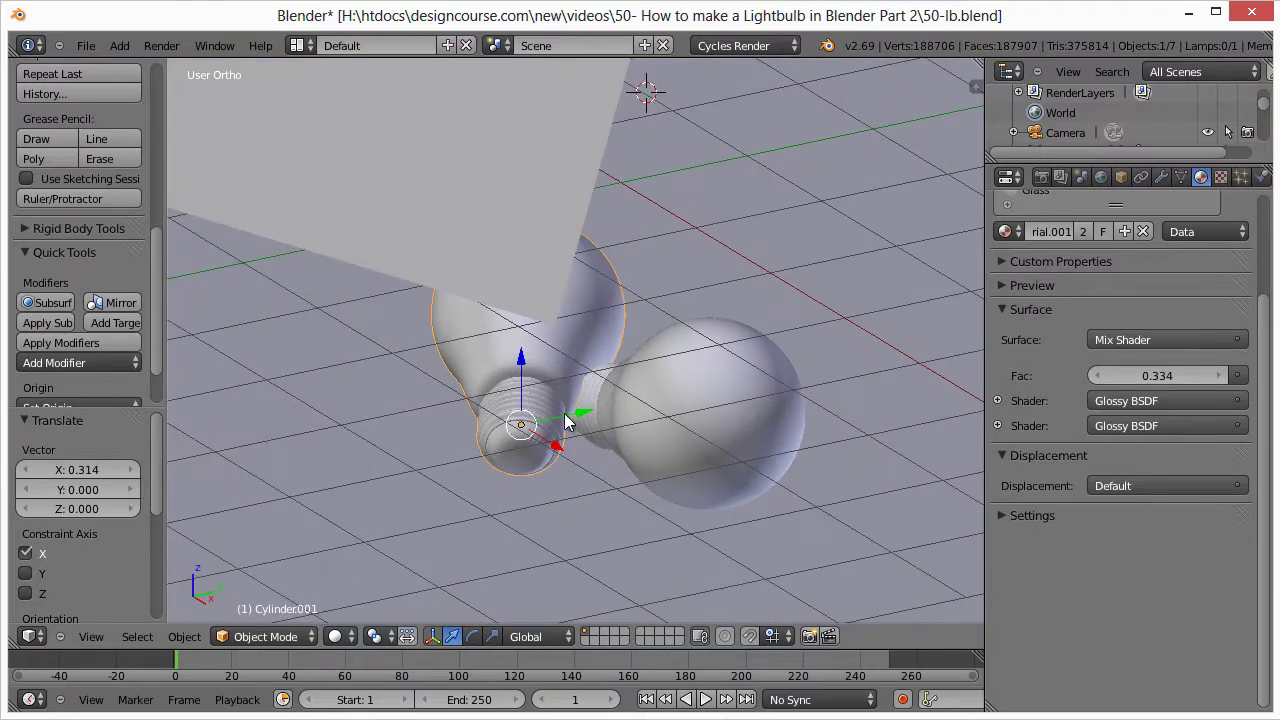
left_click_drag(567, 411, 543, 443)
middle_click_drag(543, 443, 446, 370)
- Duplicate a bulb and move the third copy to the upper right along Y
key("shift+d")
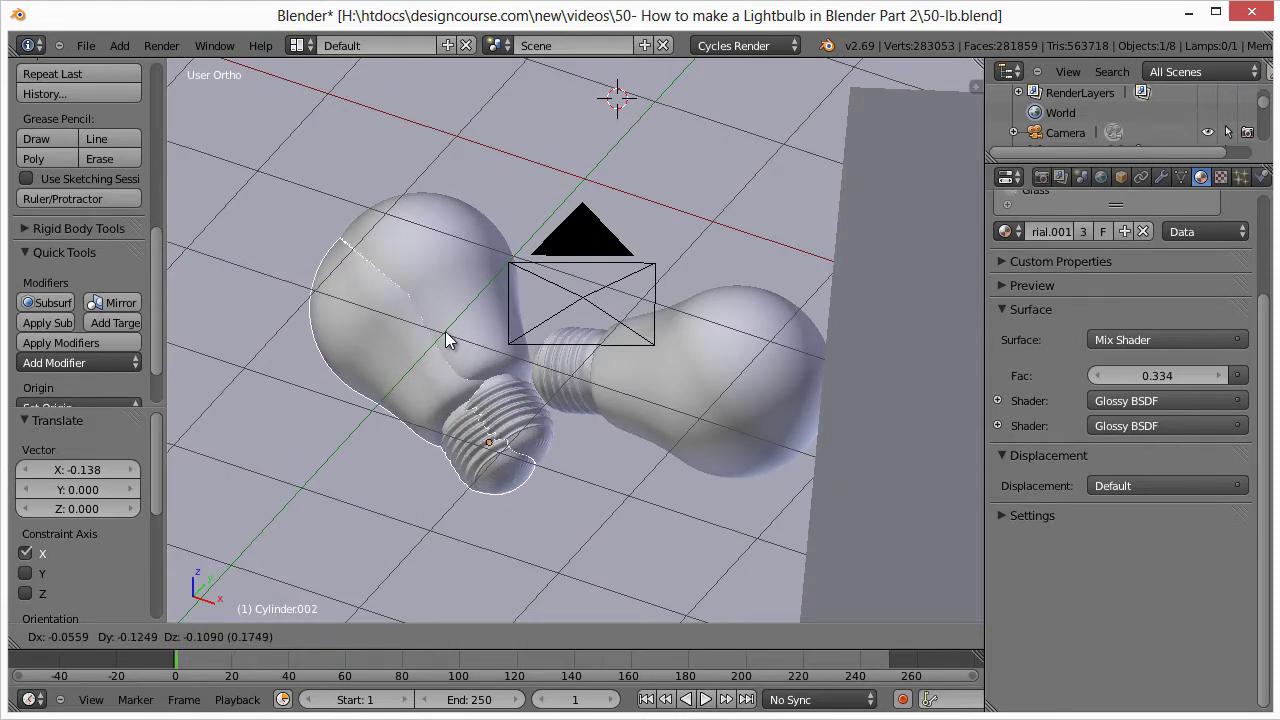
key("x")
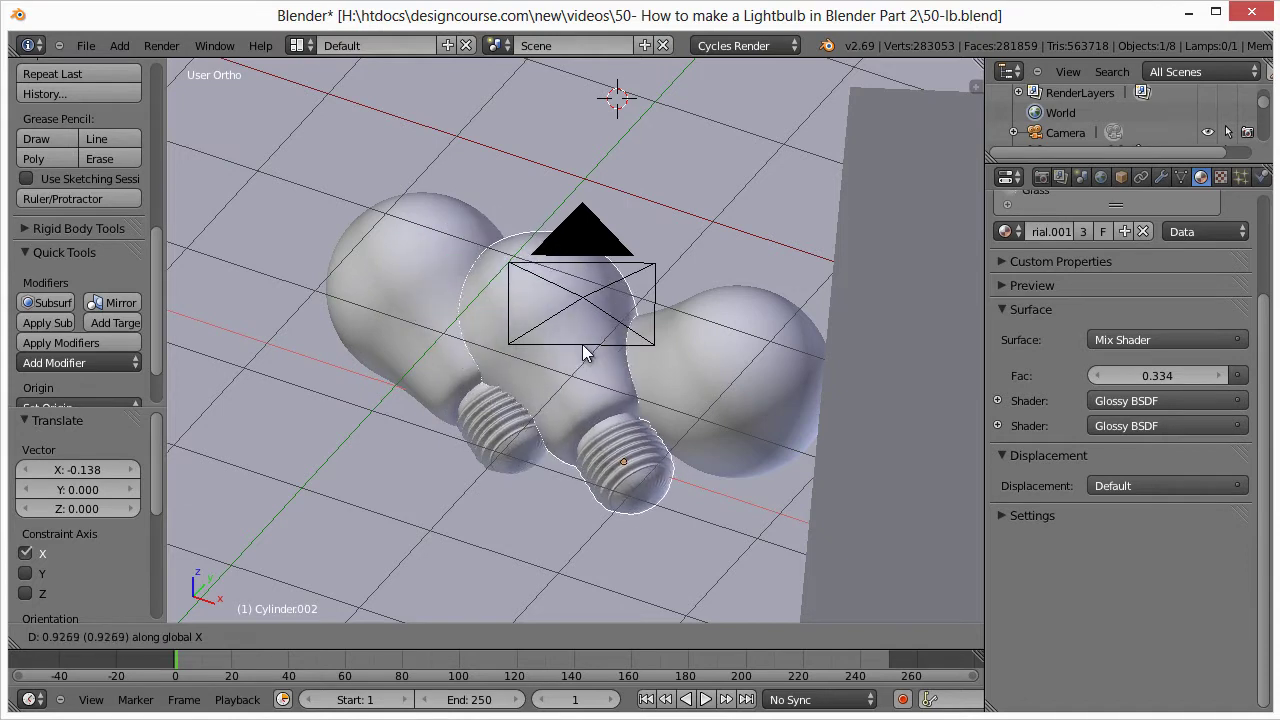
left_click(567, 338)
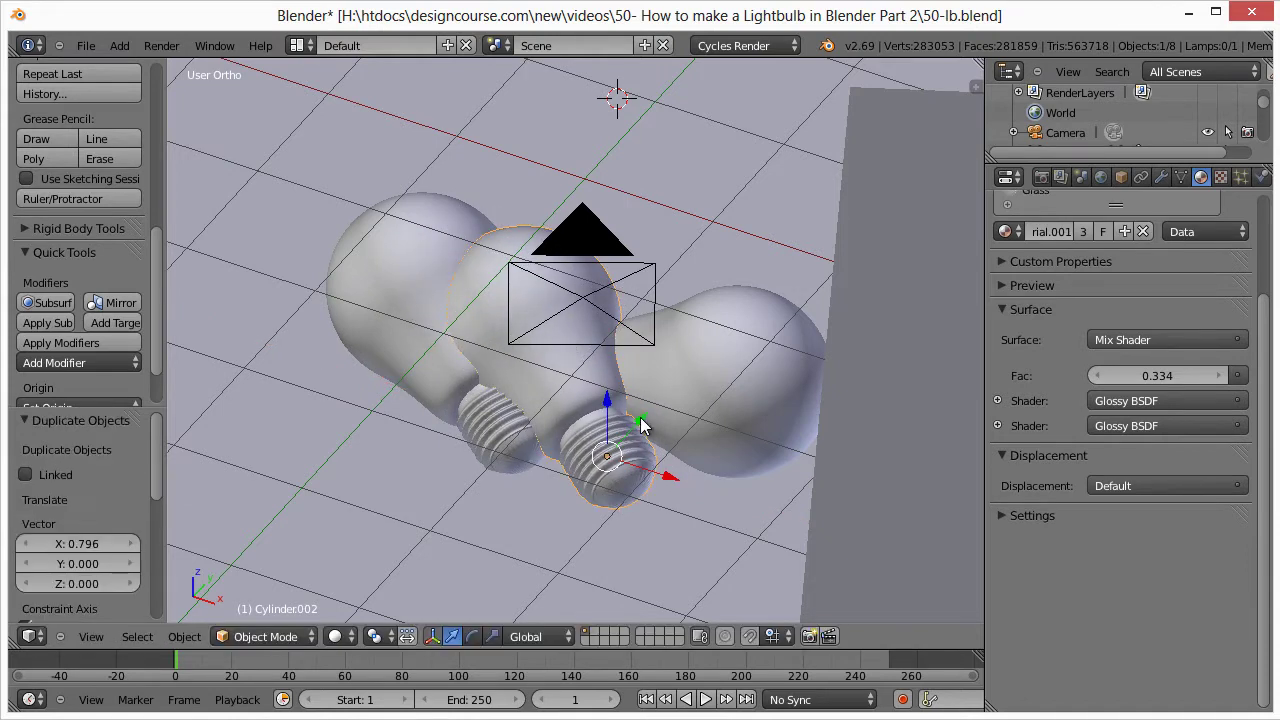
key("g")
key("y")
left_click(791, 221)
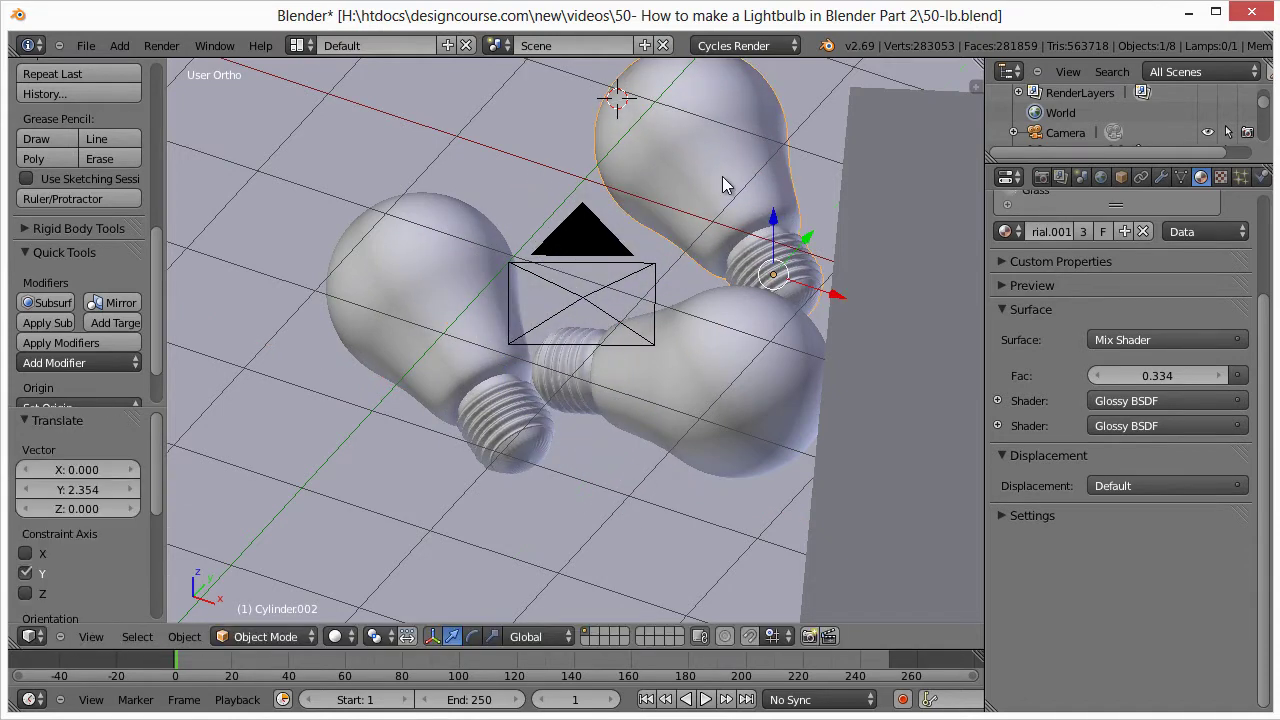
- Turn the selected bulb about Z and slide it along Y
key("r")
key("z")
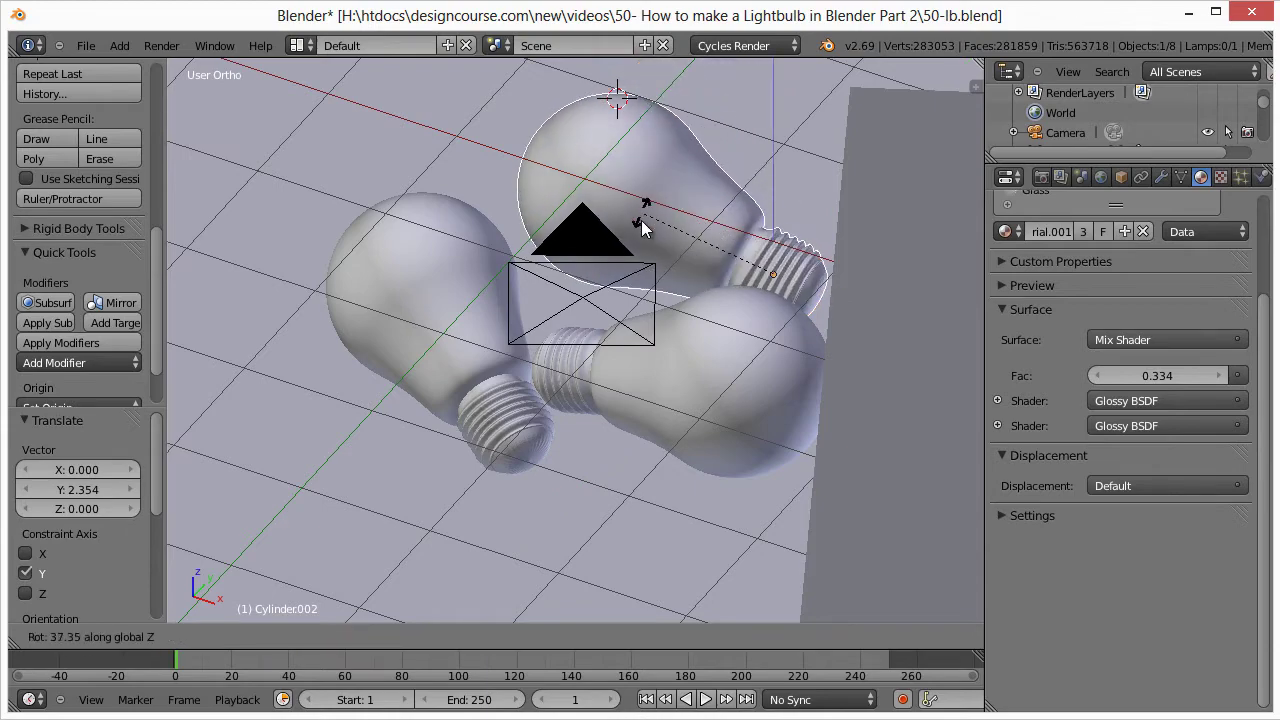
left_click(664, 264)
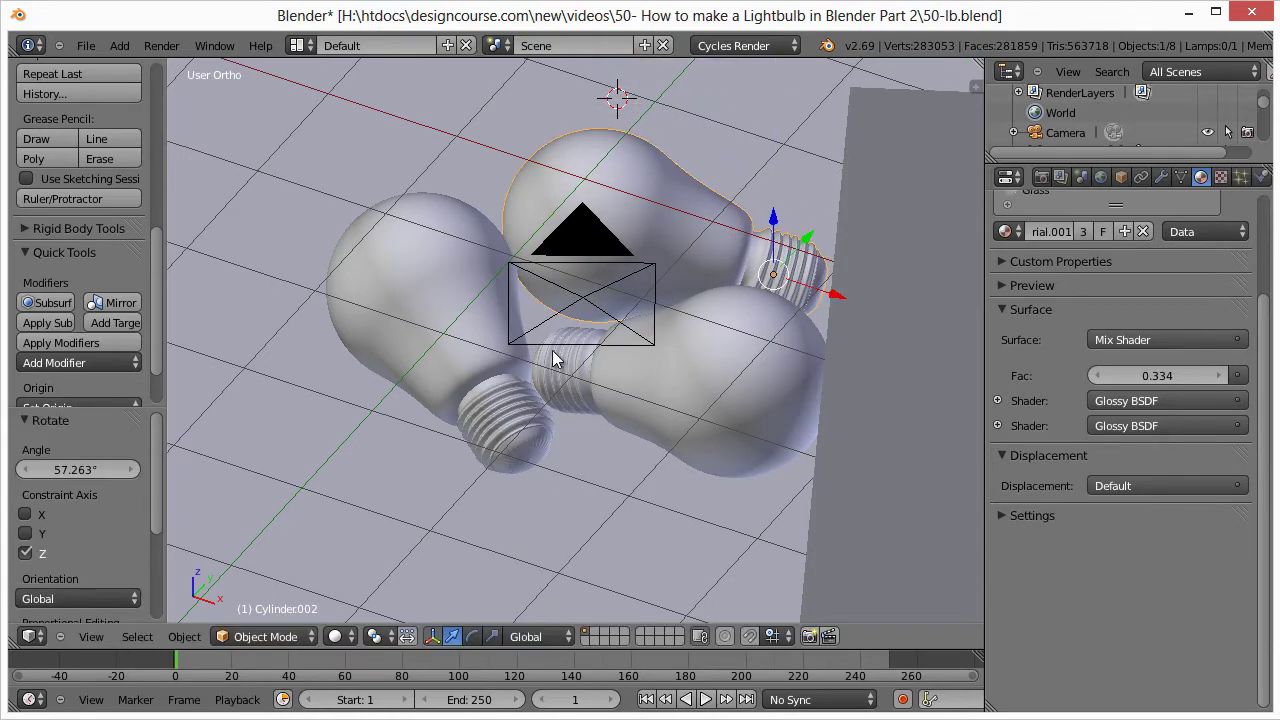
middle_click_drag(551, 354, 496, 419)
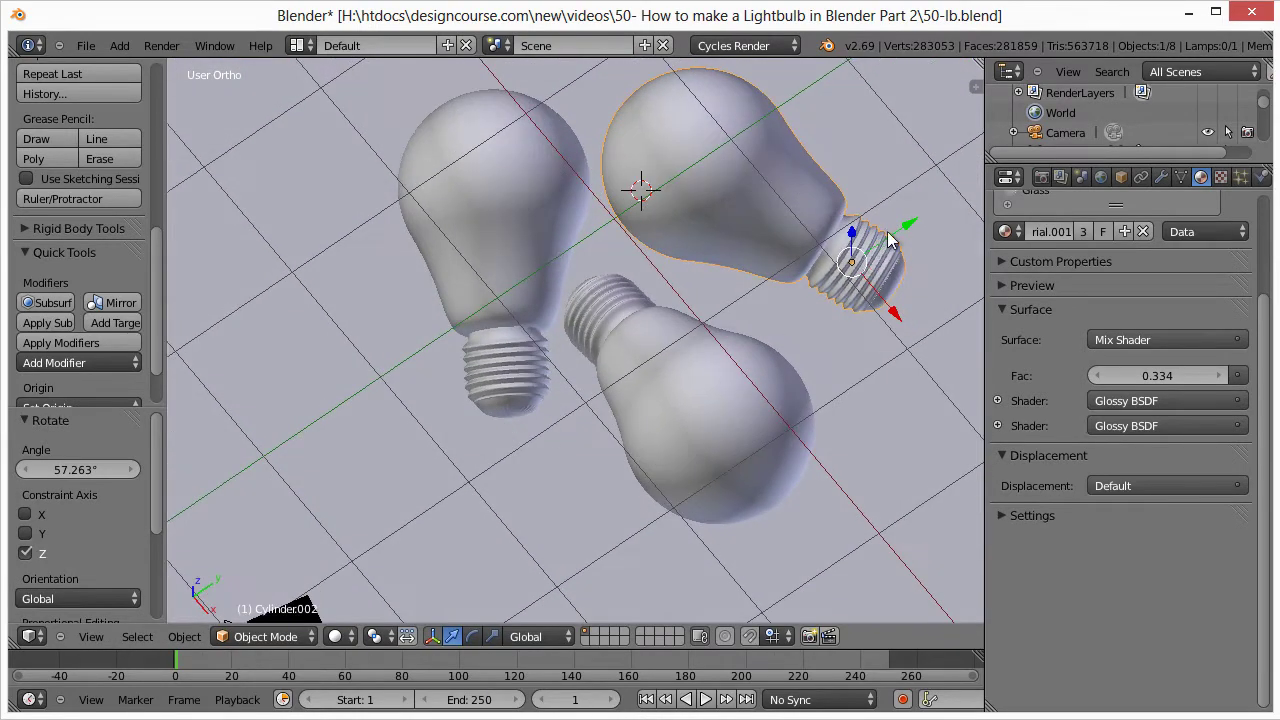
left_click_drag(910, 230, 912, 256)
key("g")
key("y")
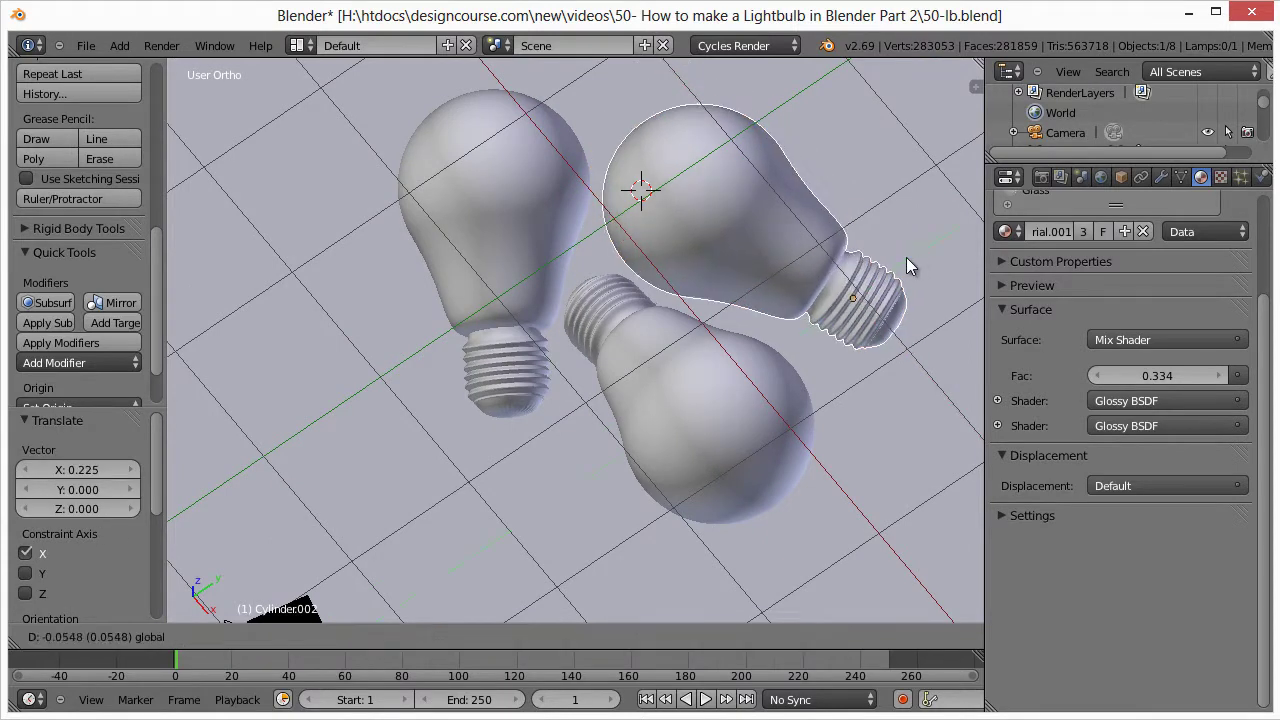
left_click(903, 261)
middle_click_drag(903, 261, 841, 271)
scroll(841, 271, "down", 3)
- Select the bulb at the right of the pile and save, overwriting the blend file
key("KP_0")
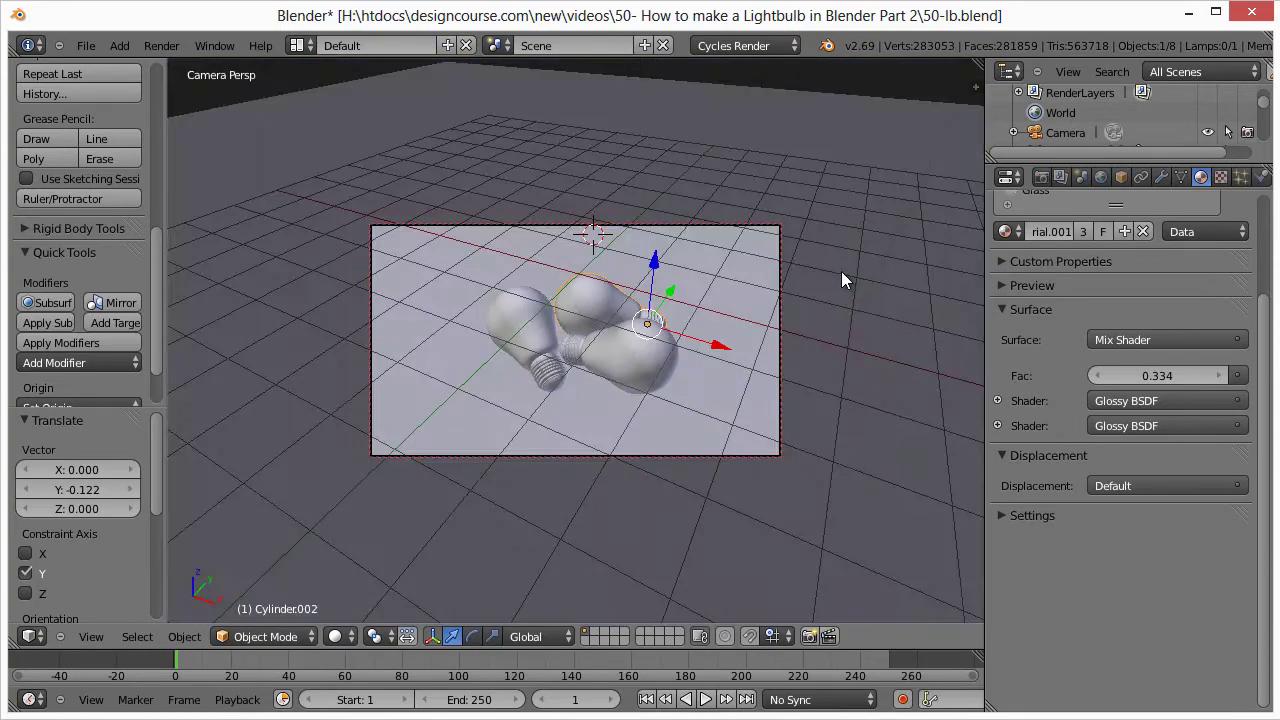
right_click(640, 356)
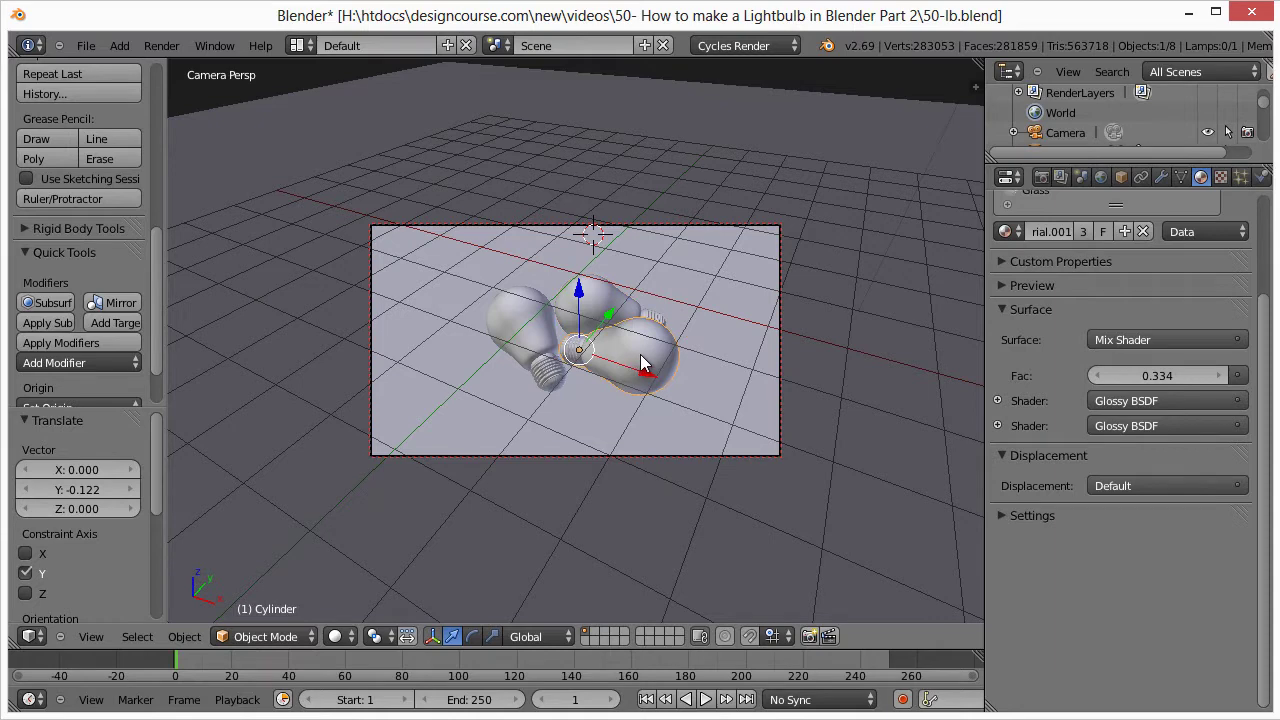
key("ctrl+s")
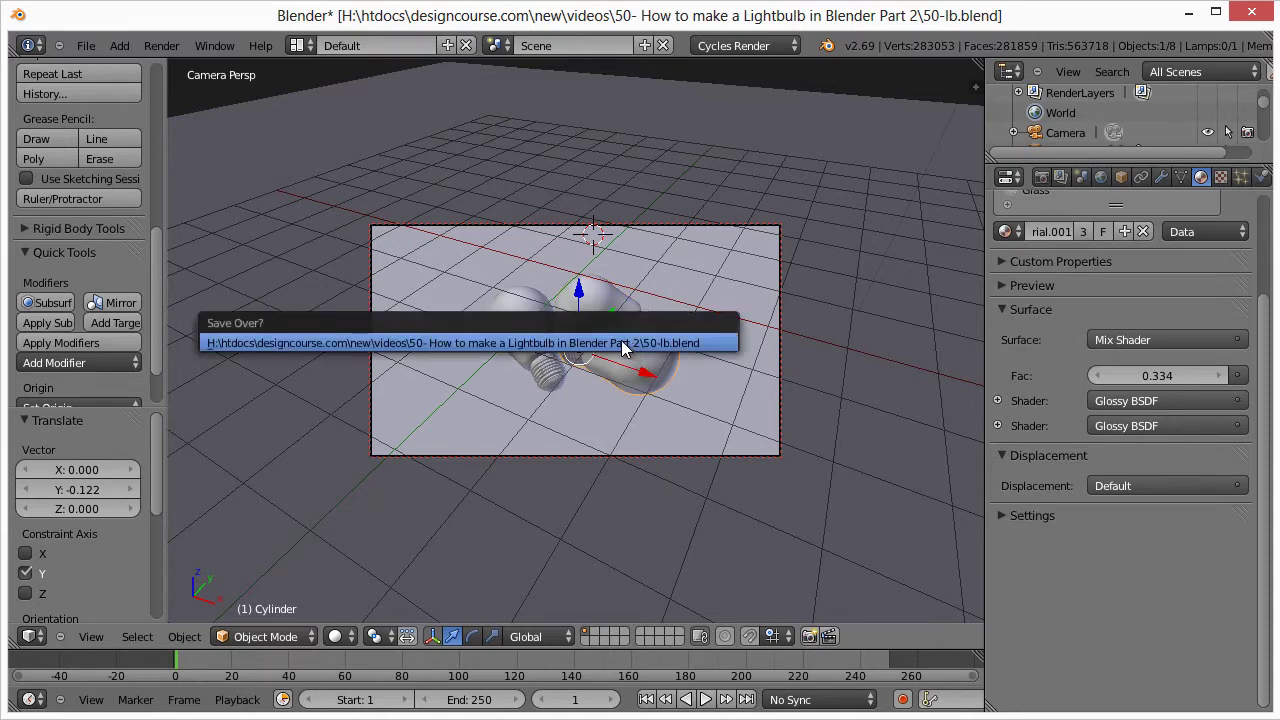
left_click(624, 345)
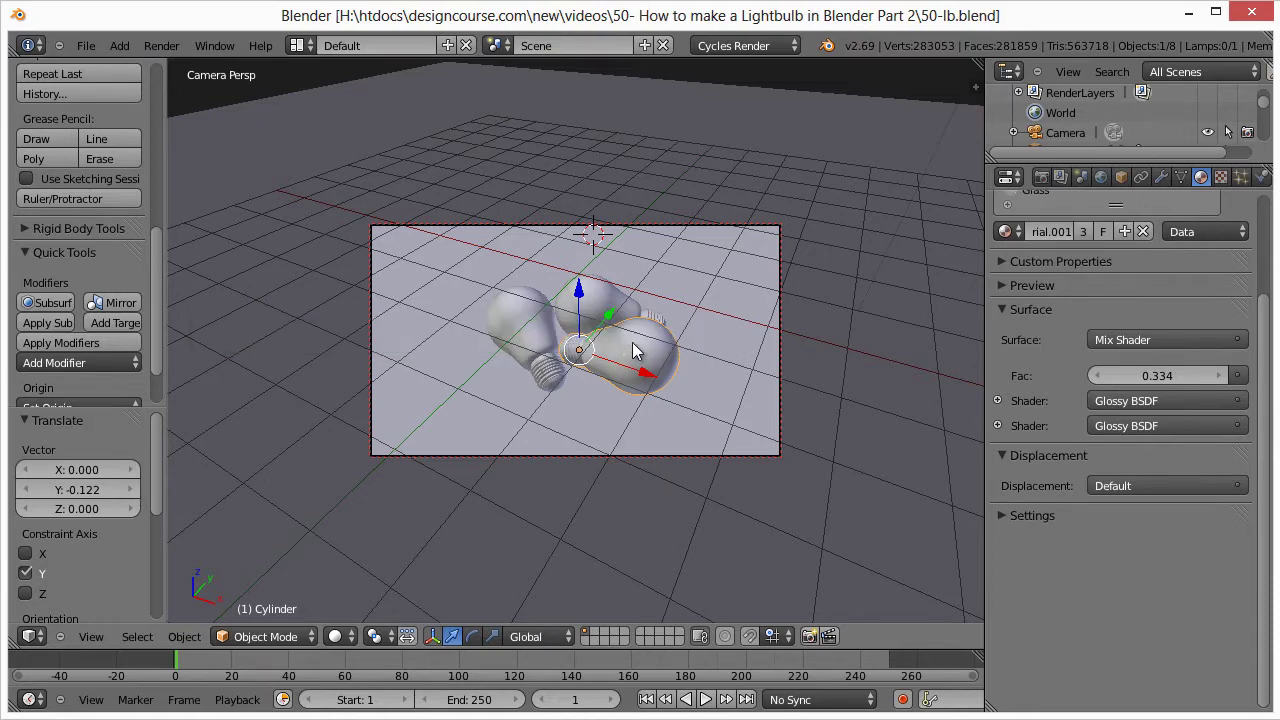
- Duplicate that bulb, place the copy right of the pile, and turn it about Z
key("shift+d")
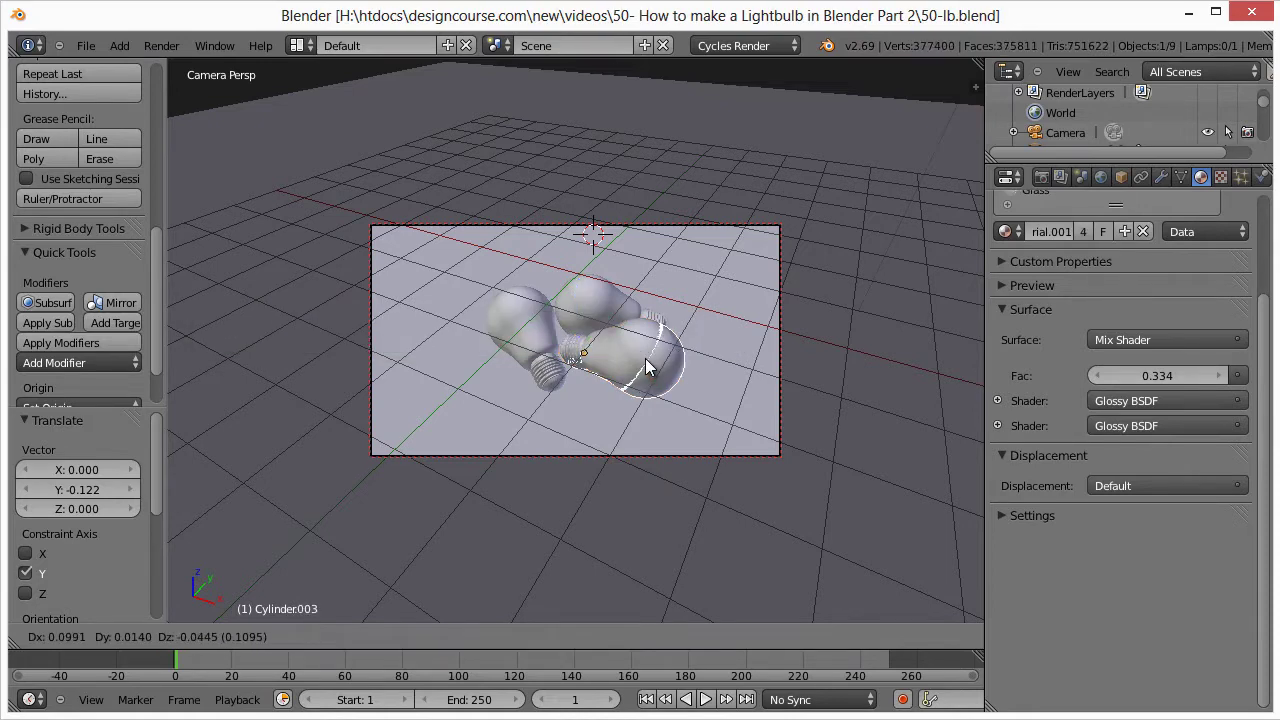
key("x")
left_click(722, 372)
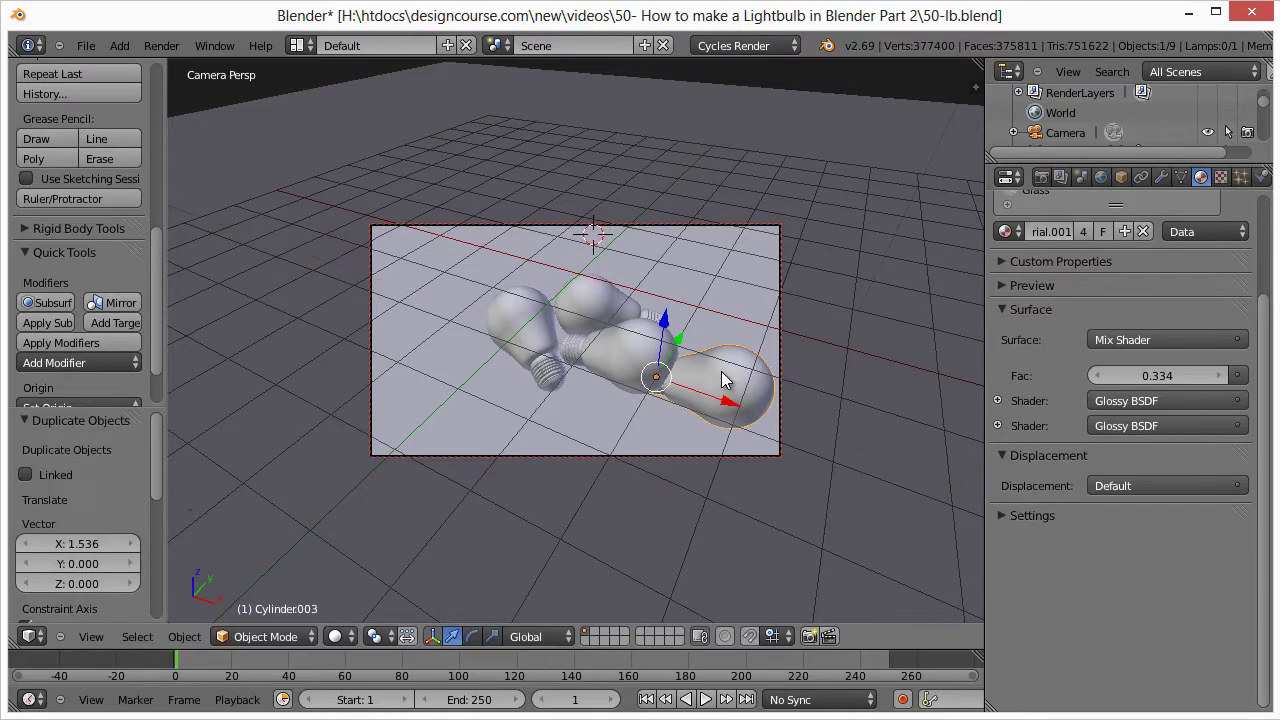
key("z")
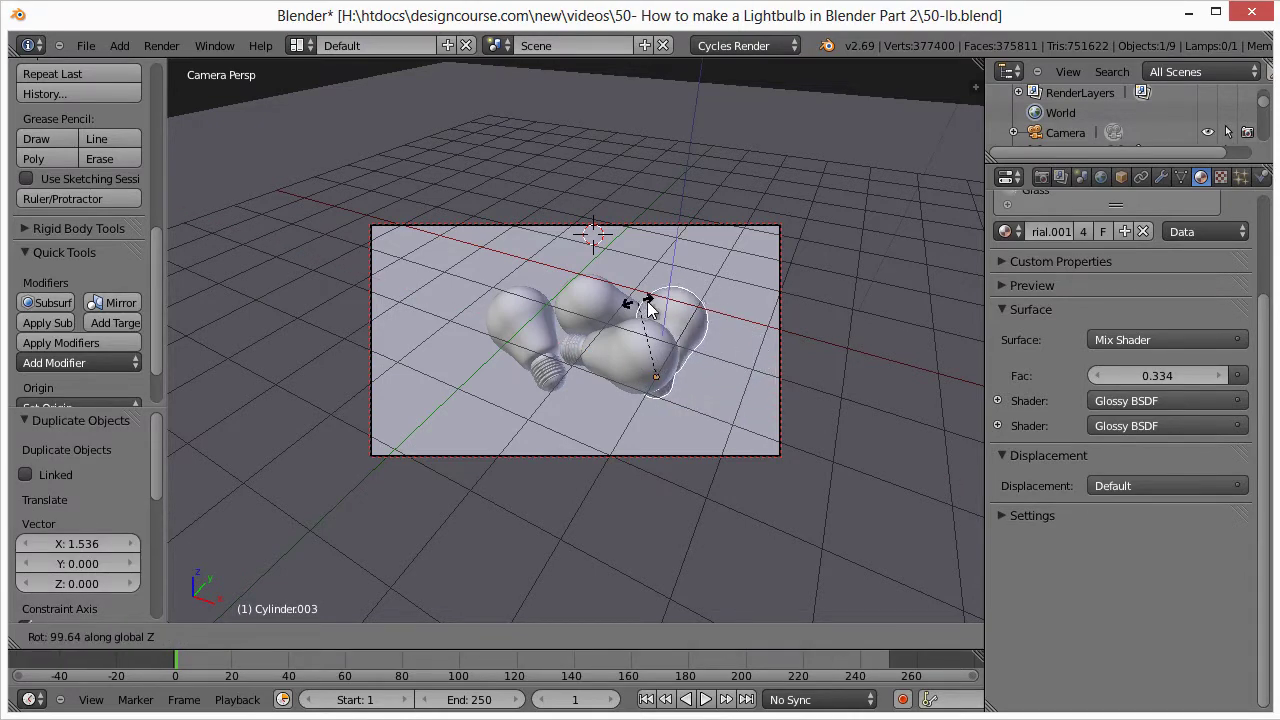
left_click(684, 364)
- Adjust the turned copy's position along X, then return to the camera view
key("g")
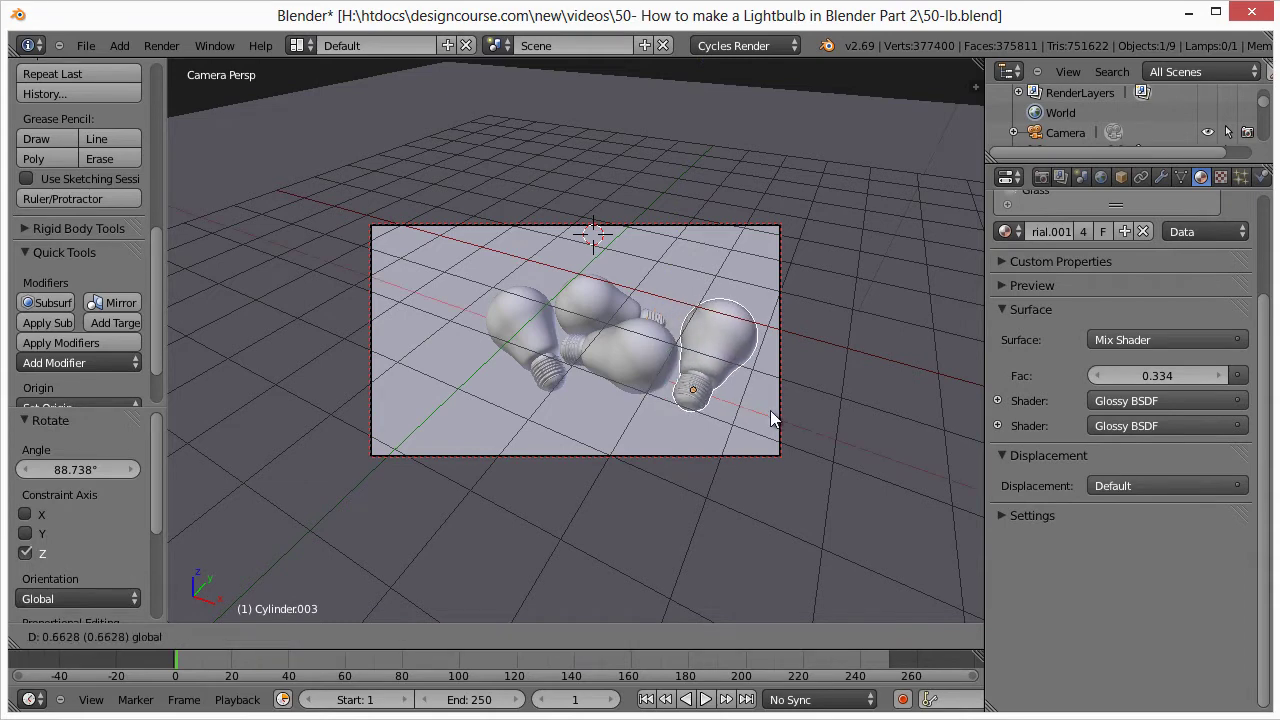
key("x")
left_click(764, 409)
middle_click_drag(764, 409, 720, 416)
scroll(715, 426, "up", 4)
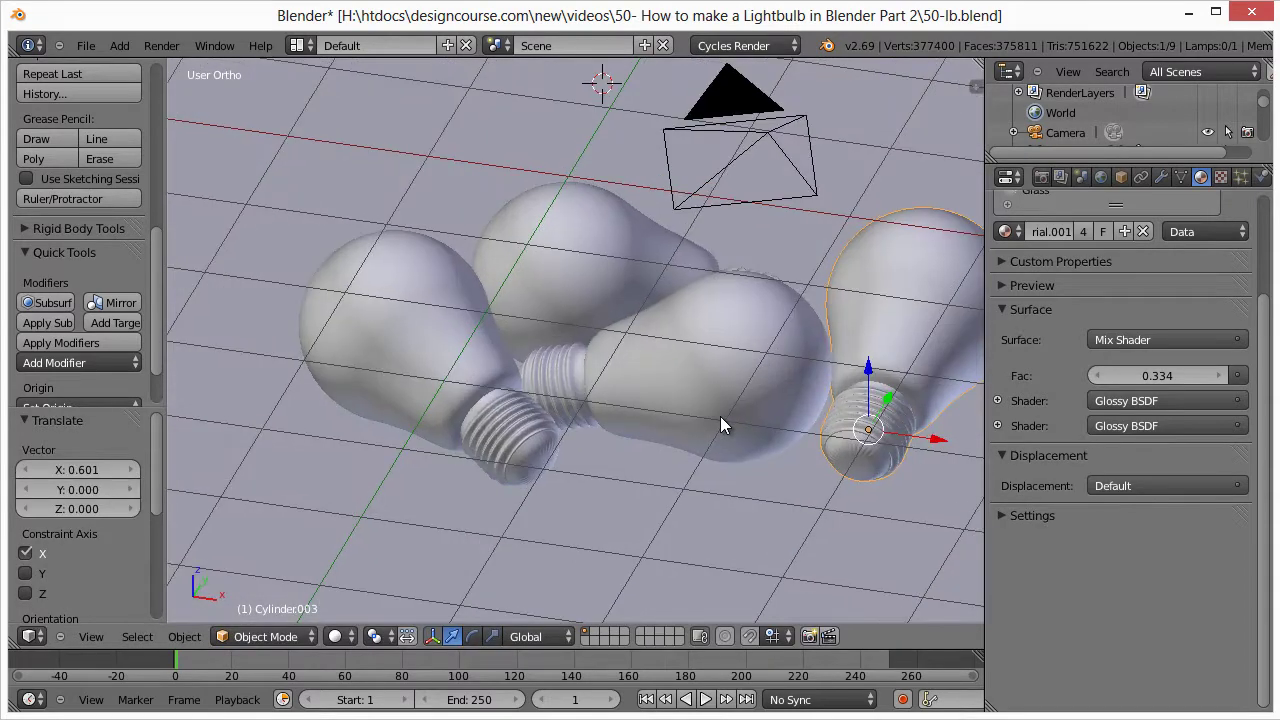
key("g")
key("x")
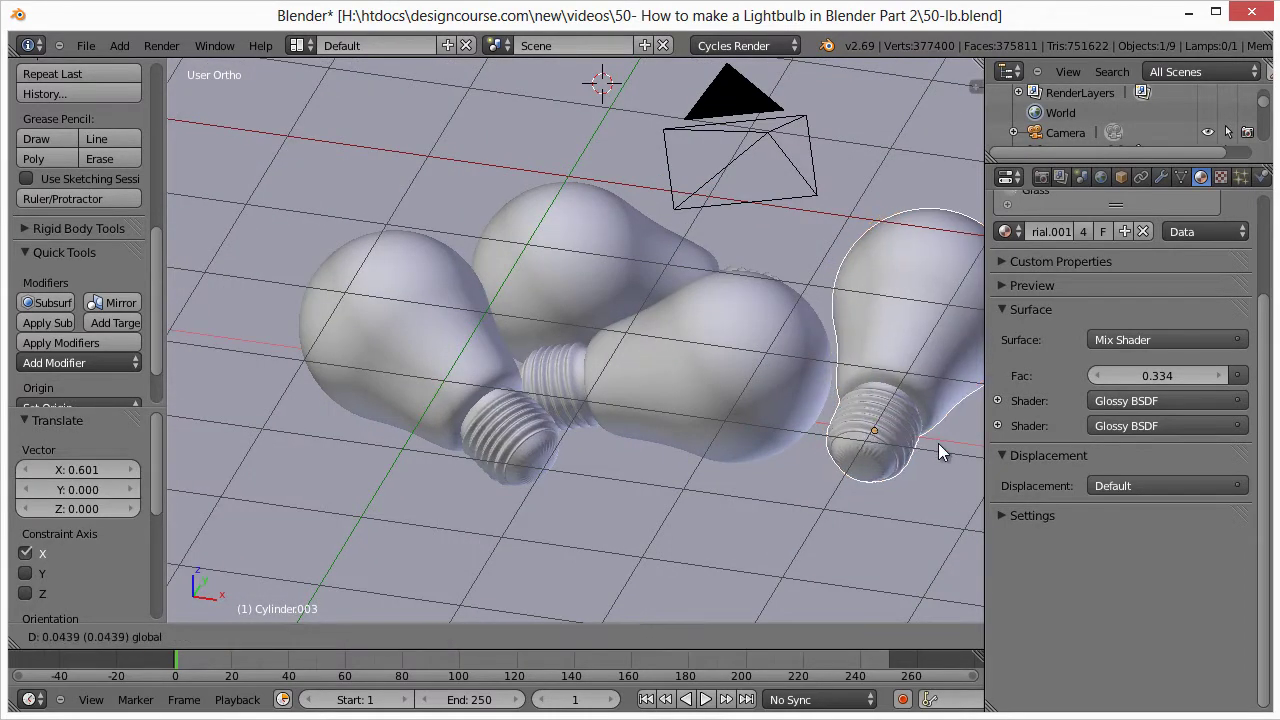
left_click(819, 431)
key("KP_0")
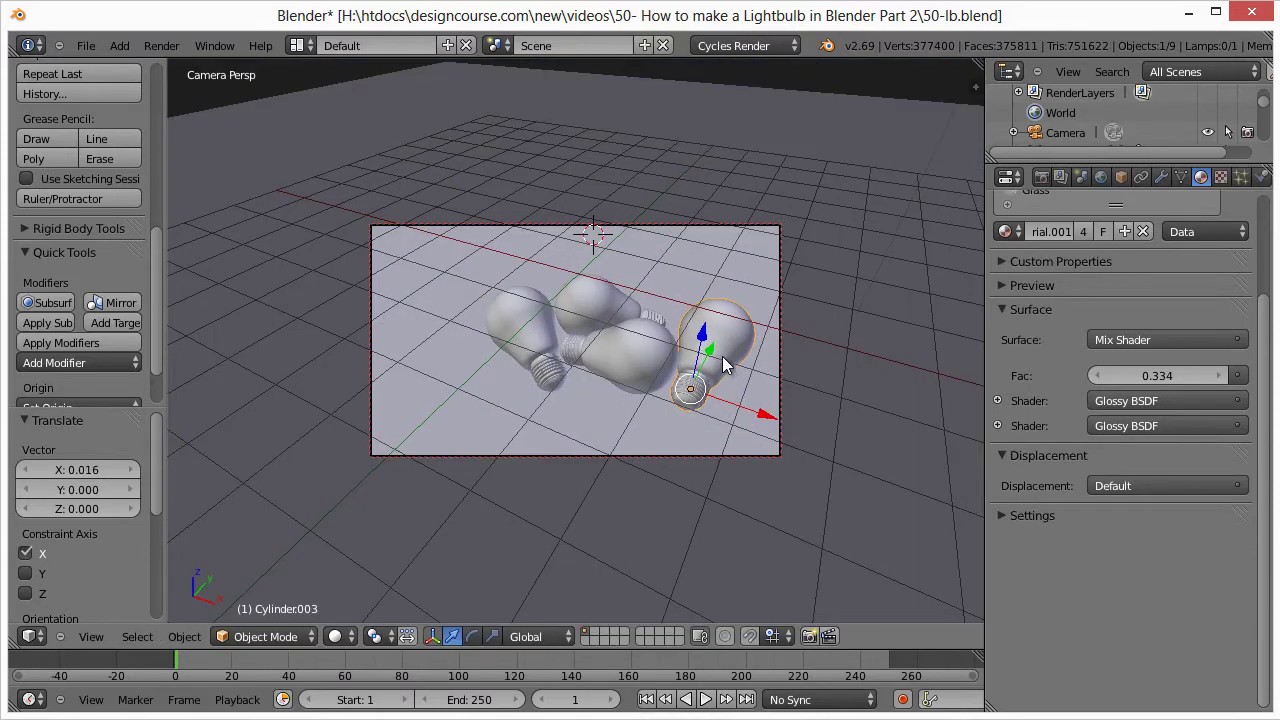
- Duplicate the bulb and place a copy in front of the pile along Y
key("shift+d")
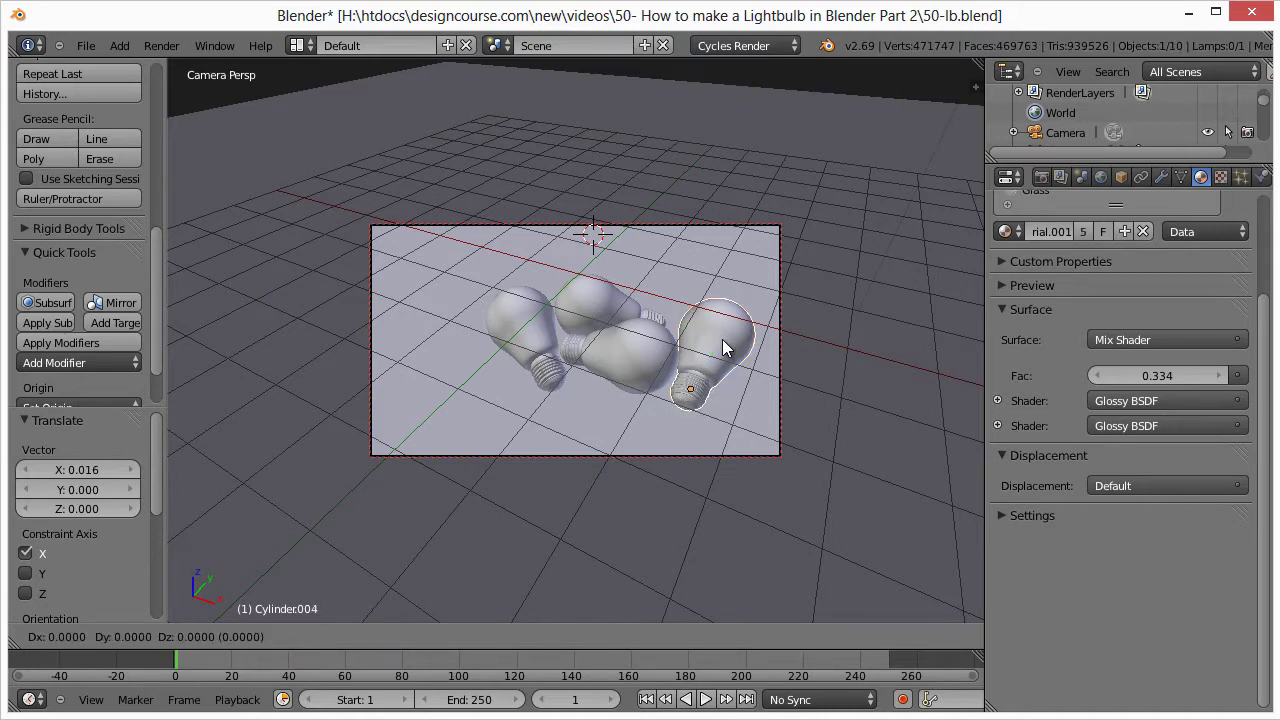
key("y")
left_click(611, 456)
key("shift+z")
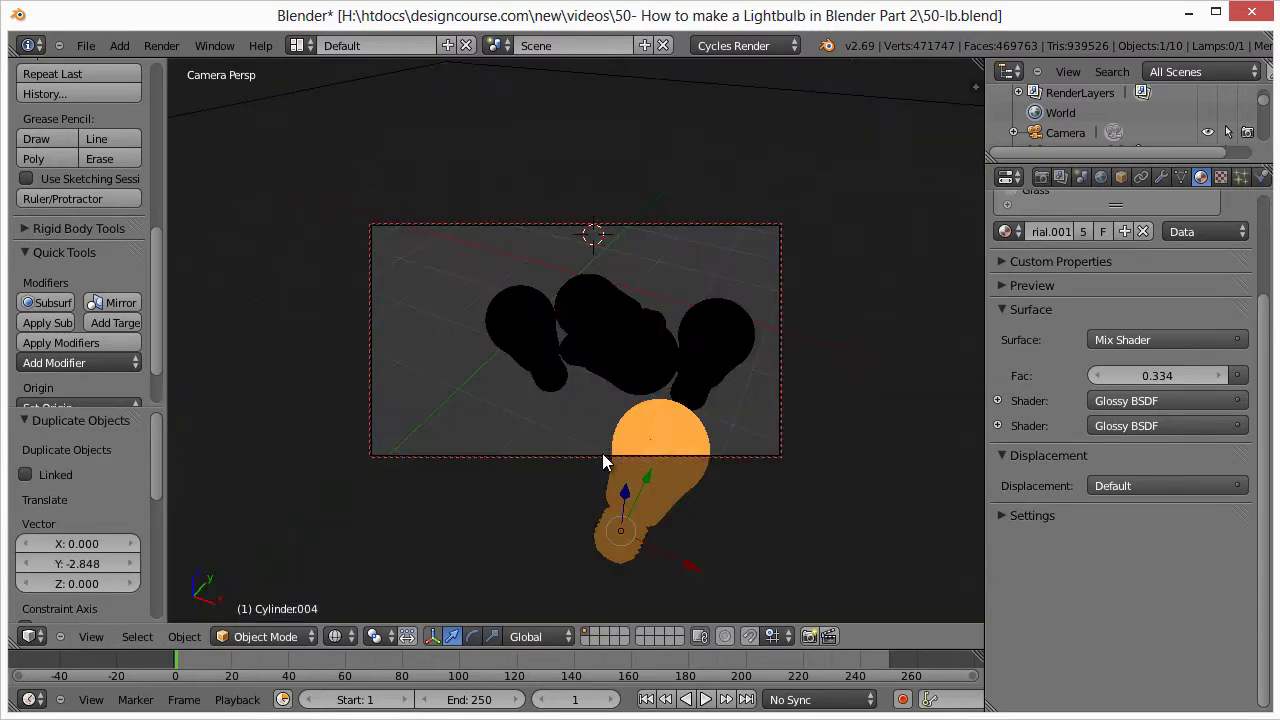
key("shift+z")
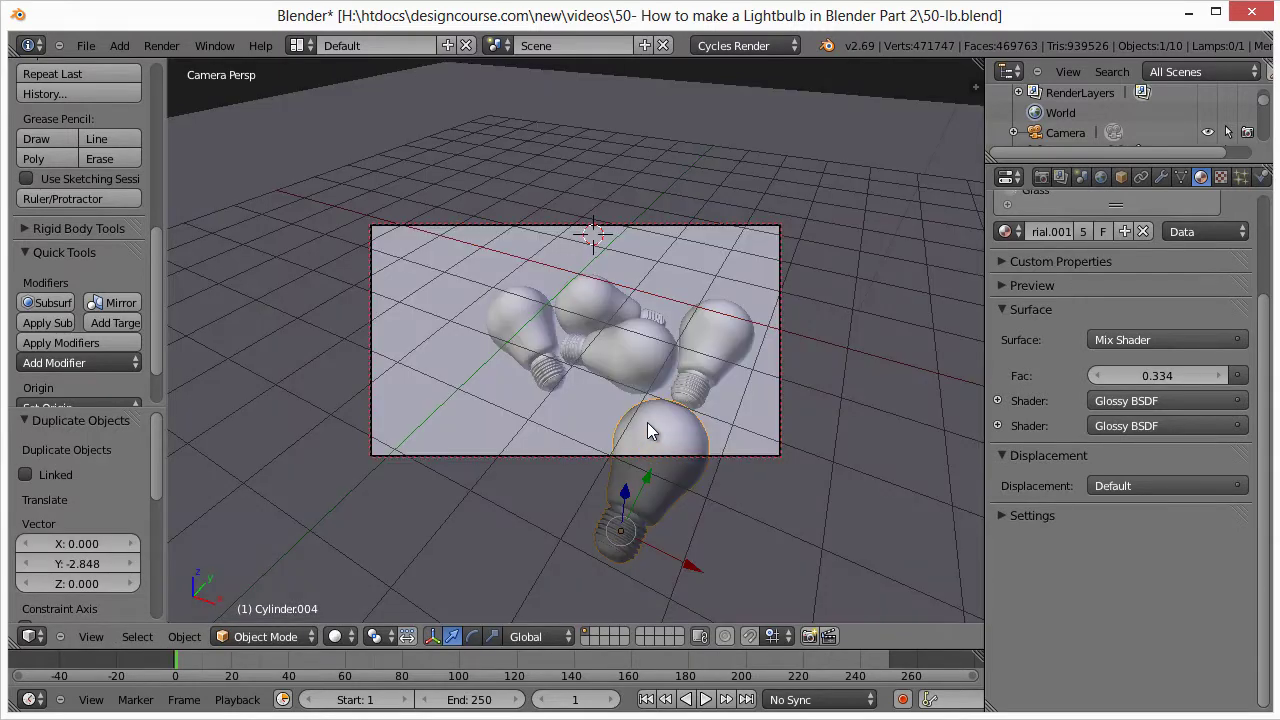
- Move the front copy to the front left along X and turn it -28.058° about Z
key("g")
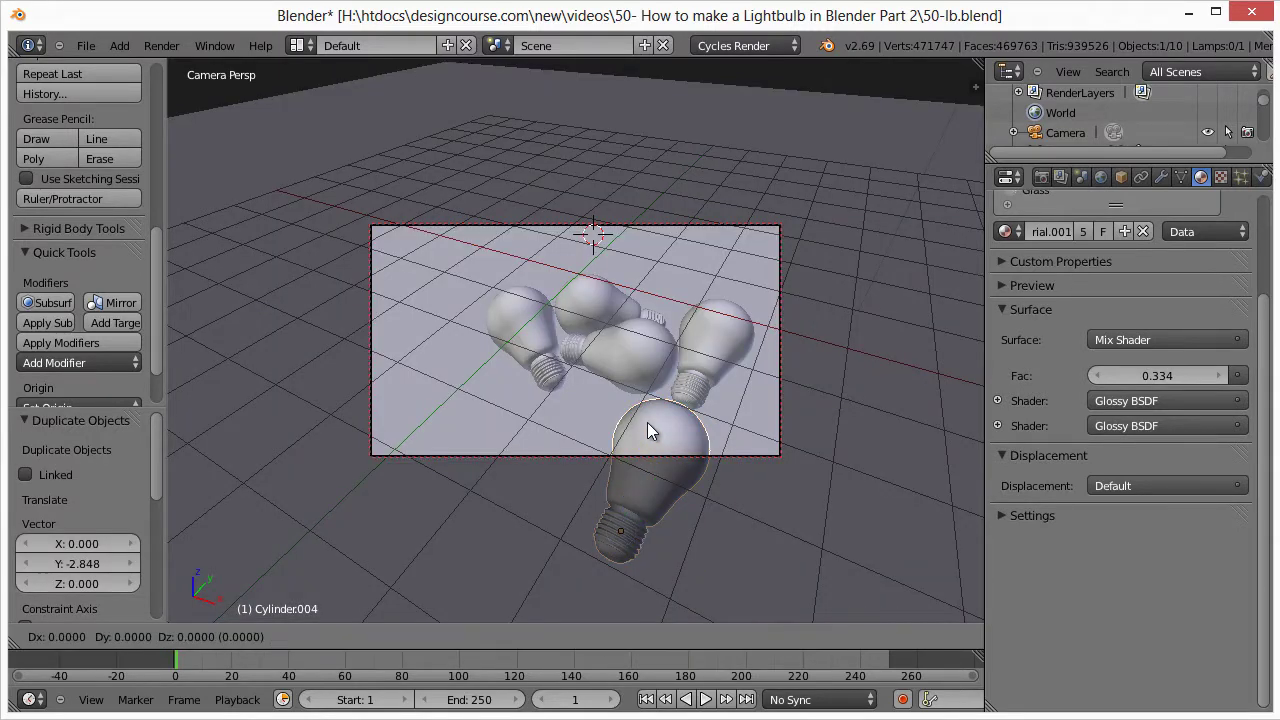
key("z")
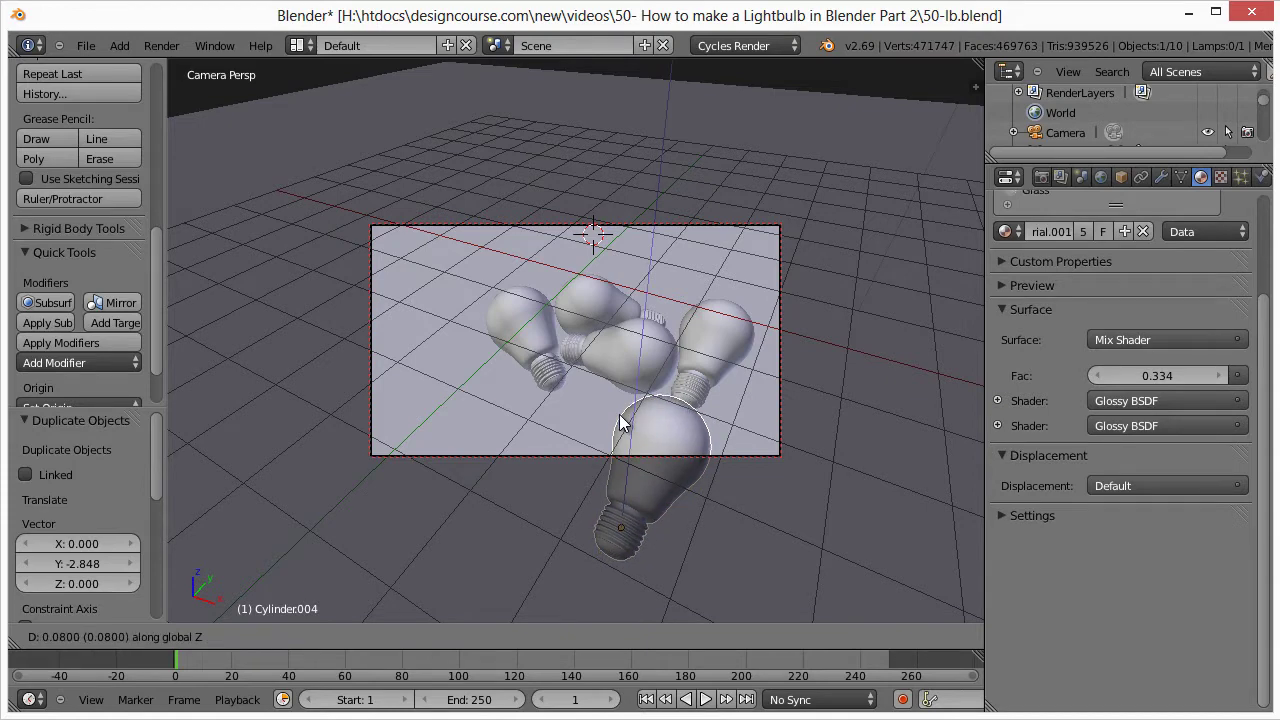
key("x")
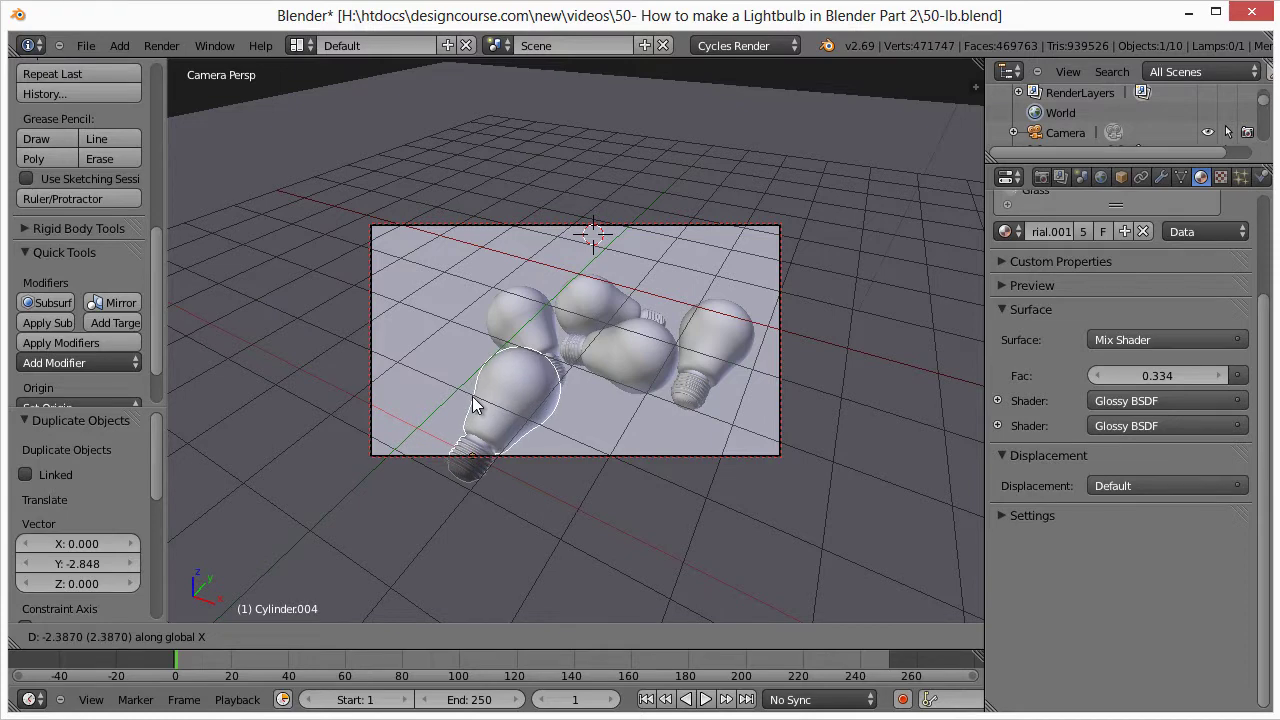
left_click(484, 407)
key("r")
key("z")
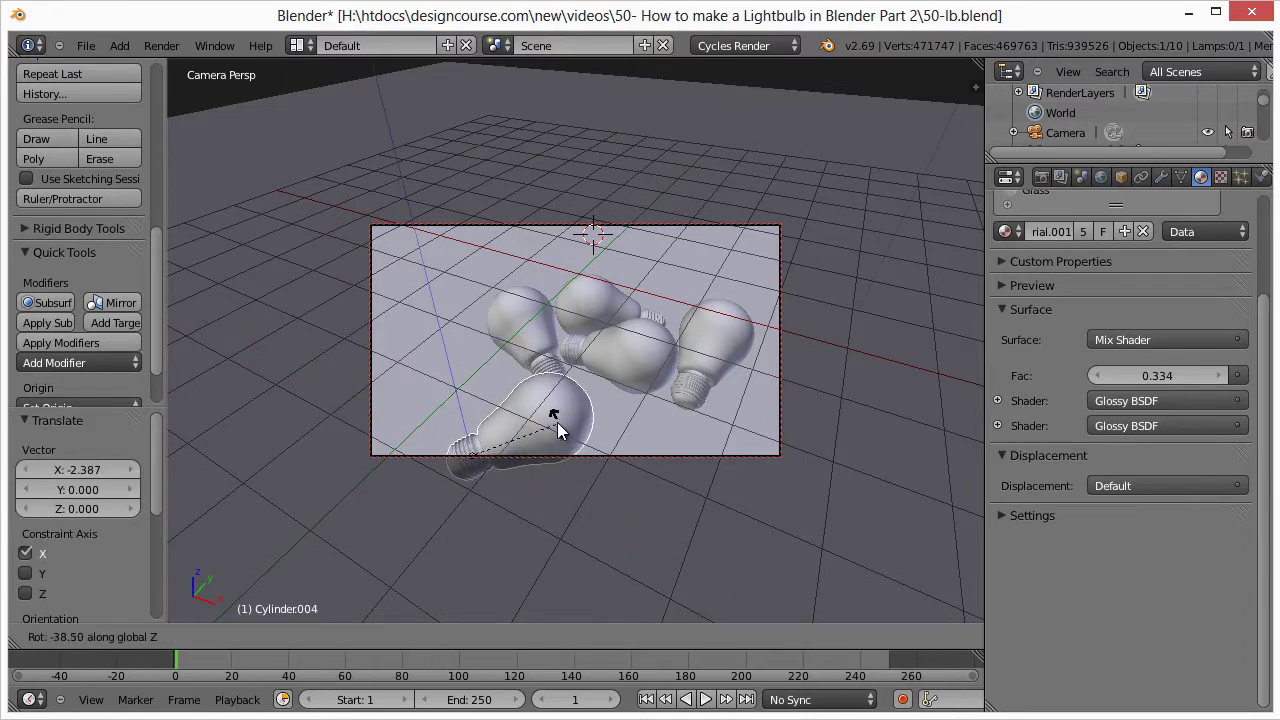
left_click(550, 418)
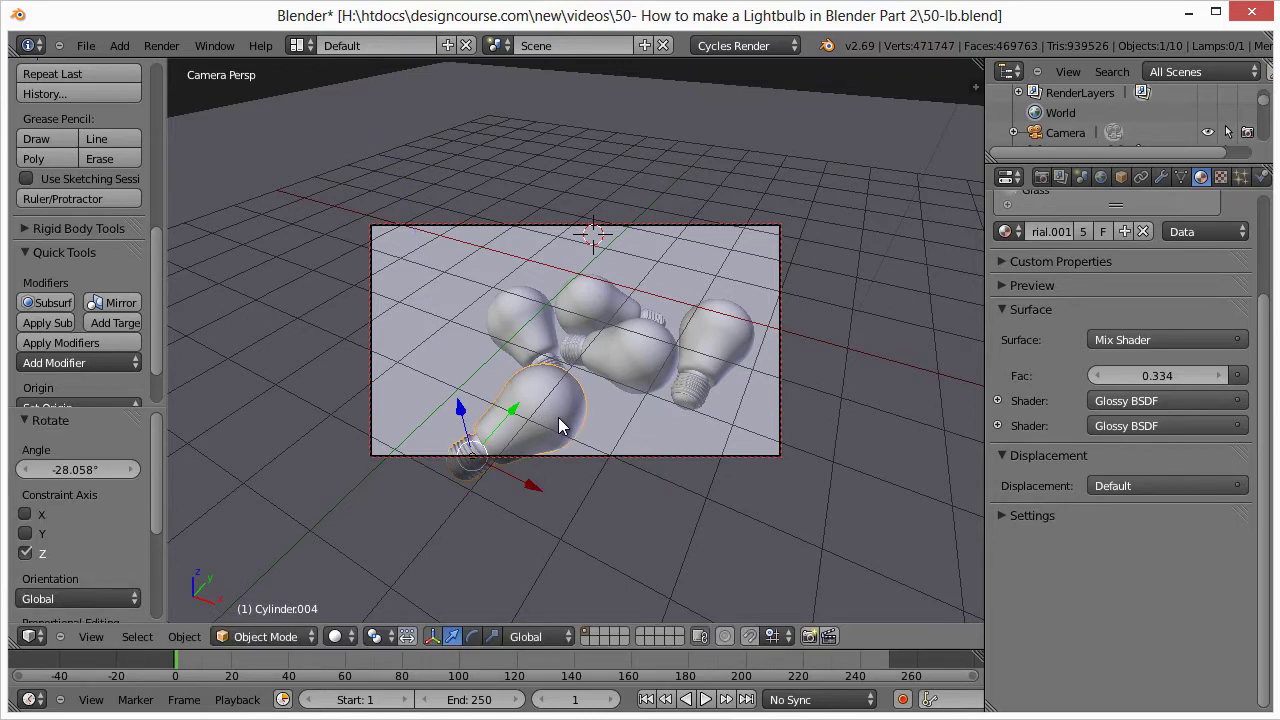
- Duplicate the front-left bulb, shift it right along X, and turn it 83.448°
key("shift+d")
key("x")
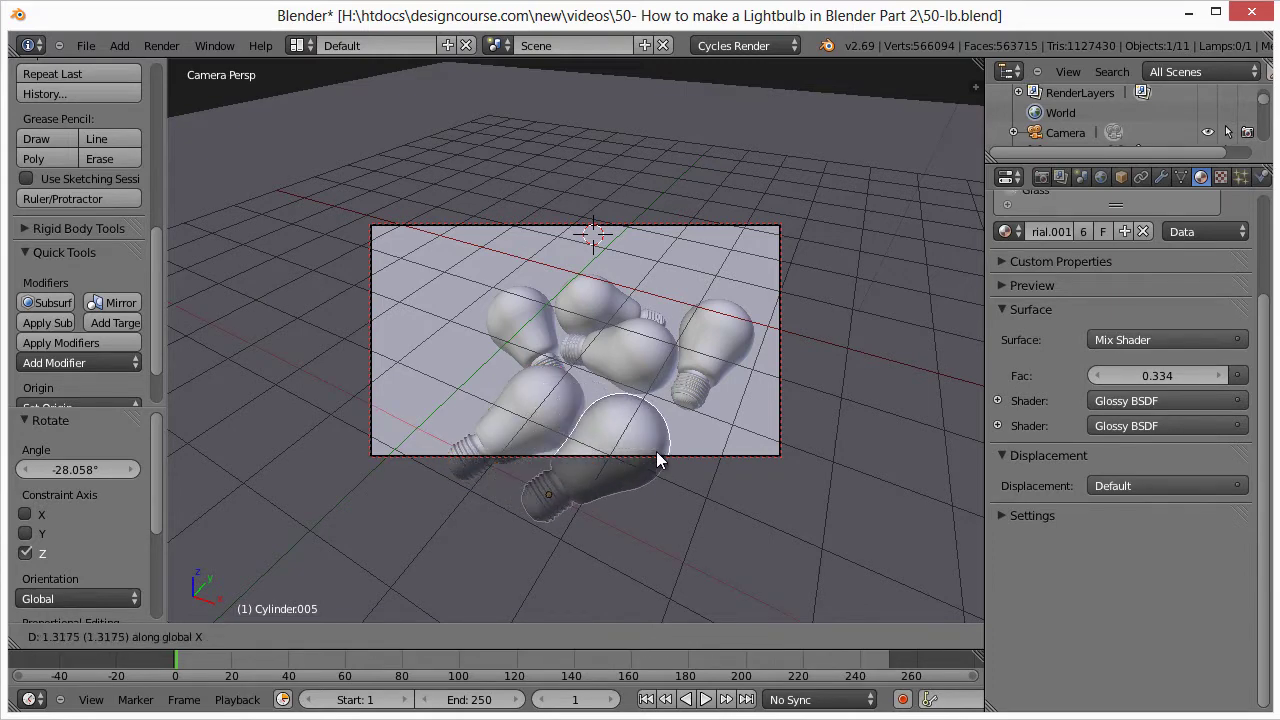
left_click(656, 451)
key("r")
key("z")
left_click(502, 403)
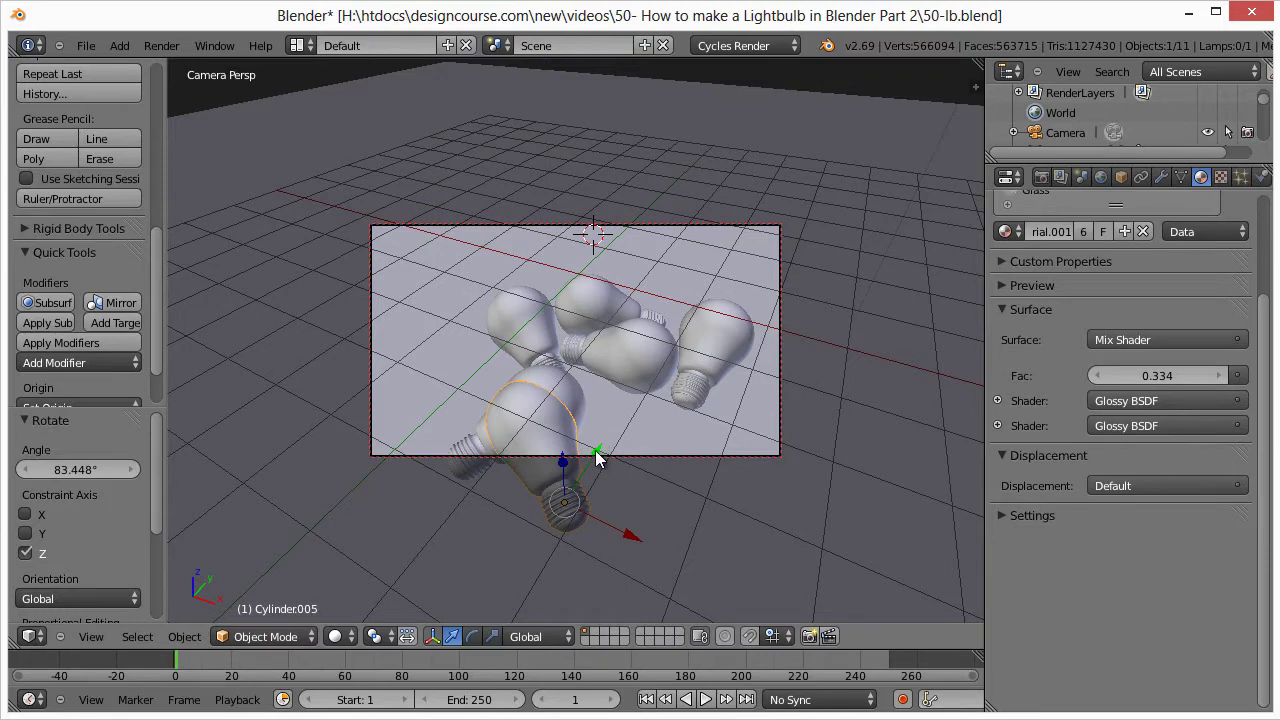
key("g")
key("x")
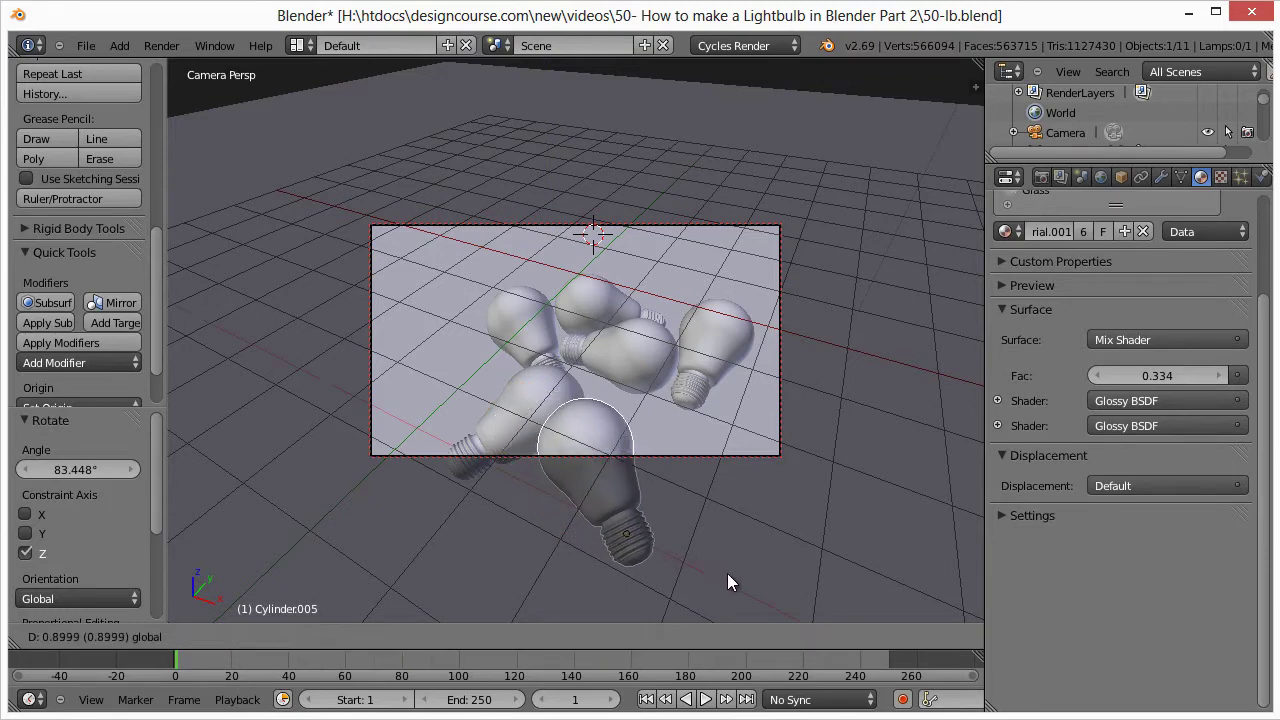
left_click(667, 478)
- Move the newest bulb along Y and nudge it with the X and Y arrows (0.08 on Y)
key("g")
key("y")
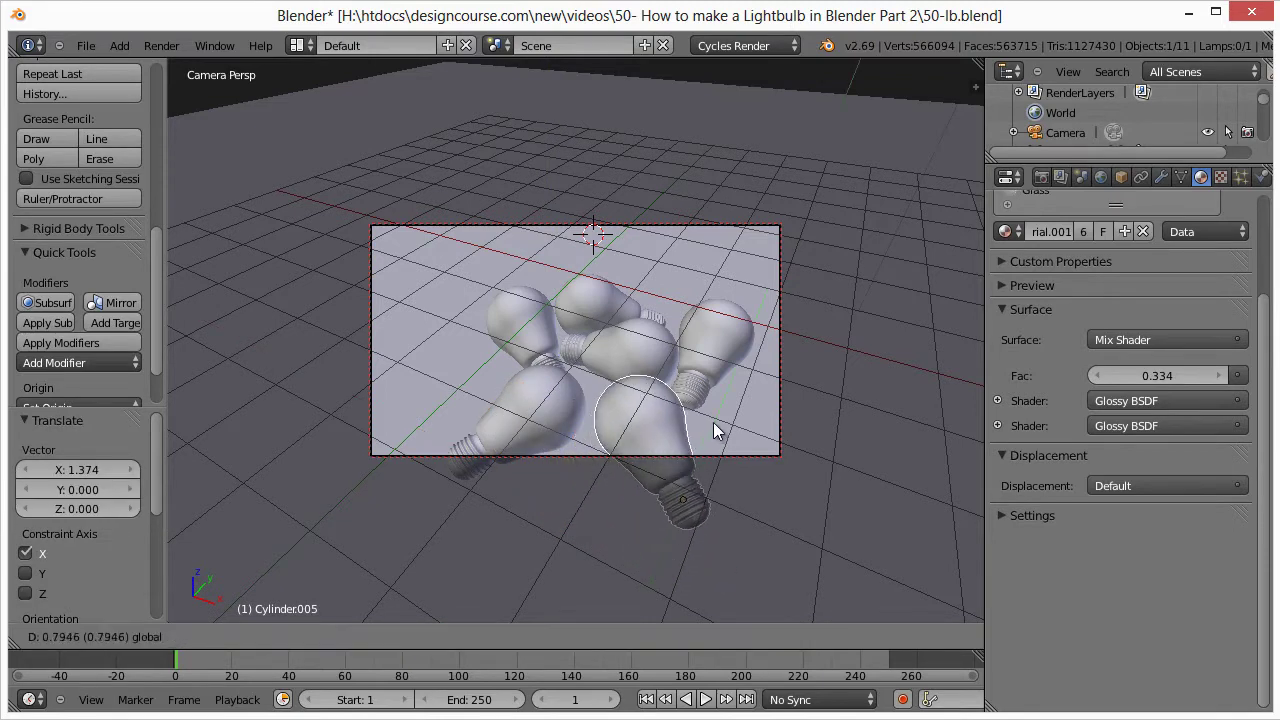
left_click(717, 436)
key("KP_Decimal")
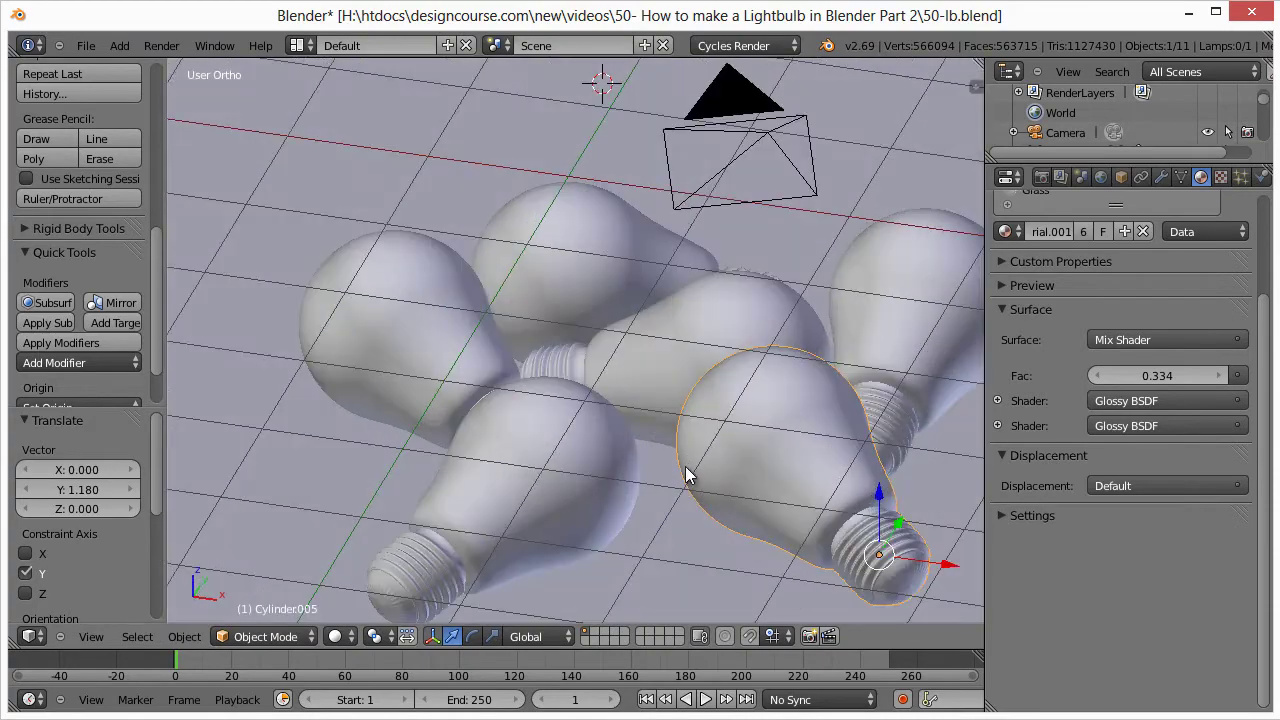
middle_click_drag(691, 480, 771, 366)
left_click_drag(797, 254, 845, 302)
left_click_drag(932, 338, 906, 348)
left_click_drag(815, 320, 800, 312)
middle_click_drag(702, 370, 498, 277)
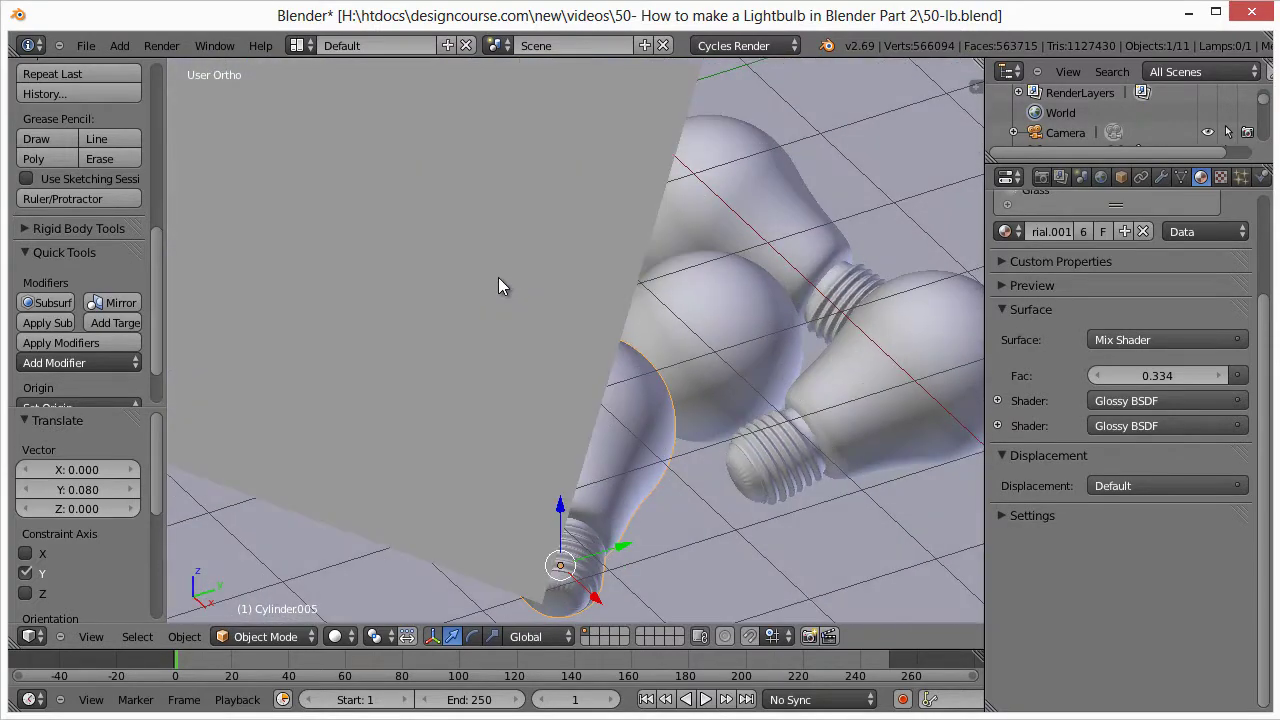
- Reframe the camera view closer and lower on the pile of bulbs
key("KP_0")
middle_click_drag(563, 349, 589, 313, "shift")
key("KP_0")
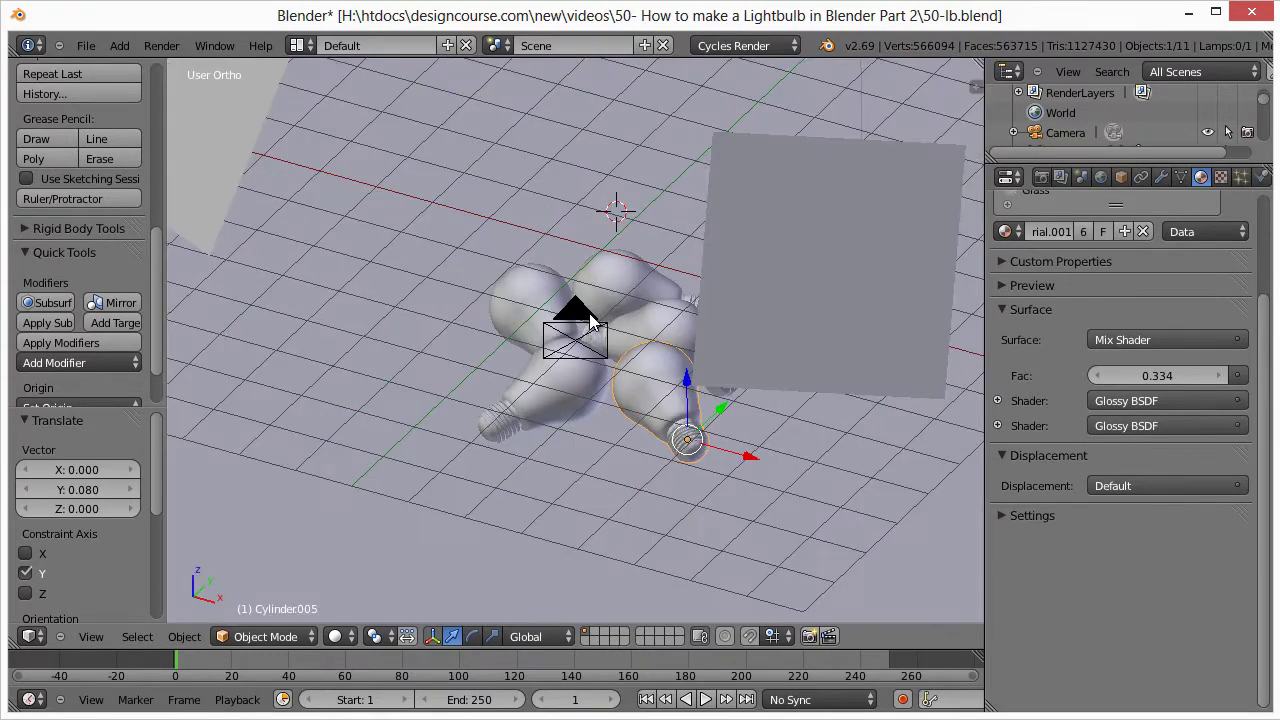
key("KP_0")
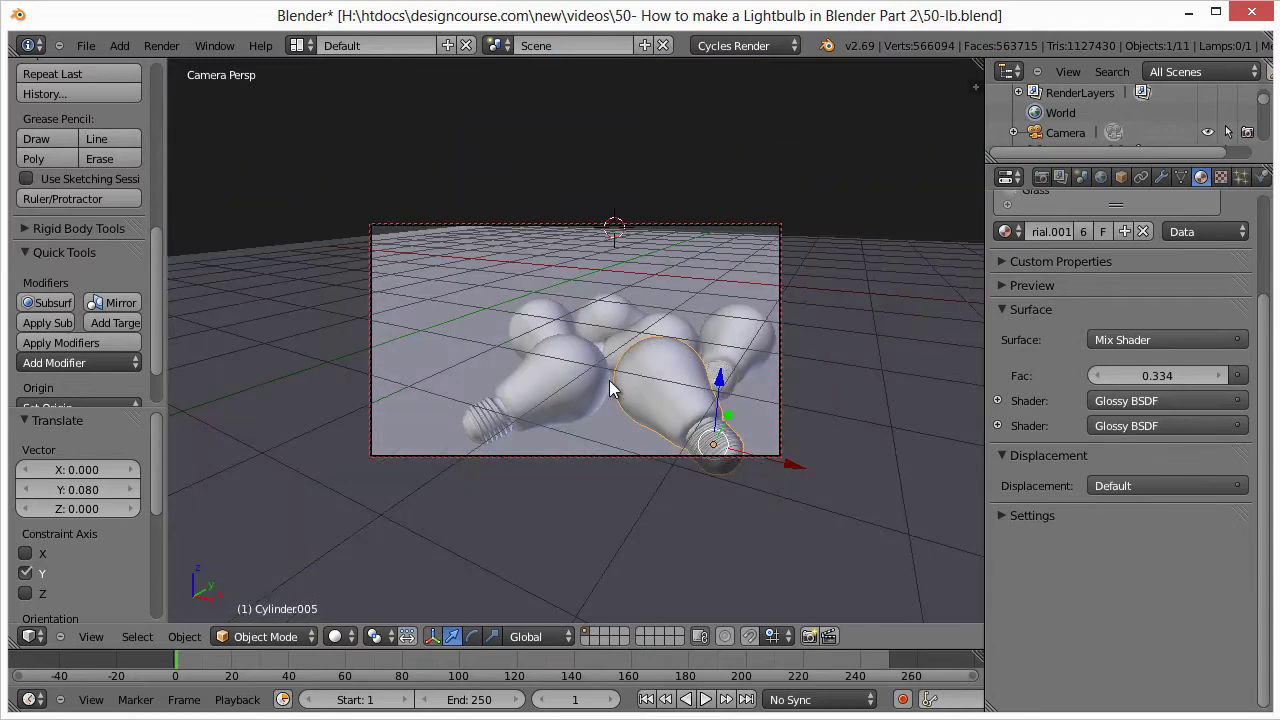
mouse_move(649, 393)
middle_mouse_down()
mouse_move(623, 428)
mouse_move(627, 370)
mouse_move(626, 419)
mouse_move(627, 394)
middle_mouse_up()
- Duplicate the lightbulb, move the copy forward along Y and rotate it about -61° on Z
key("shift+d")
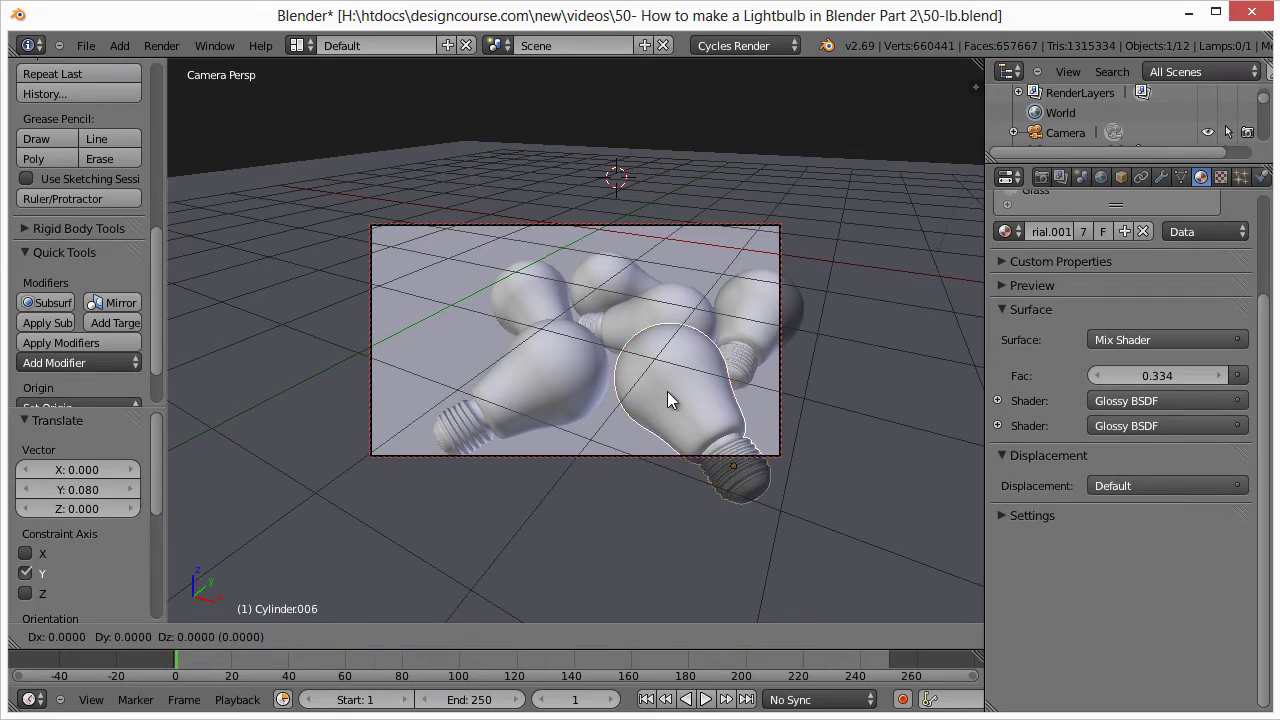
key("y")
left_click(564, 477)
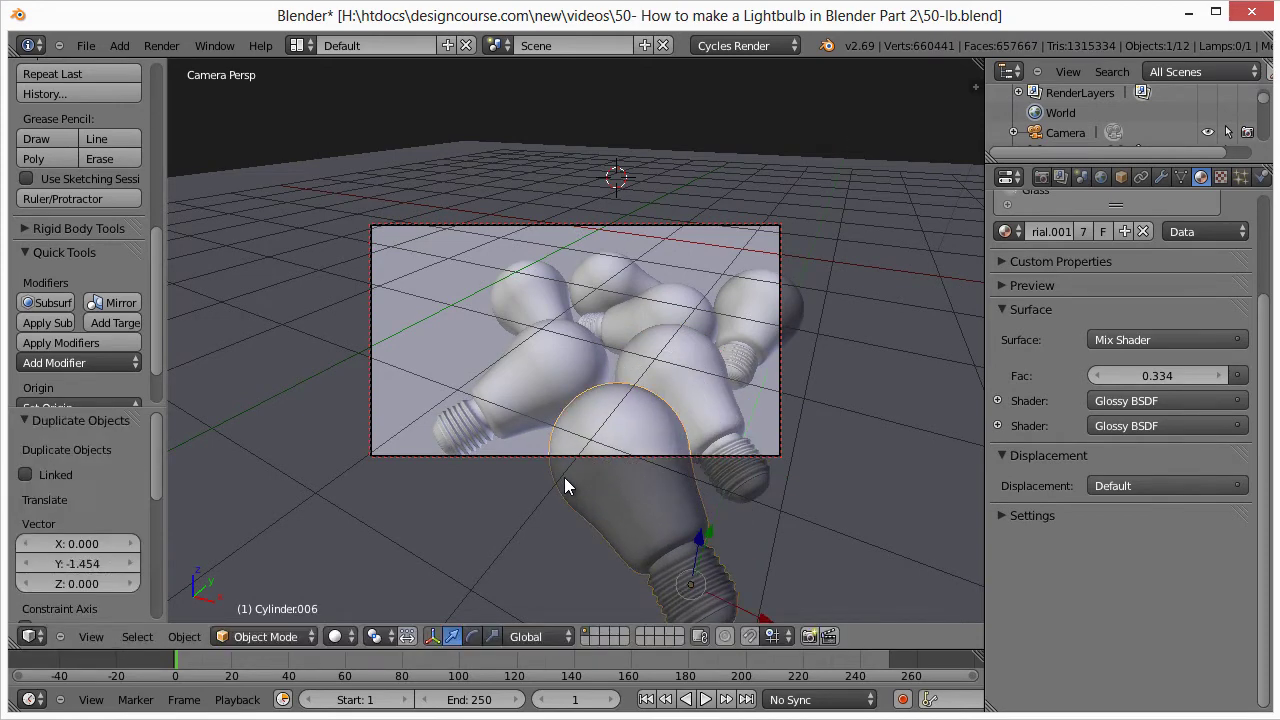
key("r")
key("z")
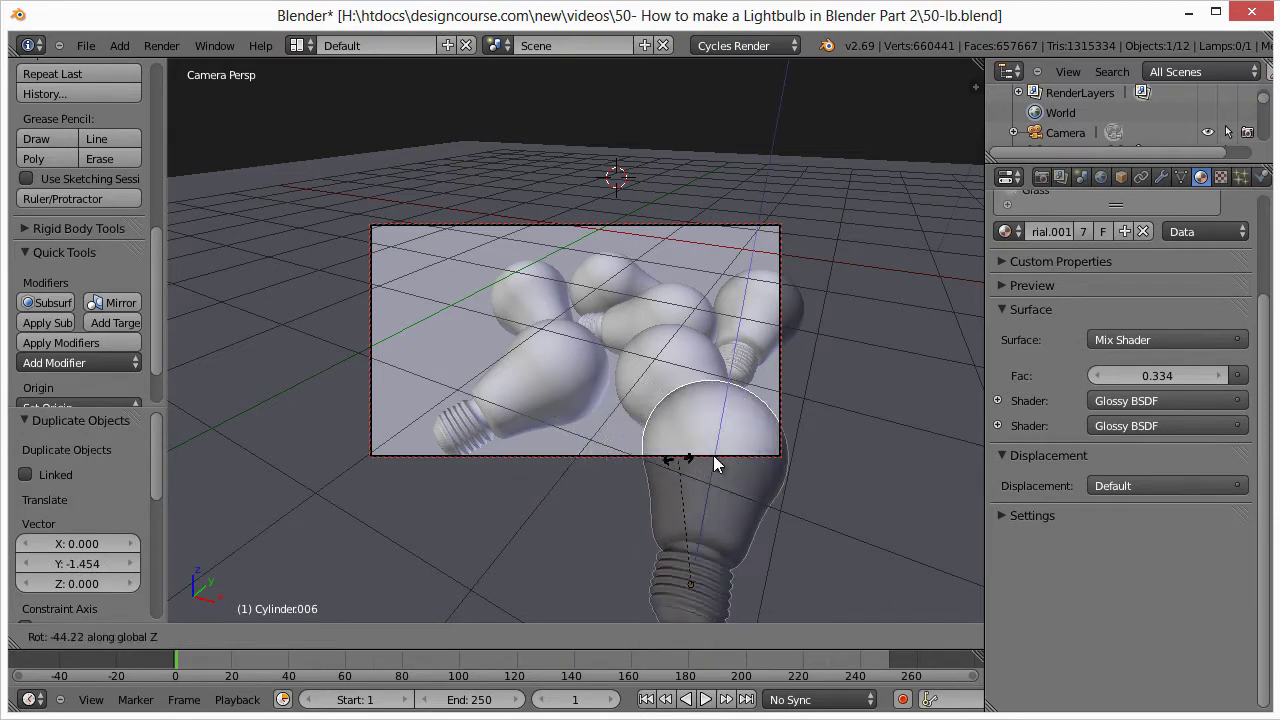
left_click(717, 457)
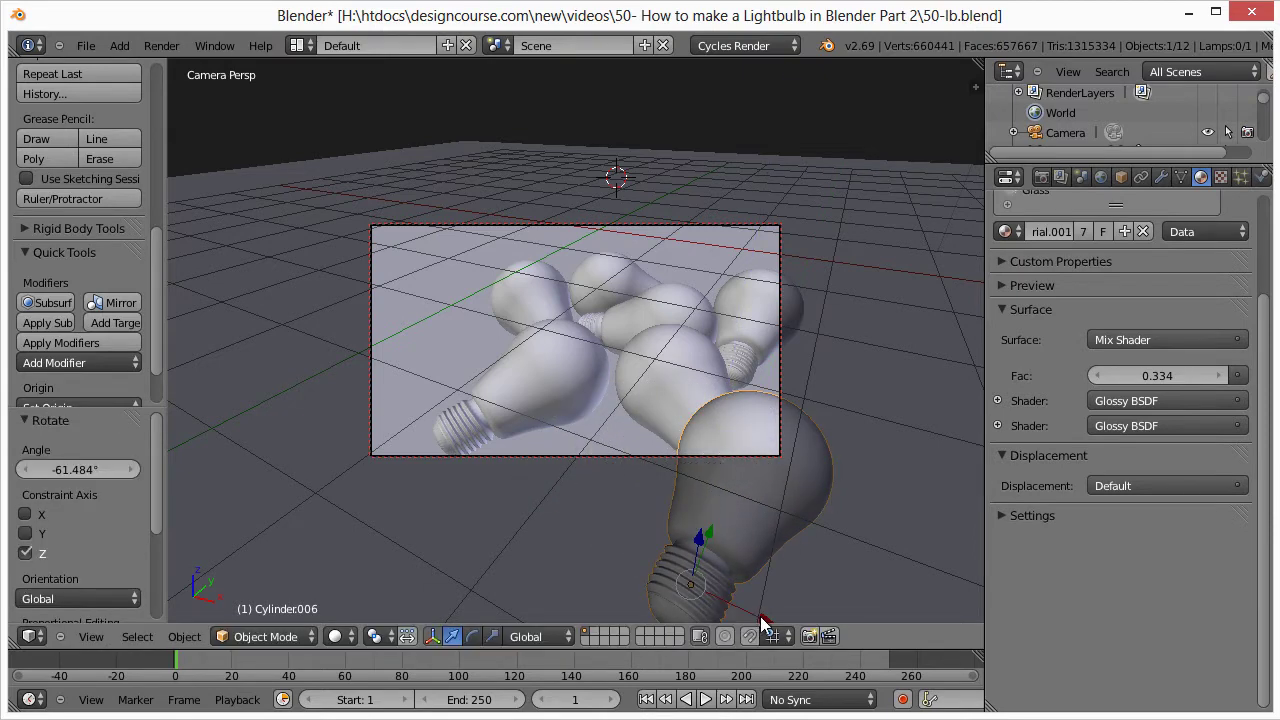
- Slide the duplicate along X into the bulb cluster, then adjust its Y position
key("g")
key("x")
left_click(593, 574)
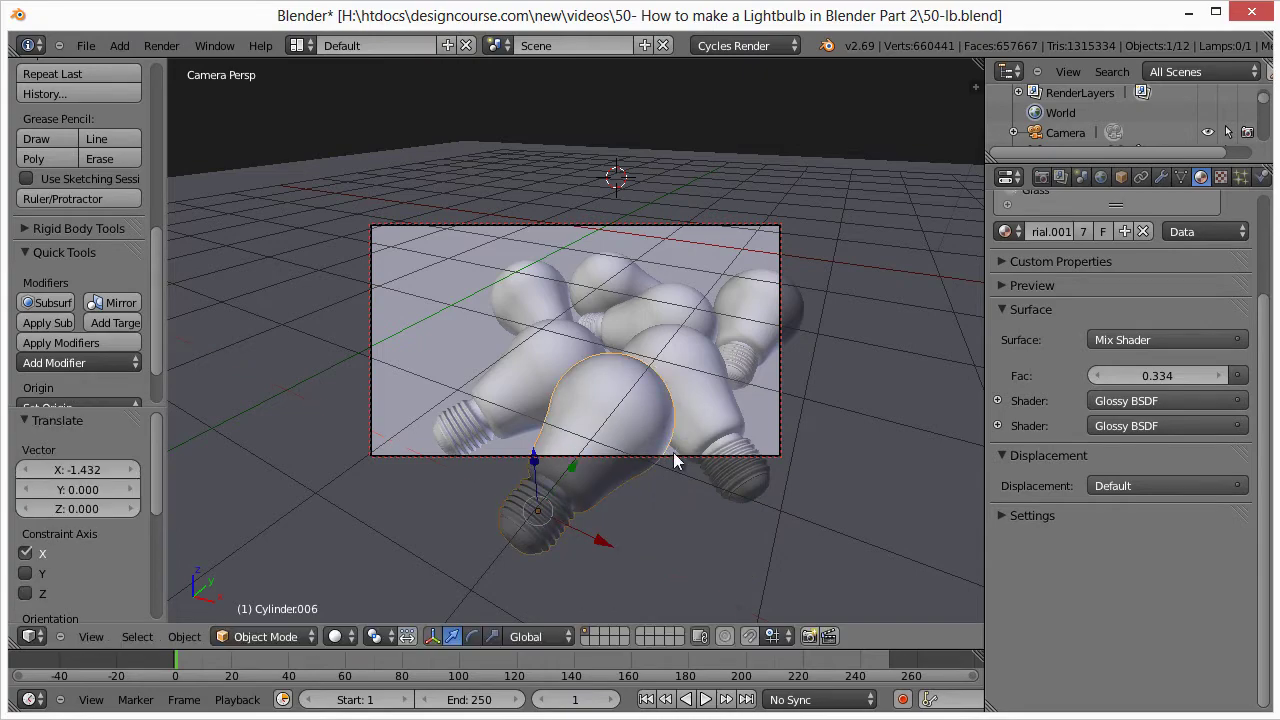
key("KP_5")
middle_click_drag(647, 511, 642, 554)
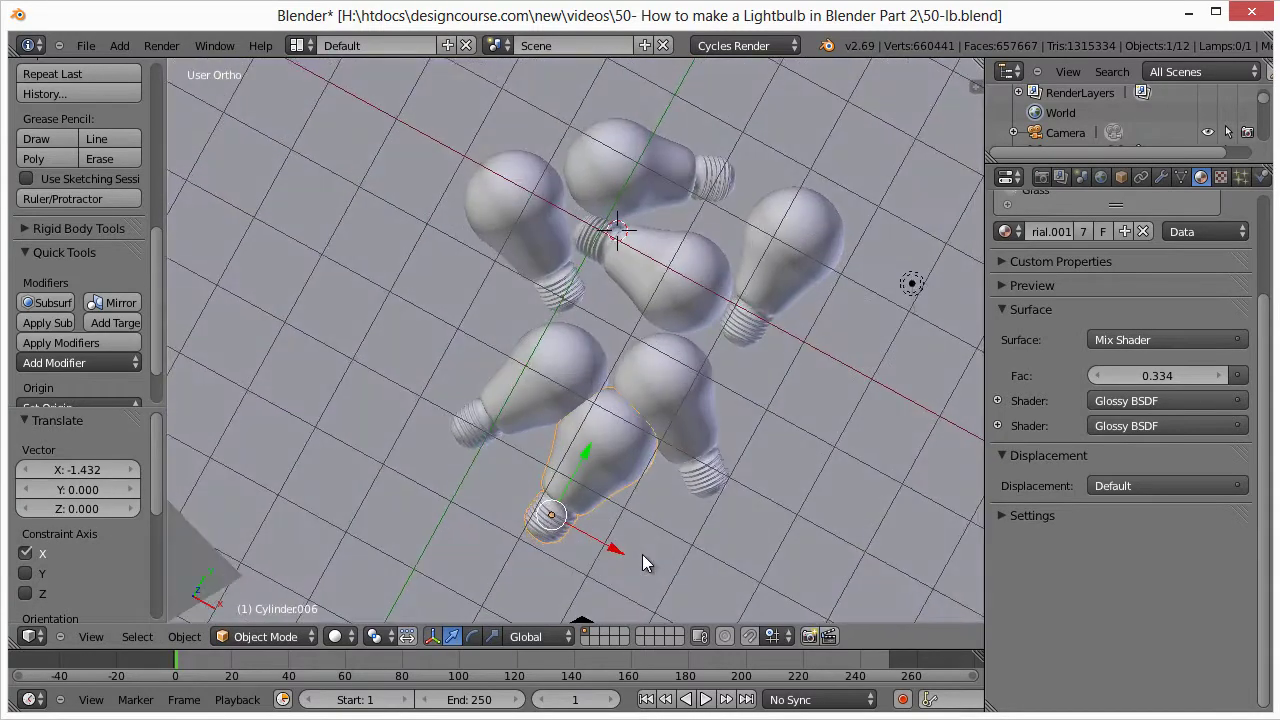
scroll(645, 552, "up", 4)
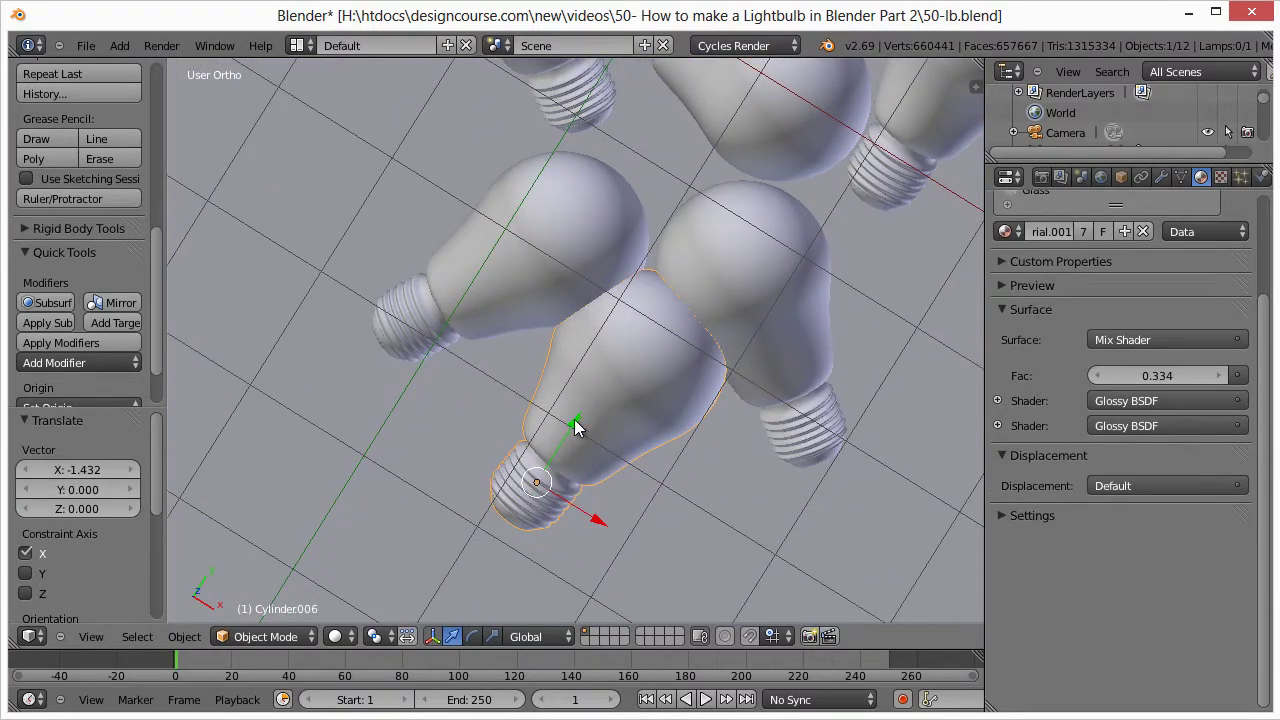
key("g")
key("y")
left_click(565, 545)
- Nudge the bulb along X to the pile's front and frame it through the camera
key("g")
key("y")
key("x")
left_click(575, 572)
middle_click_drag(687, 466, 672, 392)
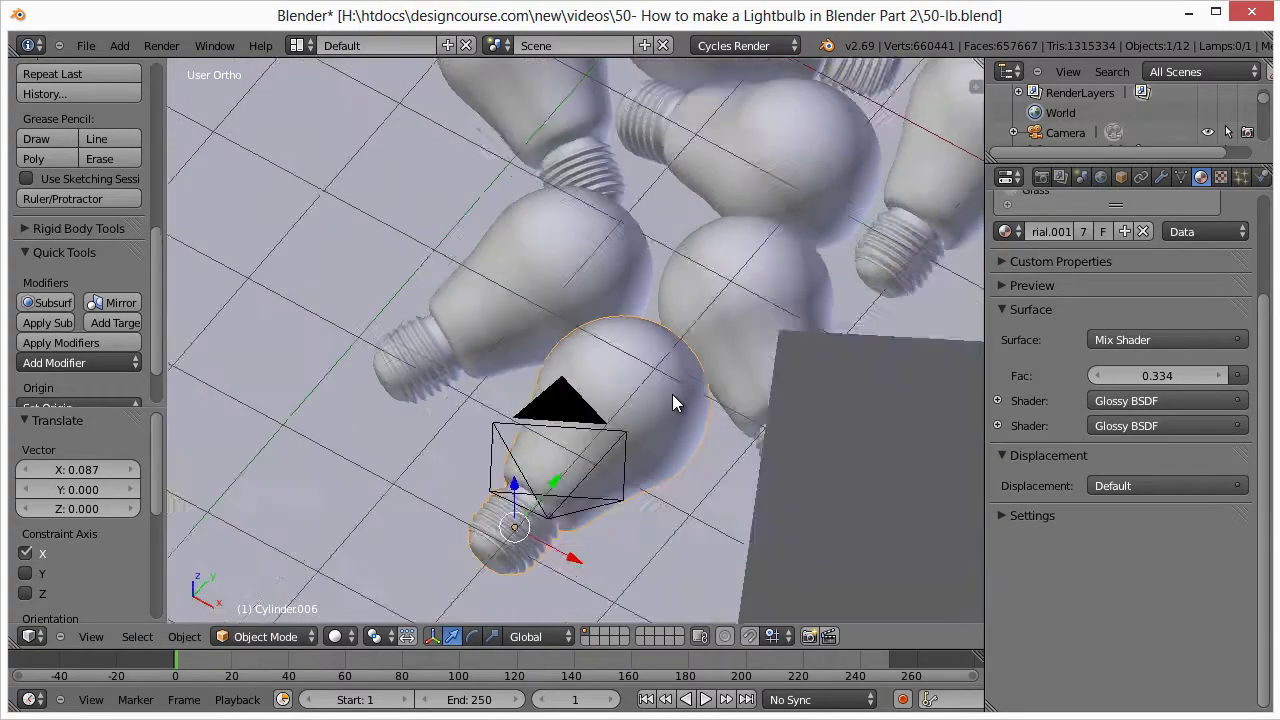
key("KP_0")
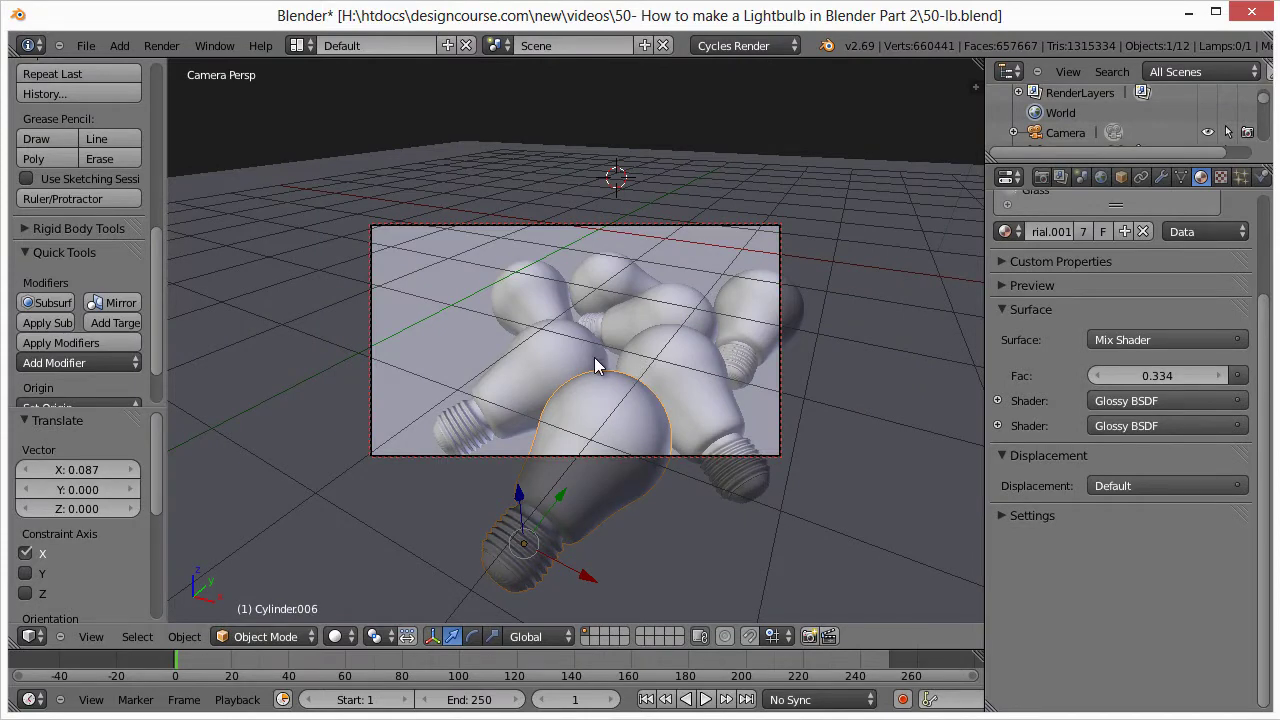
key("KP_8")
key("KP_8")
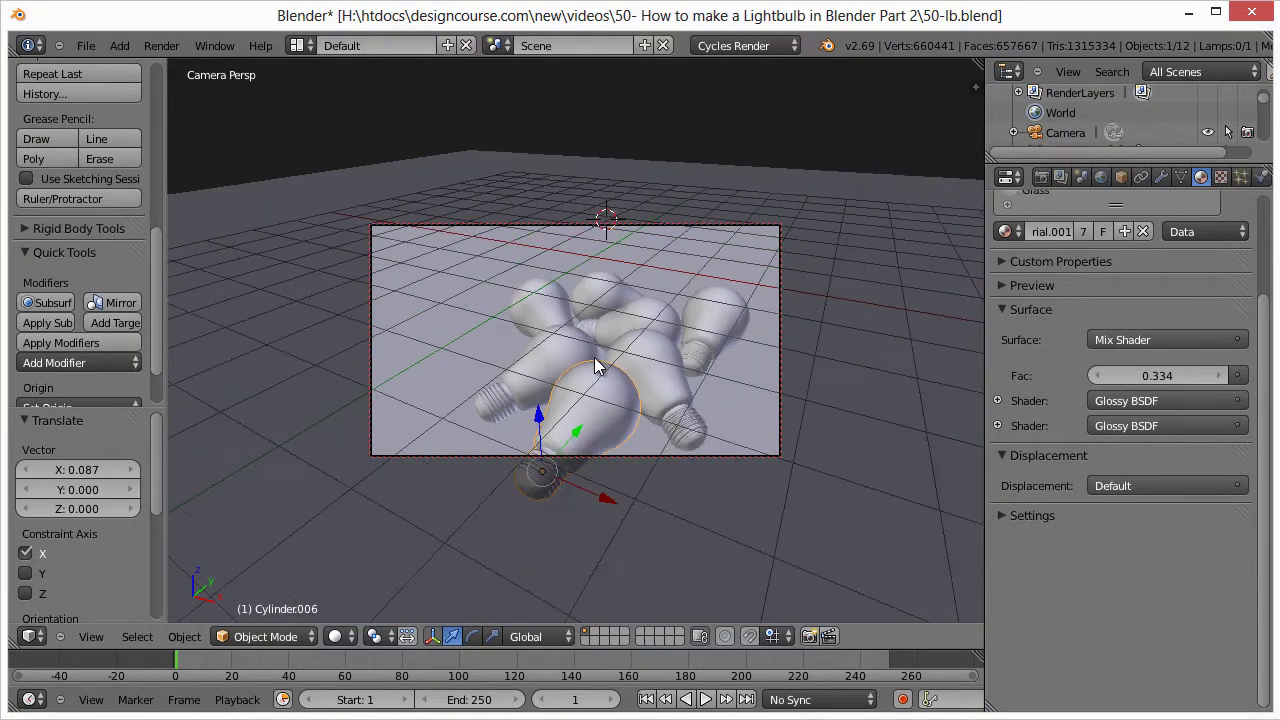
middle_click_drag(594, 357, 629, 383, "shift")
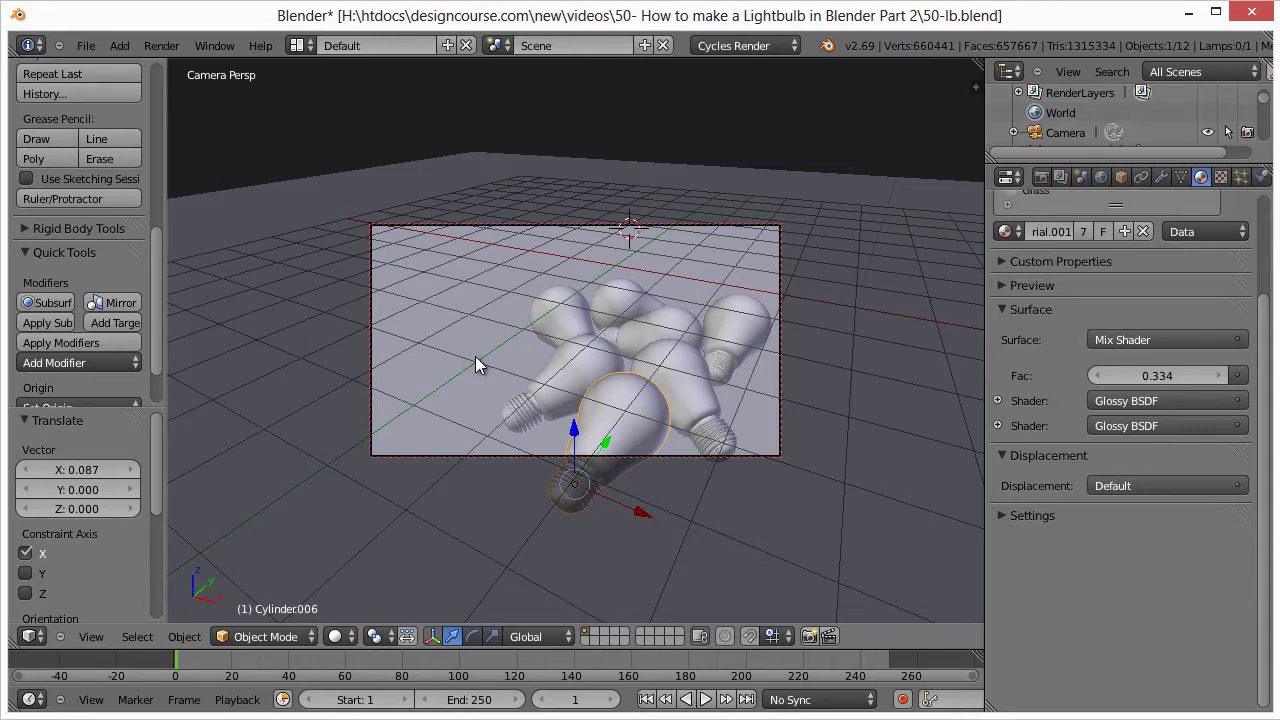
- Switch the viewport to Rendered shading and inspect the Cycles render of the bulbs from several angles
left_click(340, 637)
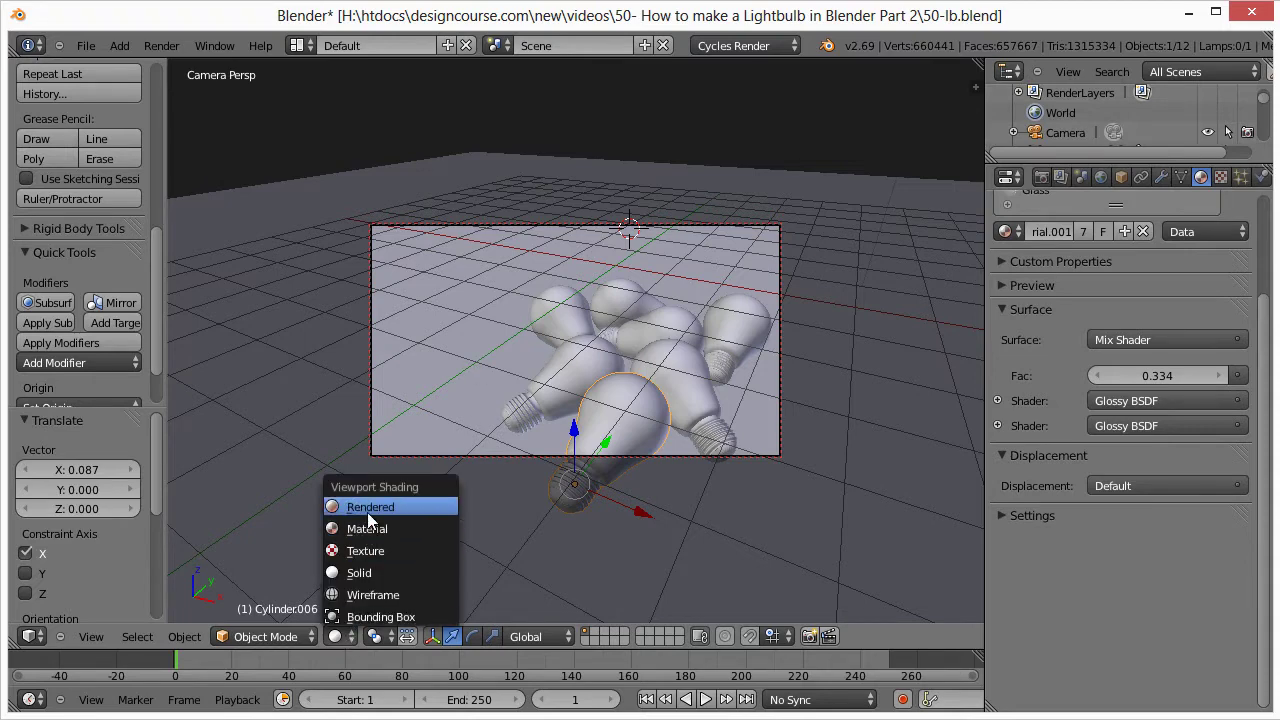
key("Return")
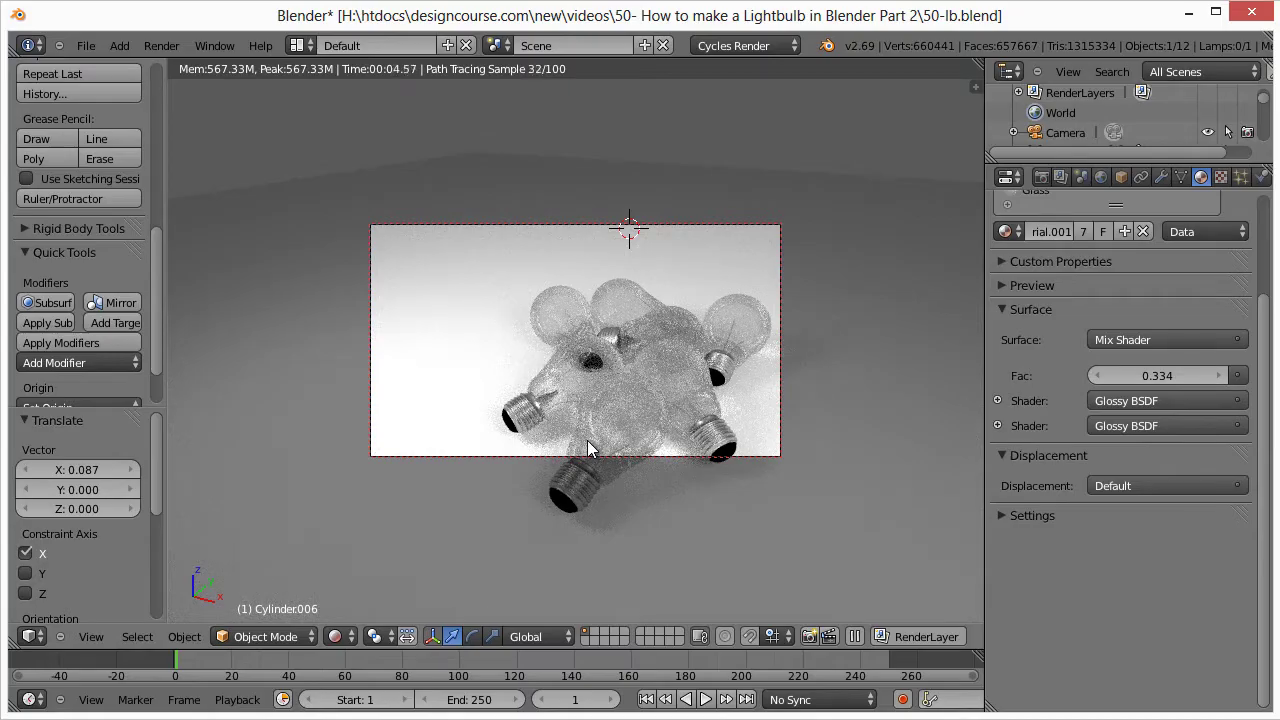
key("KP_0")
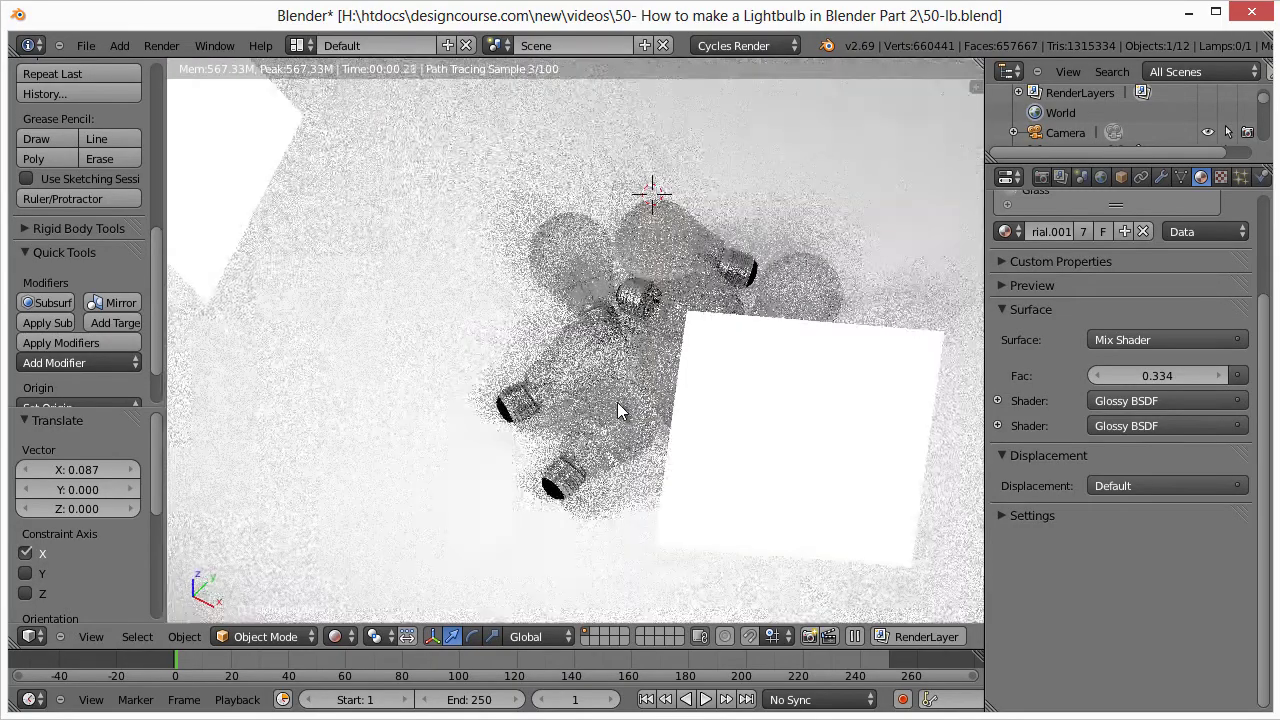
middle_click_drag(600, 406, 620, 470)
scroll(620, 469, "up", 5)
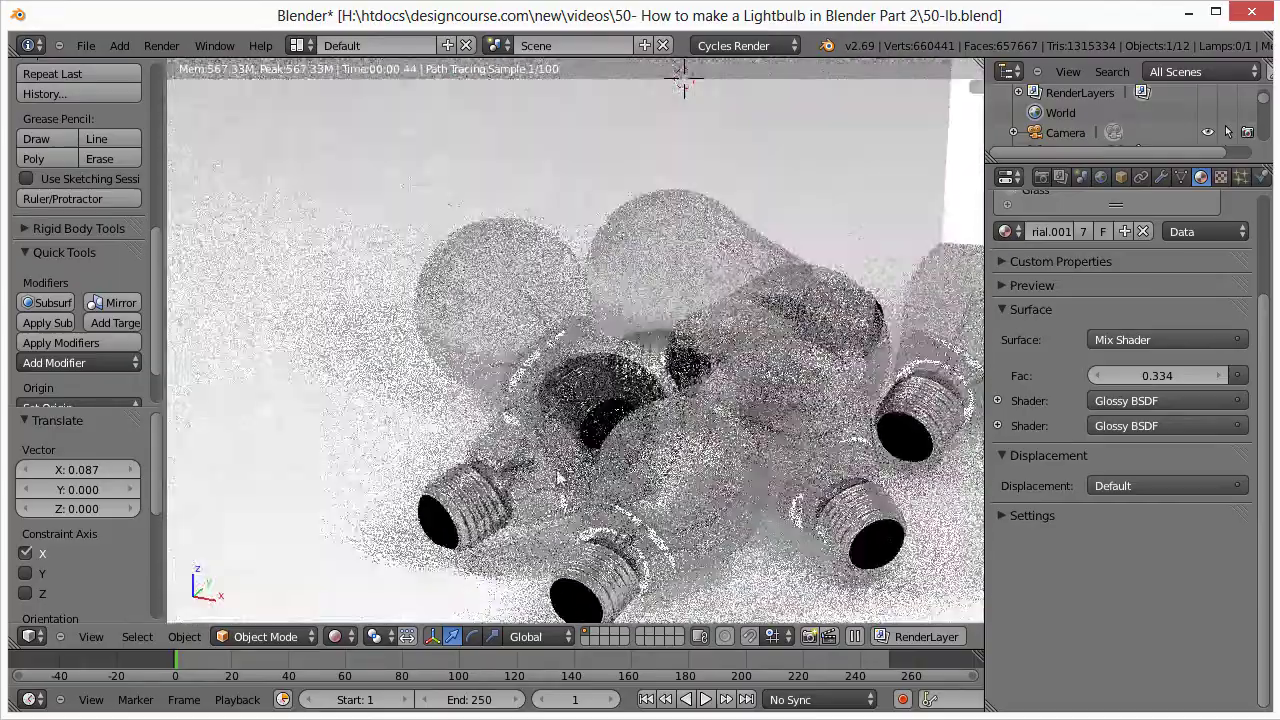
middle_click_drag(633, 463, 785, 459)
scroll(748, 494, "down", 4)
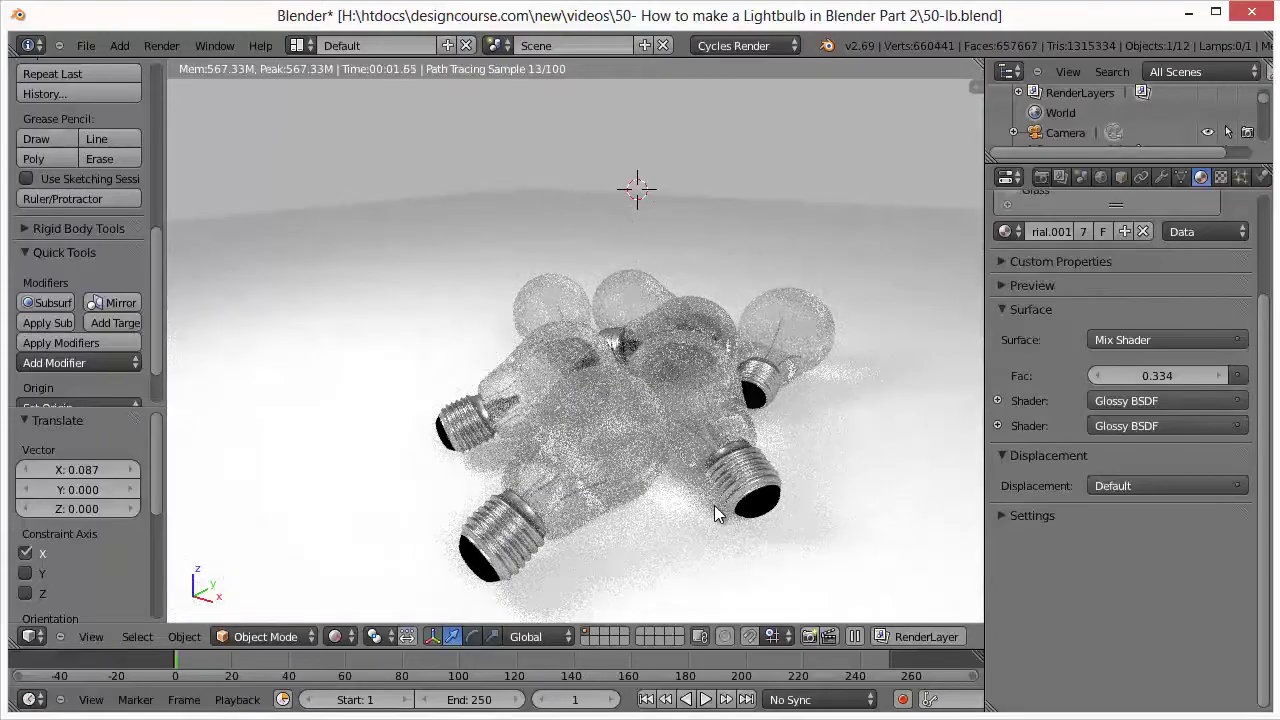
middle_click_drag(712, 505, 752, 517, "shift")
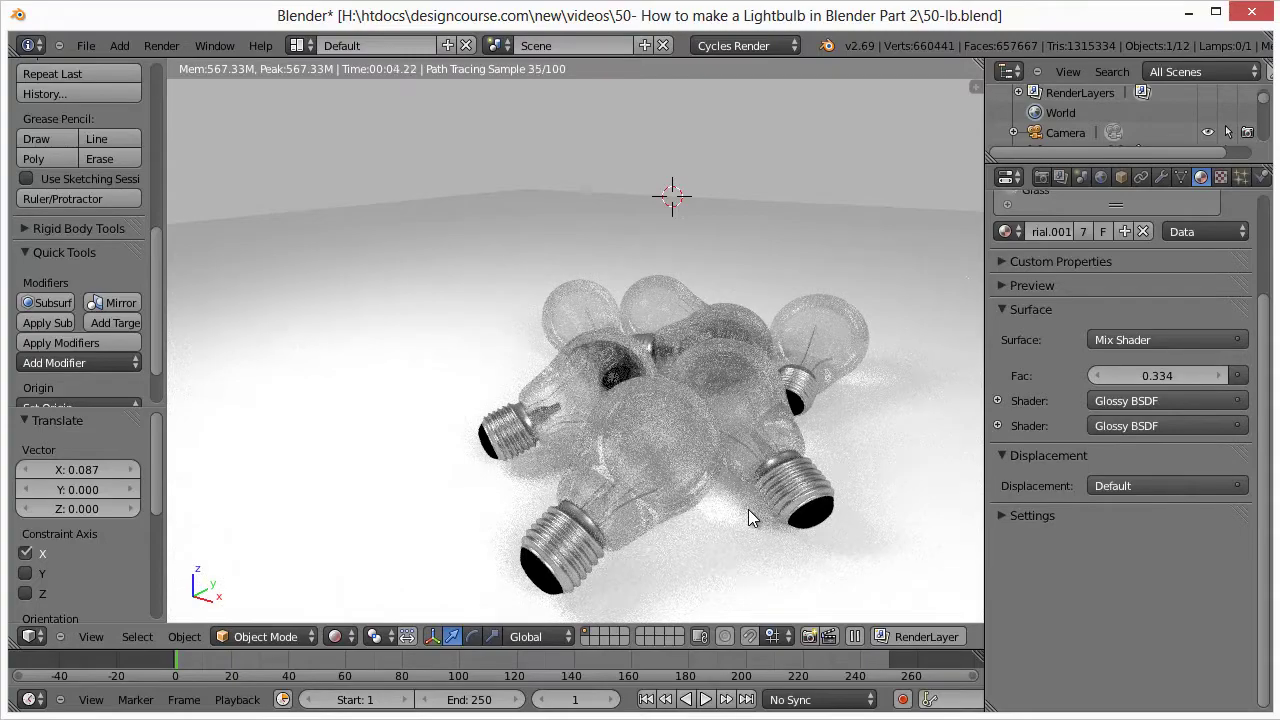
middle_click_drag(709, 517, 705, 537)
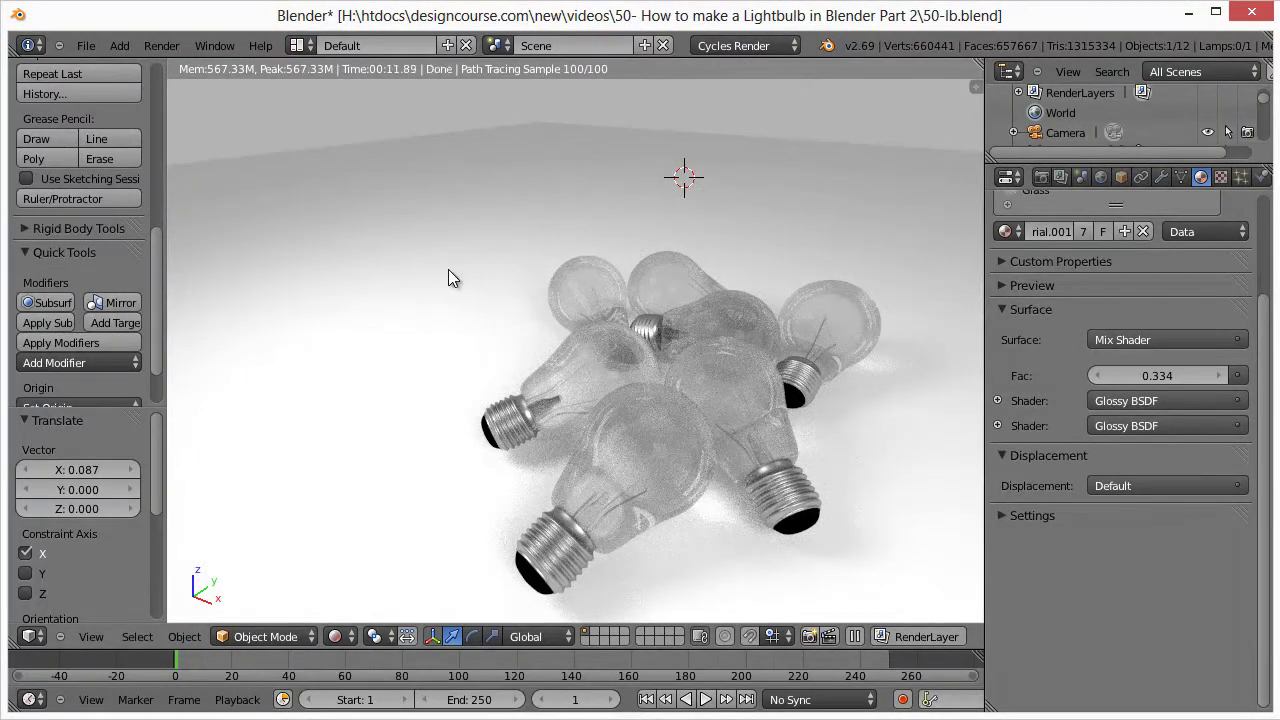
- Set the World colour to black (Hex 000000)
left_click(1101, 177)
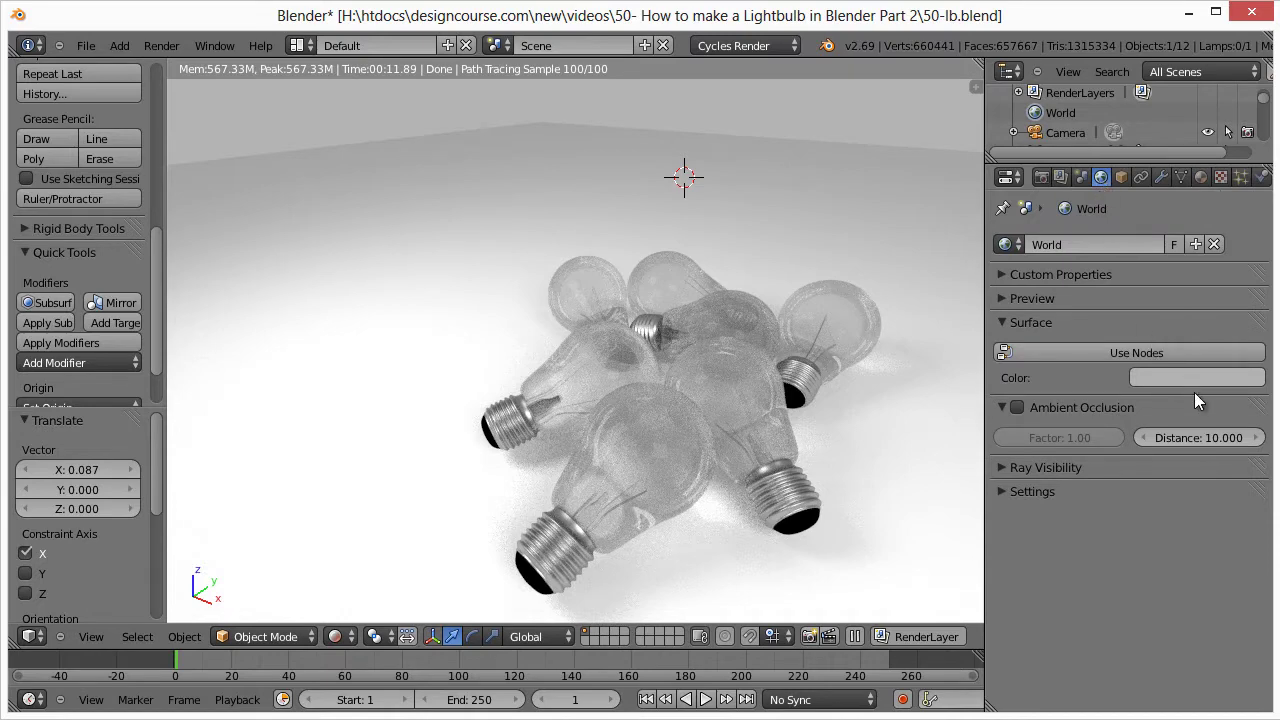
left_click(1160, 378)
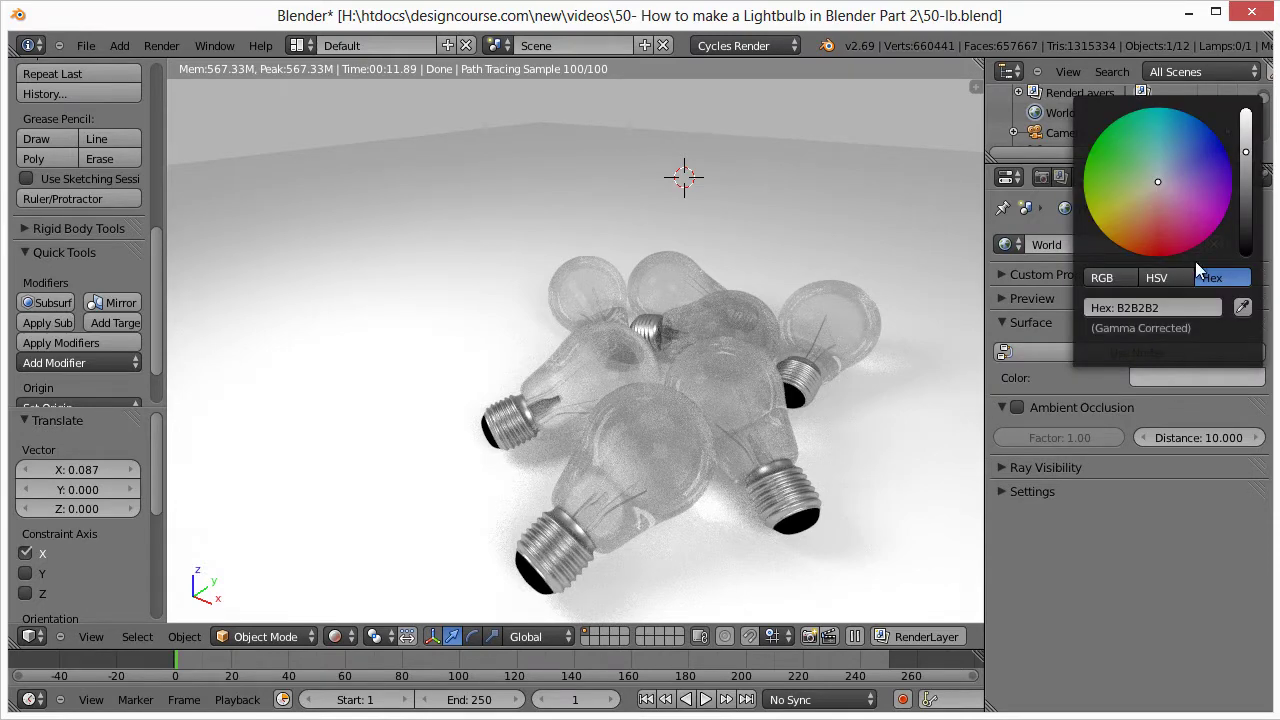
left_click_drag(1248, 224, 1237, 349)
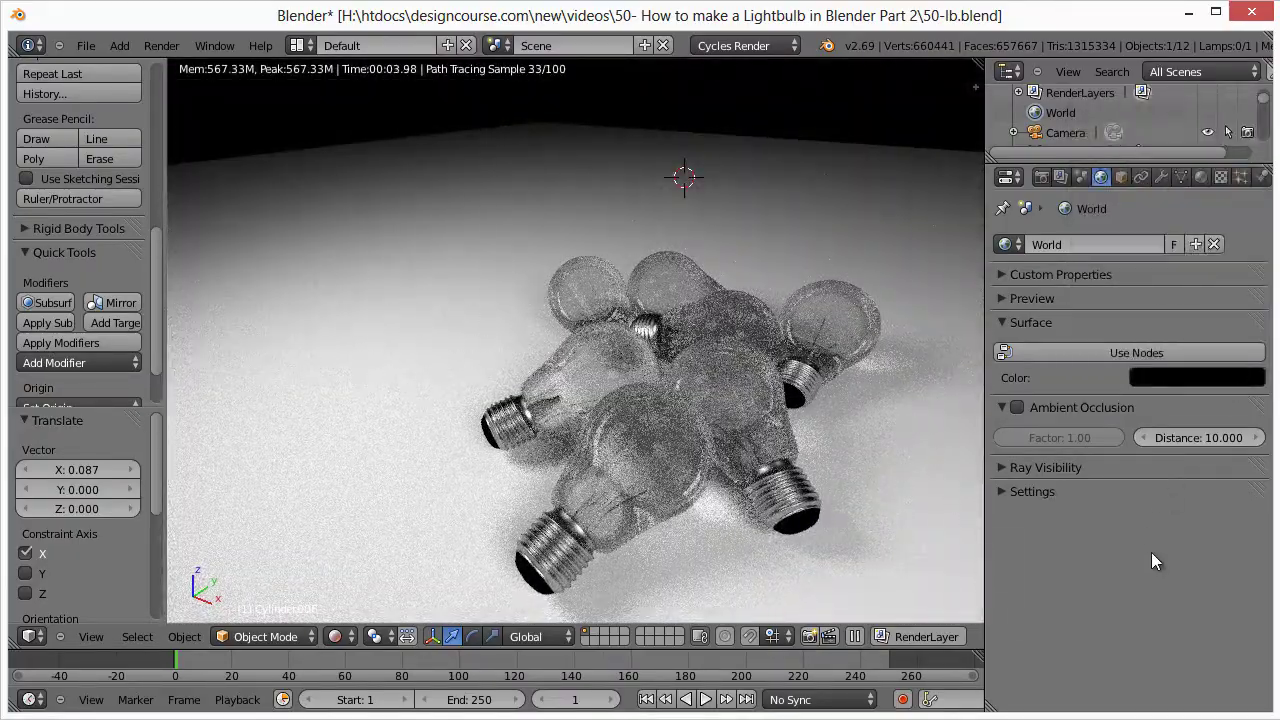
- Select the ground Plane and add a new Diffuse BSDF material, Material.003
right_click(725, 222)
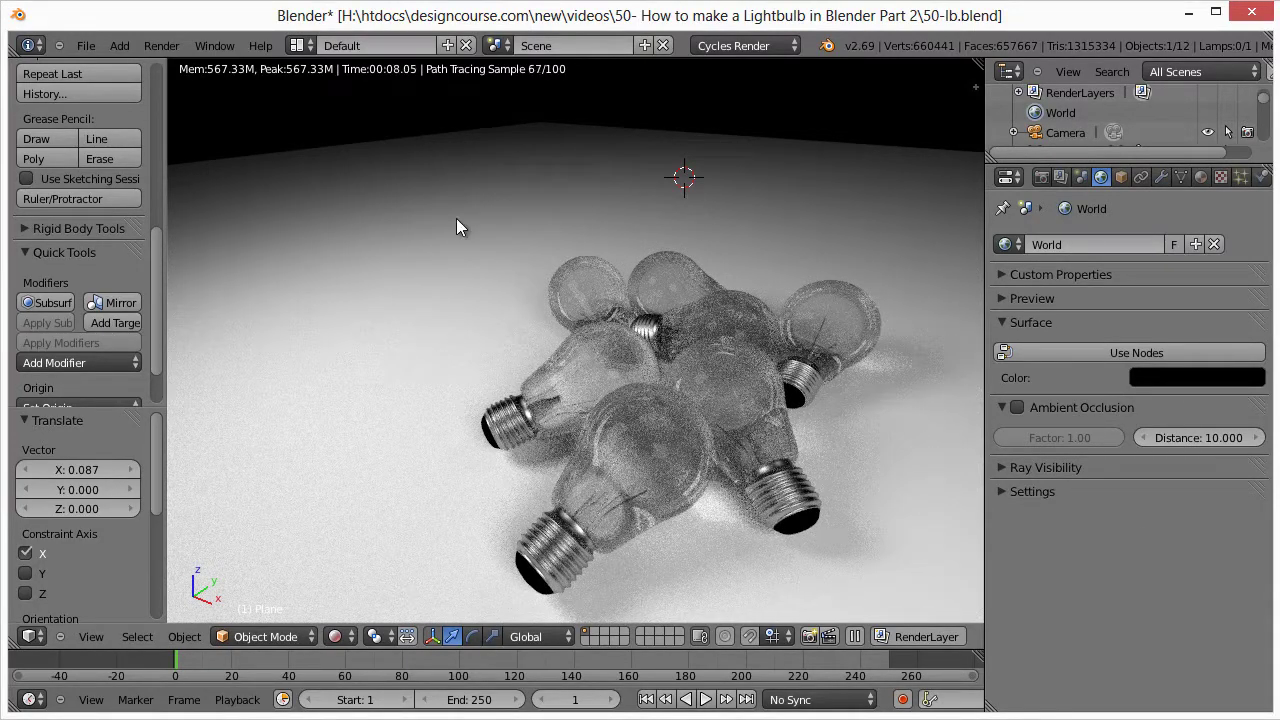
left_click_drag(1082, 160, 1082, 271)
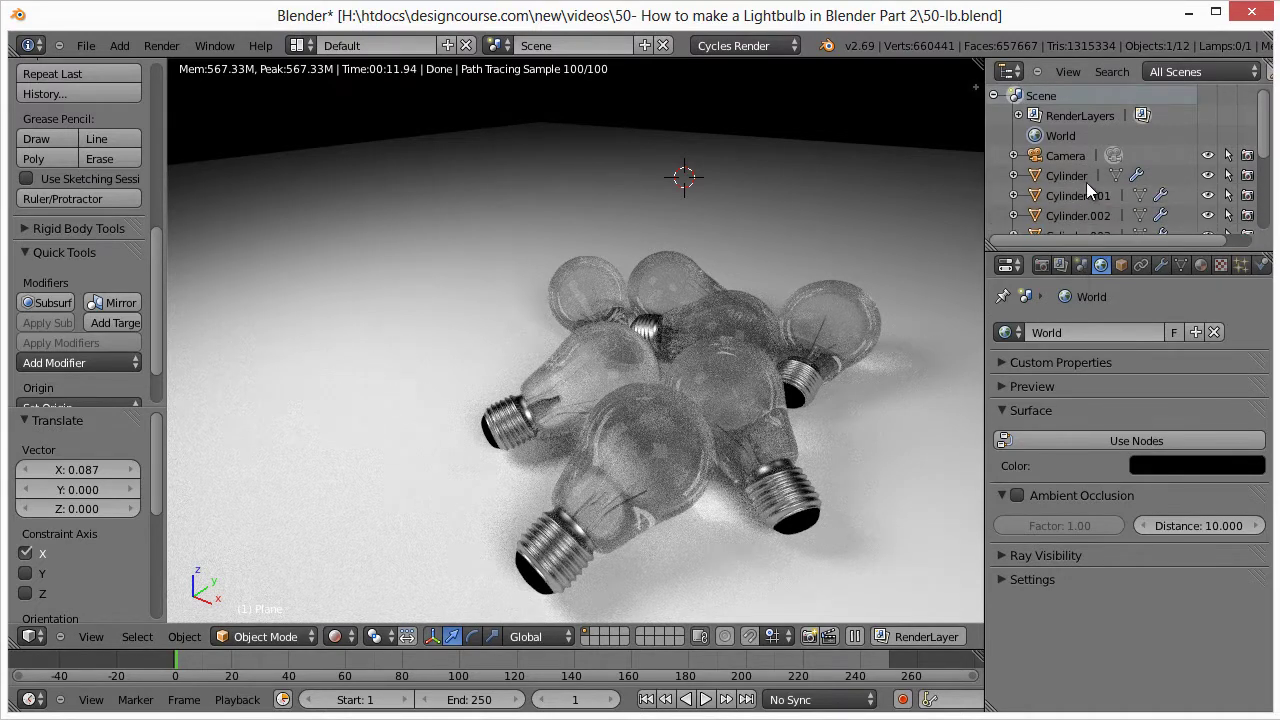
scroll(1094, 182, "down", 4)
scroll(1098, 182, "up", 4)
scroll(1098, 182, "down", 4)
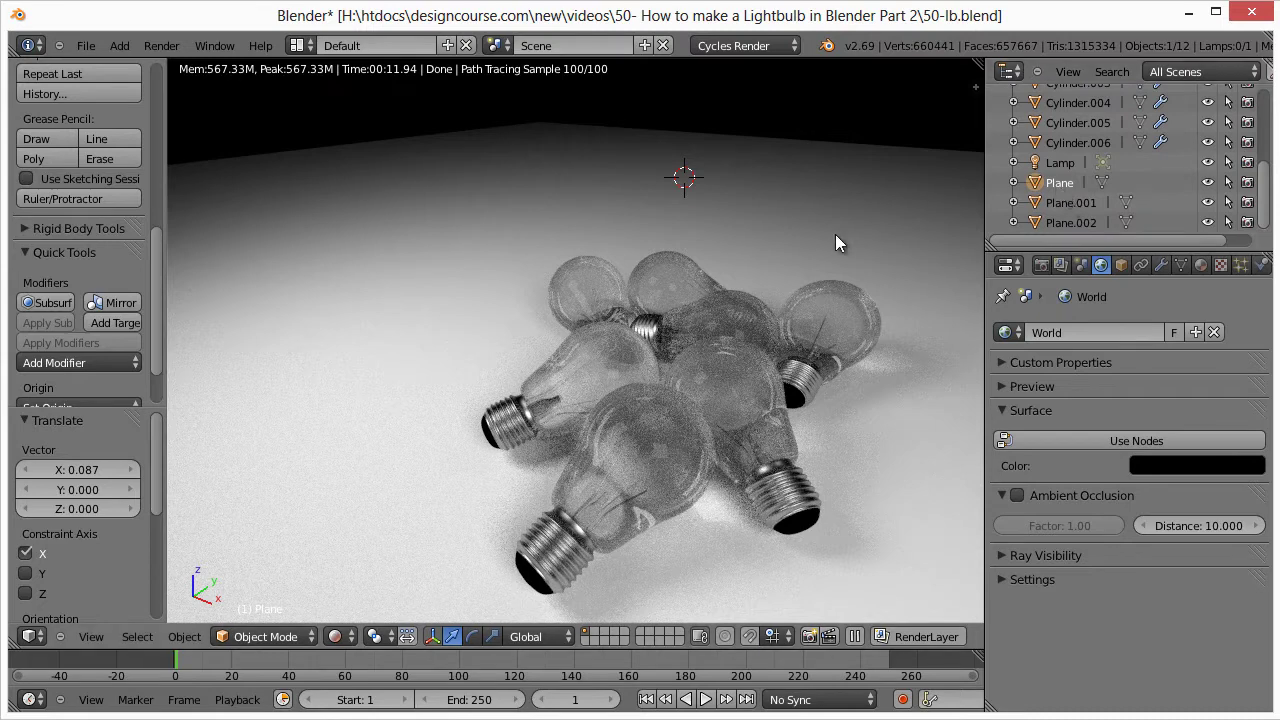
left_click(1203, 265)
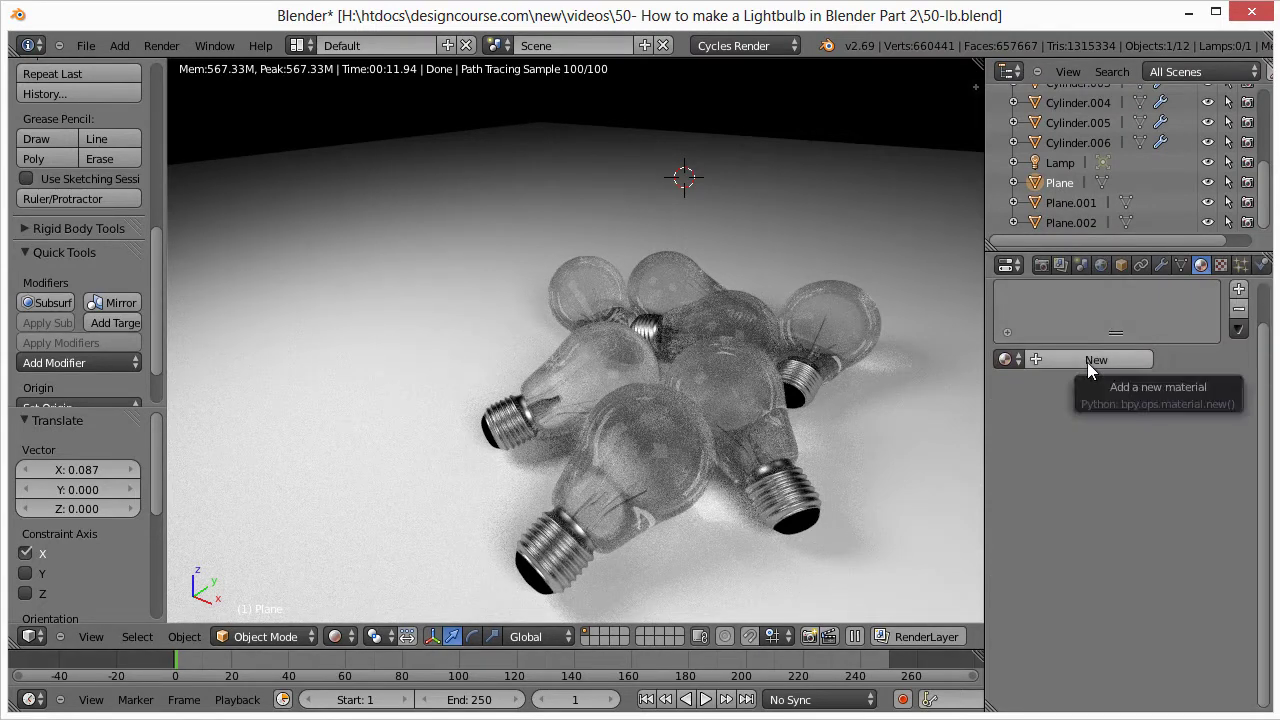
left_click(1088, 362)
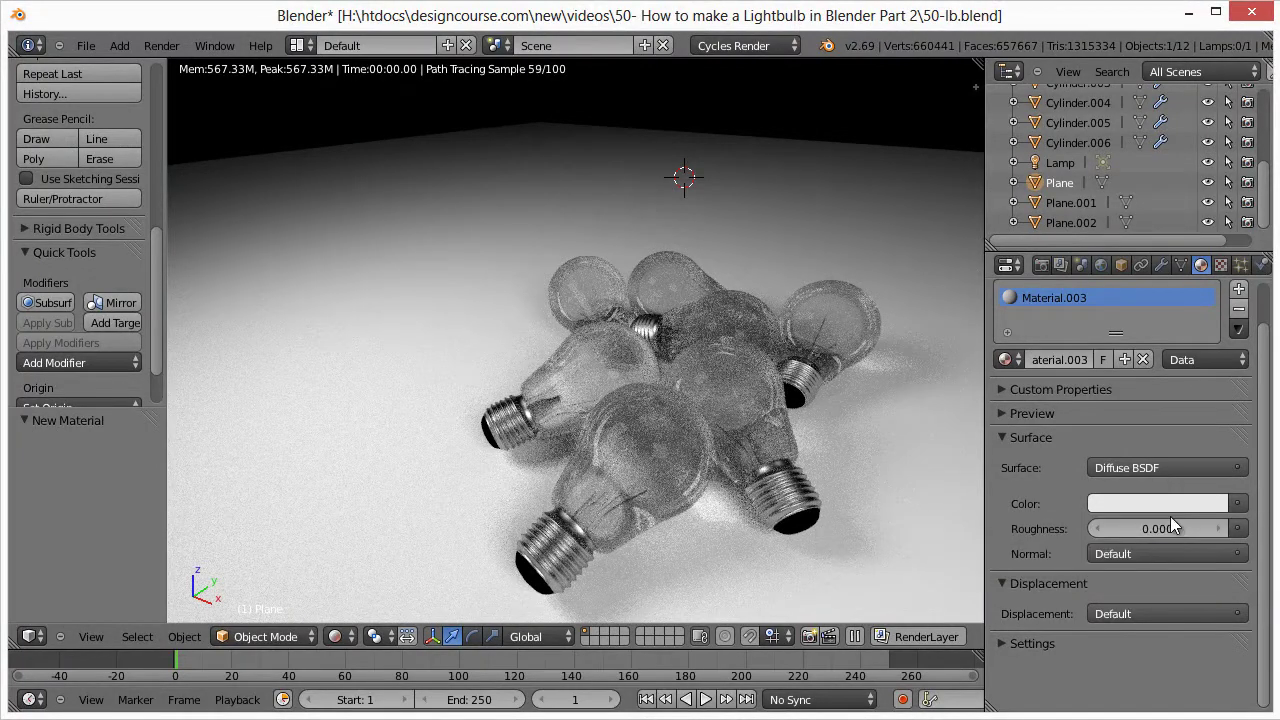
- Plug a linear Gradient Texture into Material.003's Color and split the 3D view side by side
left_click(1236, 506)
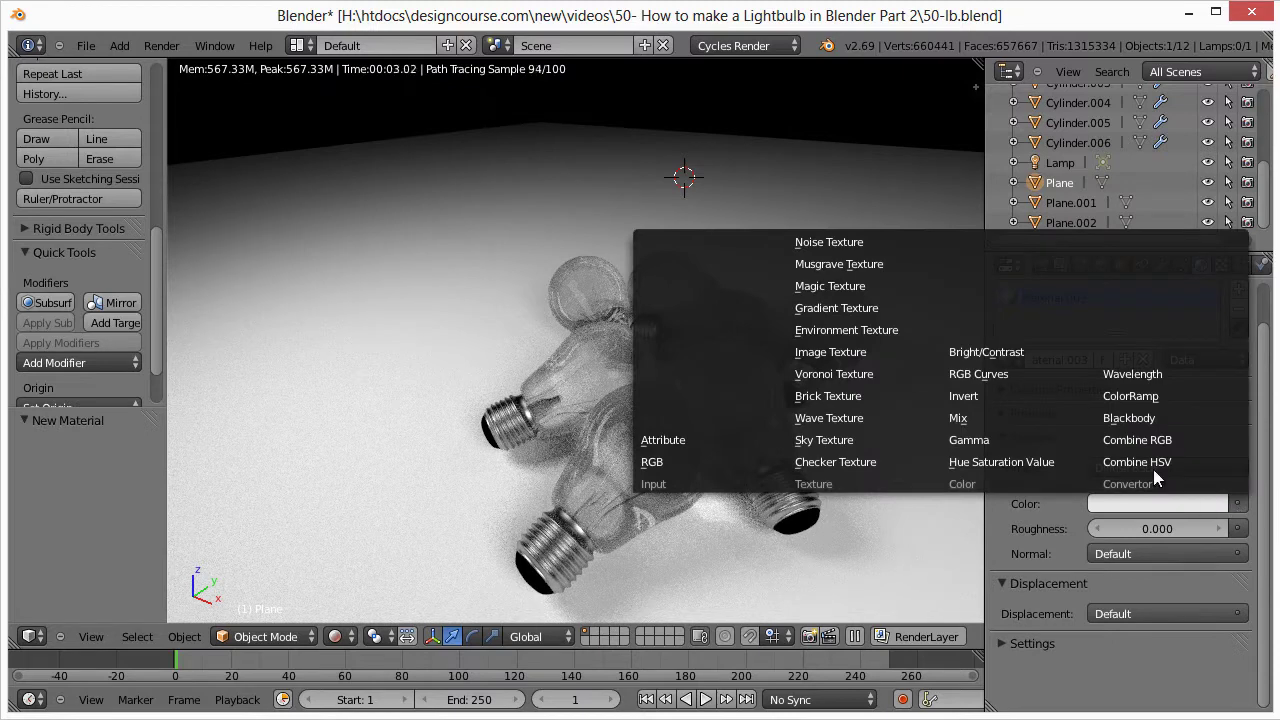
key("Escape")
left_click(1237, 506)
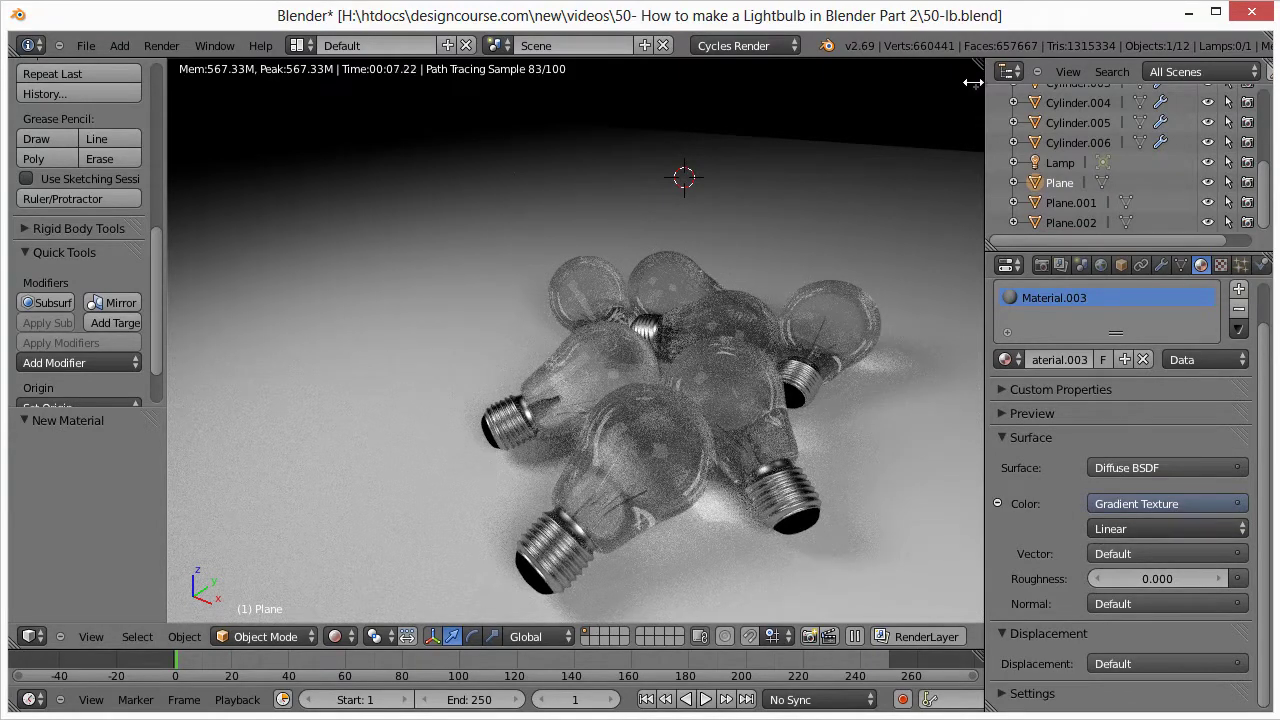
left_click_drag(977, 78, 516, 75)
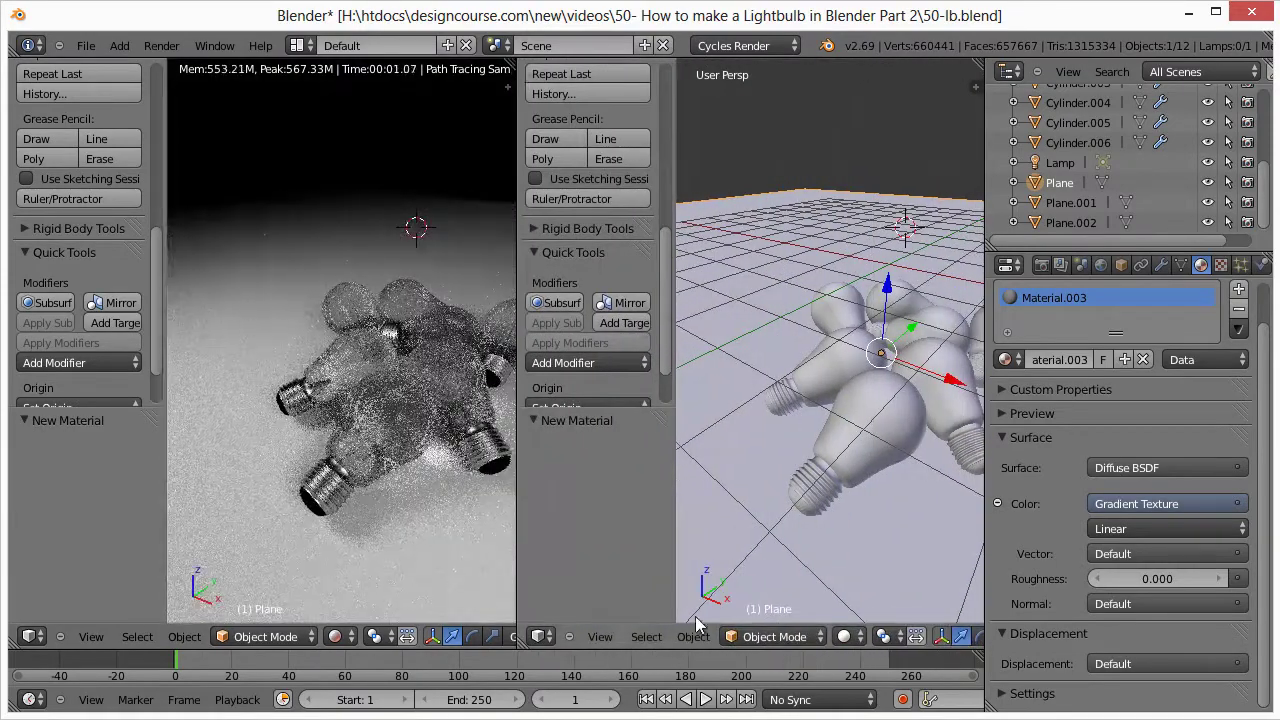
- Turn the middle area into a node editor showing the plane's material nodes
left_click(541, 636)
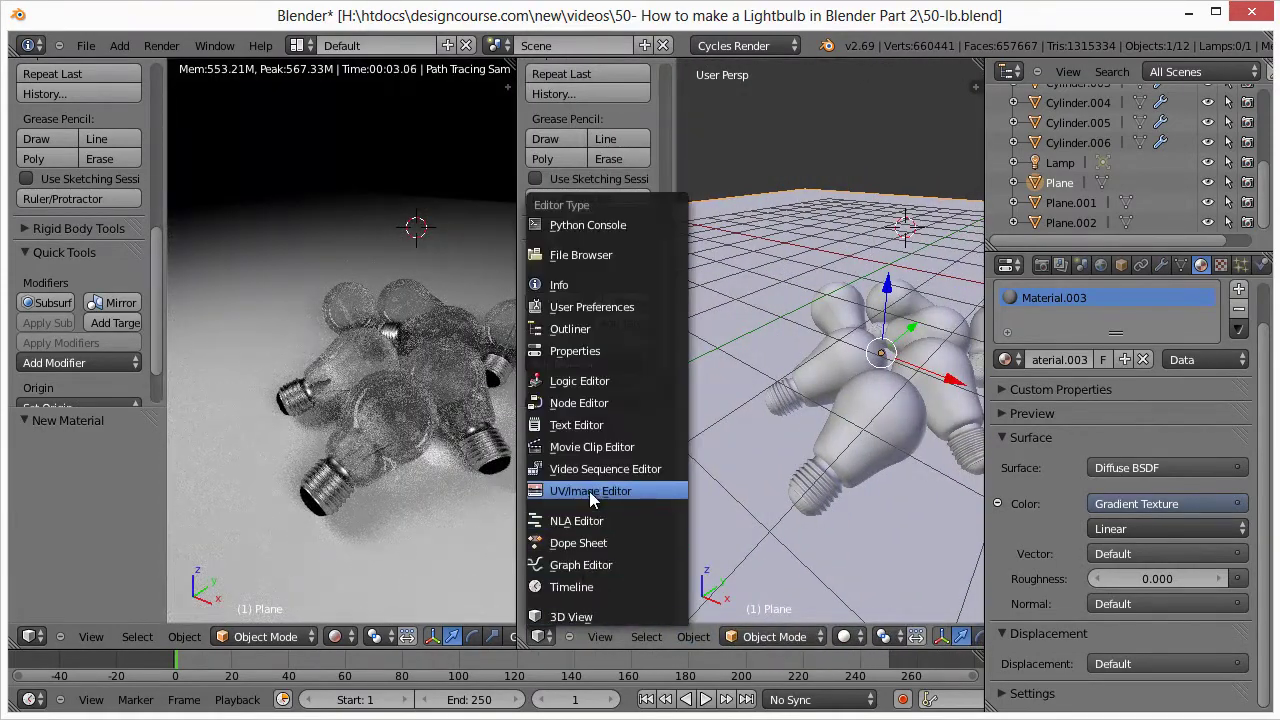
left_click(588, 403)
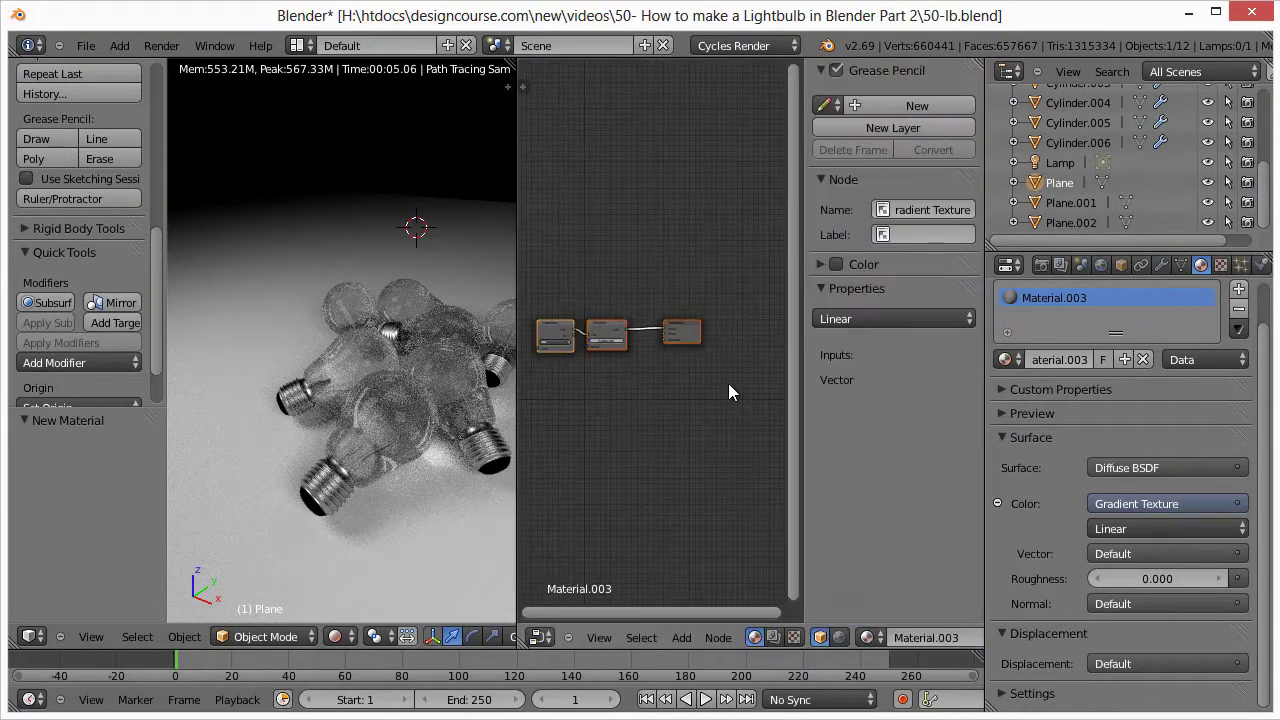
scroll(630, 398, "up", 3)
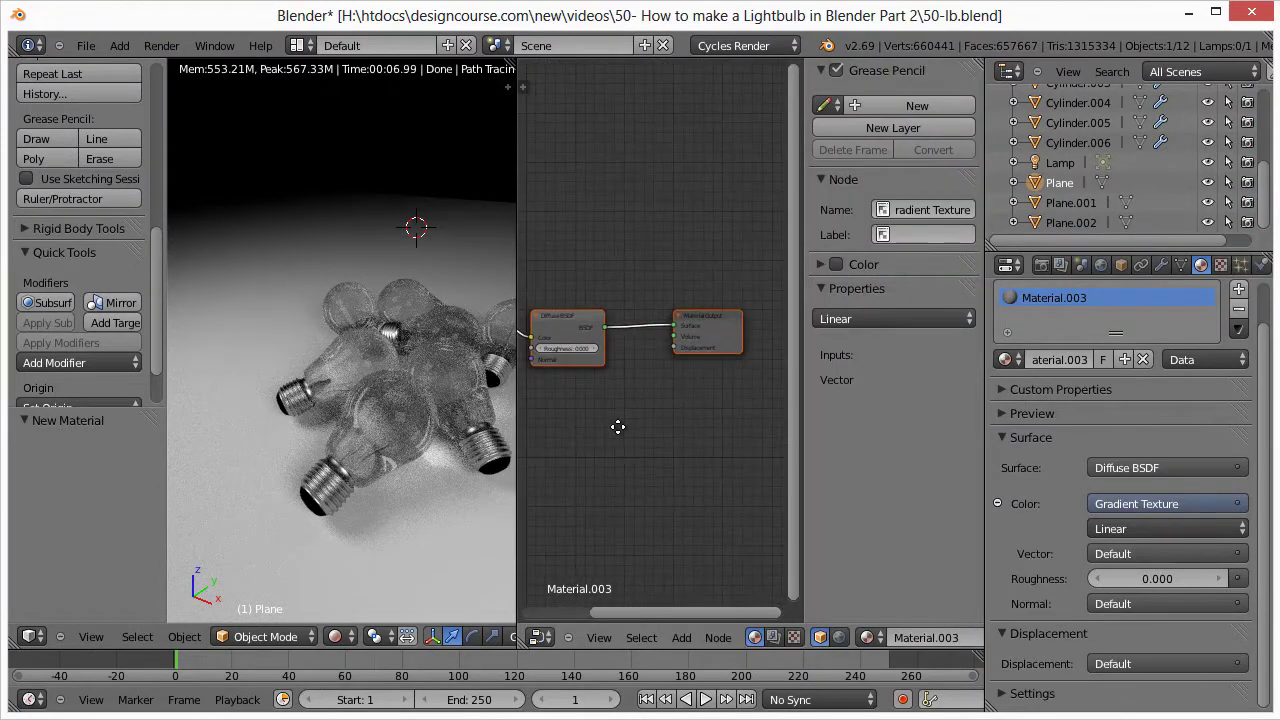
middle_click_drag(623, 431, 703, 455)
scroll(712, 461, "up", 2)
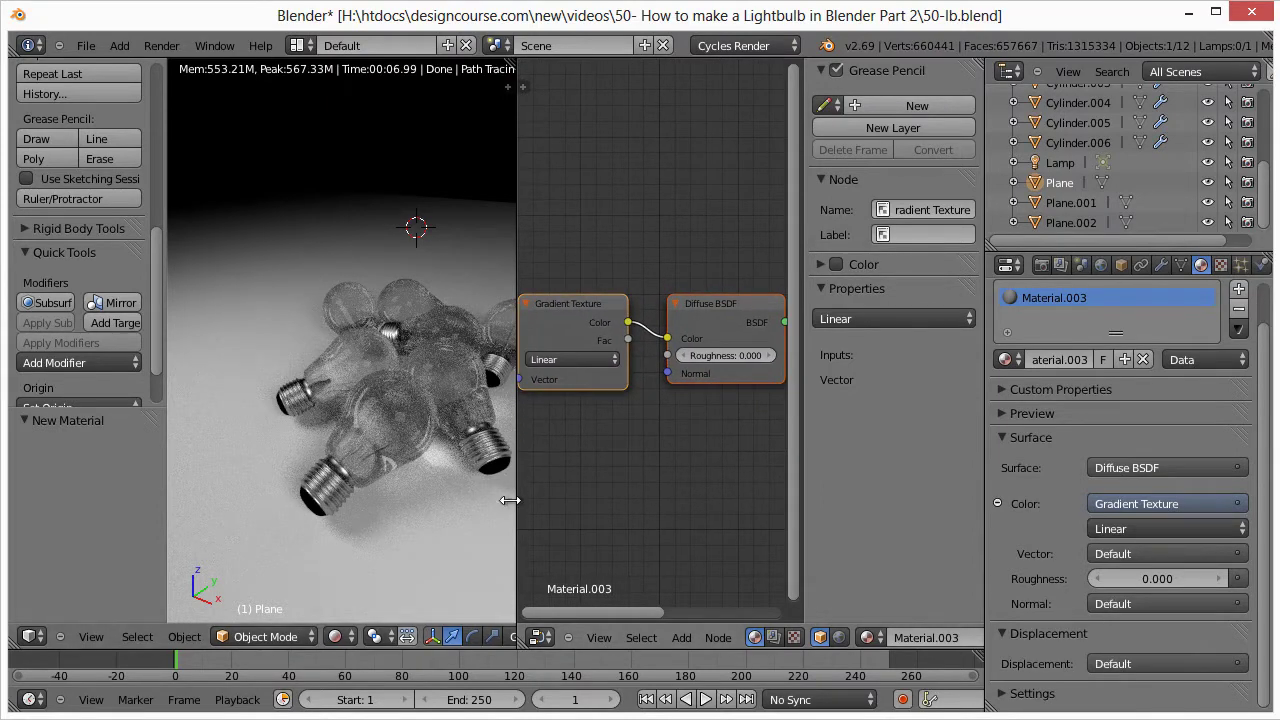
scroll(605, 432, "up", 4, "ctrl")
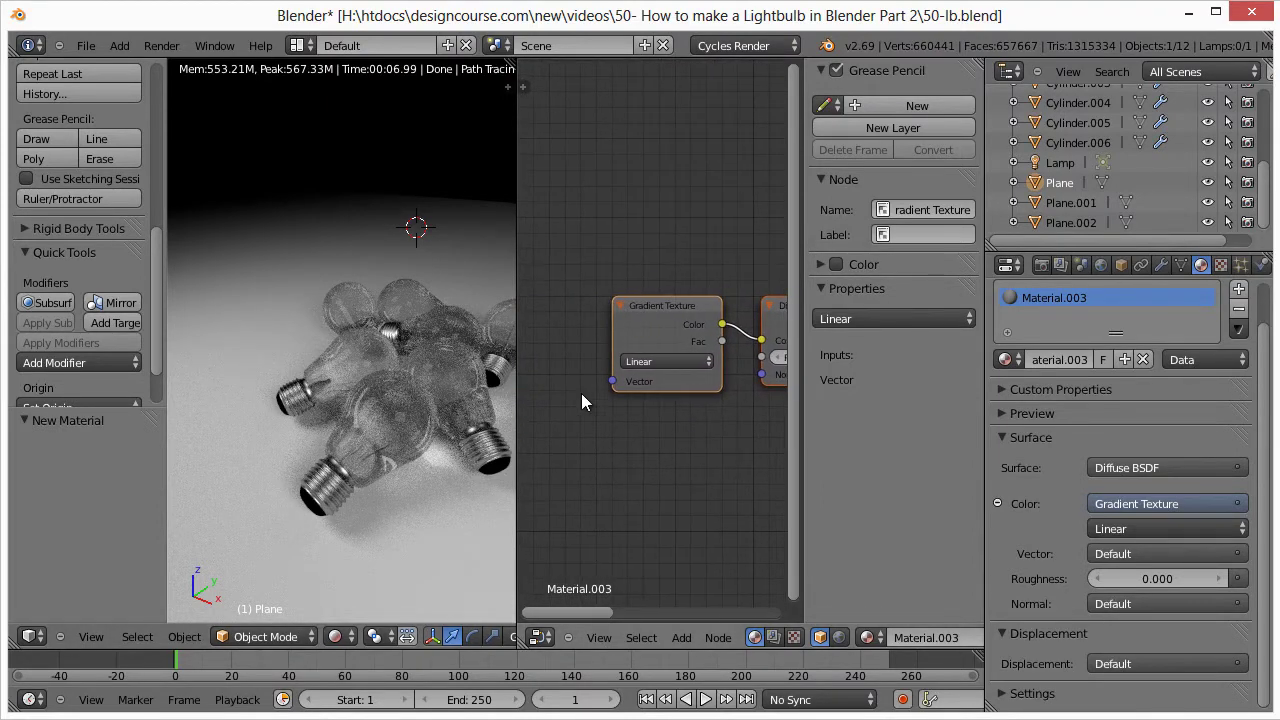
- Add a Mix color node and connect its Color output to the Gradient Texture's Vector
key("shift+a")
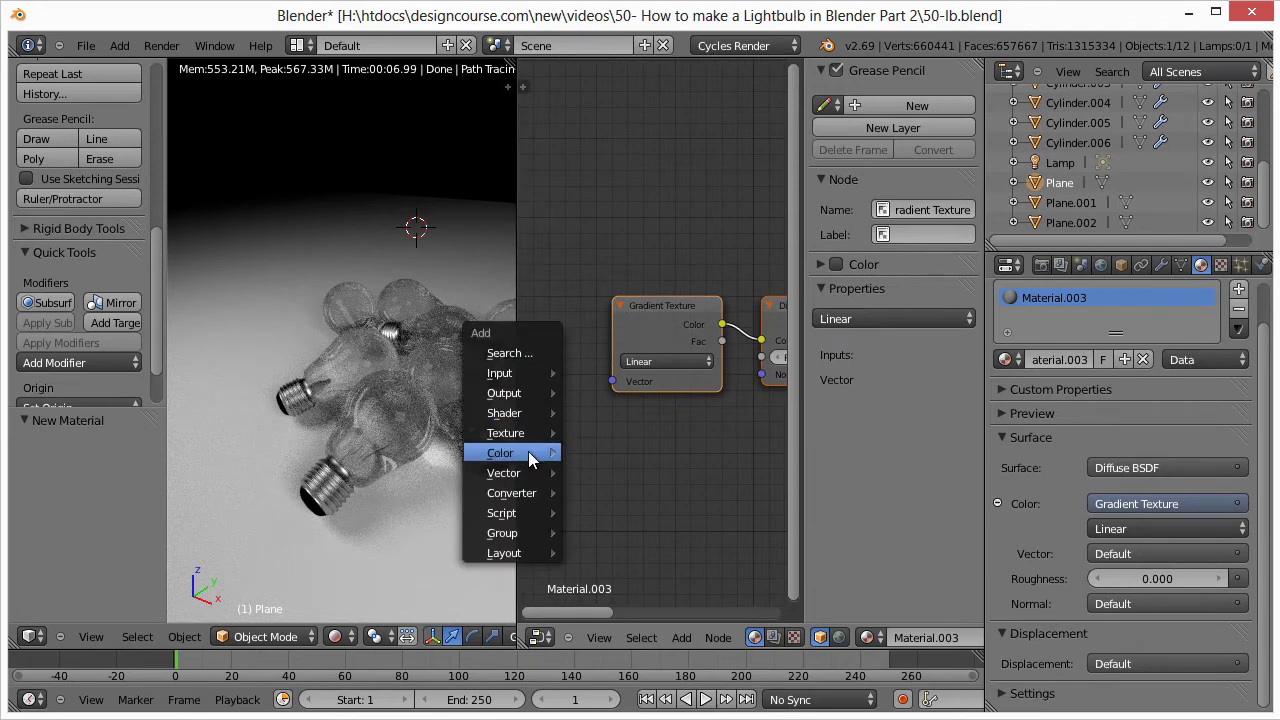
mouse_move(527, 456)
left_click(578, 454)
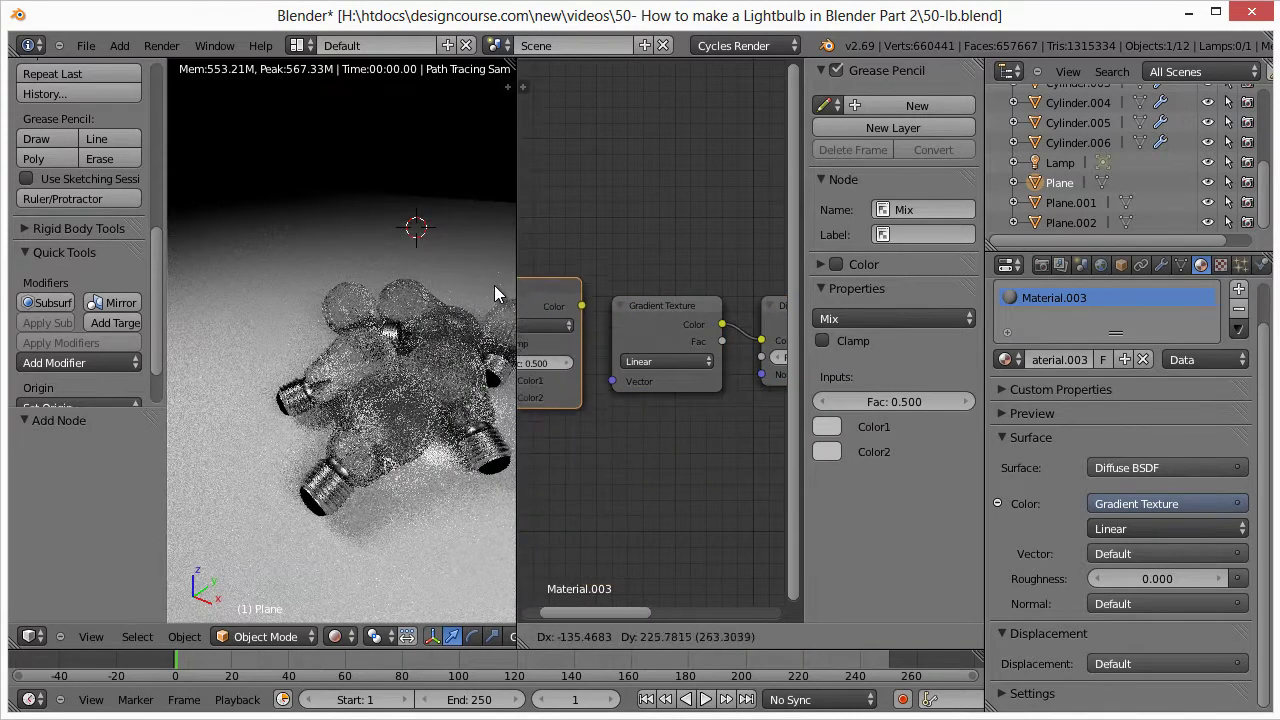
left_click(498, 293)
middle_click_drag(646, 463, 727, 457)
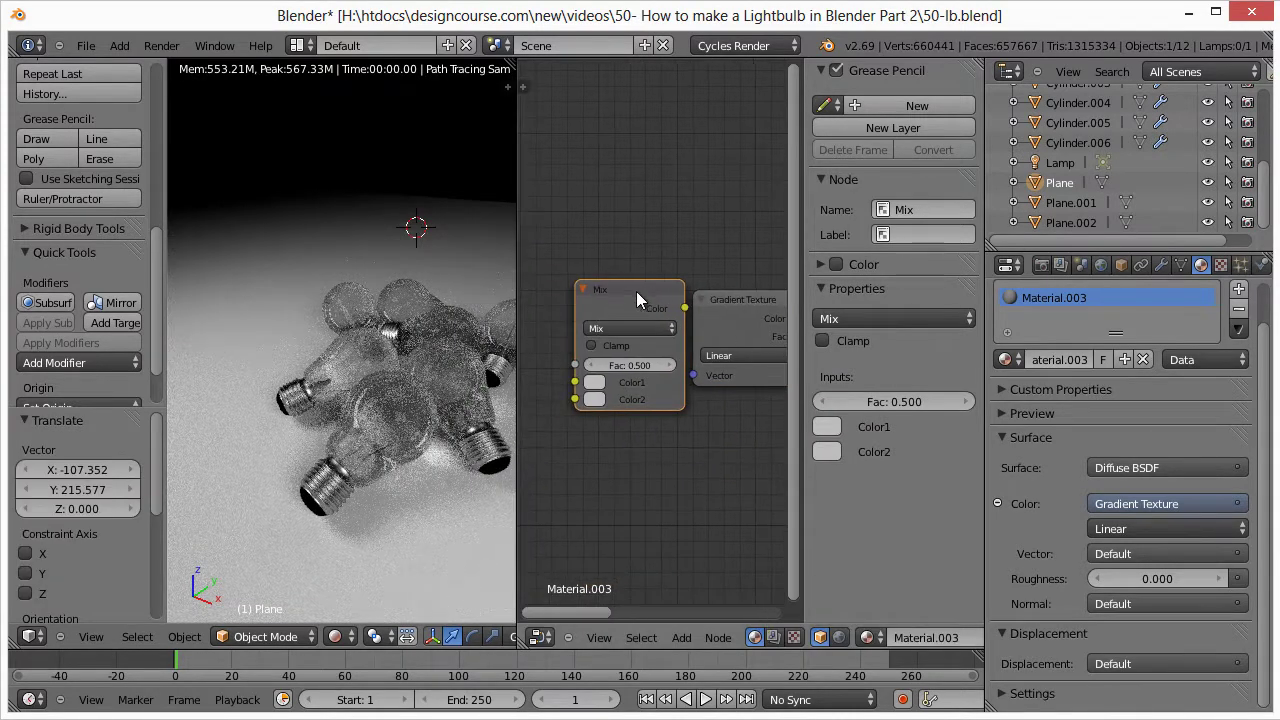
left_click_drag(655, 326, 645, 323)
left_click(674, 312)
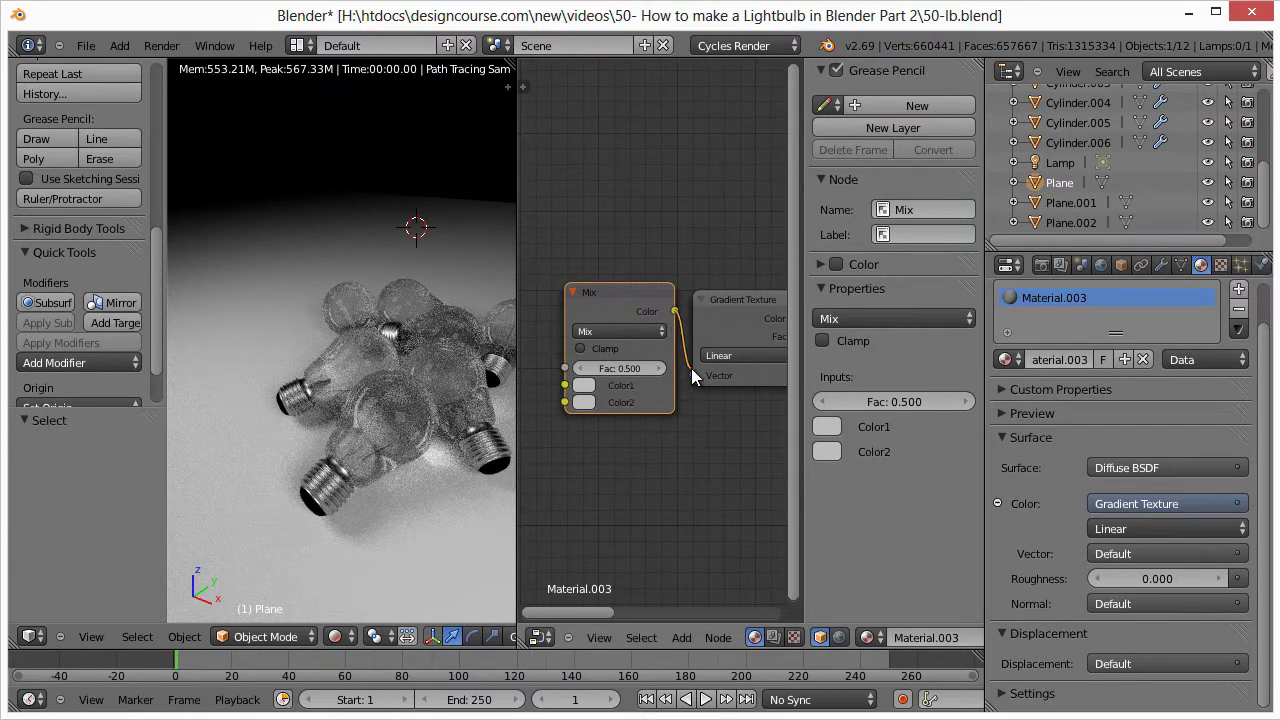
left_click_drag(692, 370, 697, 377)
left_click_drag(595, 350, 578, 350)
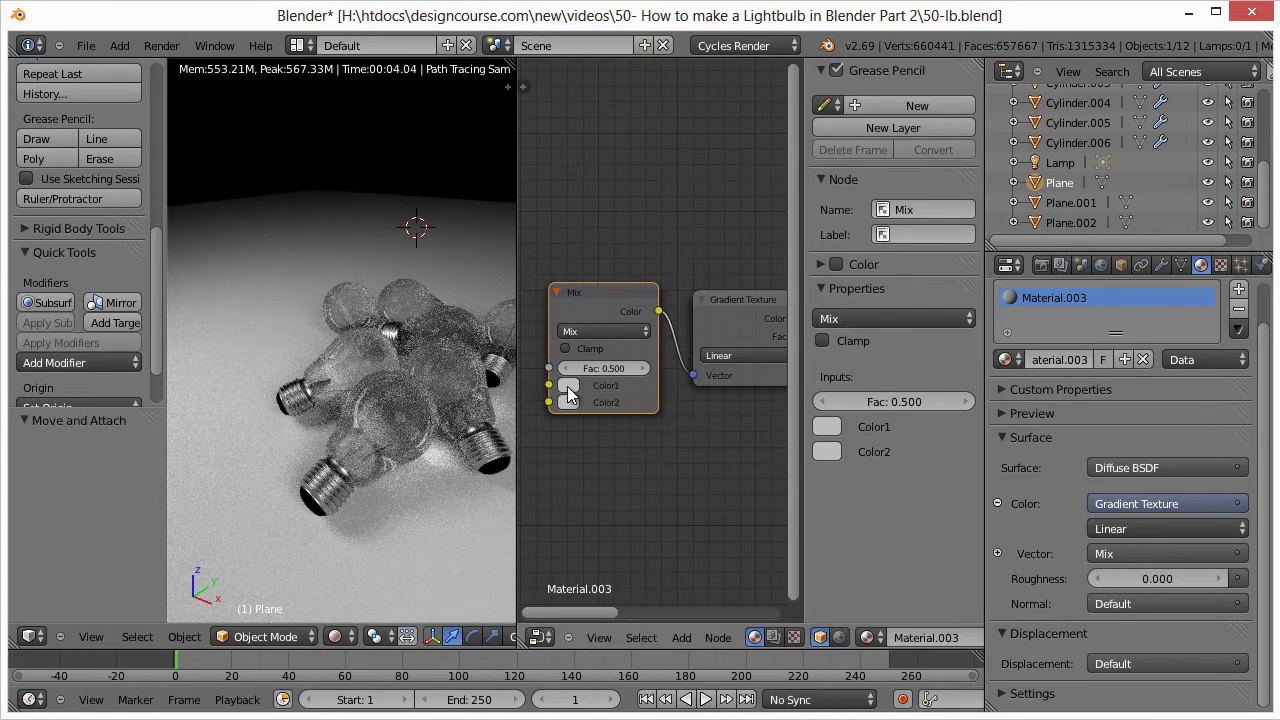
- Set the Gradient Texture type to Quadratic sphere and begin joining the editor areas
left_click(726, 356)
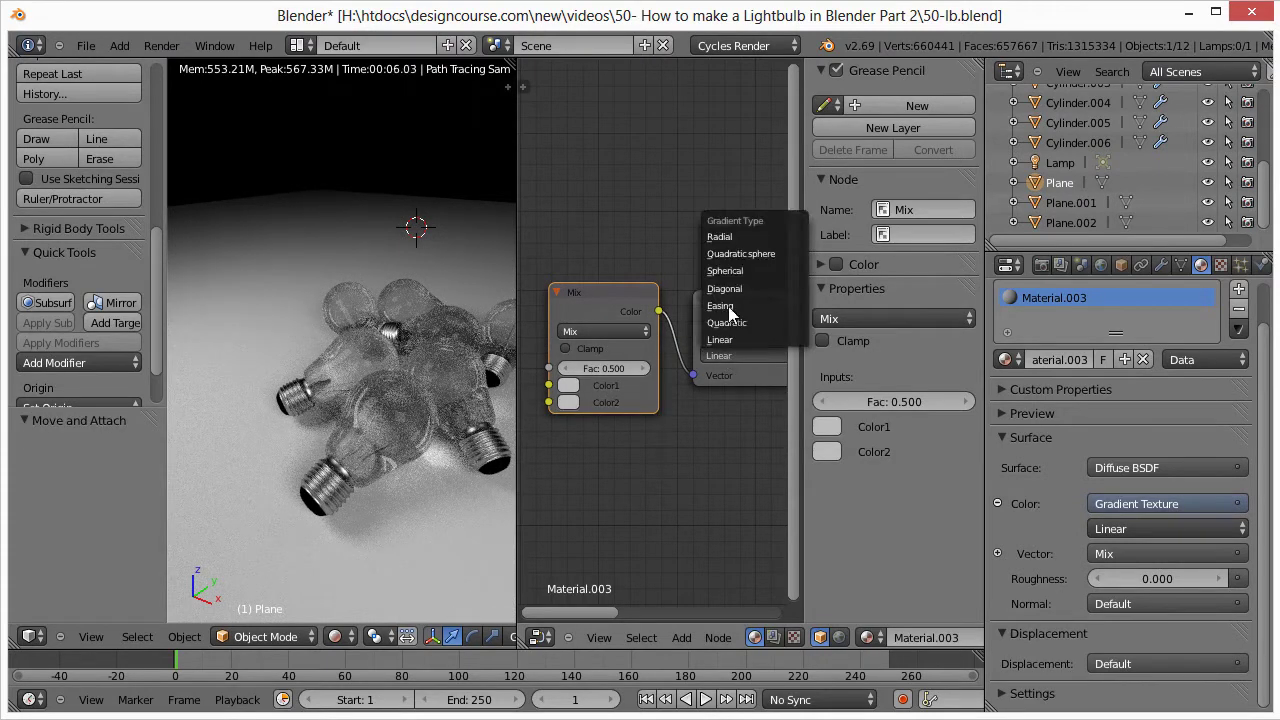
left_click(730, 253)
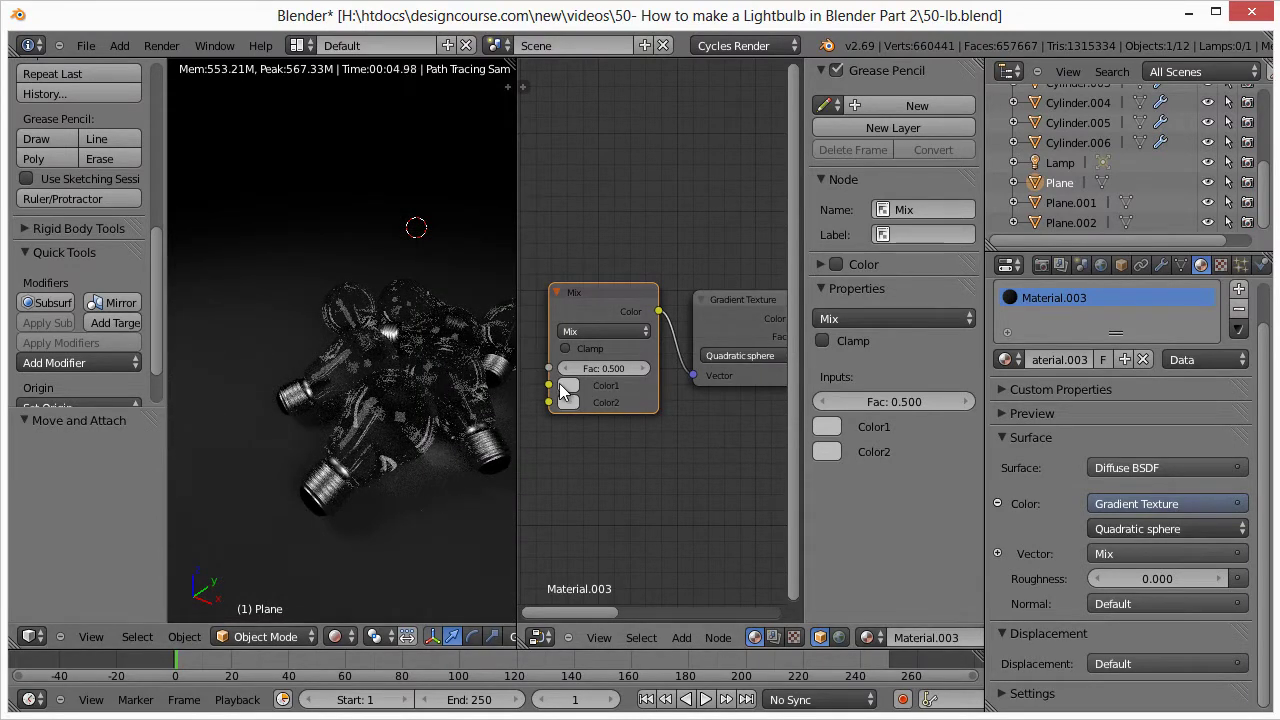
mouse_move(675, 474)
middle_mouse_down()
mouse_move(609, 446)
mouse_move(671, 458)
middle_mouse_up()
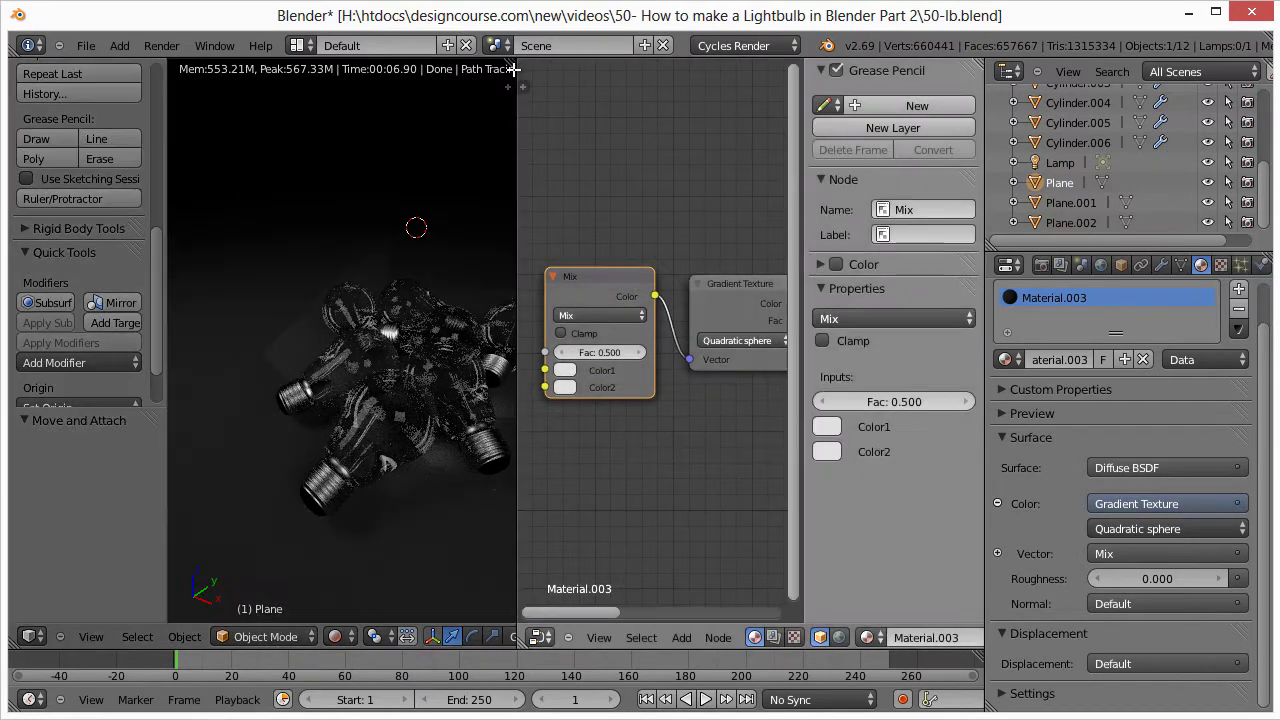
left_click_drag(513, 68, 540, 74)
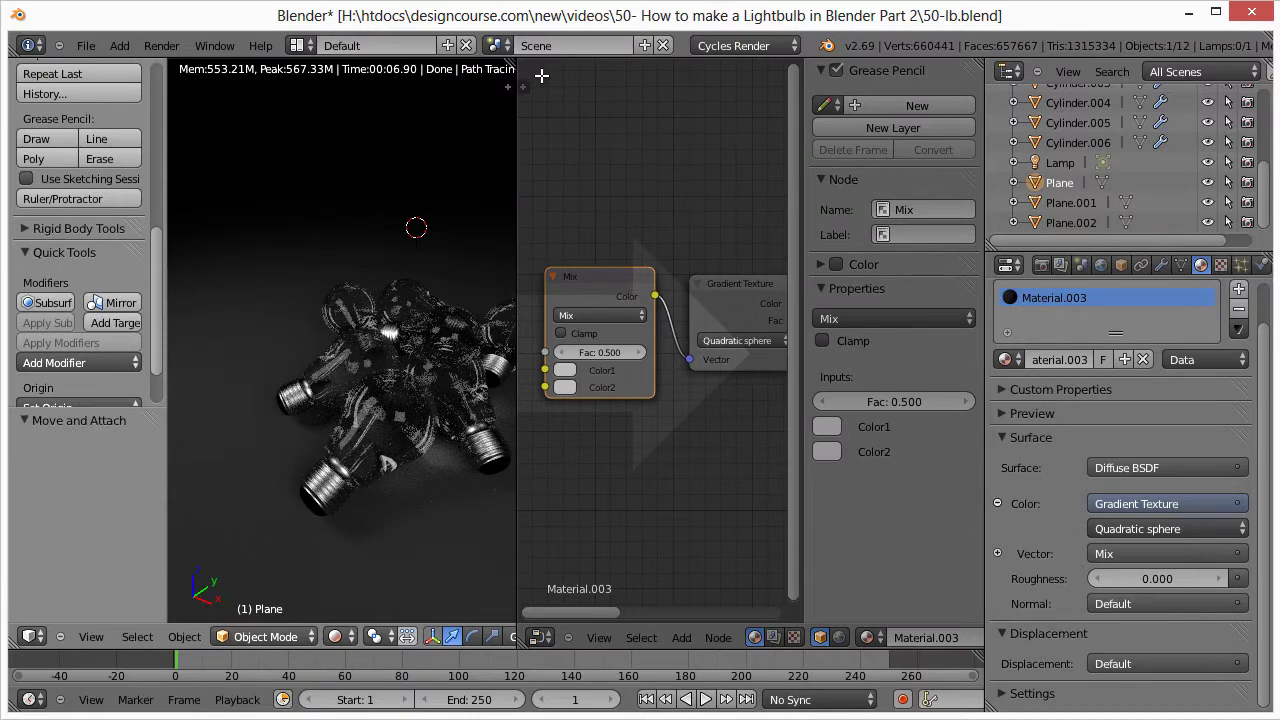
left_click_drag(558, 133, 521, 88)
mouse_move(575, 146)
left_mouse_down()
mouse_move(513, 64)
mouse_move(683, 128)
left_mouse_up()
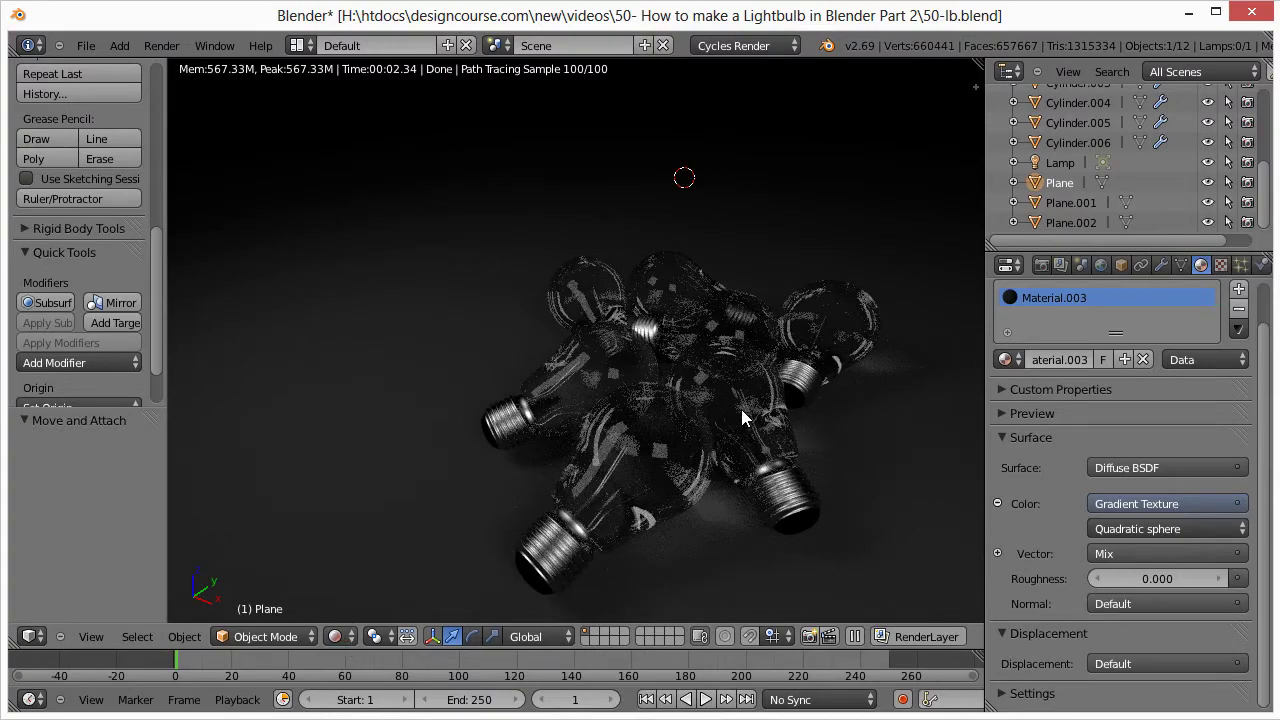
- Orbit to look down on the rendered bulbs and toggle the camera view on and off
mouse_move(727, 407)
middle_mouse_down()
mouse_move(723, 469)
mouse_move(745, 403)
middle_mouse_up()
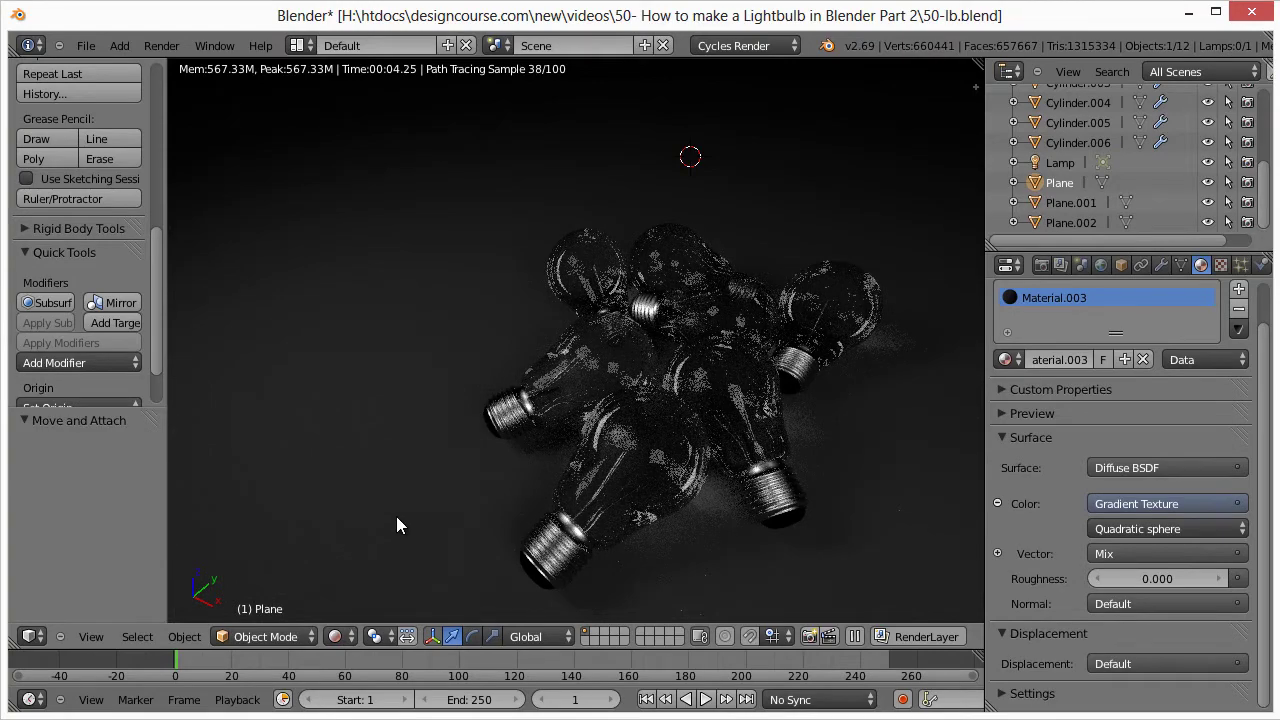
key("KP_0")
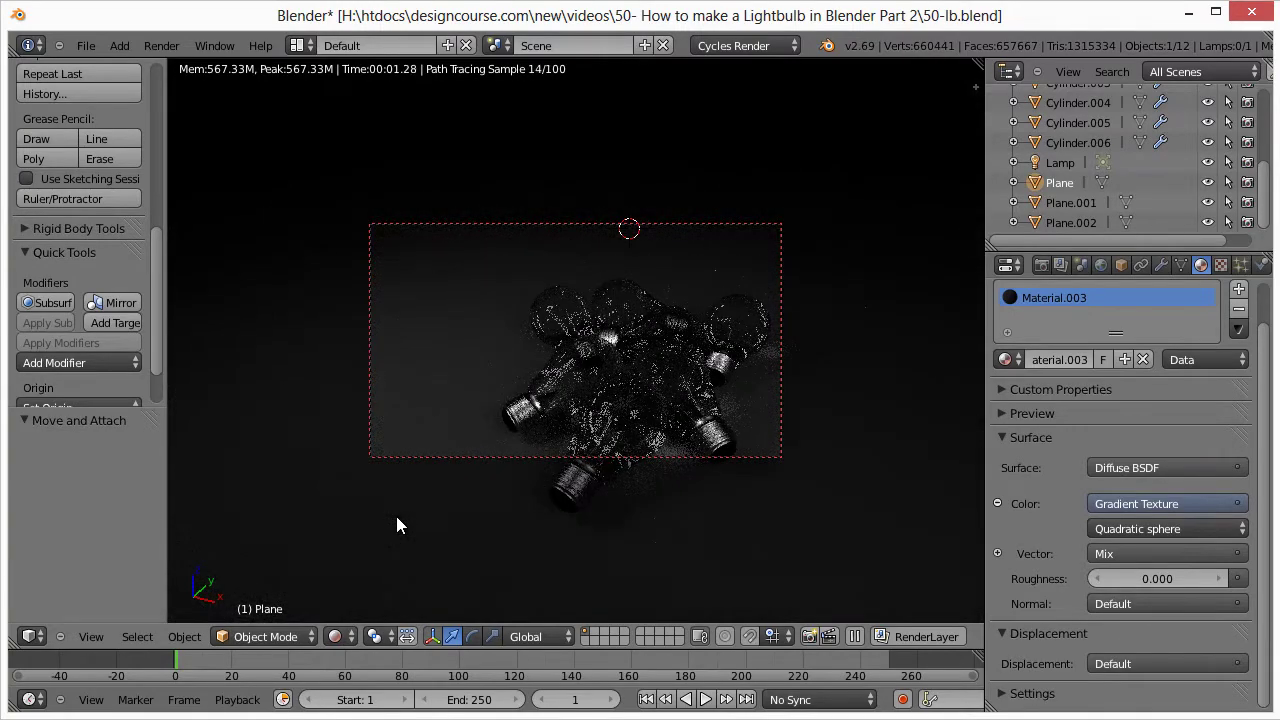
key("KP_0")
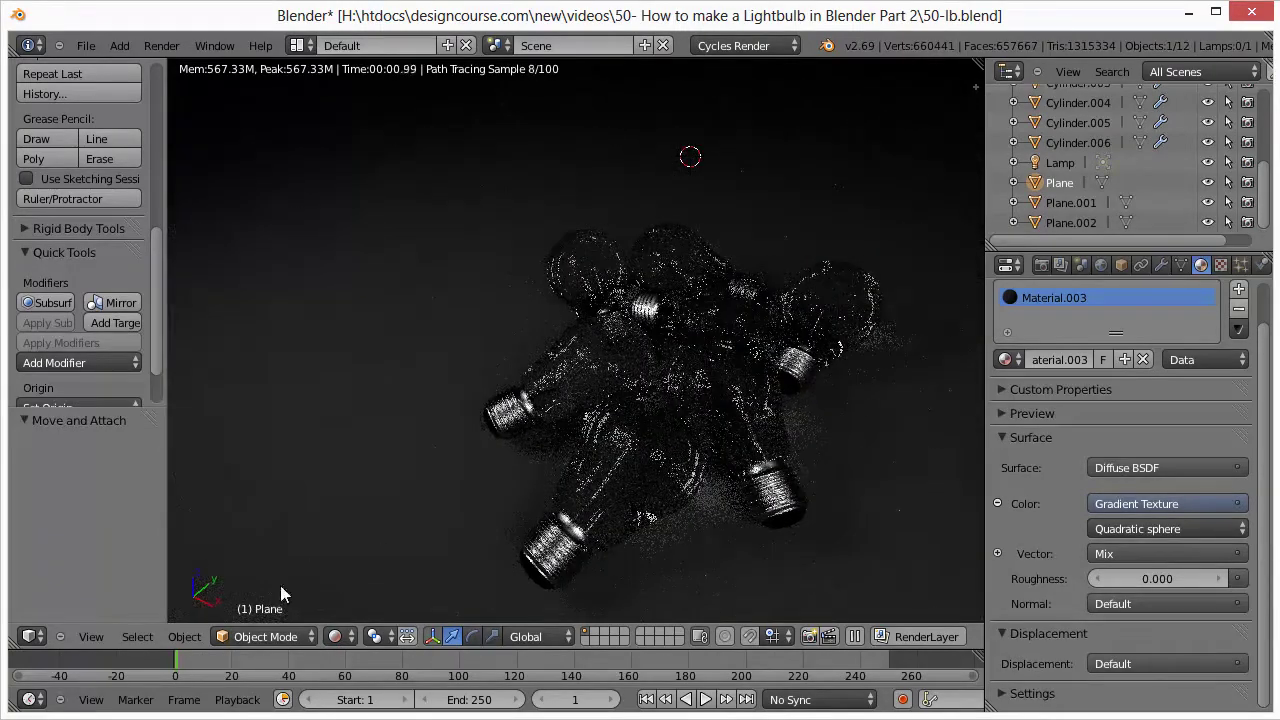
- Switch to Solid shading, select bulb Cylinder.005 and zoom in on its socket
left_click(339, 636)
left_click(360, 573)
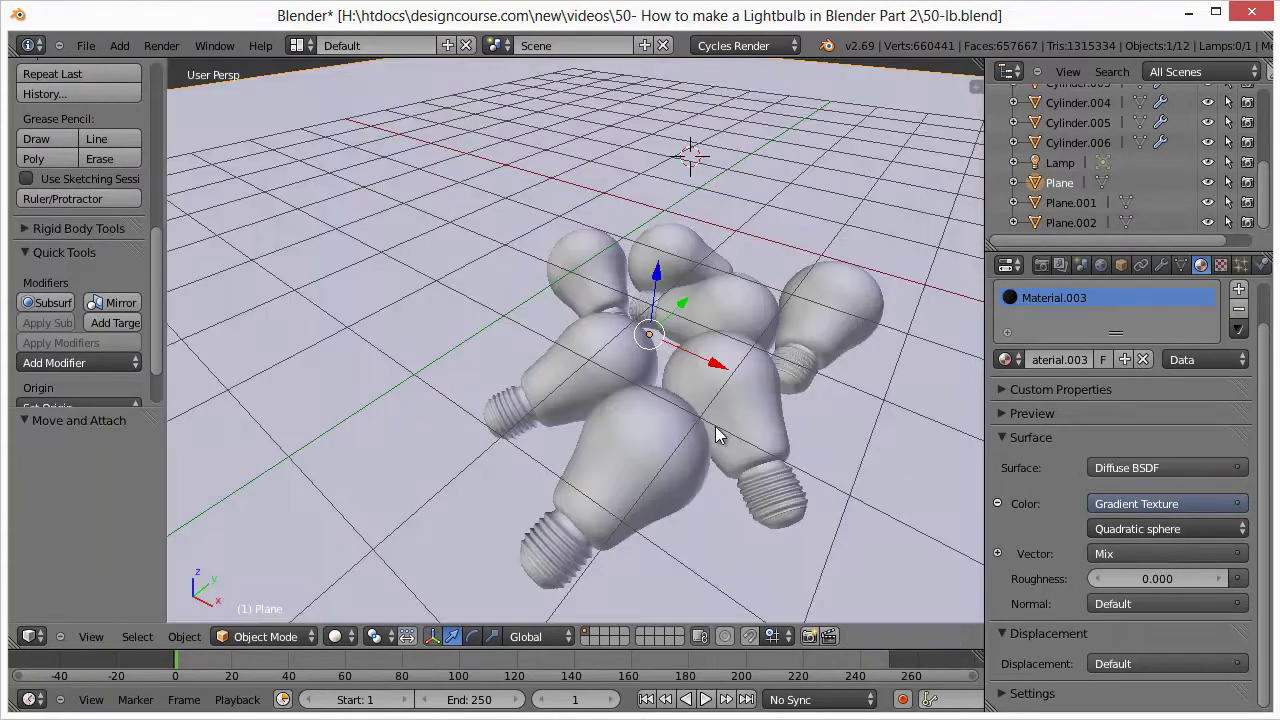
right_click(735, 384)
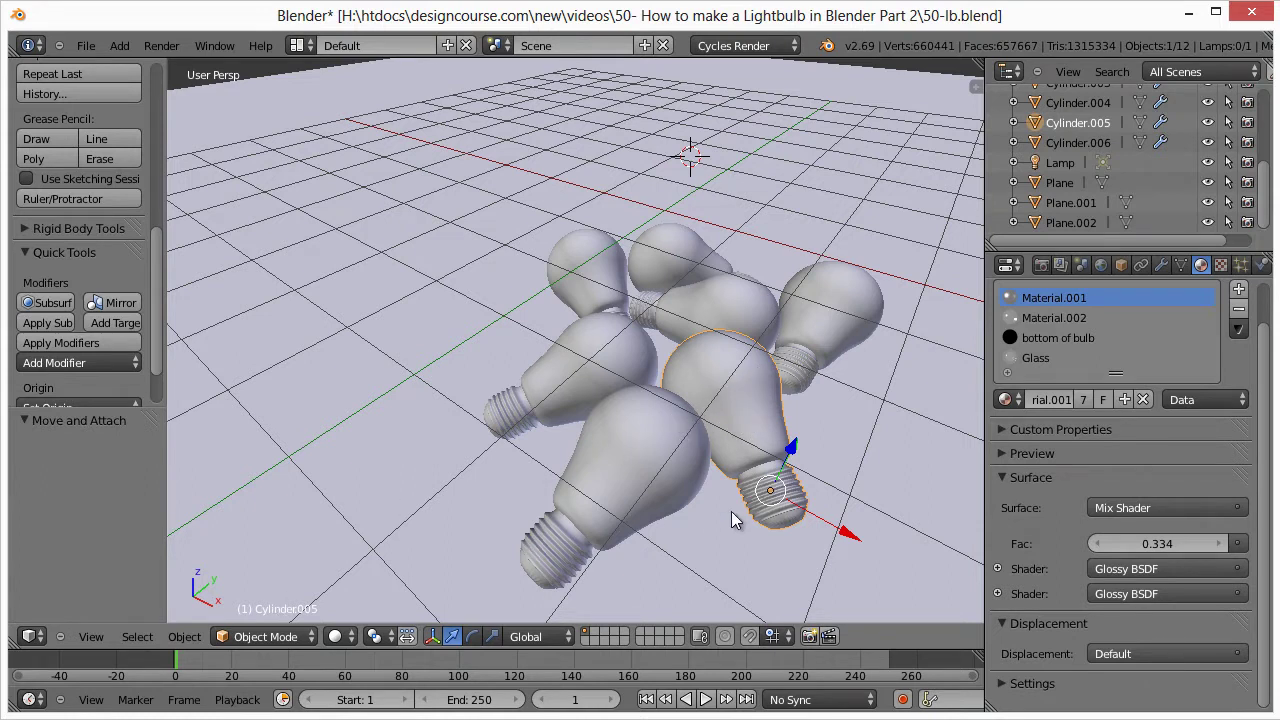
scroll(799, 478, "up", 5)
middle_click_drag(800, 486, 626, 419, "shift")
scroll(626, 419, "up", 2)
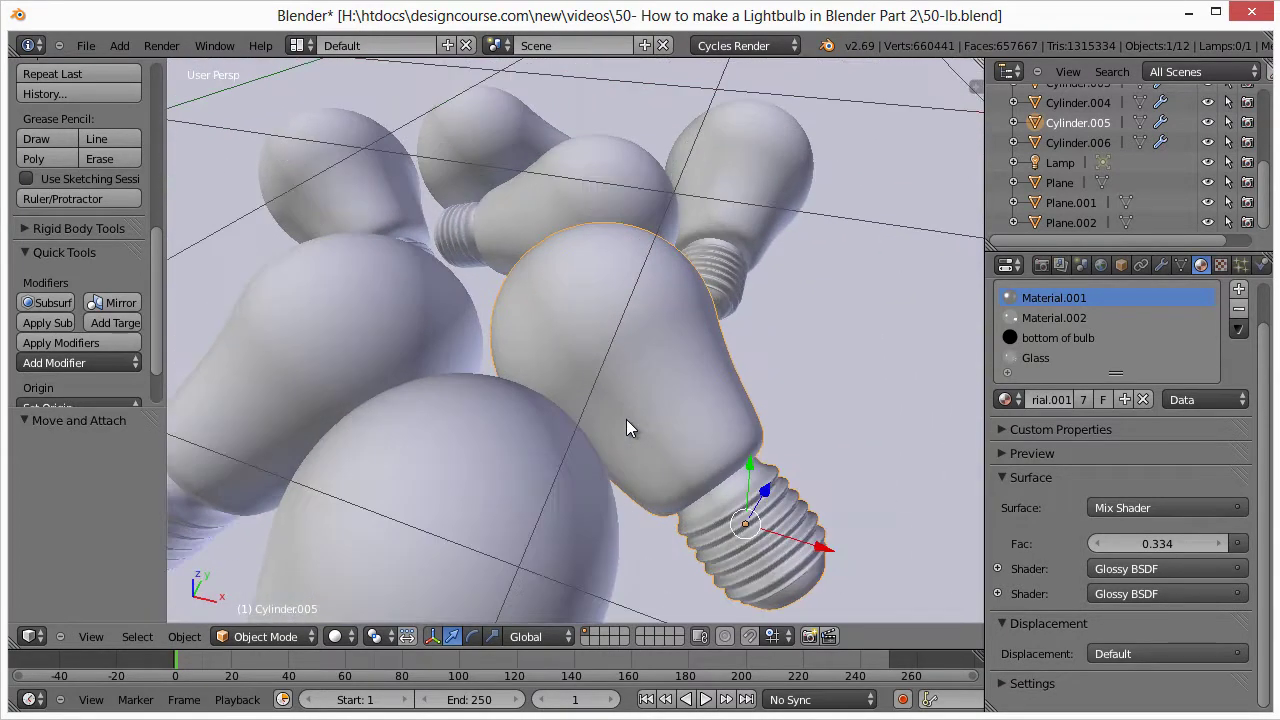
- Switch to Wireframe shading, place the 3D cursor beside the bulb's neck and zoom in
left_click(335, 637)
left_click(348, 601)
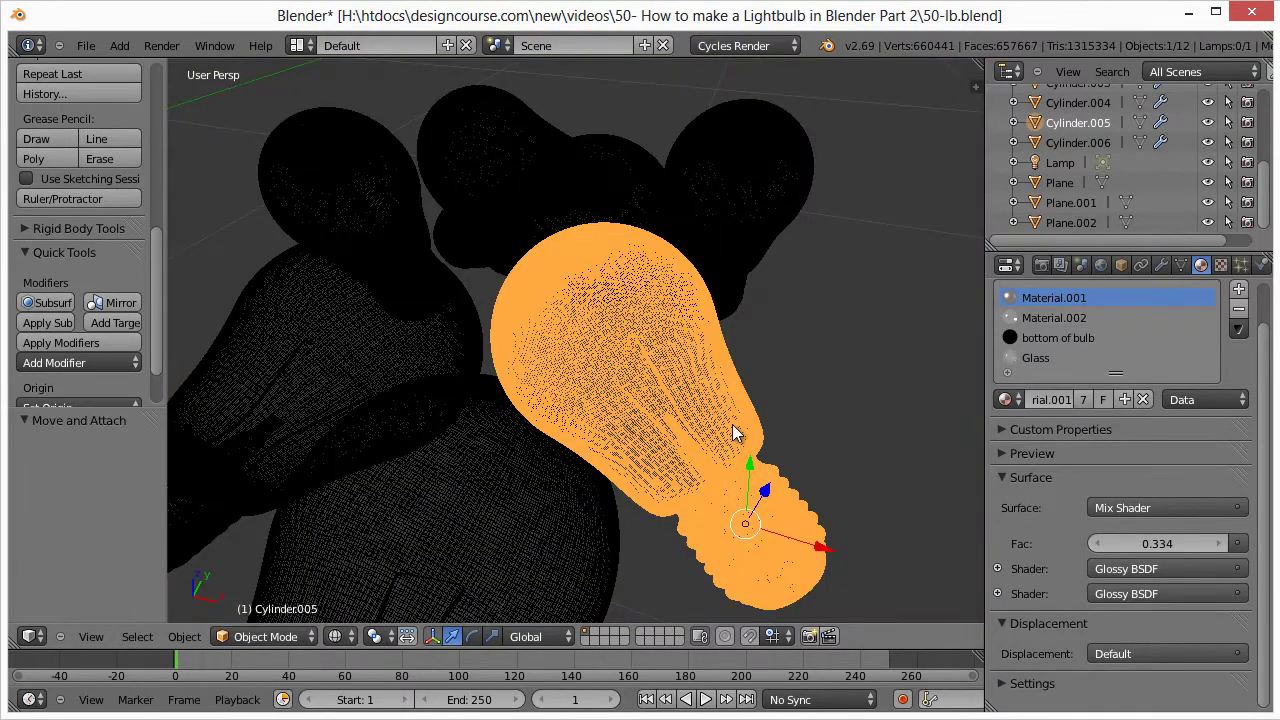
left_click(778, 394)
middle_click_drag(777, 434, 834, 299)
scroll(751, 443, "up", 5)
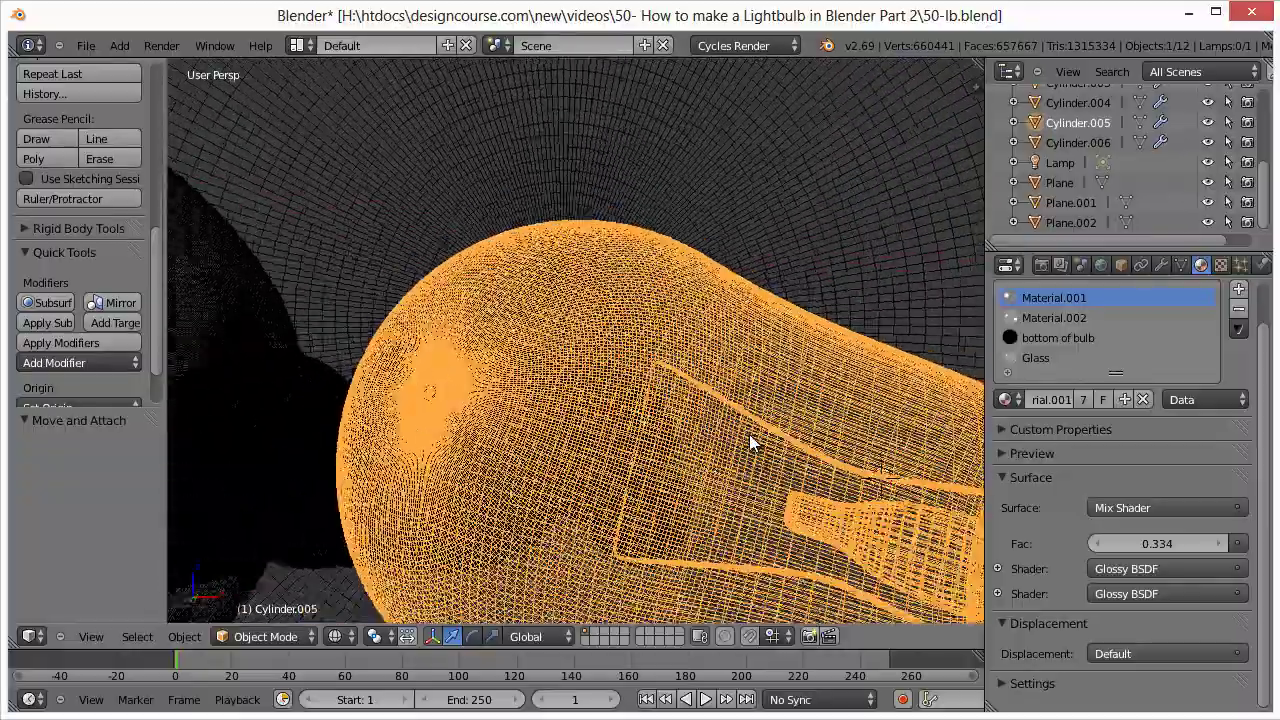
scroll(609, 455, "up", 3)
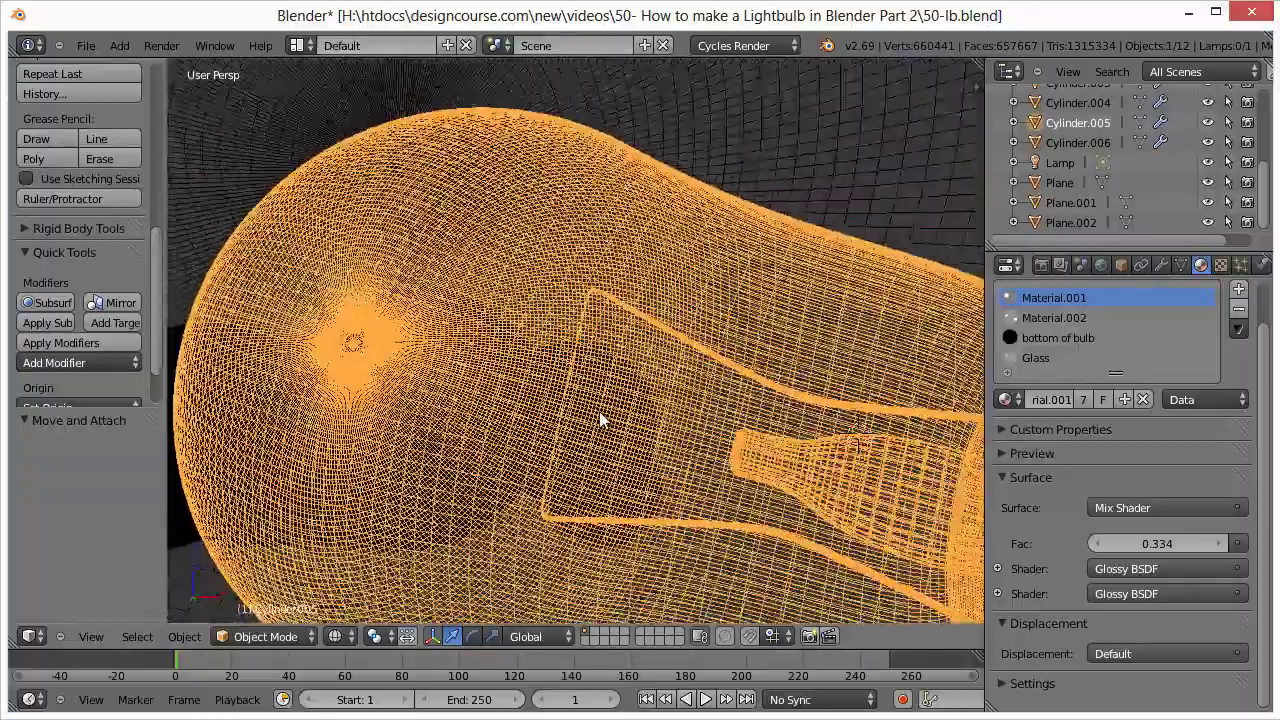
scroll(565, 420, "down", 1)
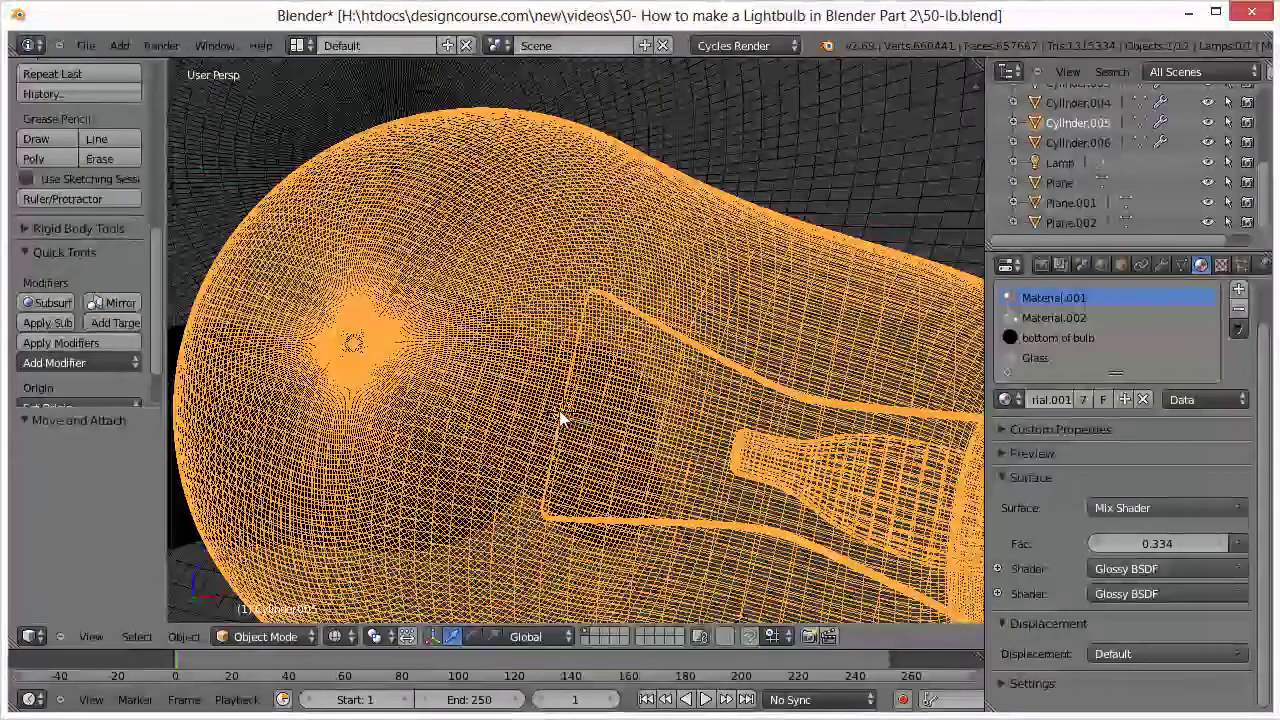
scroll(563, 422, "down", 7)
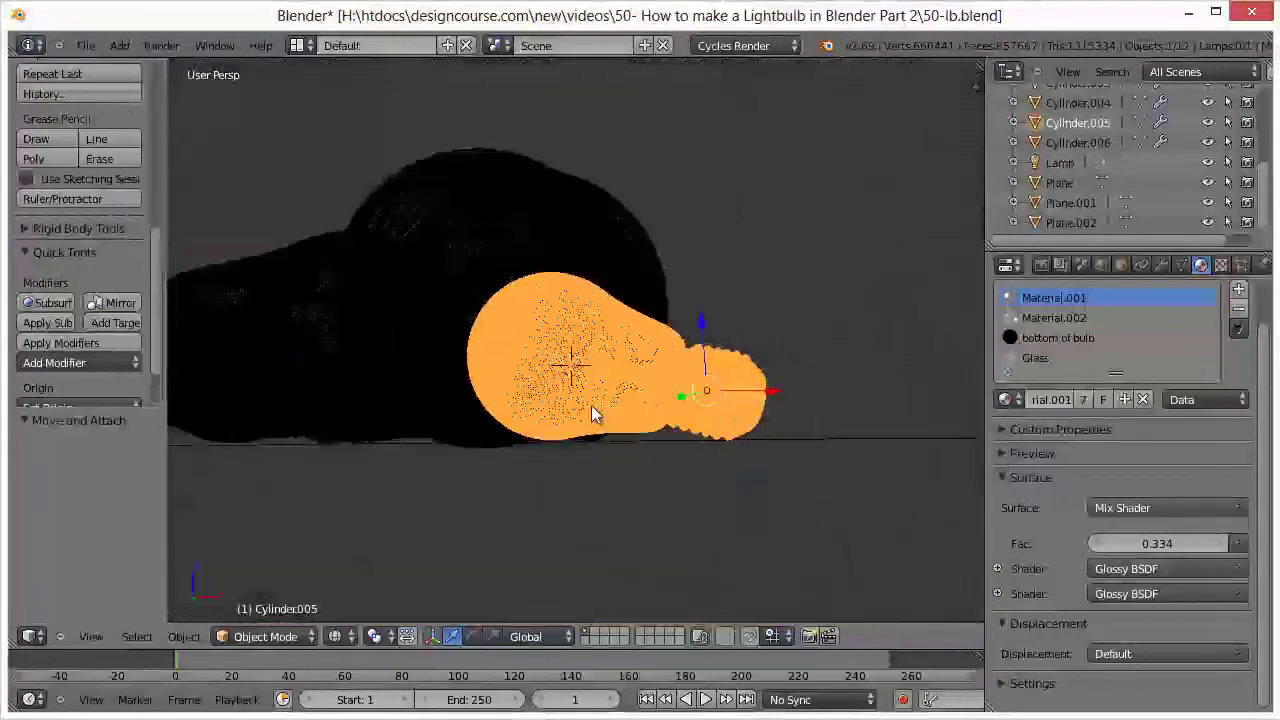
- View the bulbs from top, right and front, then bring up the Add > Mesh list
key("KP_7")
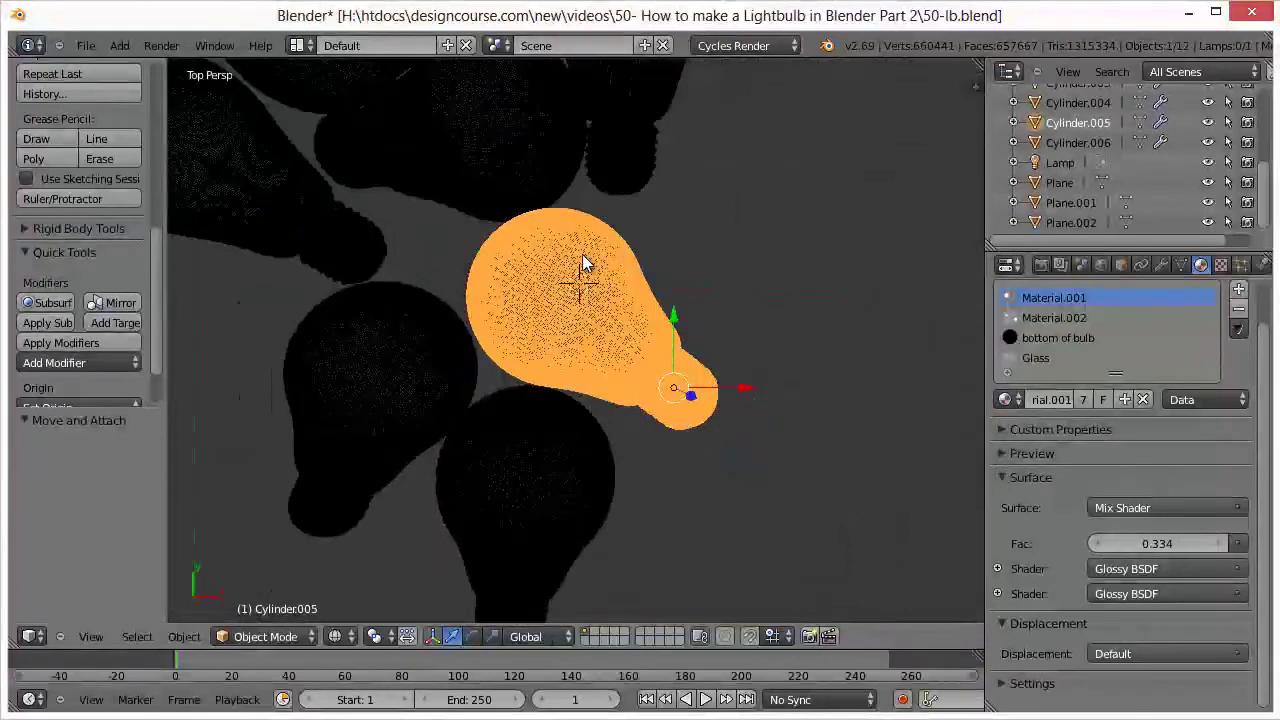
key("KP_3")
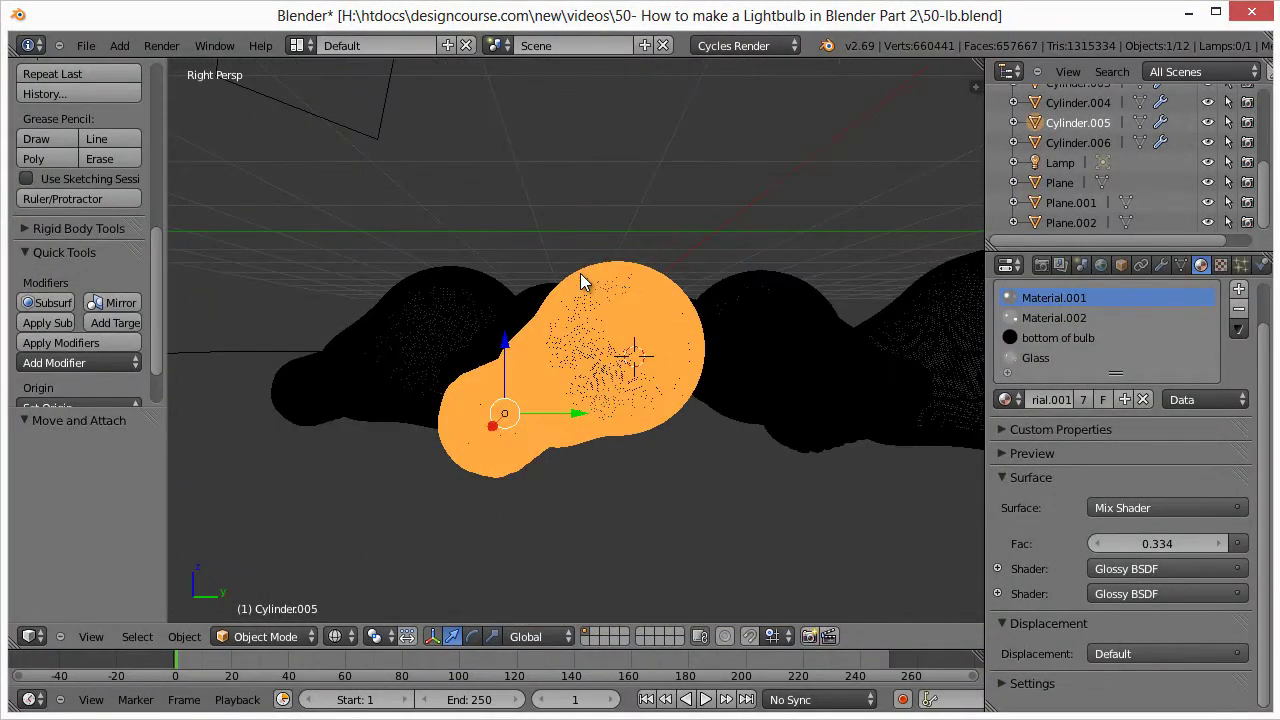
key("KP_1")
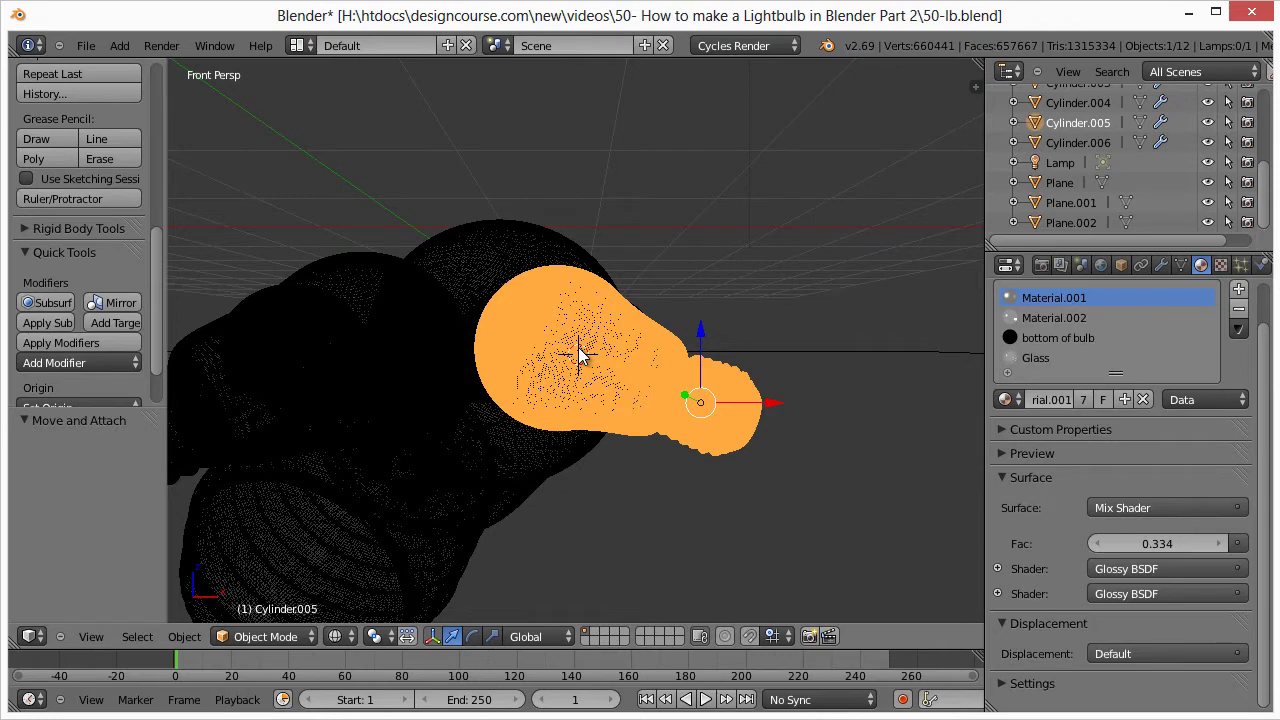
key("shift+a")
mouse_move(578, 348)
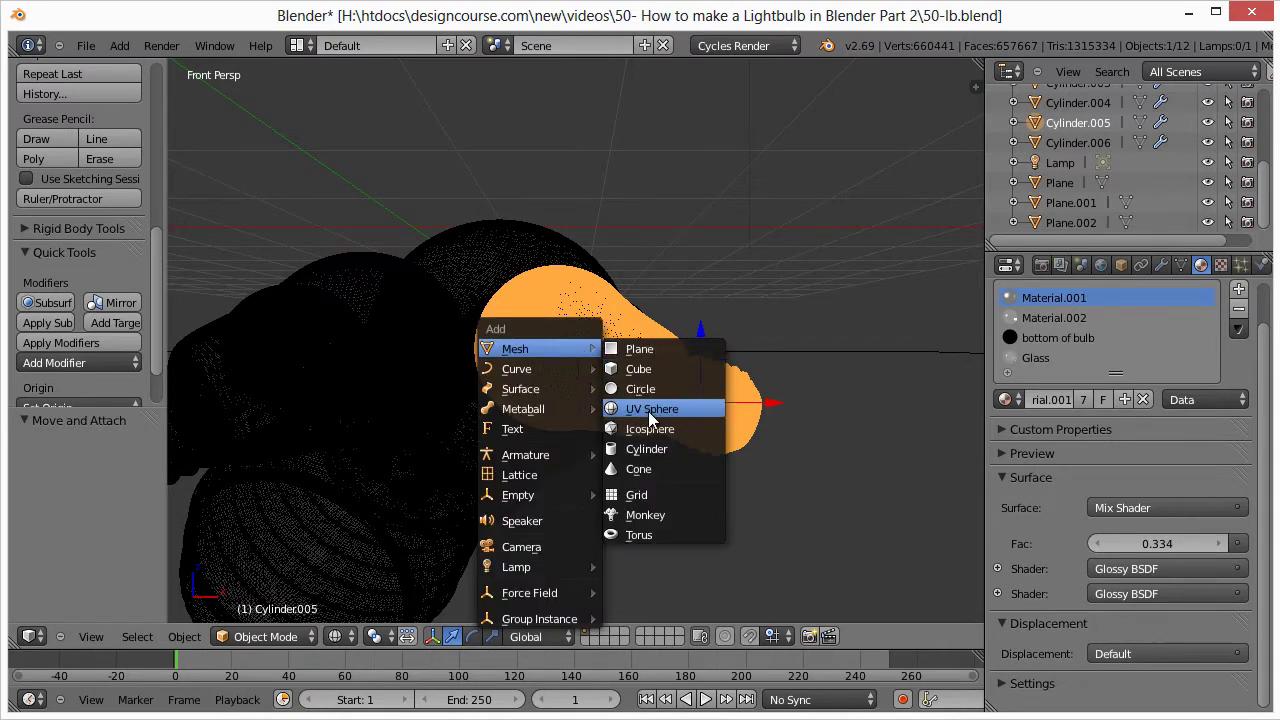
- Add a cylinder mesh and shrink it to a tiny size
left_click(649, 446)
key("s")
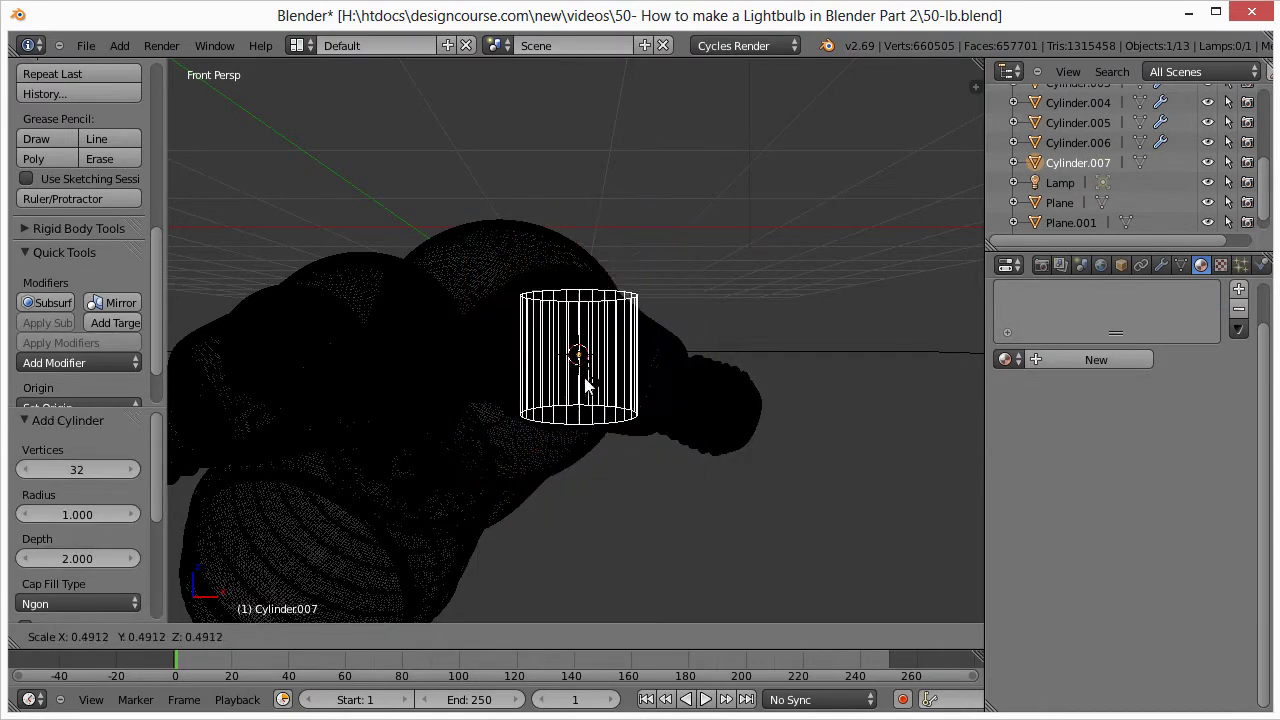
left_click(580, 360)
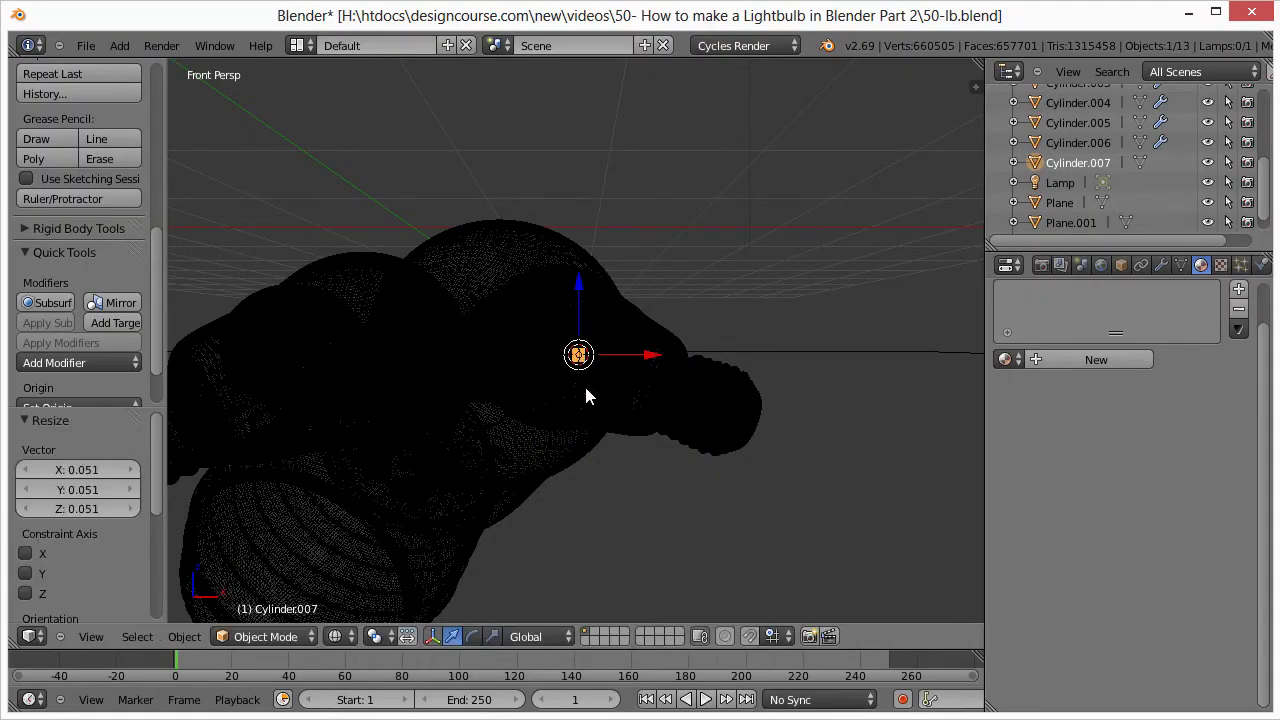
scroll(586, 397, "up", 1)
scroll(586, 397, "up", 2)
scroll(597, 408, "up", 3)
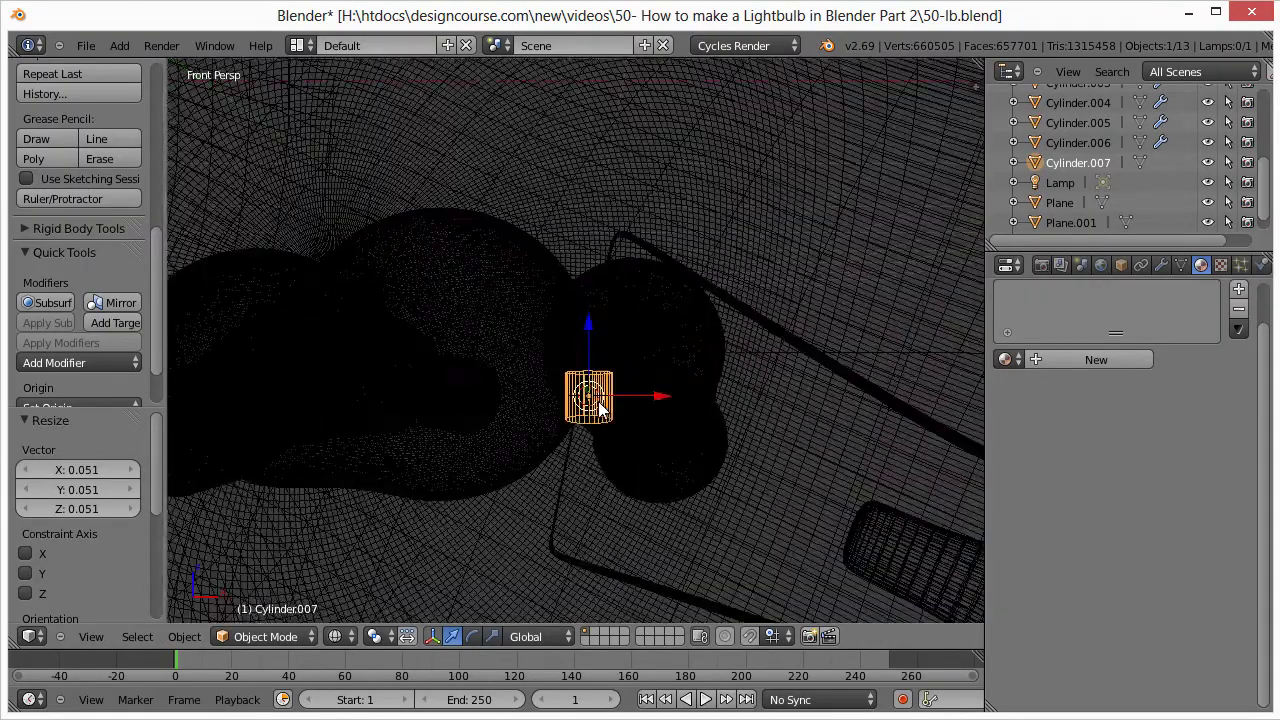
middle_click_drag(600, 405, 474, 436)
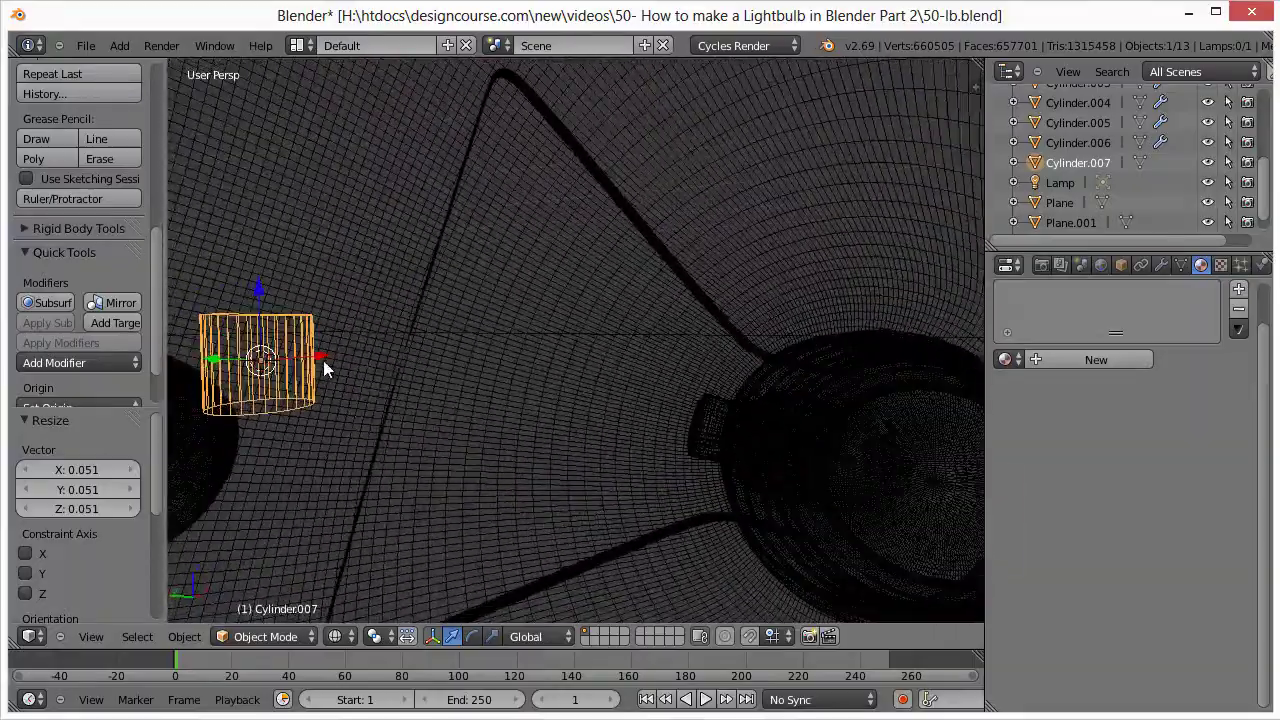
- Shift the cylinder -0.208 along Y after undoing a trial move along X
key("g")
key("x")
left_click(450, 365)
middle_click_drag(450, 365, 376, 295)
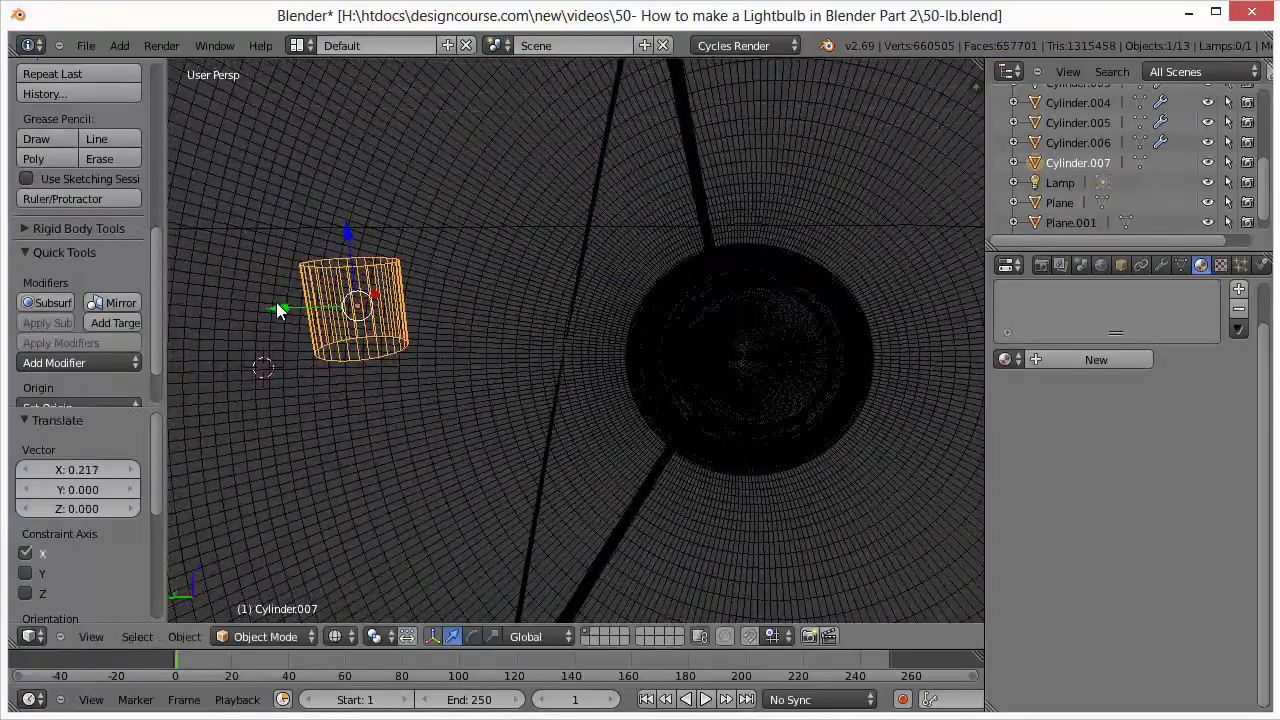
key("ctrl+z")
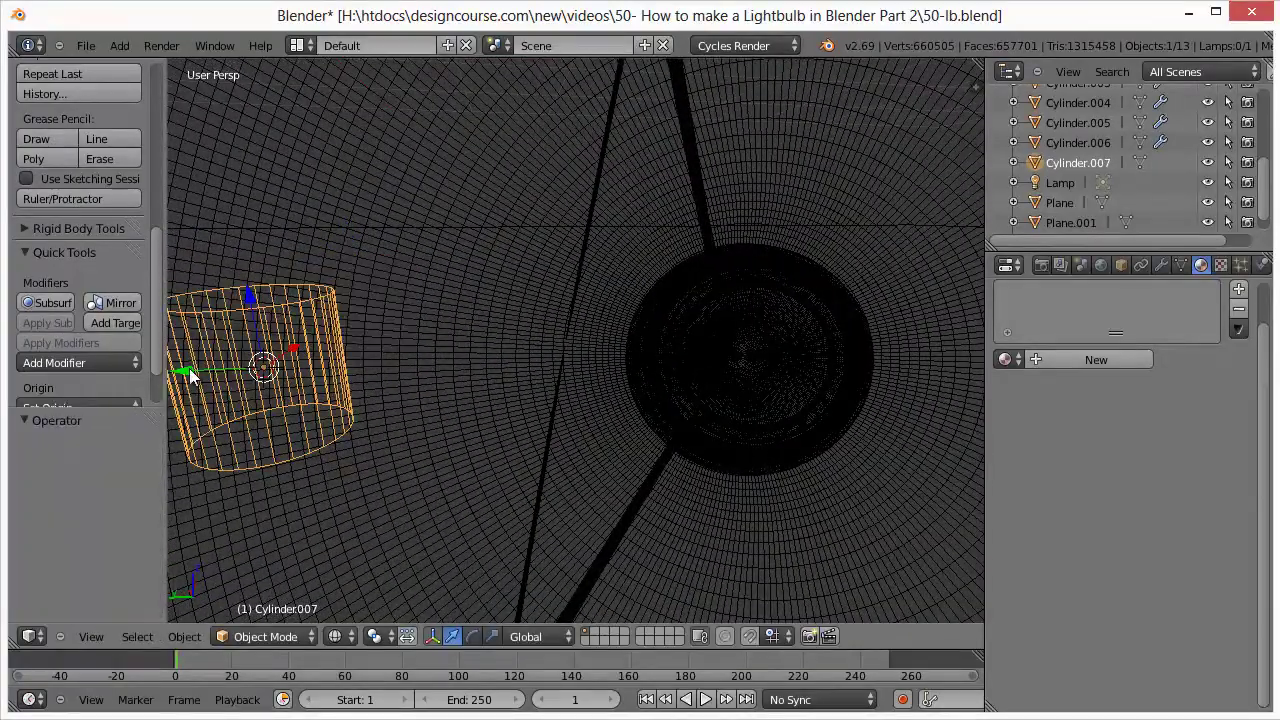
key("g")
key("y")
left_click(479, 377)
middle_click_drag(479, 377, 349, 351)
middle_click_drag(699, 400, 720, 426)
key("KP_5")
scroll(716, 413, "down", 5)
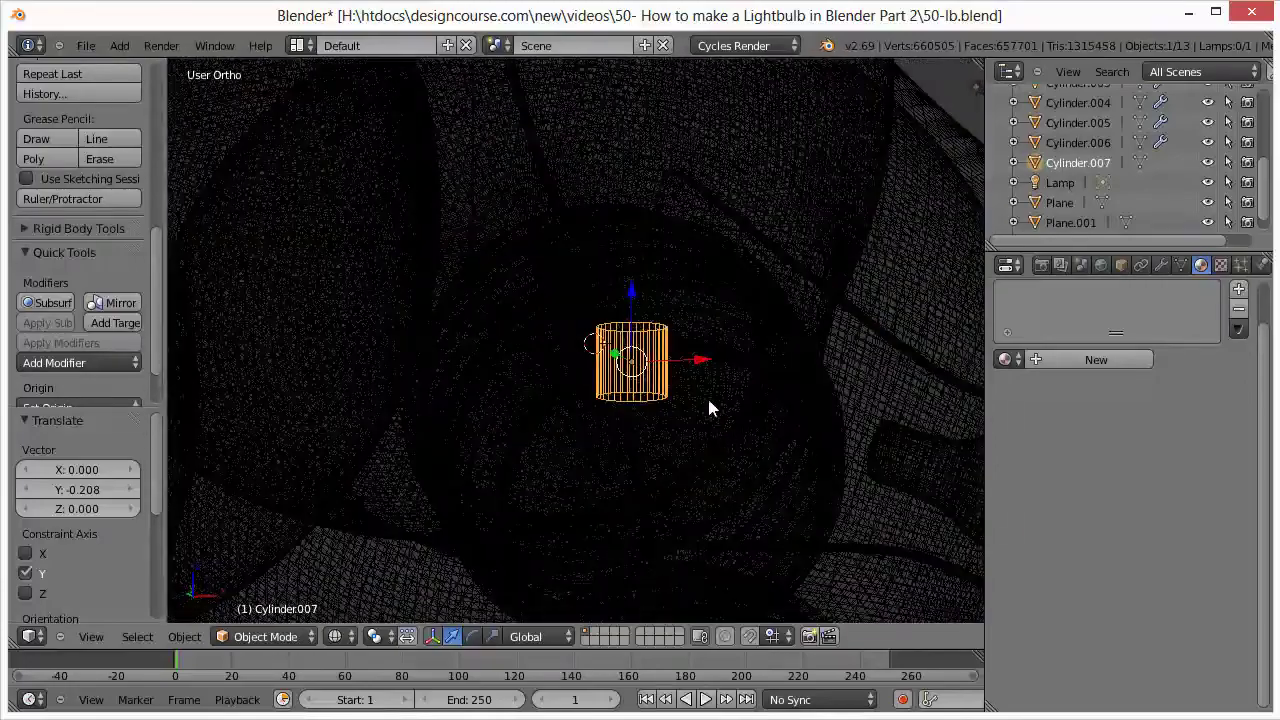
- Tilt the cylinder about 11.7° and scale it down to 0.419
key("r")
left_click(675, 340)
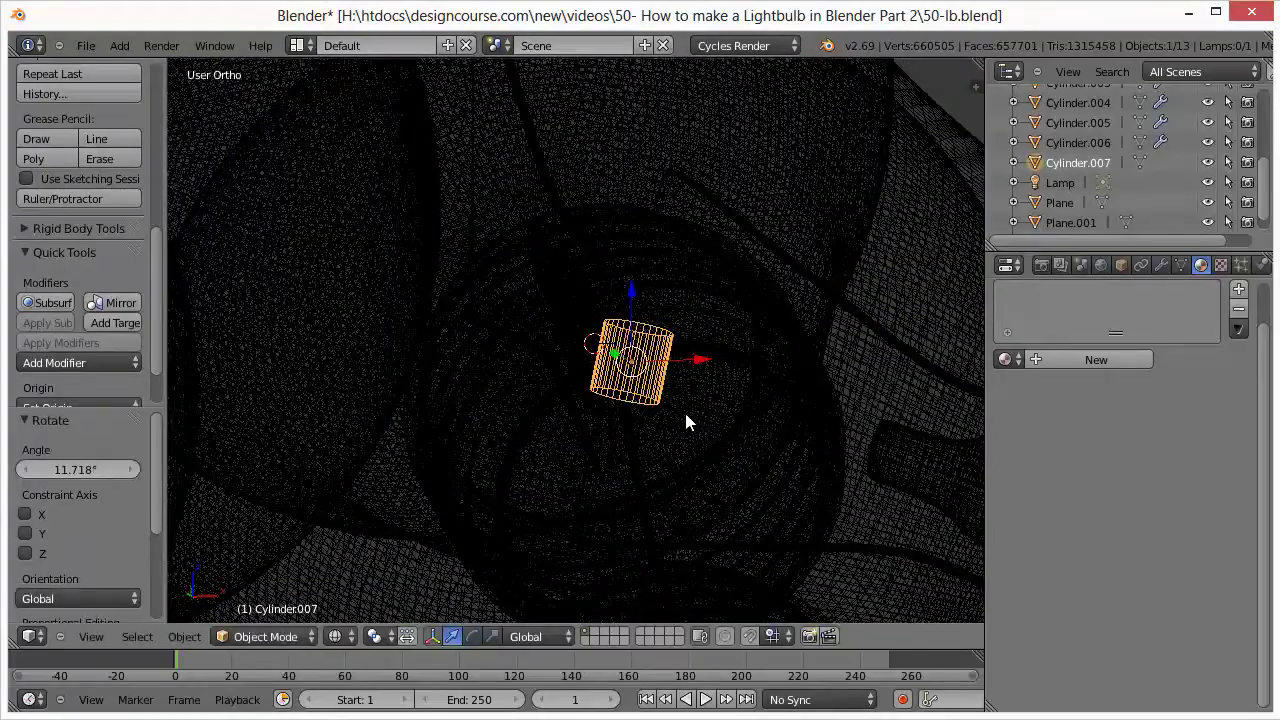
key("s")
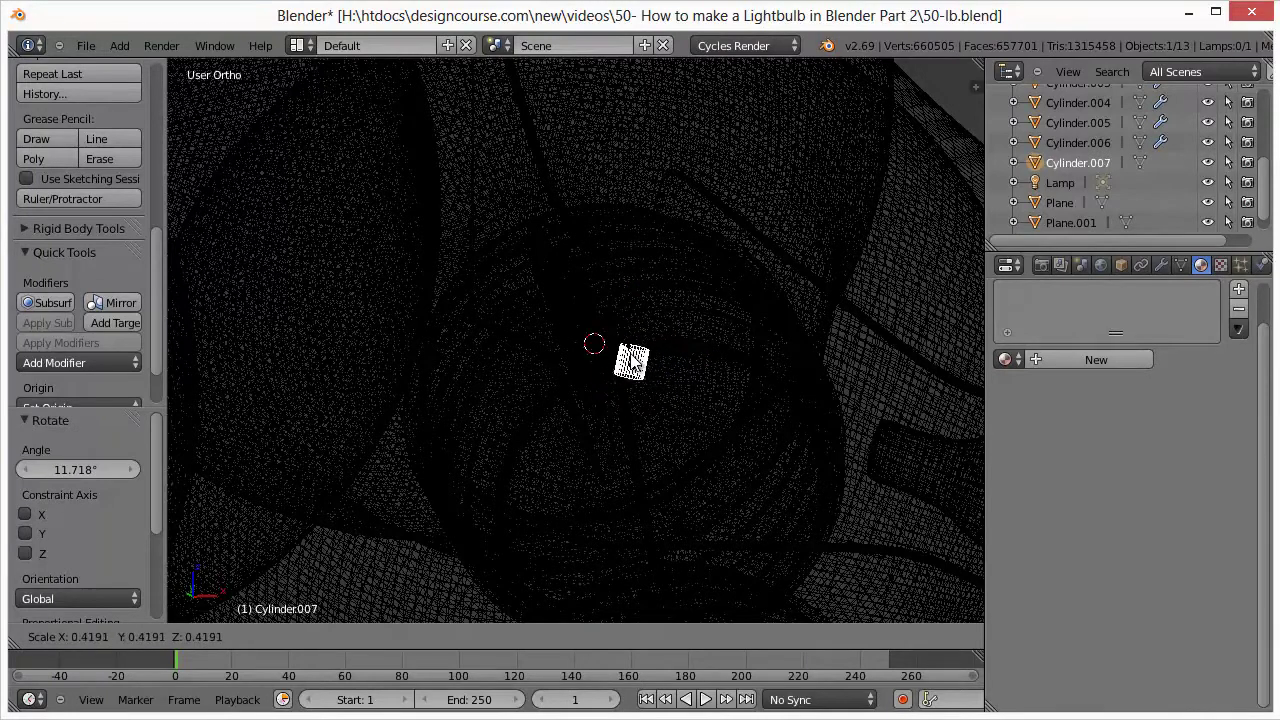
left_click(633, 362)
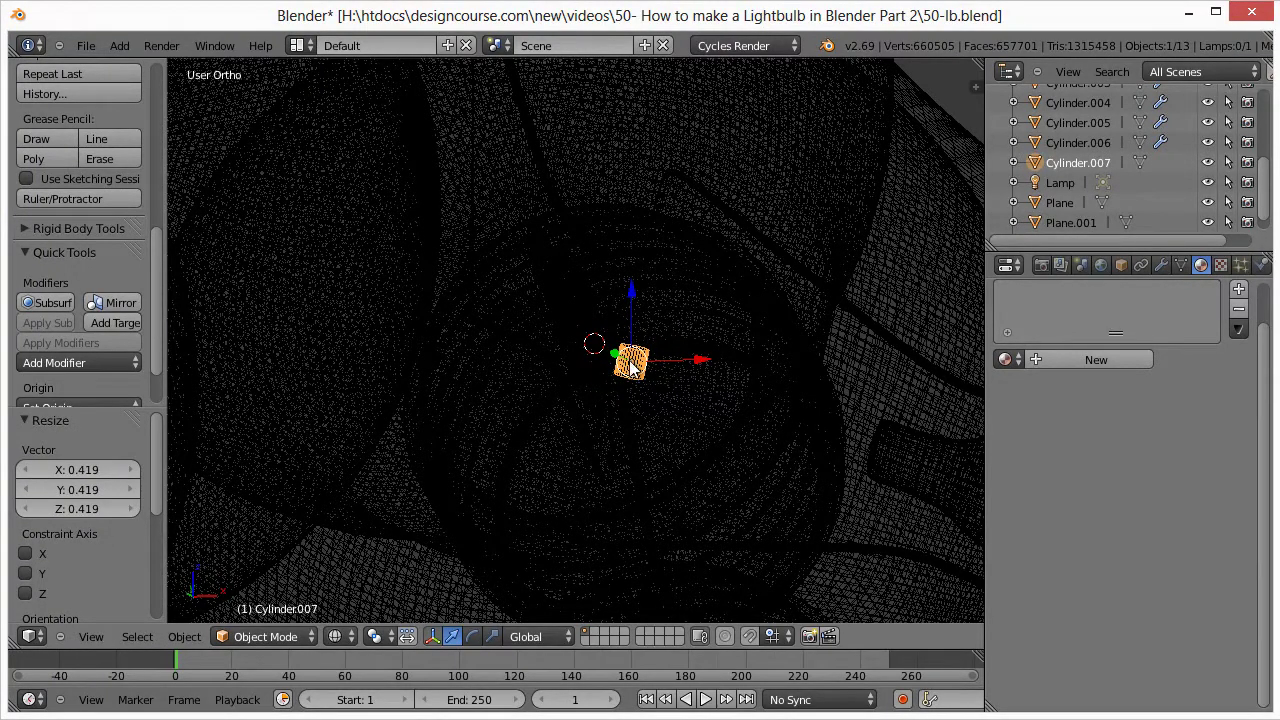
- Stretch Cylinder.007 along the Z axis into a tall rod
key("s")
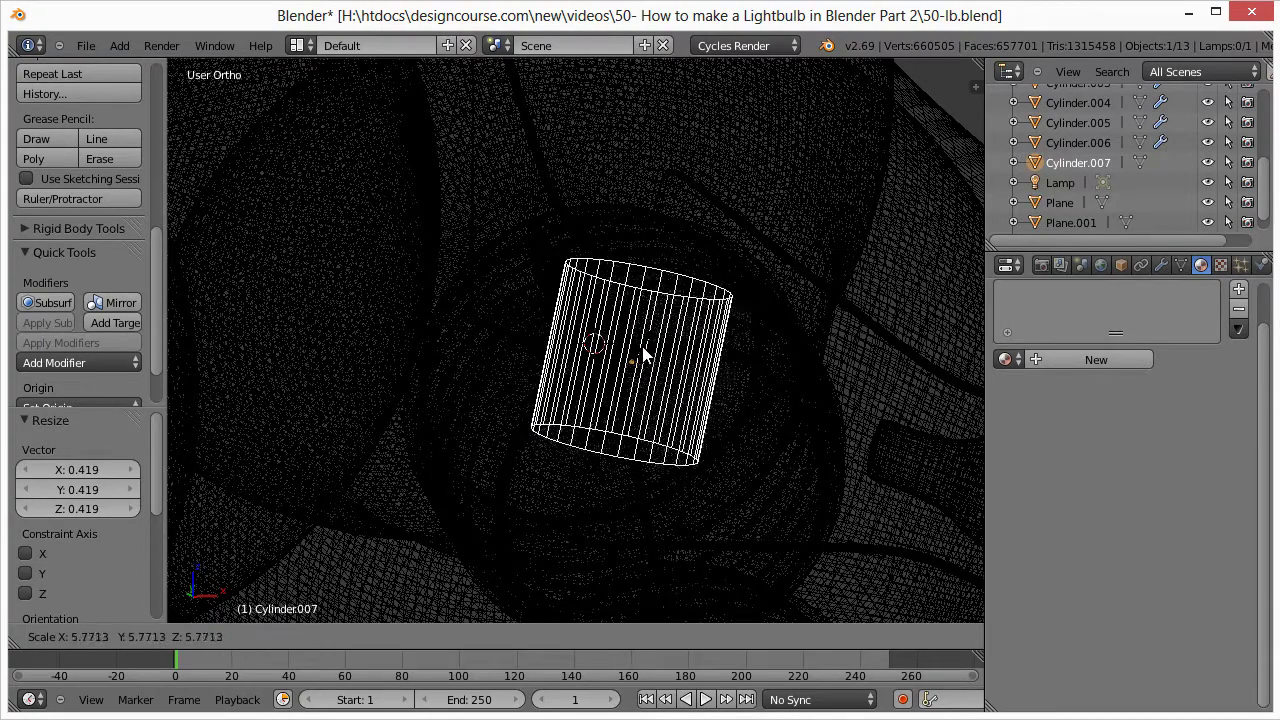
key("x")
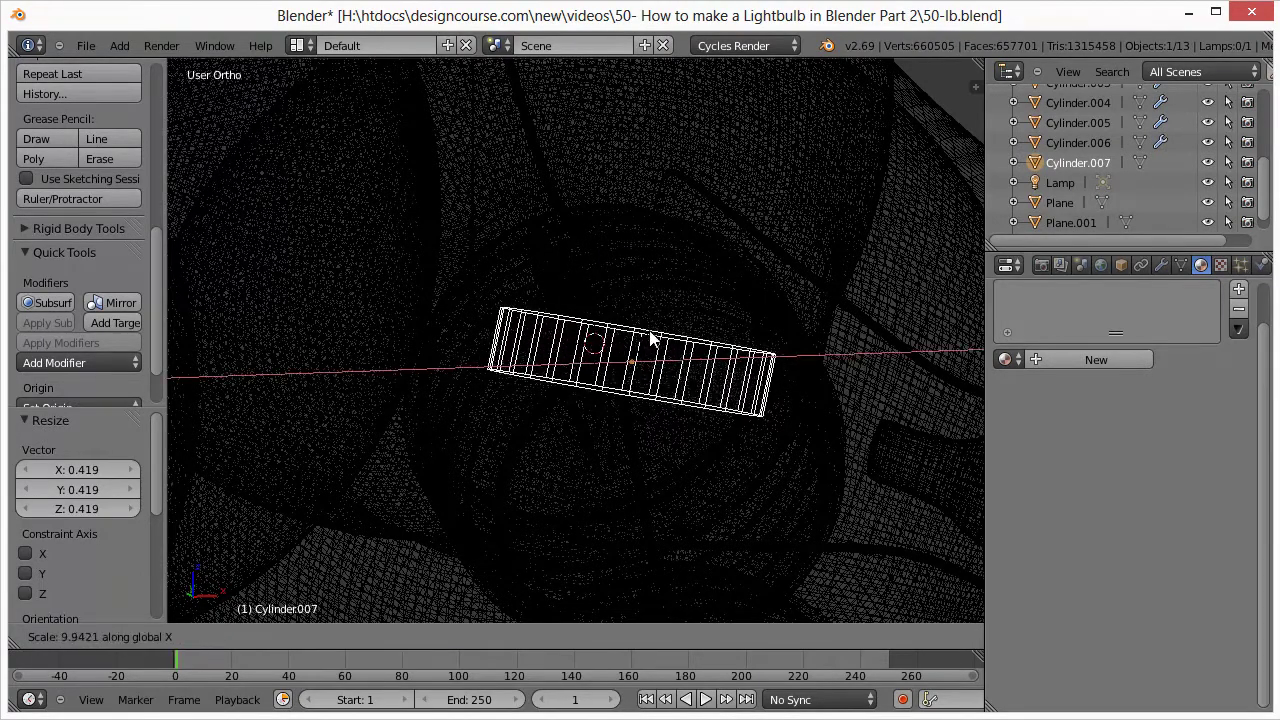
key("y")
key("z")
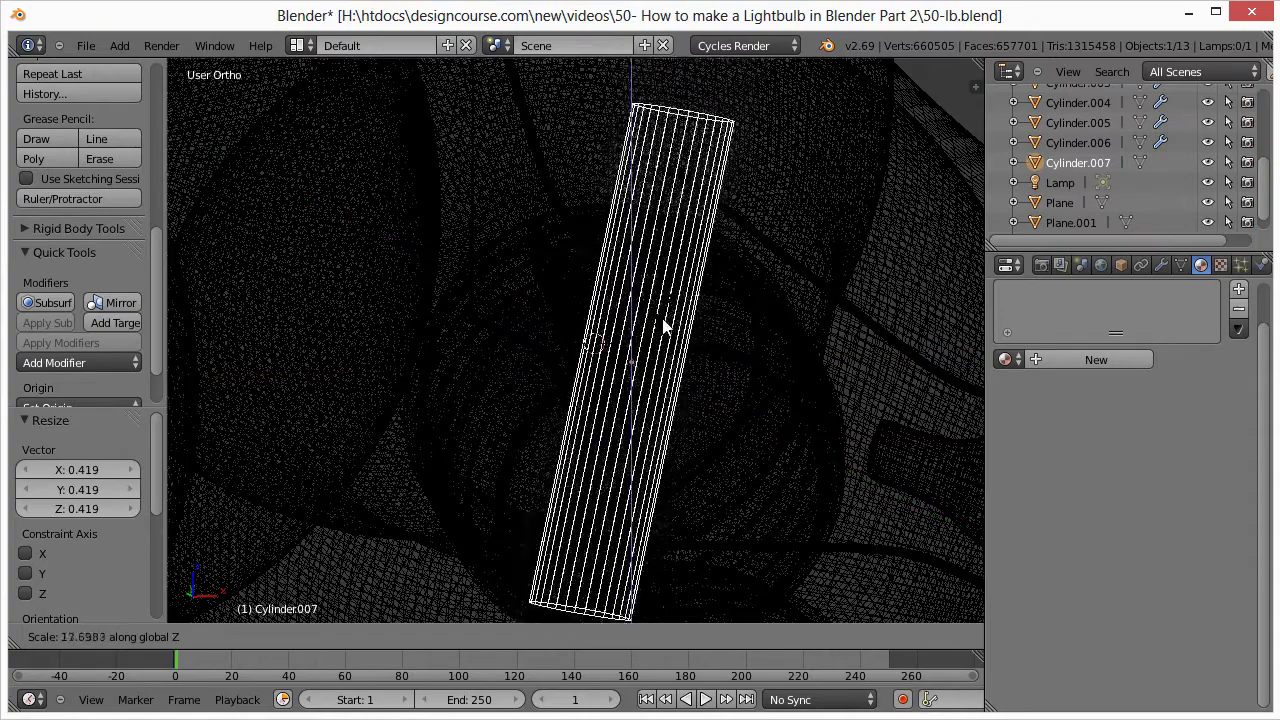
left_click(662, 333)
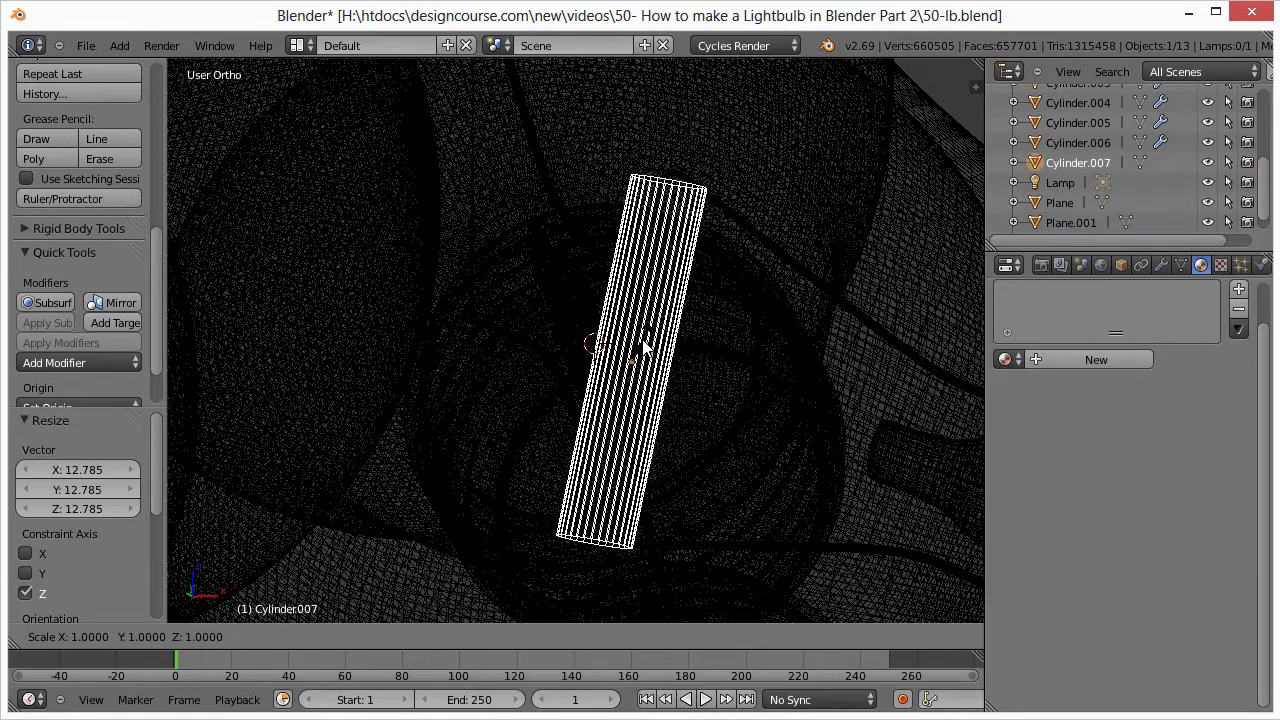
- Thin the rod with a Shift+Z scale, keeping its length, in solid shading
key("shift+y")
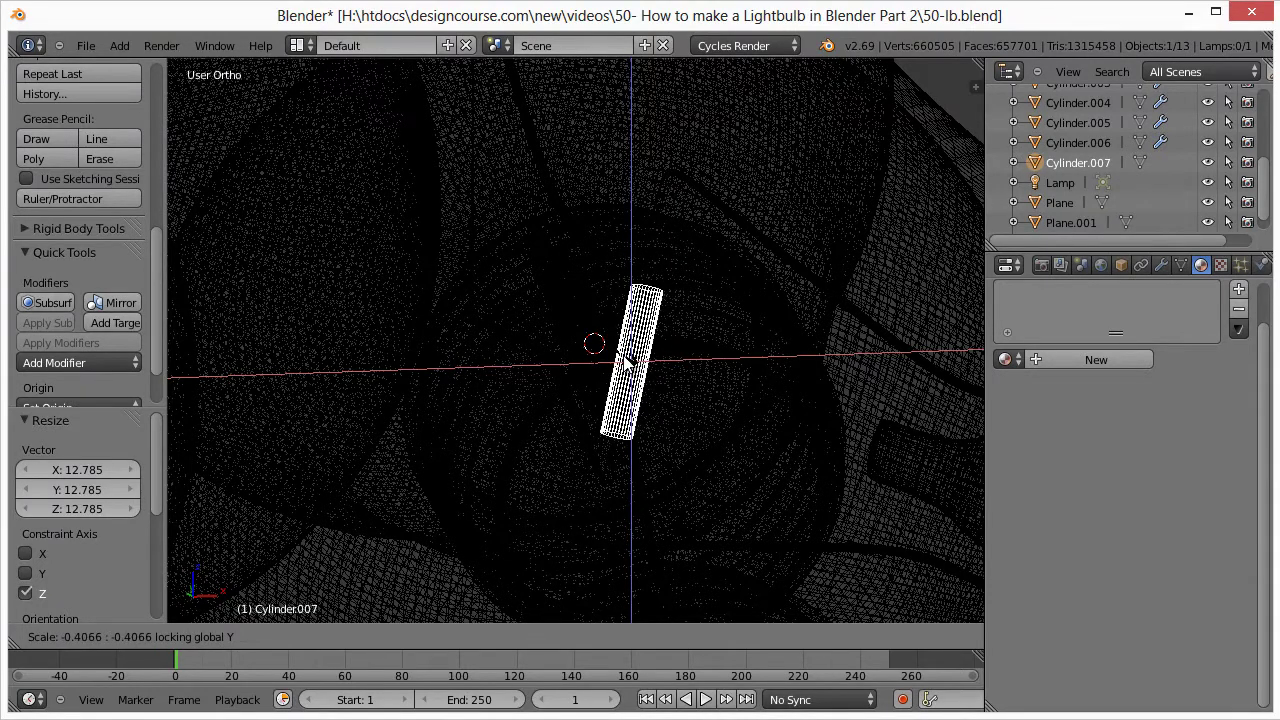
key("shift+x")
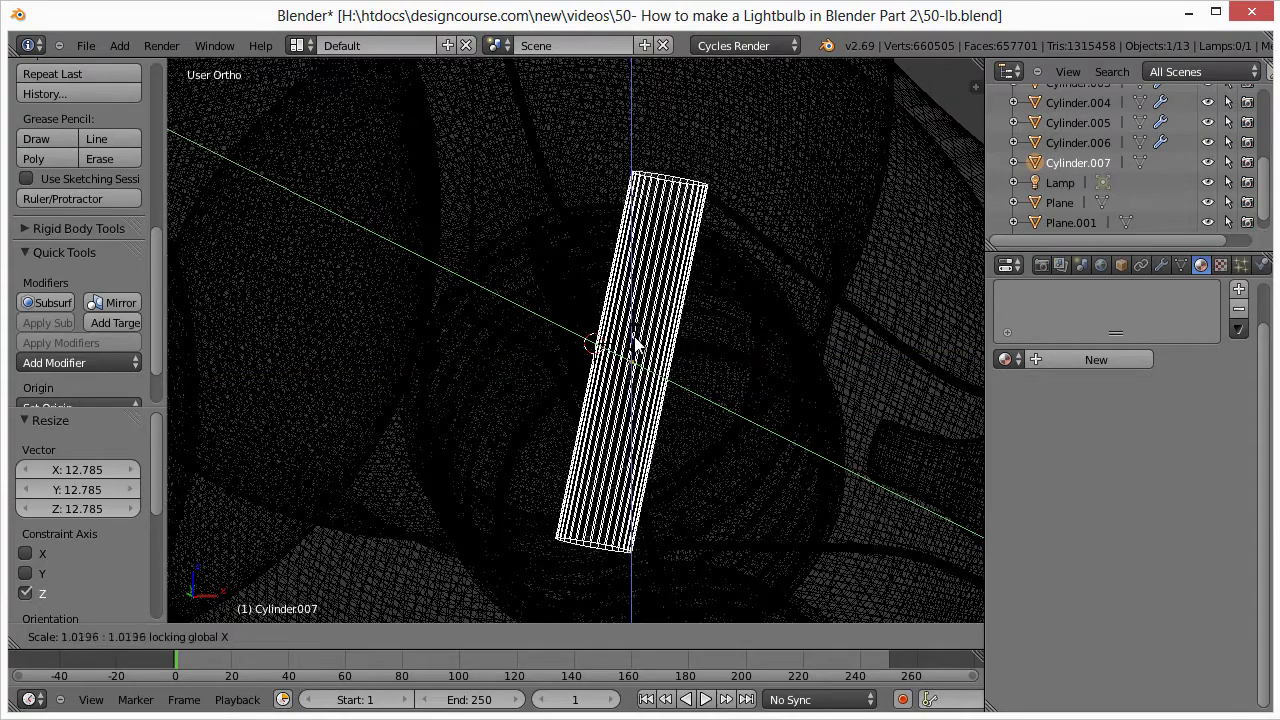
key("shift+z")
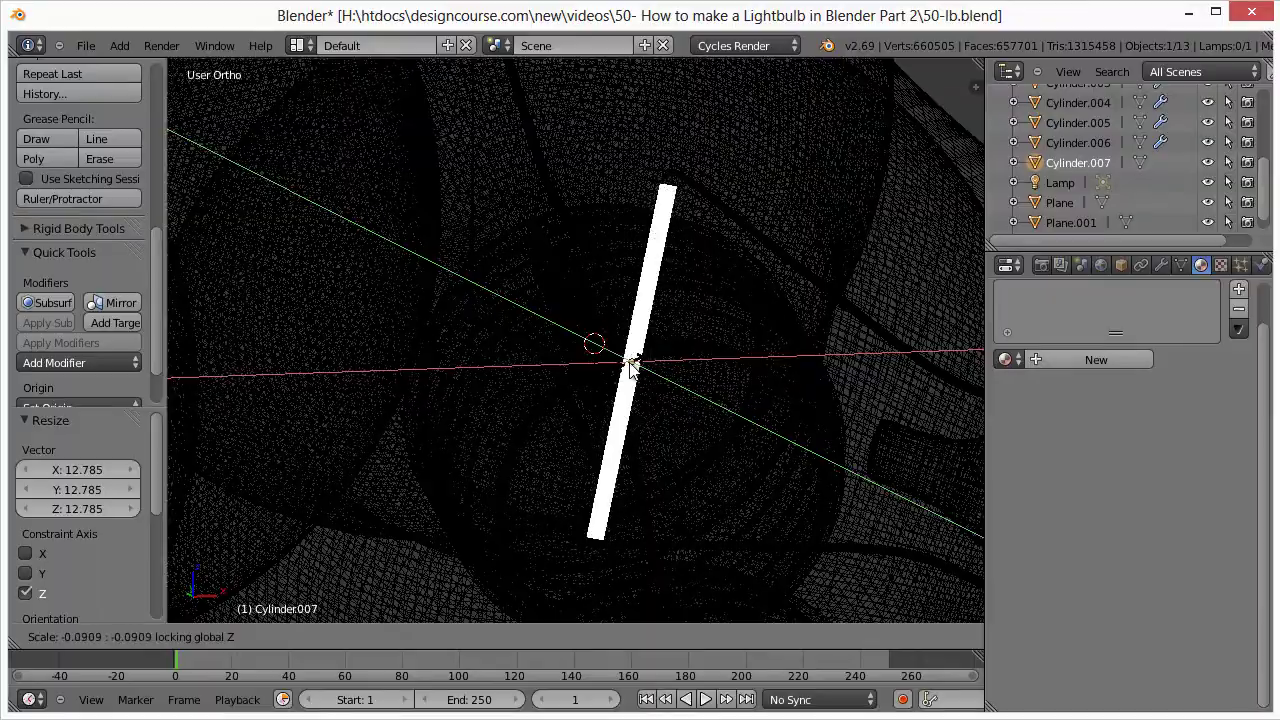
left_click(632, 363)
key("z")
middle_click_drag(656, 419, 537, 544)
- Rotate the rod to about -26.6°
key("r")
left_click(612, 367)
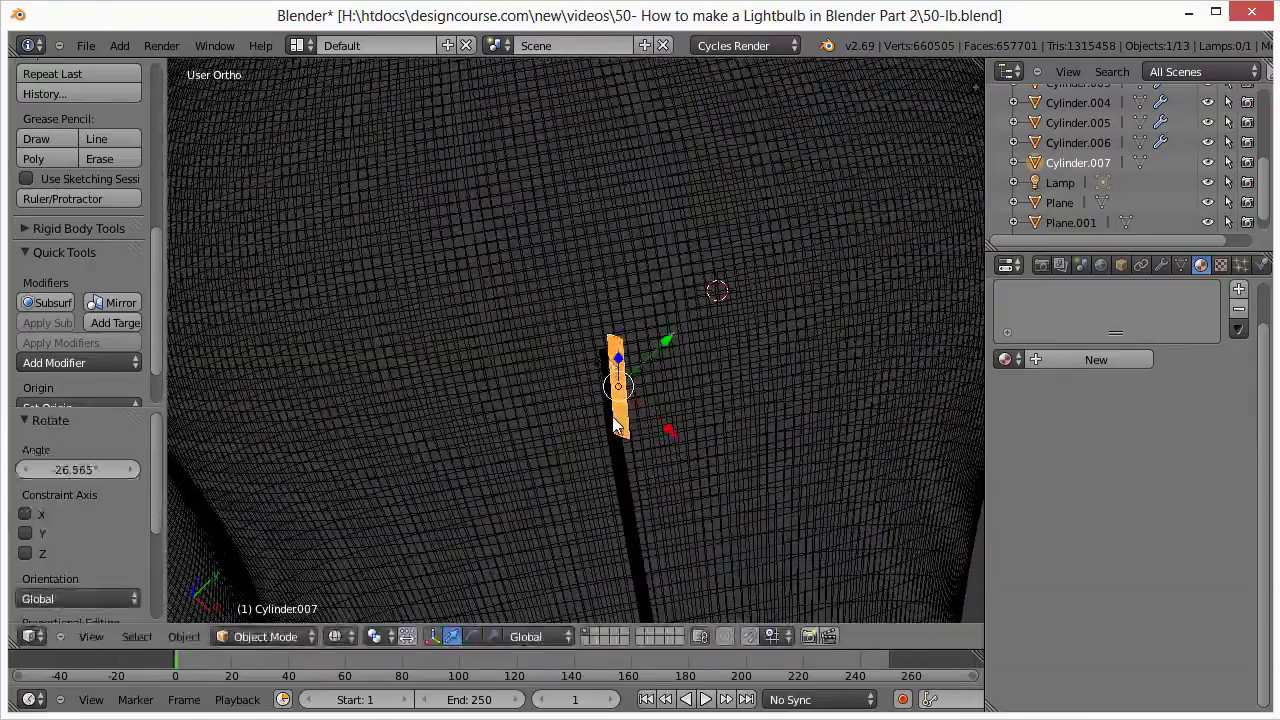
middle_click_drag(612, 367, 714, 379)
scroll(643, 404, "up", 2)
- Rescale the rod along Y and flatten it along X
key("s")
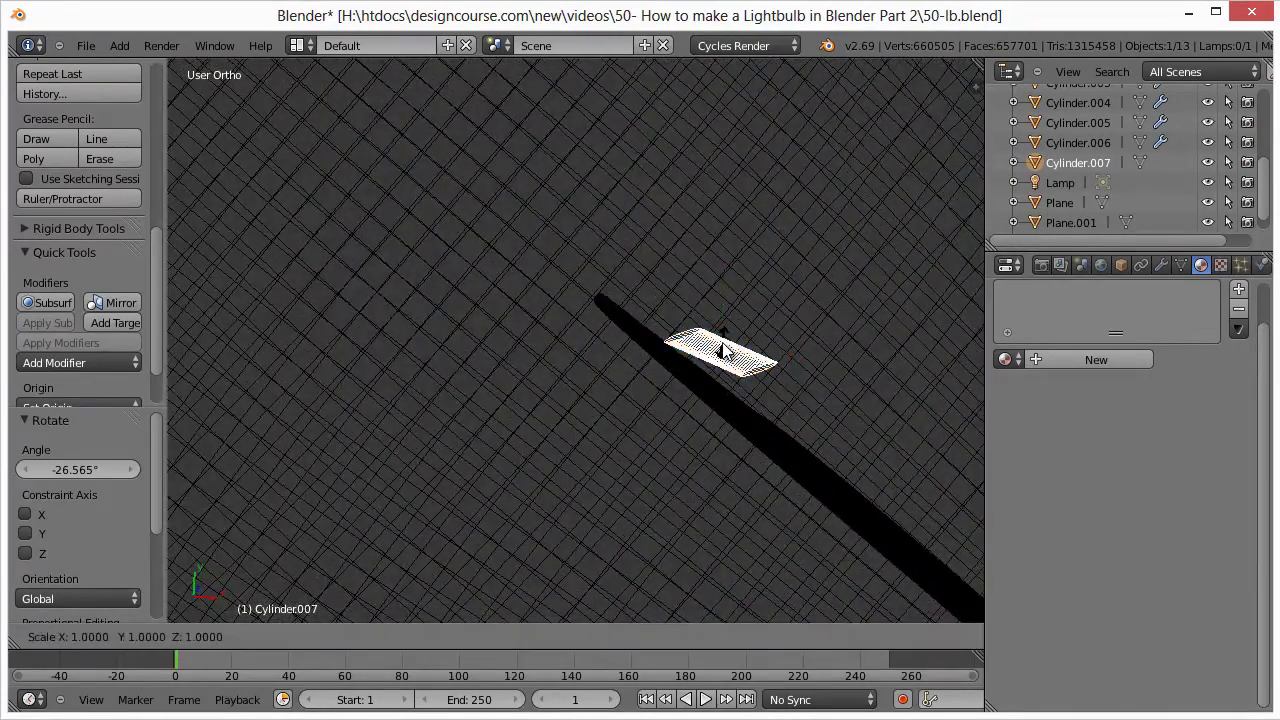
key("y")
left_click(726, 330)
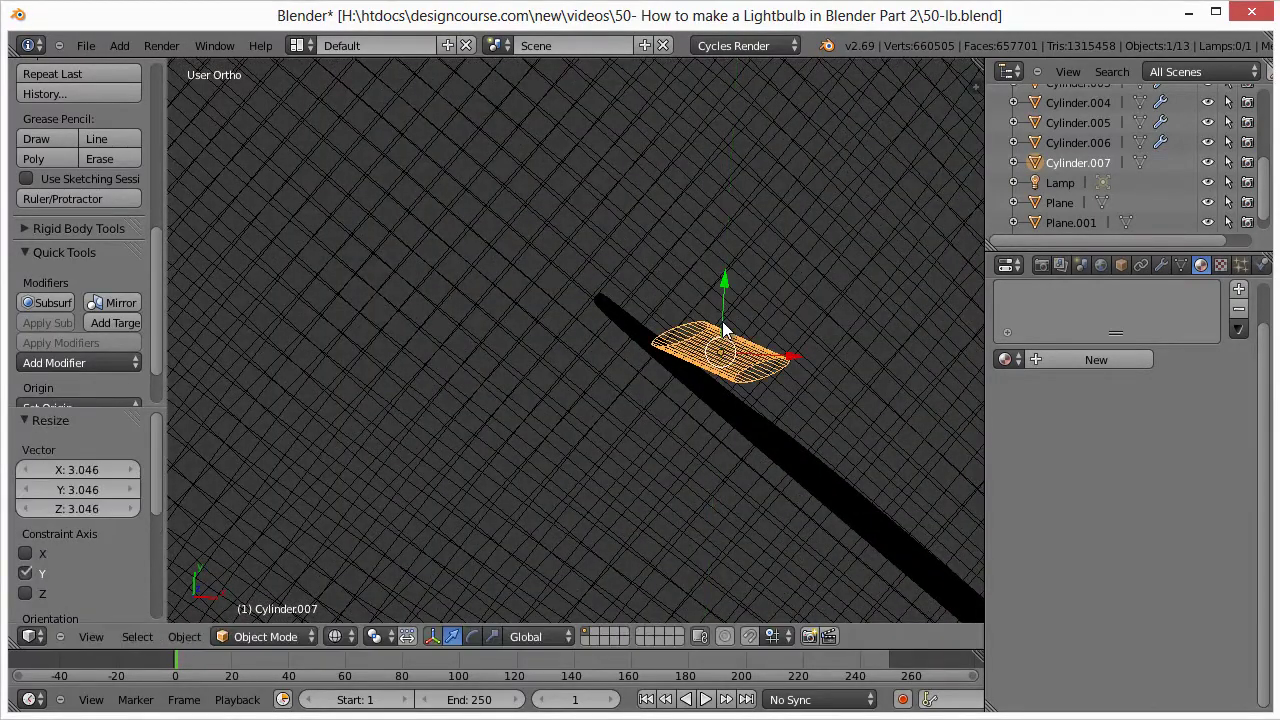
key("s")
key("x")
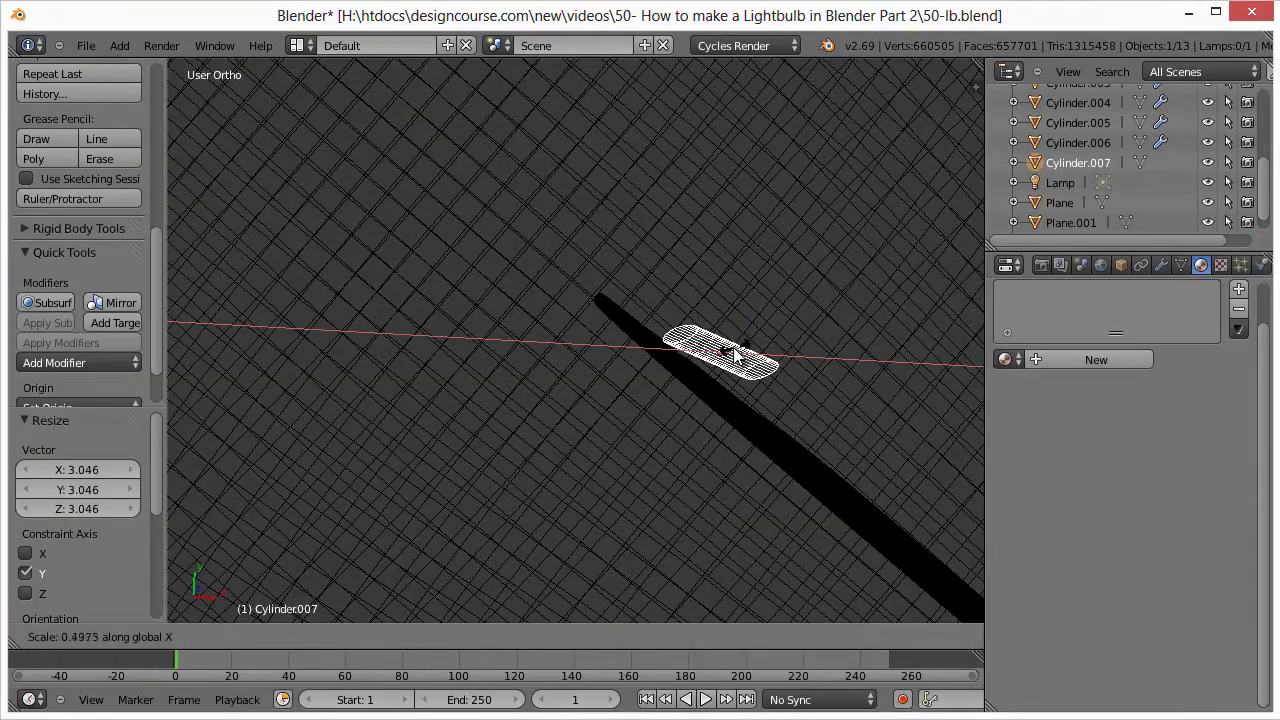
left_click(700, 358)
mouse_move(700, 358)
middle_mouse_down()
mouse_move(677, 364)
mouse_move(600, 329)
mouse_move(605, 360)
mouse_move(570, 371)
mouse_move(493, 350)
mouse_move(478, 304)
mouse_move(563, 347)
mouse_move(636, 244)
mouse_move(545, 306)
middle_mouse_up()
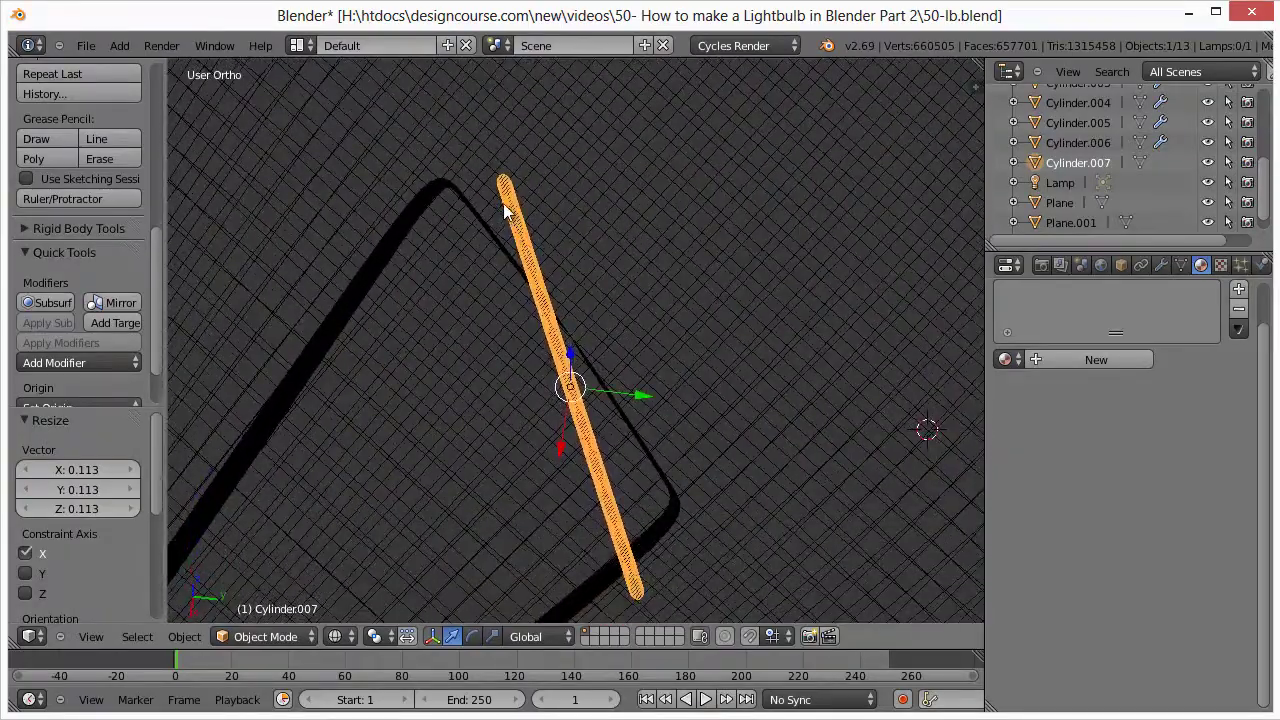
- Rotate the rod again and nudge it along X
key("r")
left_click(451, 224)
middle_click_drag(448, 300, 540, 395)
left_click_drag(617, 460, 580, 429)
middle_click_drag(580, 429, 614, 263)
- Turn the rod -1.805° and nudge it -0.010 on X, -0.006 on Y into the bulb
key("r")
left_click(610, 263)
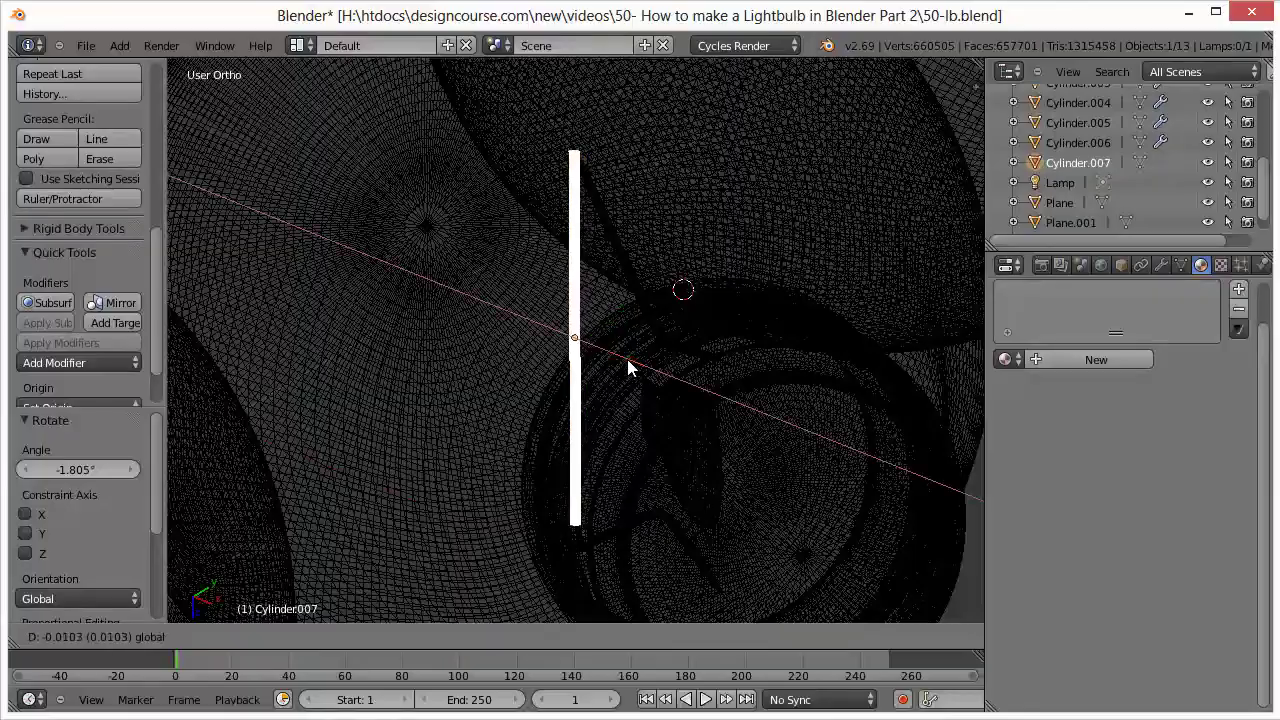
left_click_drag(634, 367, 626, 363)
middle_click_drag(626, 363, 672, 195)
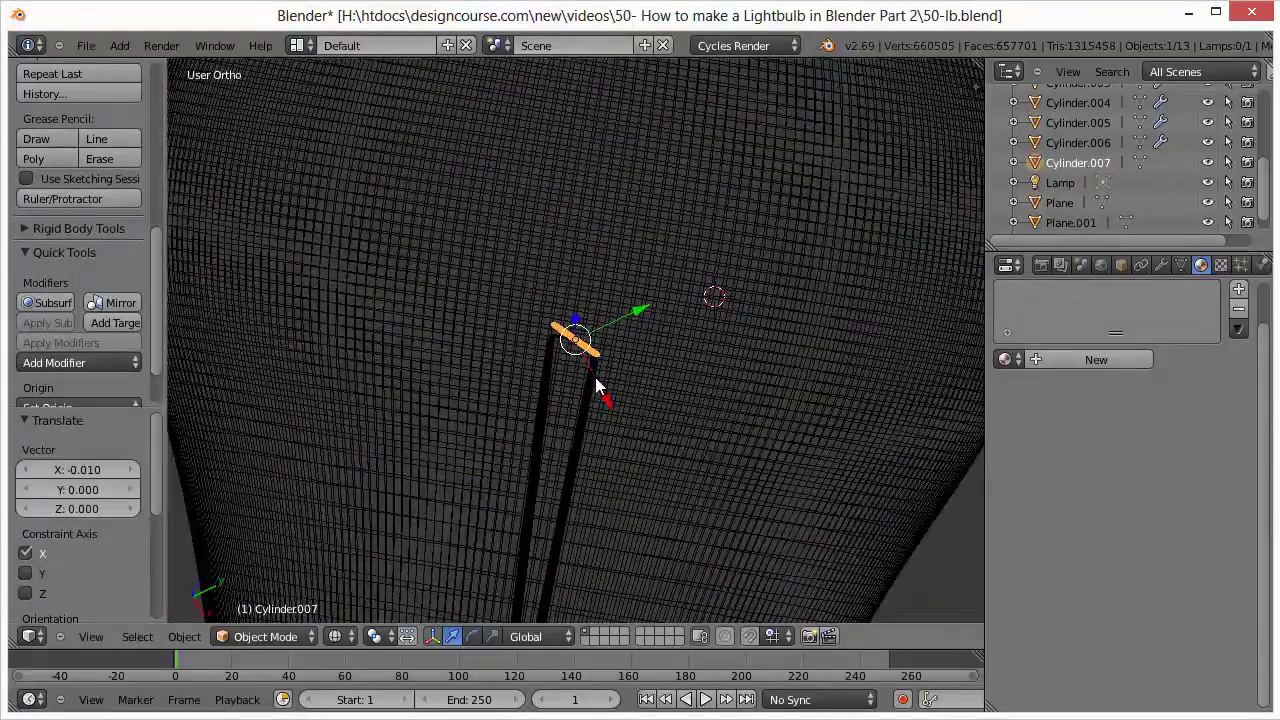
left_click_drag(600, 400, 608, 357)
left_click_drag(640, 314, 630, 330)
middle_click_drag(630, 330, 689, 326)
scroll(526, 420, "down", 5)
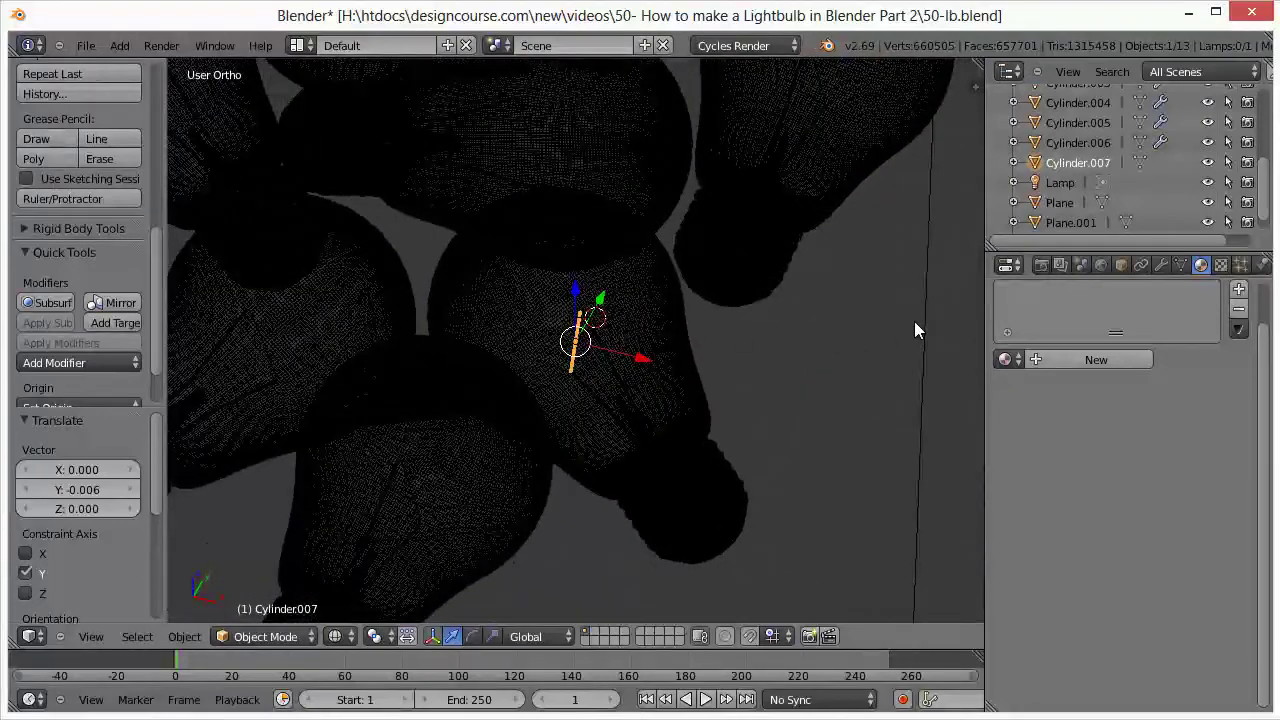
- Give Cylinder.007 a new Emission material with a yellow colour and strength 20
left_click(1098, 359)
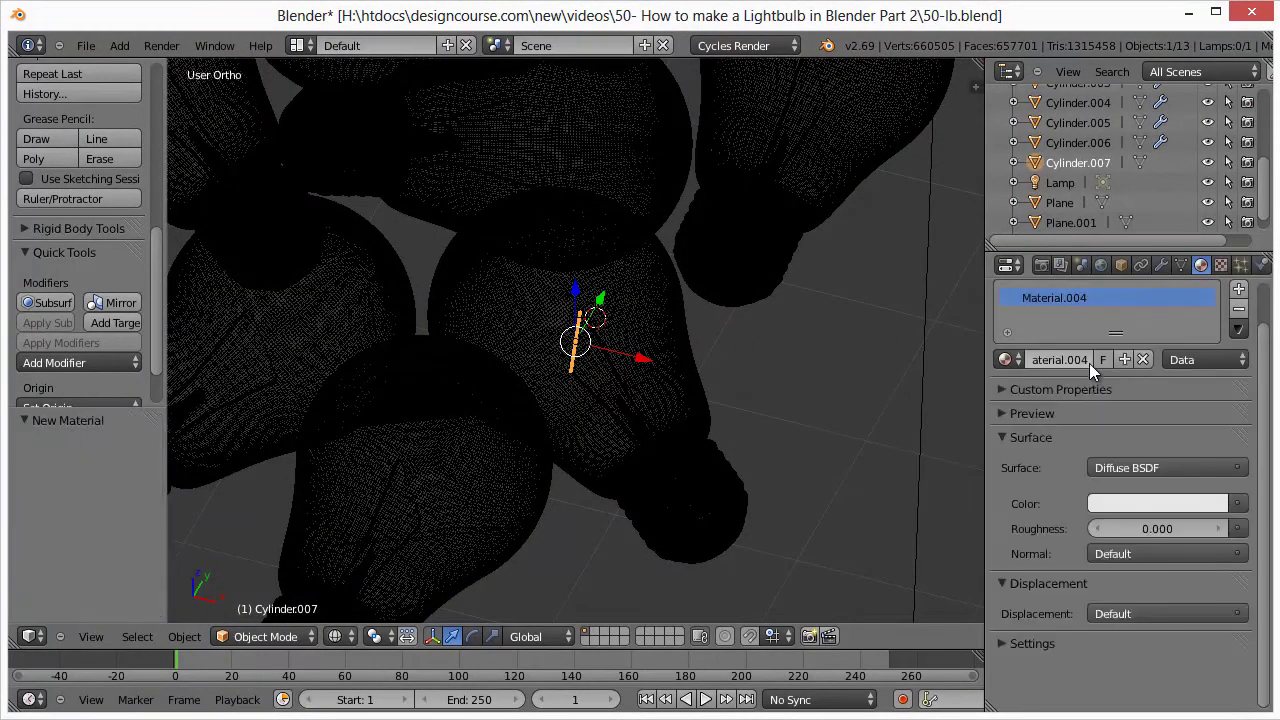
left_click(1126, 468)
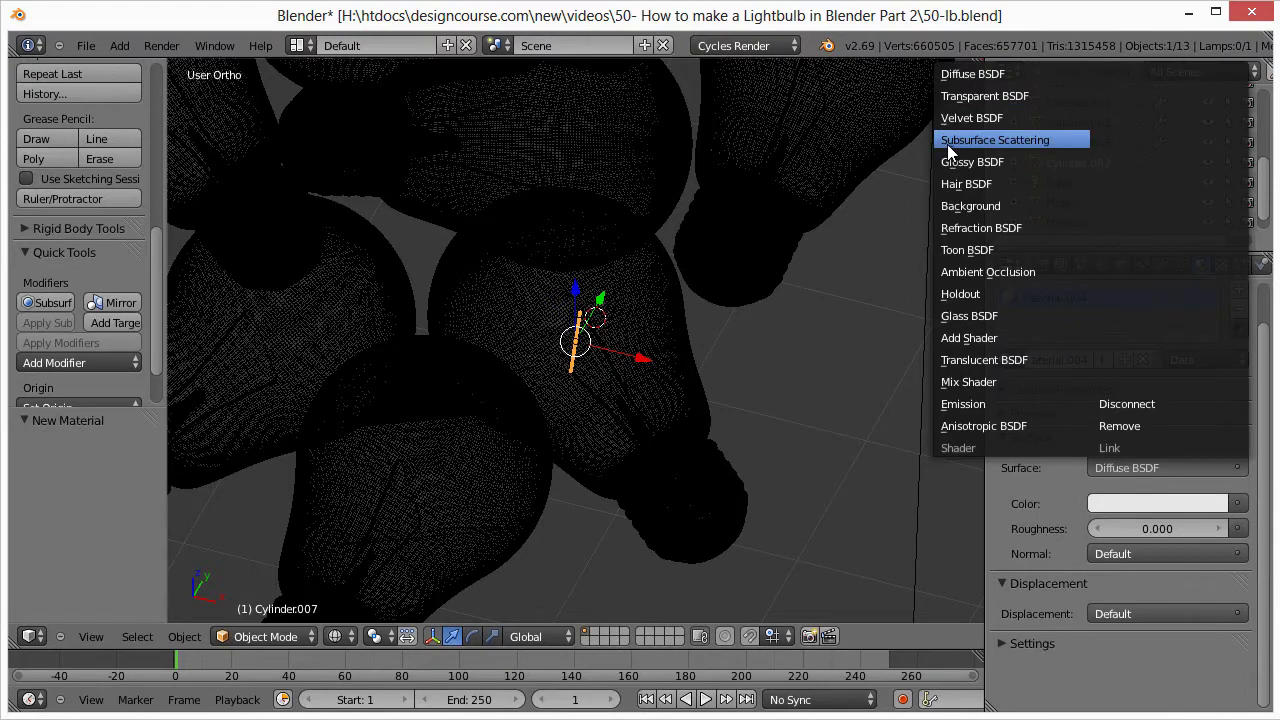
left_click(965, 404)
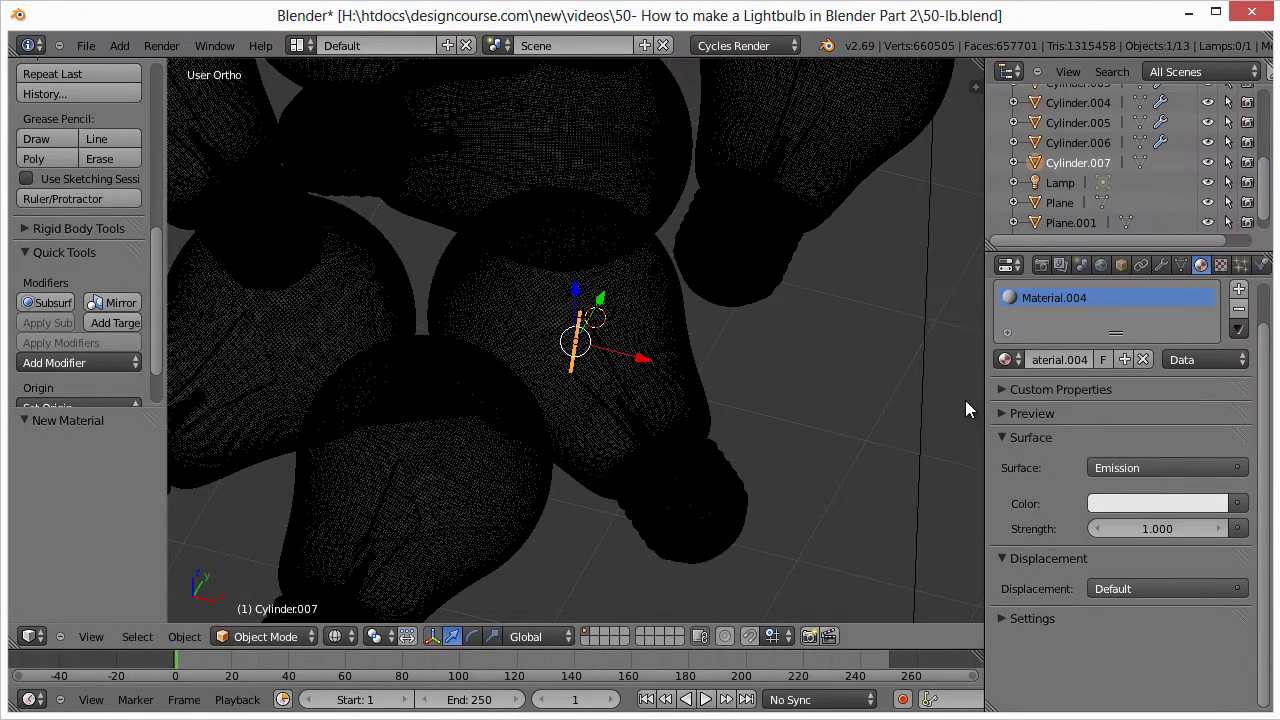
left_click(1110, 508)
mouse_move(1090, 320)
left_mouse_down()
mouse_move(1071, 323)
mouse_move(1080, 334)
left_mouse_up()
left_click(1145, 528)
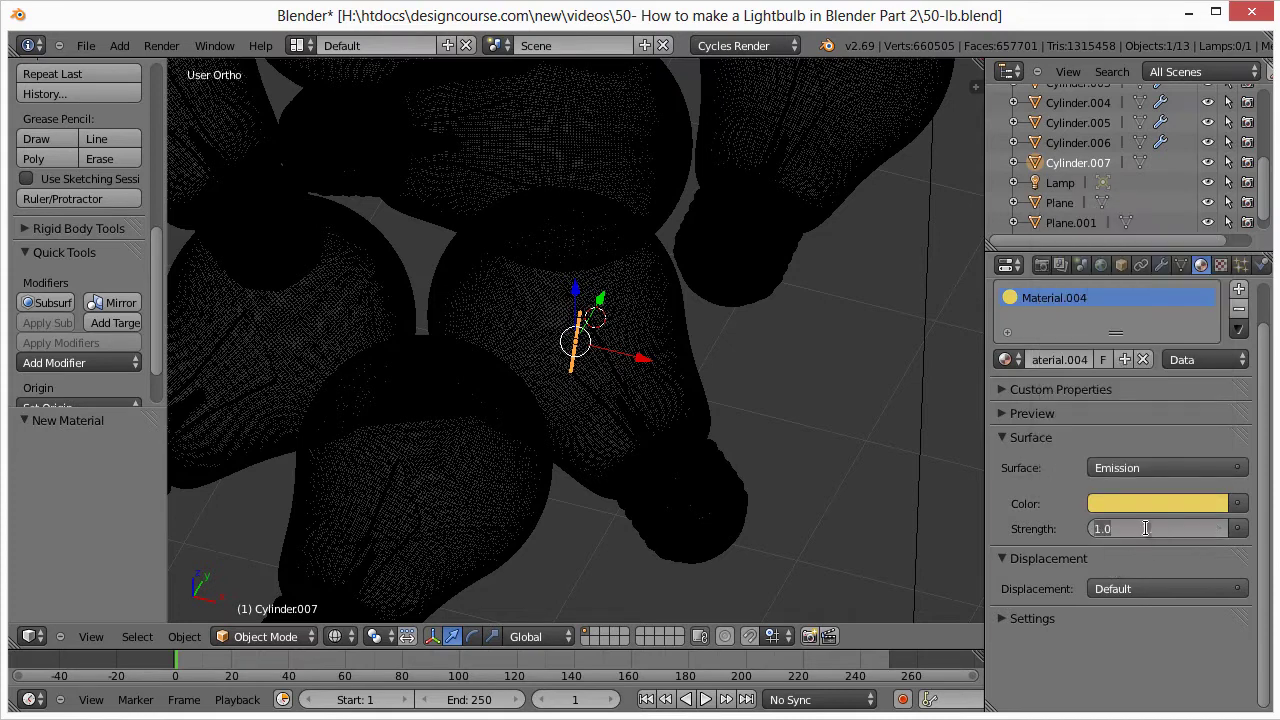
type("20")
key("Return")
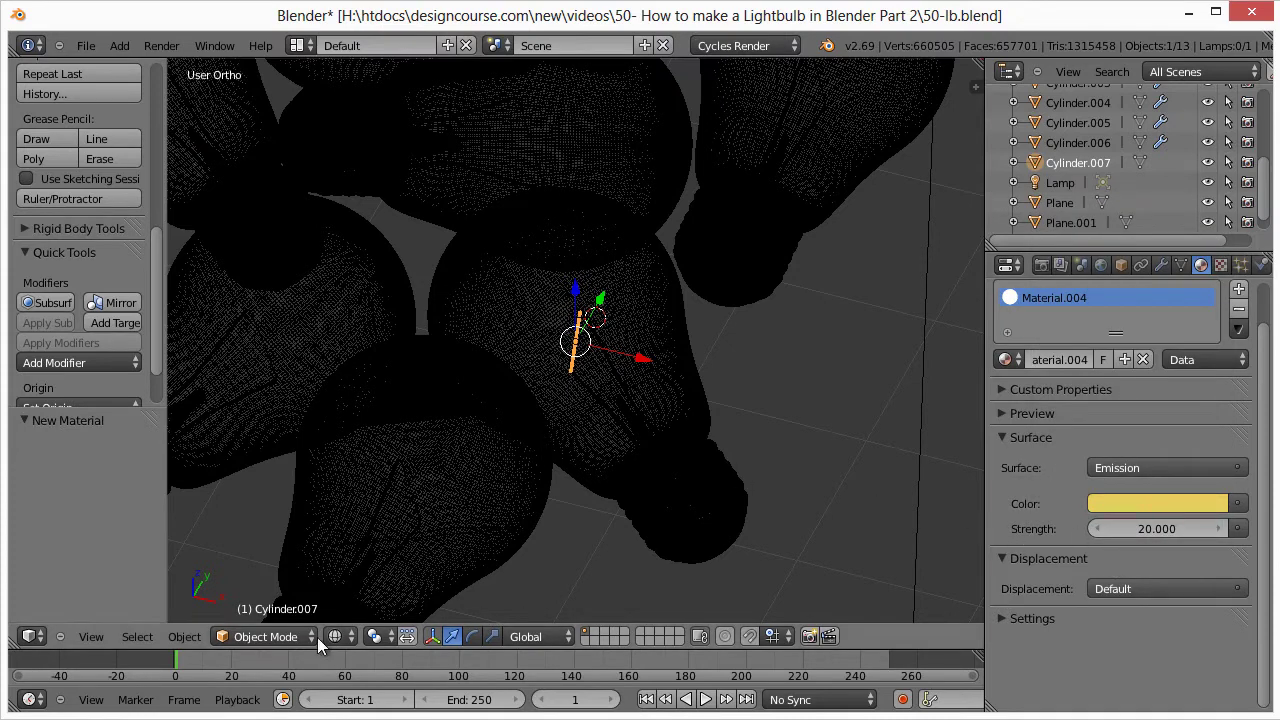
scroll(539, 497, "down", 4)
middle_click_drag(539, 497, 486, 463)
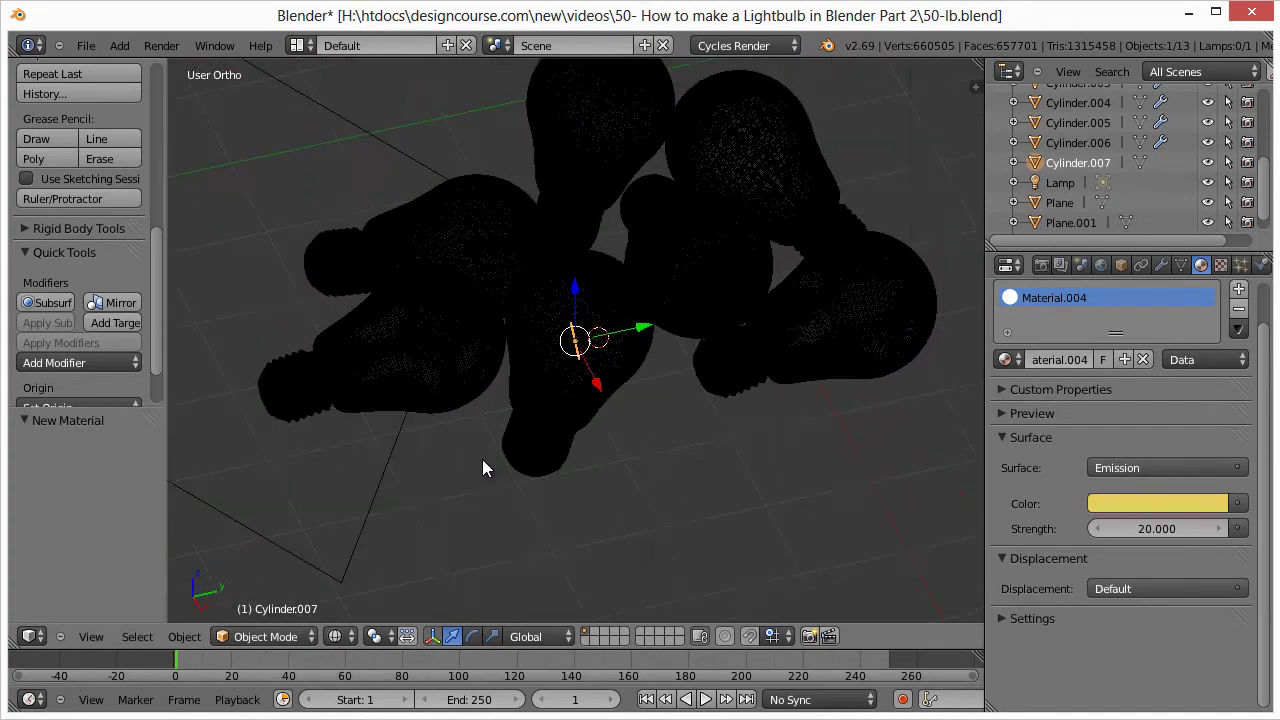
- Switch the viewport to Rendered shading and move the 3D cursor beside the bulbs
left_click(286, 640)
left_click(286, 640)
left_click(335, 637)
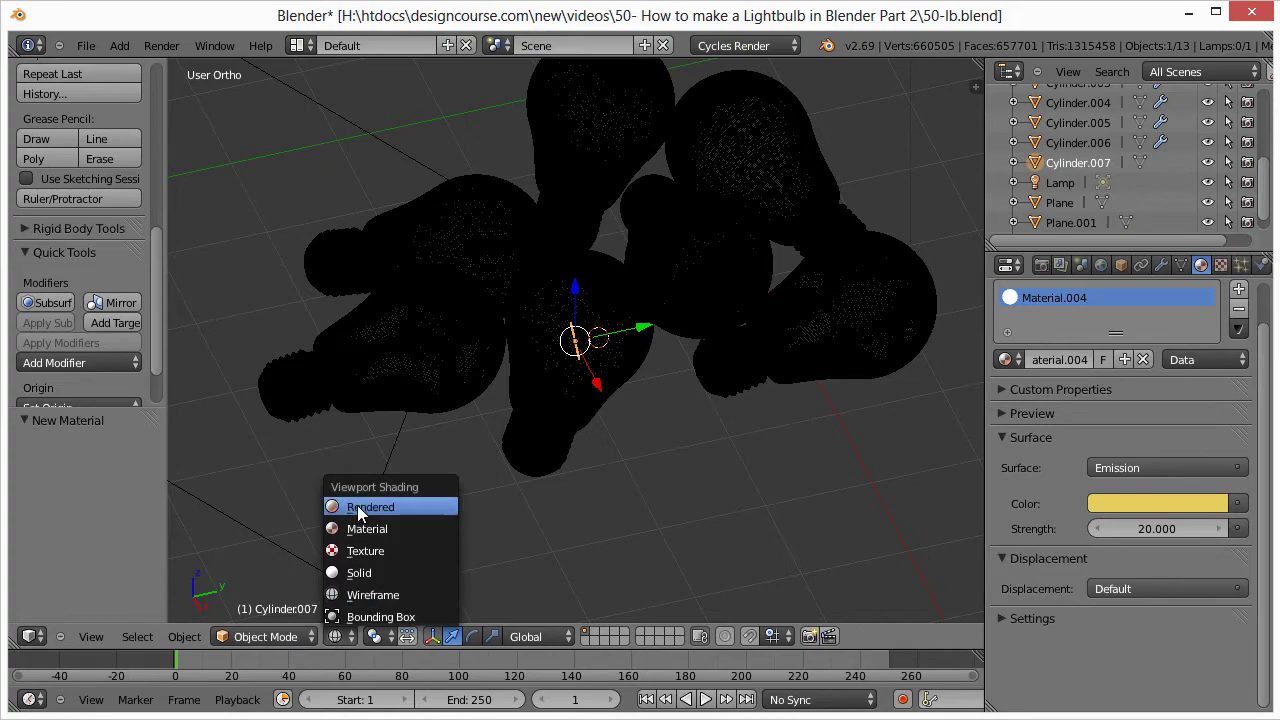
key("Return")
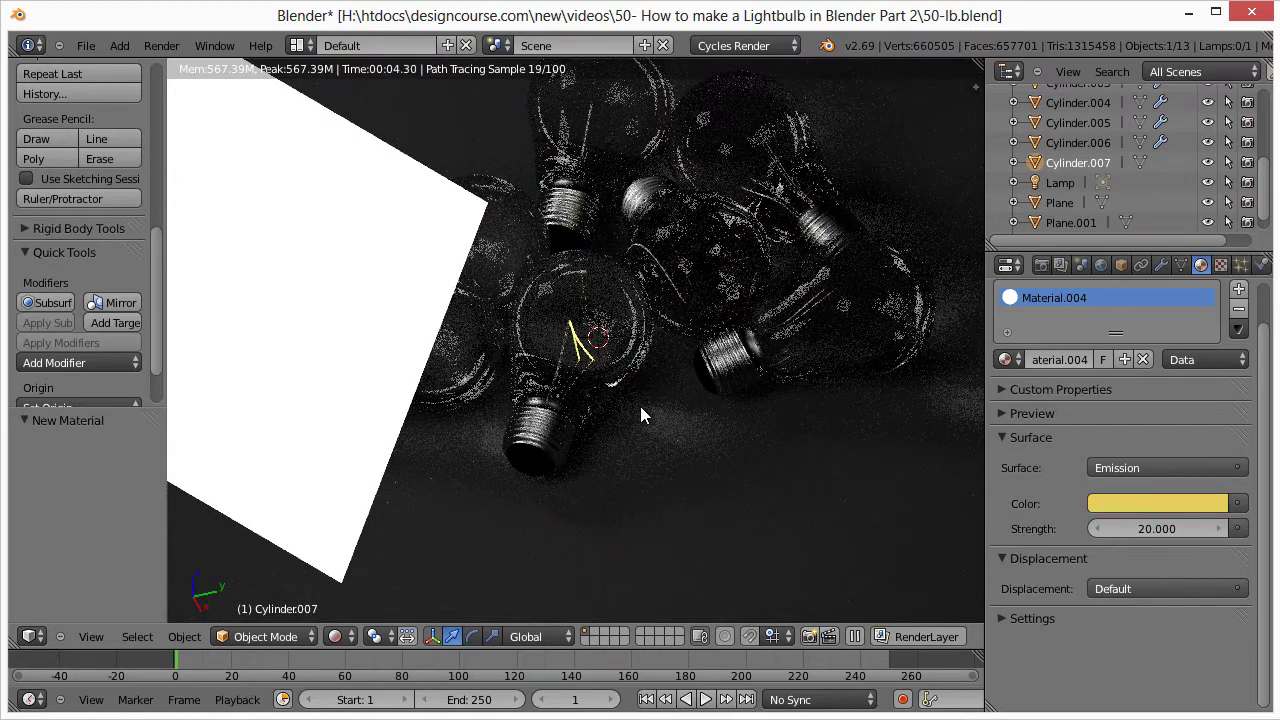
scroll(648, 451, "up", 2)
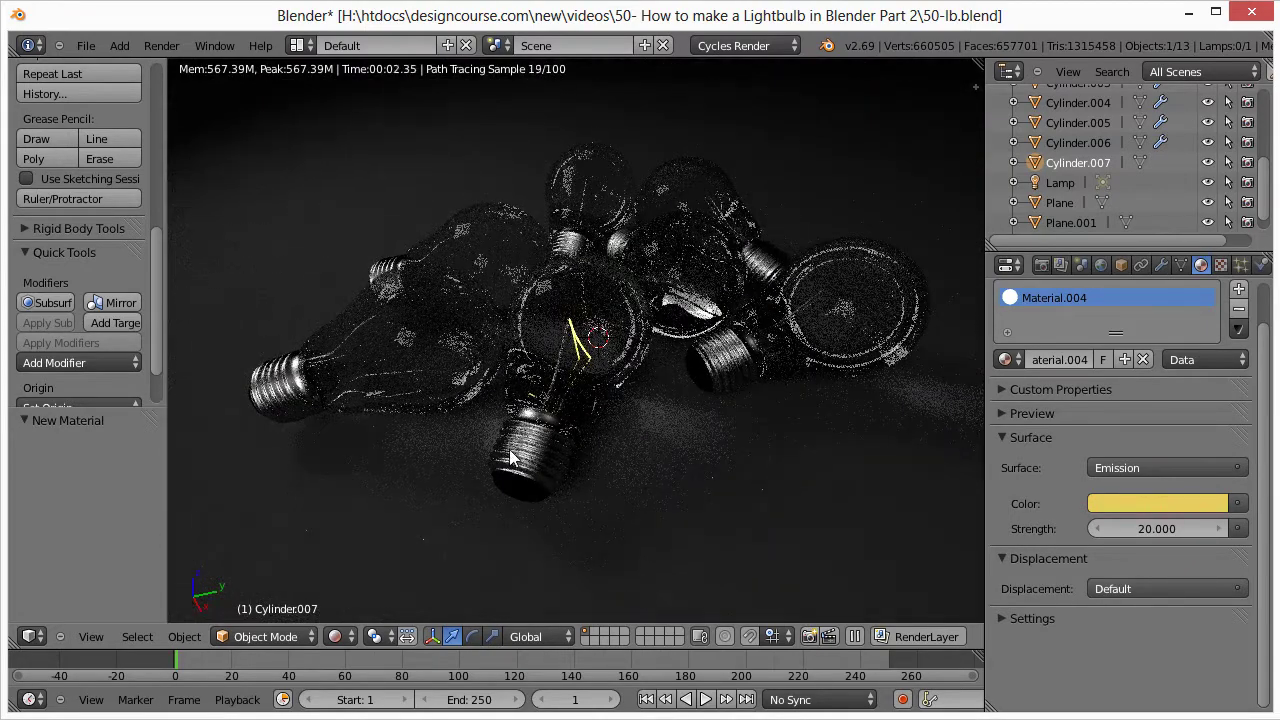
scroll(648, 442, "up", 3)
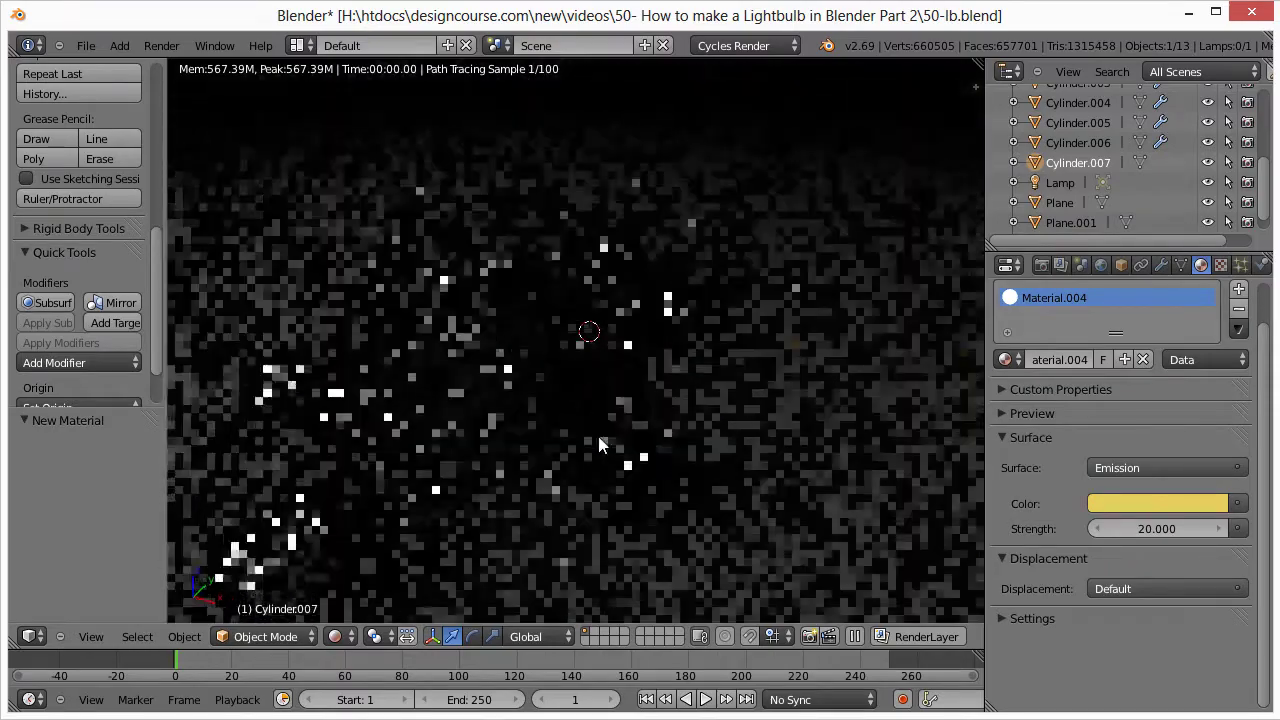
scroll(522, 443, "up", 1)
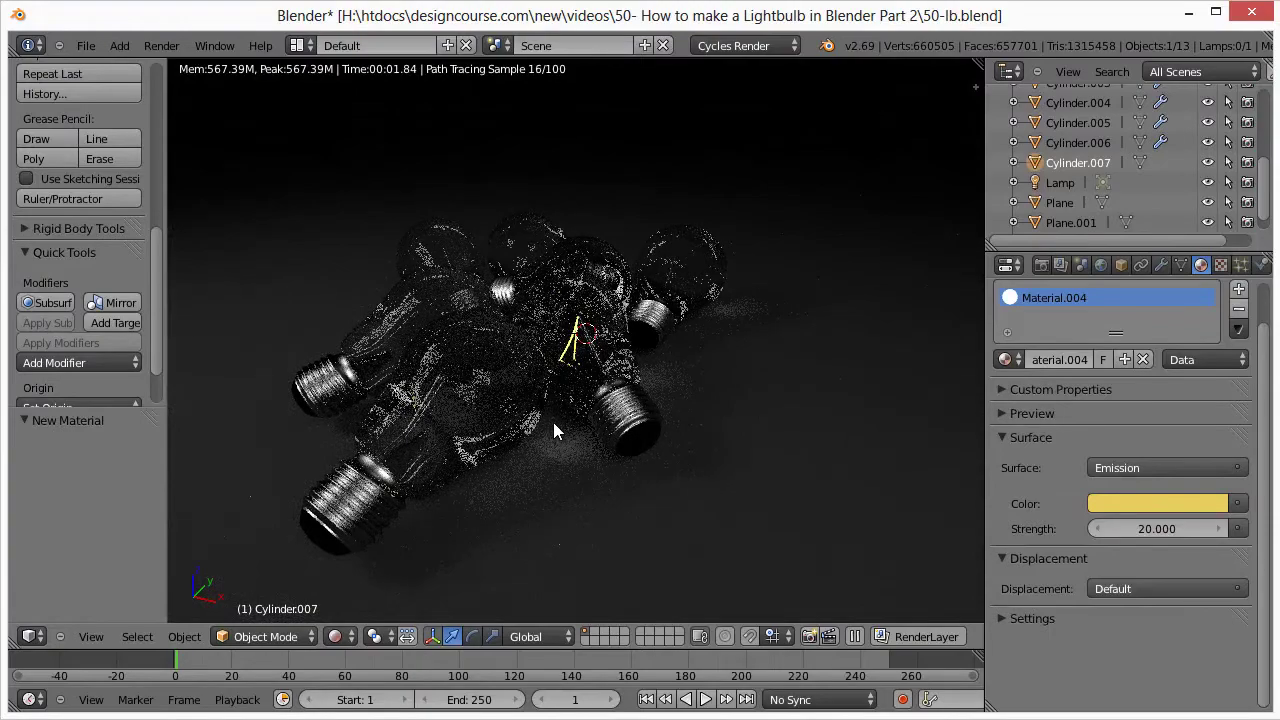
scroll(553, 422, "up", 3)
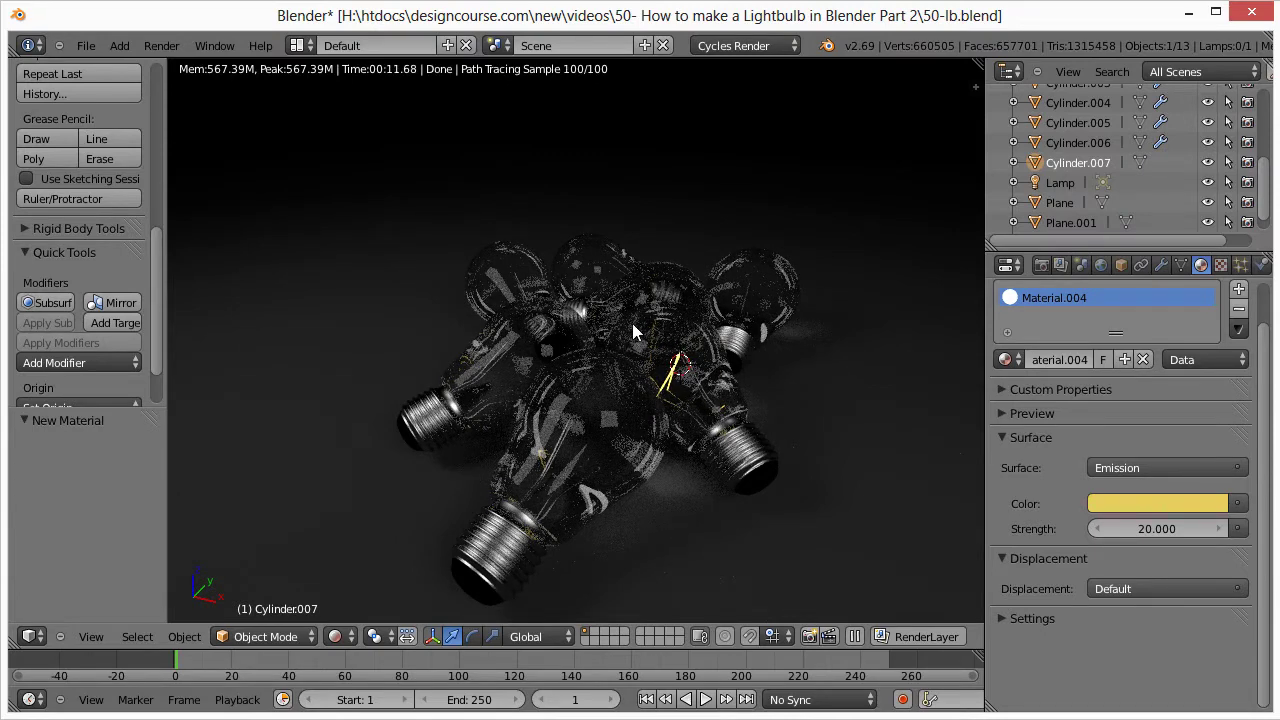
left_click(823, 386)
left_click(854, 467)
left_click(878, 427)
- Raise the emission strength to 60, then to 300
left_click(1146, 529)
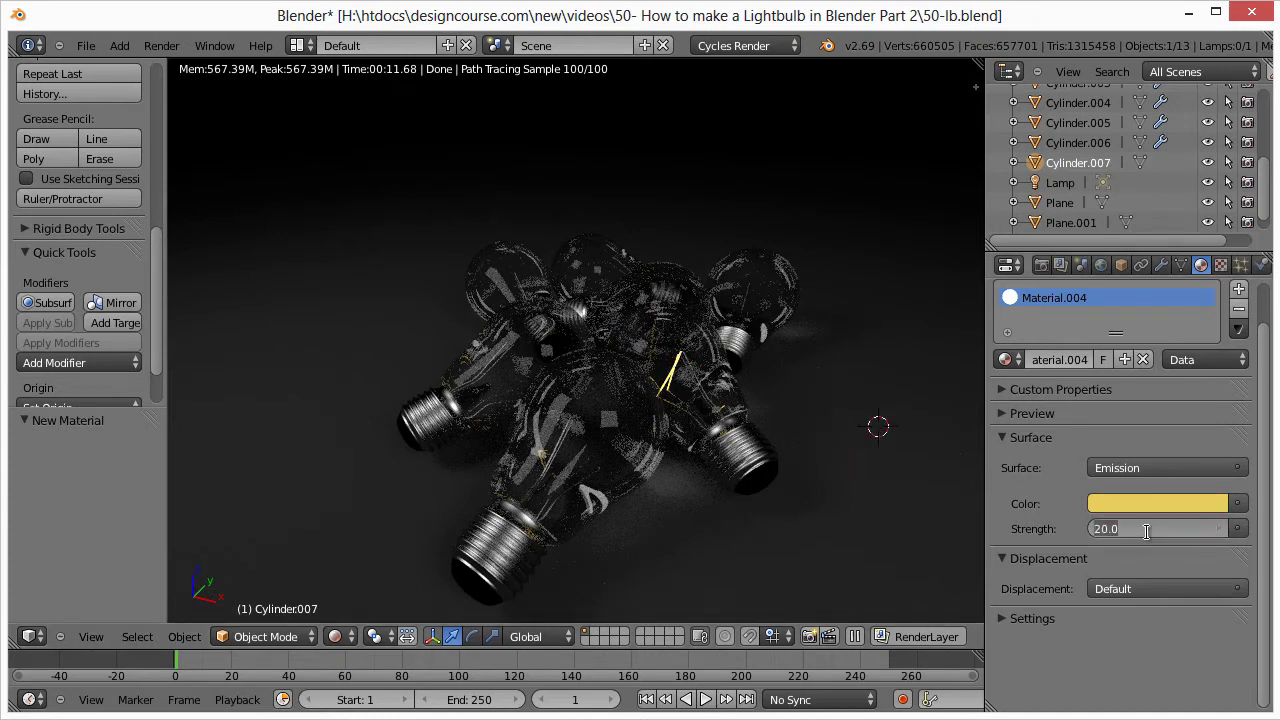
type("60")
key("Return")
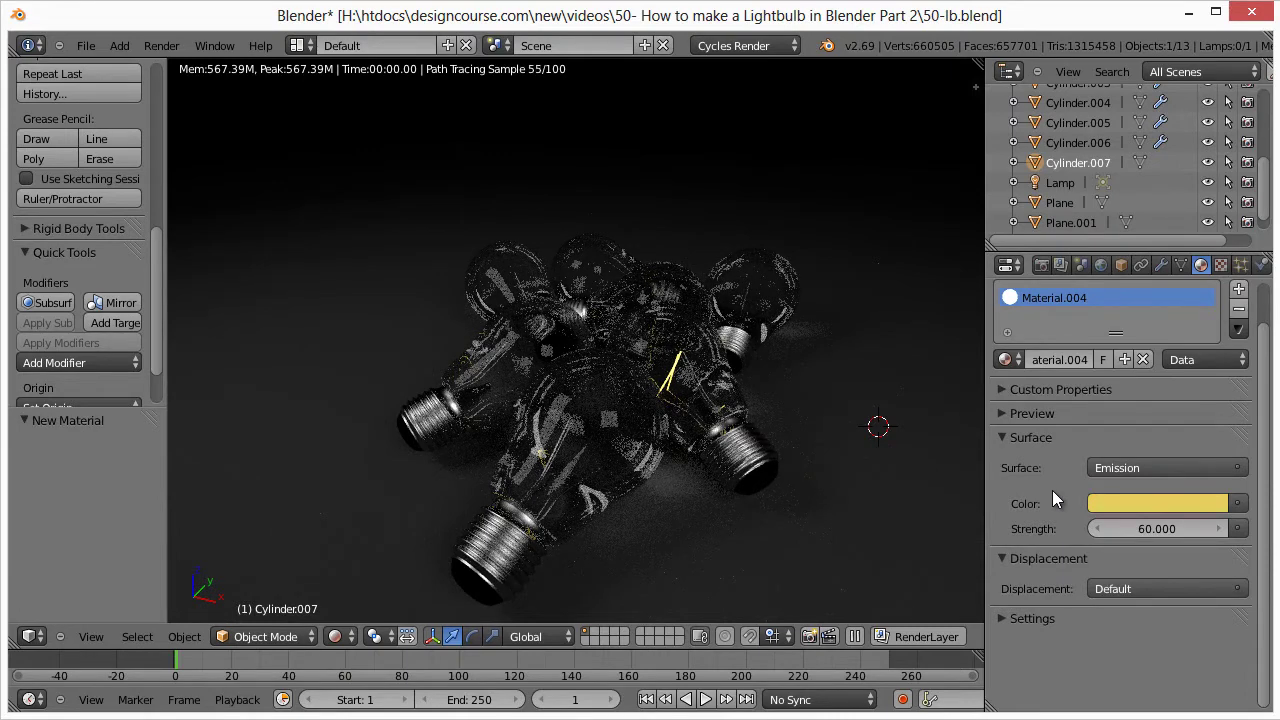
left_click(1164, 528)
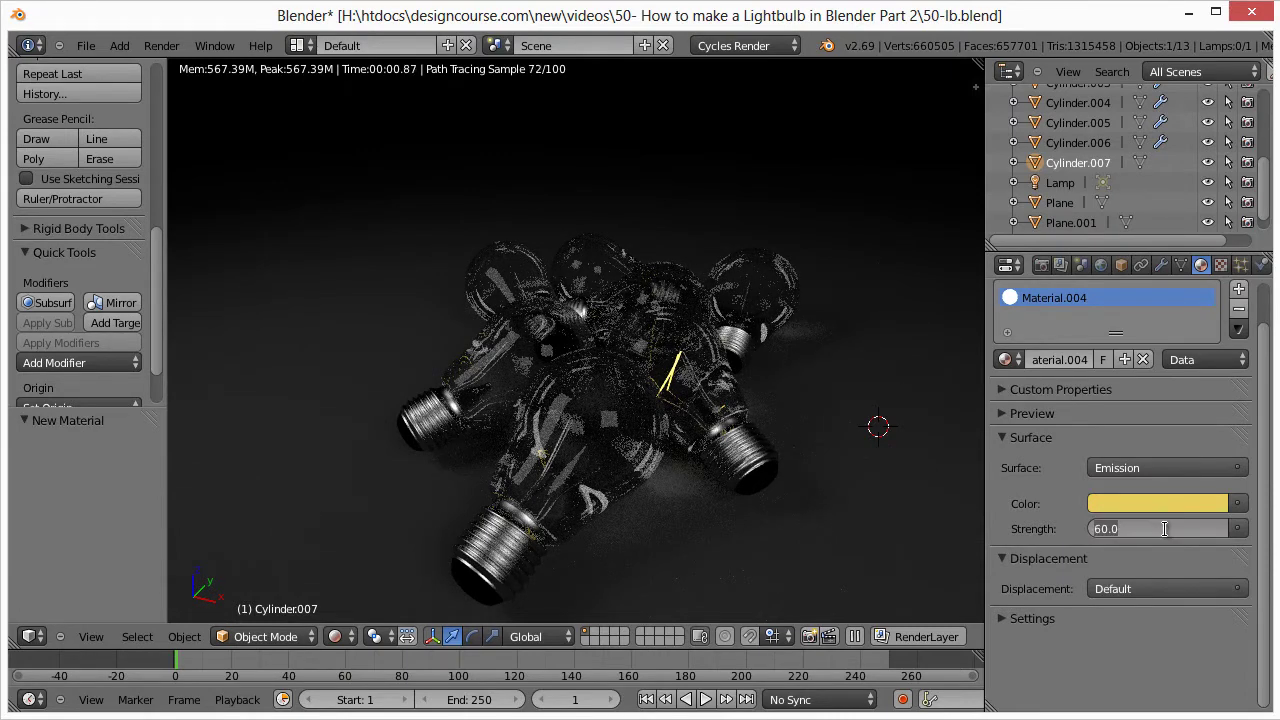
type("300")
key("Return")
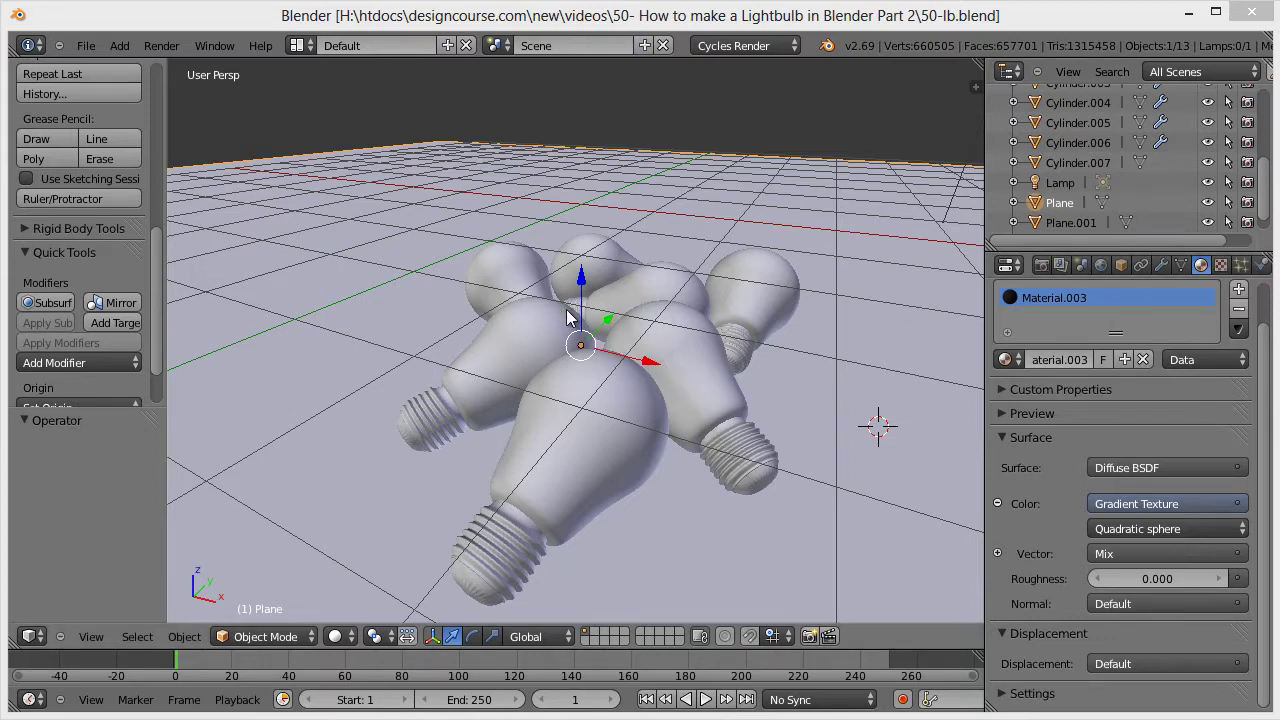
- Check the video page in the browser, then return to Blender
key("alt+Tab")
key("End")
key("ctrl+shift+Left")
key("ctrl+shift+Left")
key("ctrl+shift+Left")
key("ctrl+shift+Left")
key("ctrl+shift+Left")
key("ctrl+shift+Left")
key("ctrl+shift+Left")
key("ctrl+shift+Left")
key("Left")
key("alt+Tab")
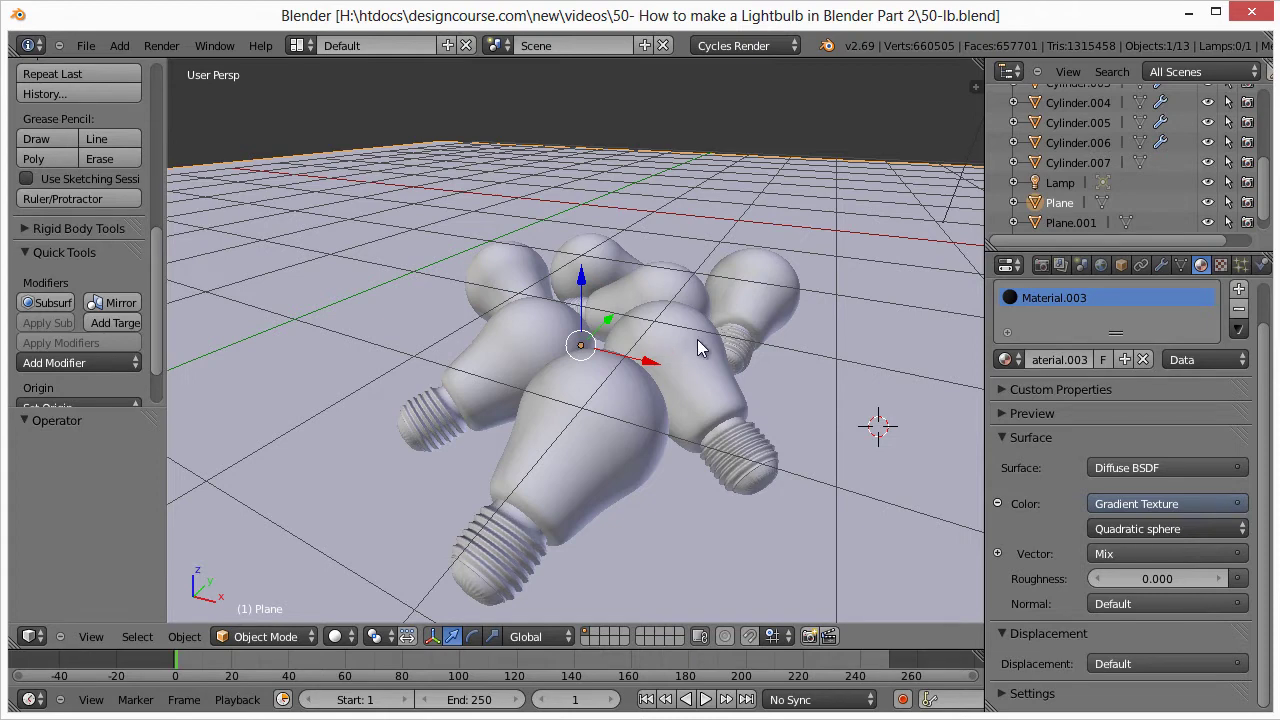
- Move Cylinder.007 to scene layer 2 and show the Render Layers settings
scroll(1100, 165, "down", 1)
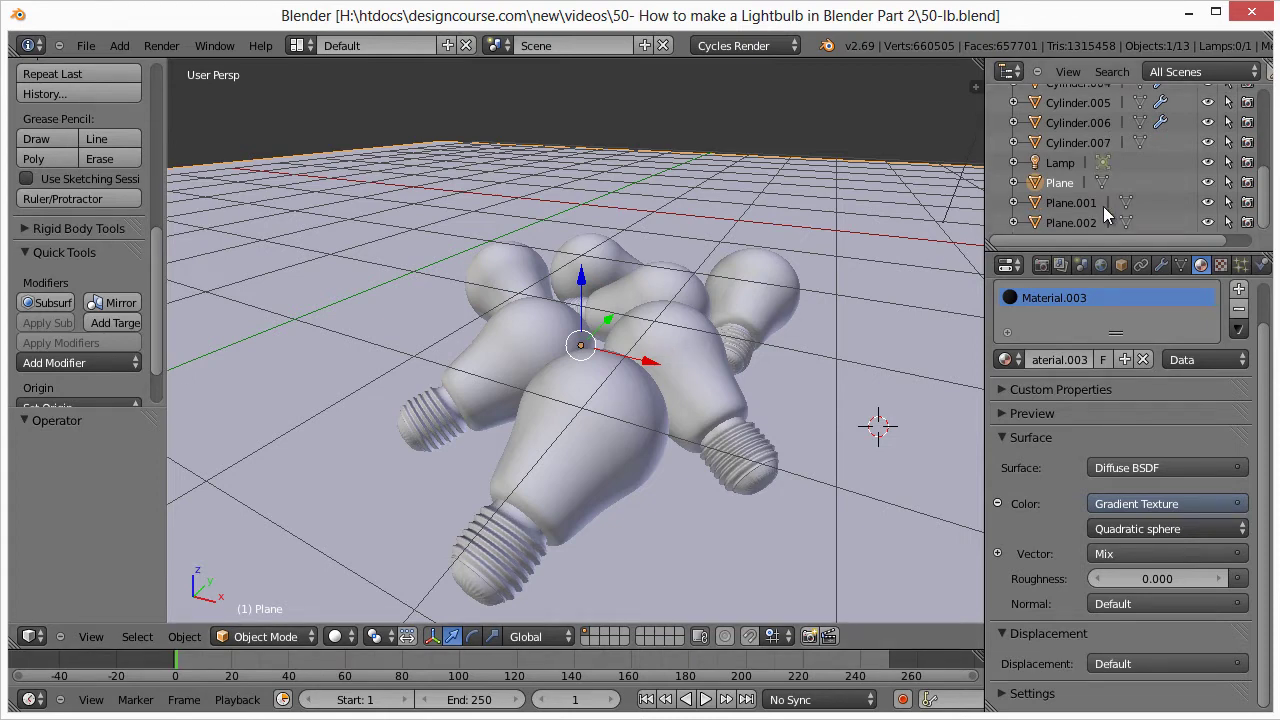
left_click(1077, 142)
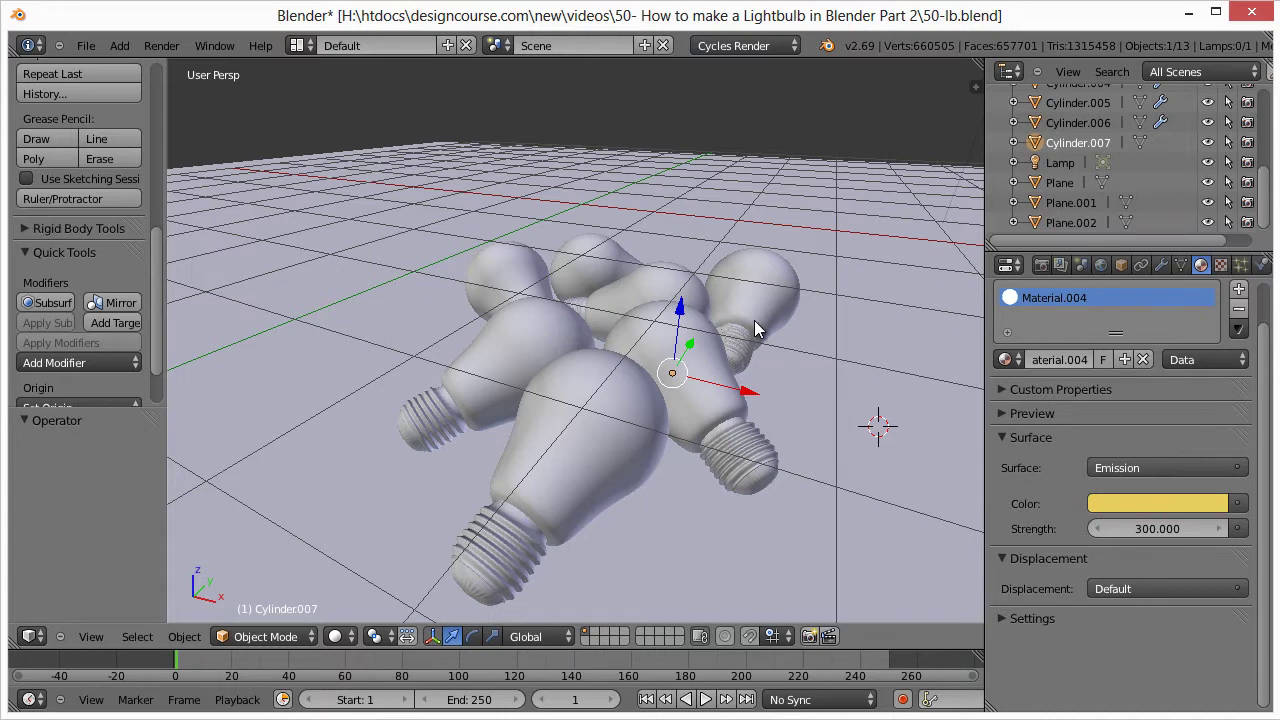
key("m")
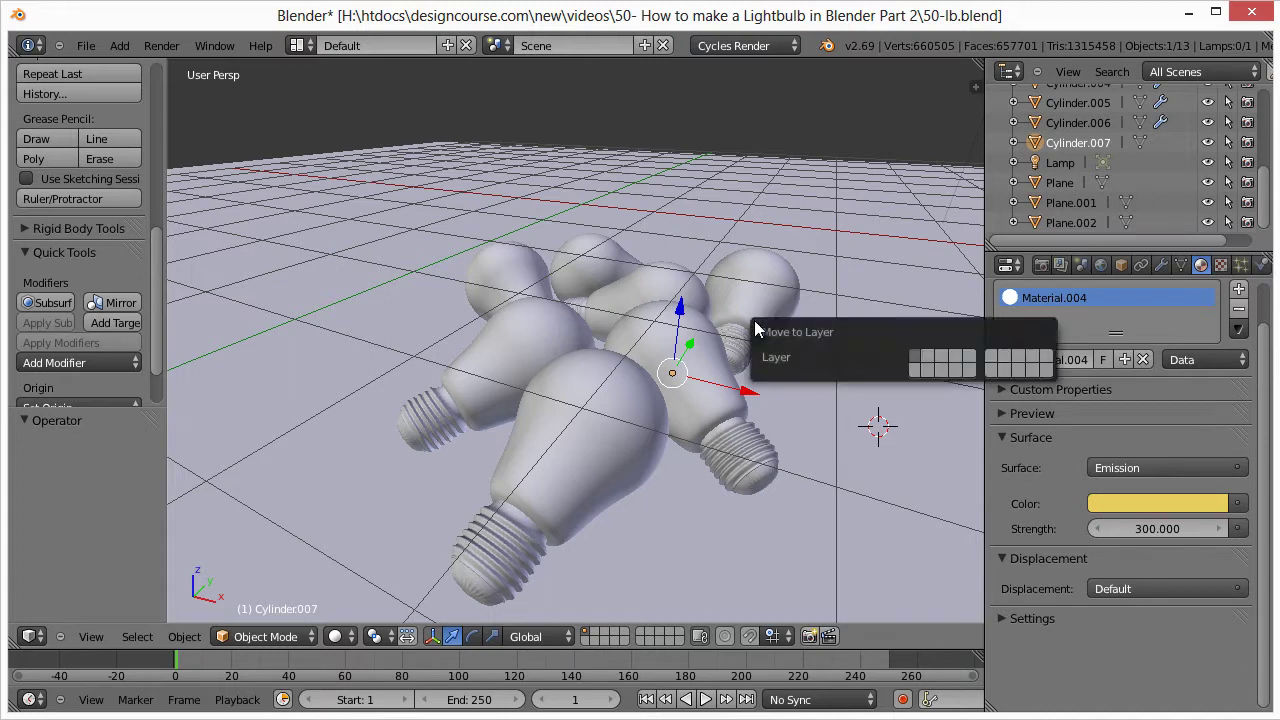
left_click(928, 362)
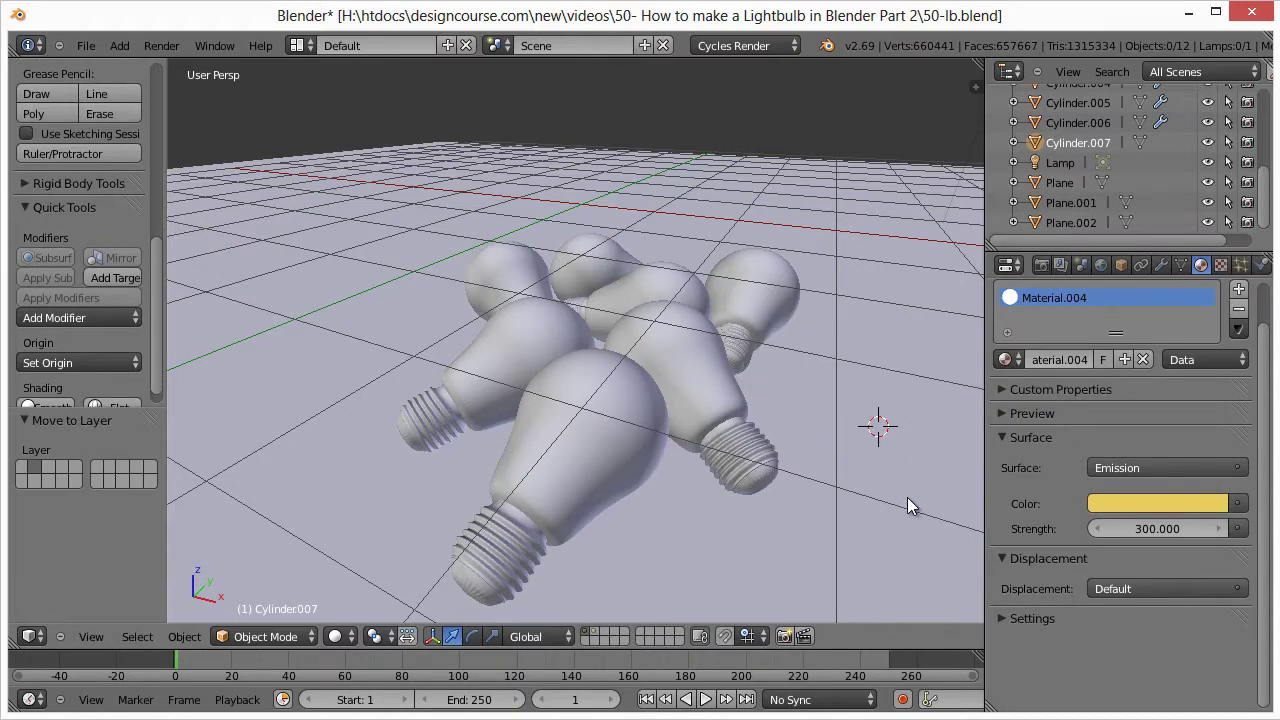
left_click(1060, 266)
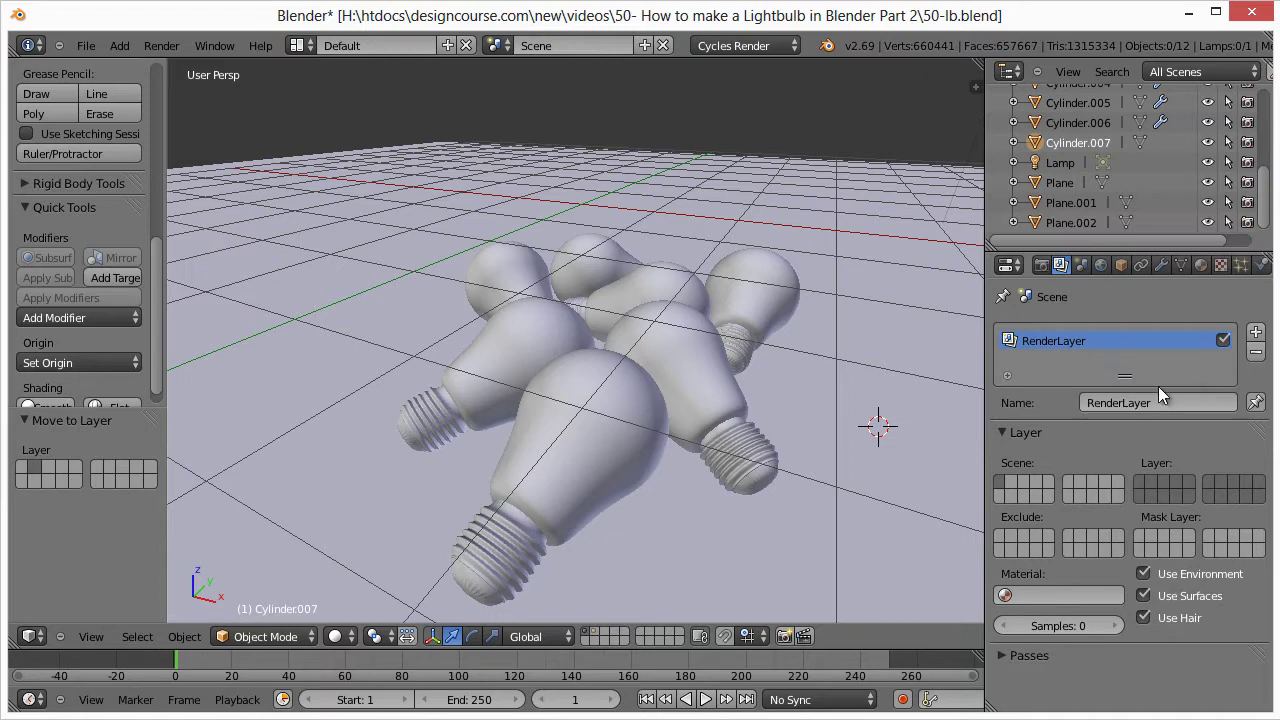
- Show scene layer 2 as well and add a render layer named Glower
left_click(1008, 481, "shift")
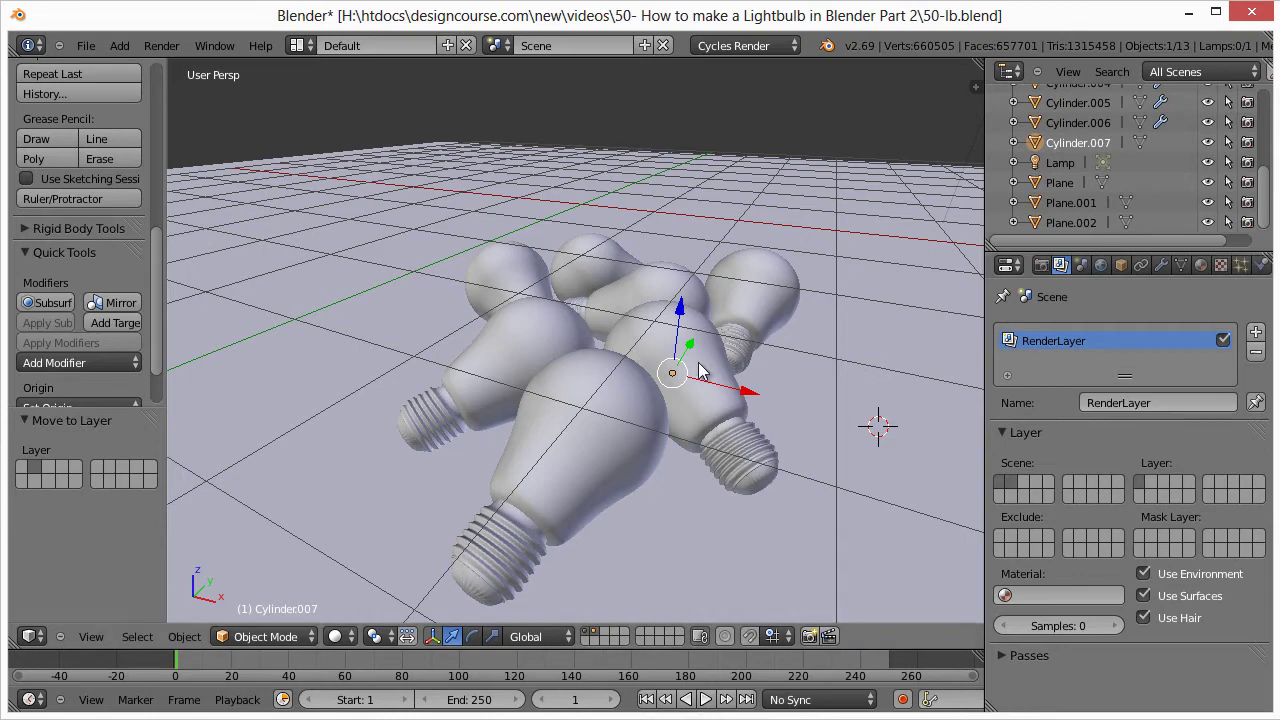
left_click(1256, 331)
left_click(1133, 402)
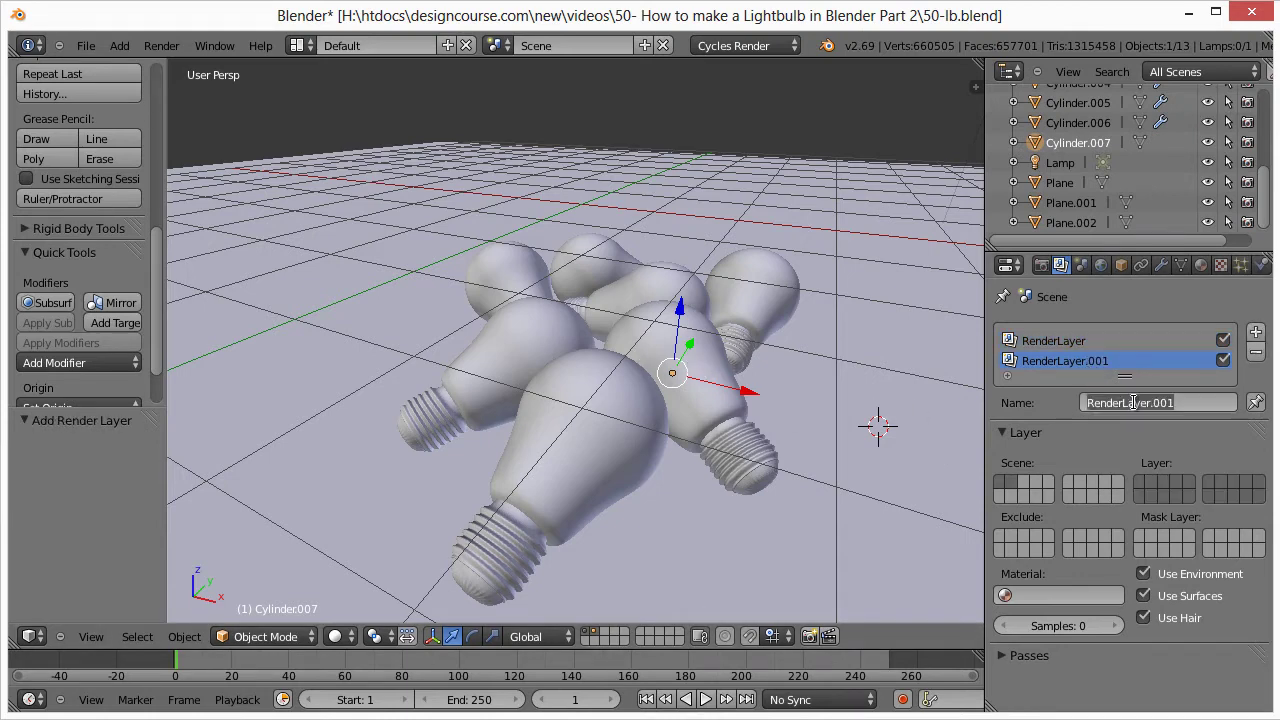
type("Scene")
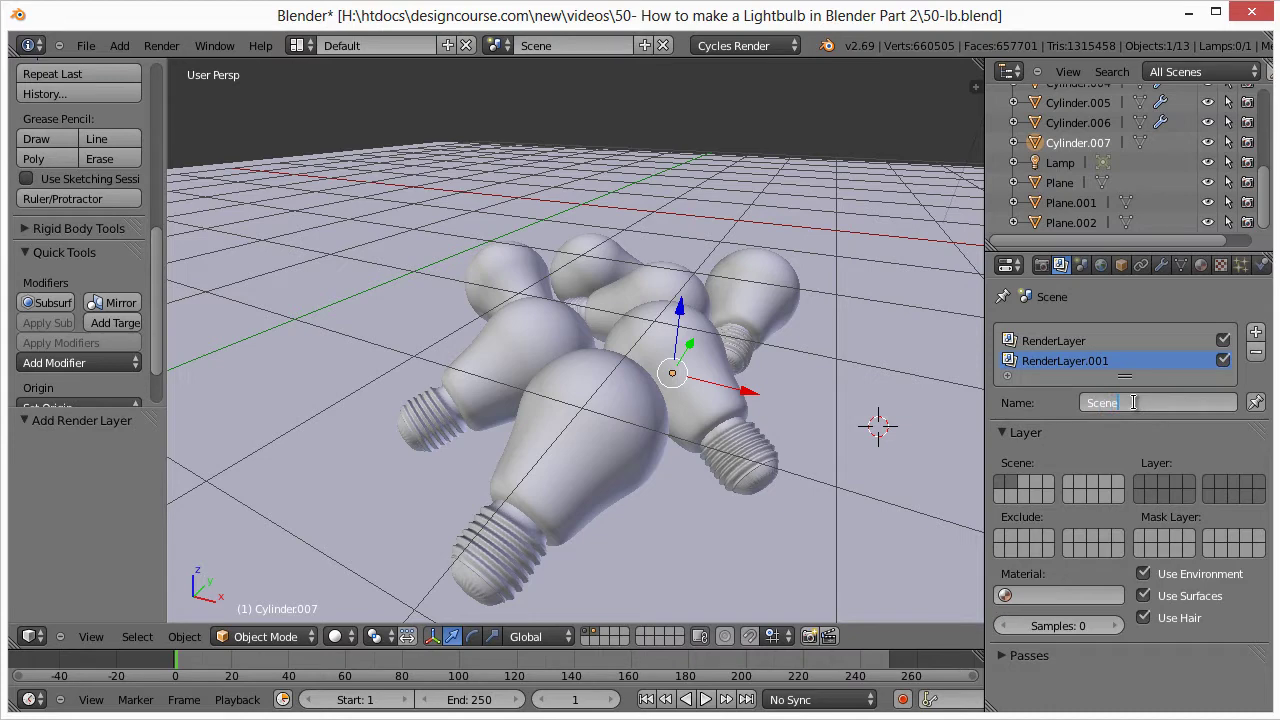
key("BackSpace")
key("BackSpace")
key("BackSpace")
key("BackSpace")
key("BackSpace")
type("Glower")
key("Return")
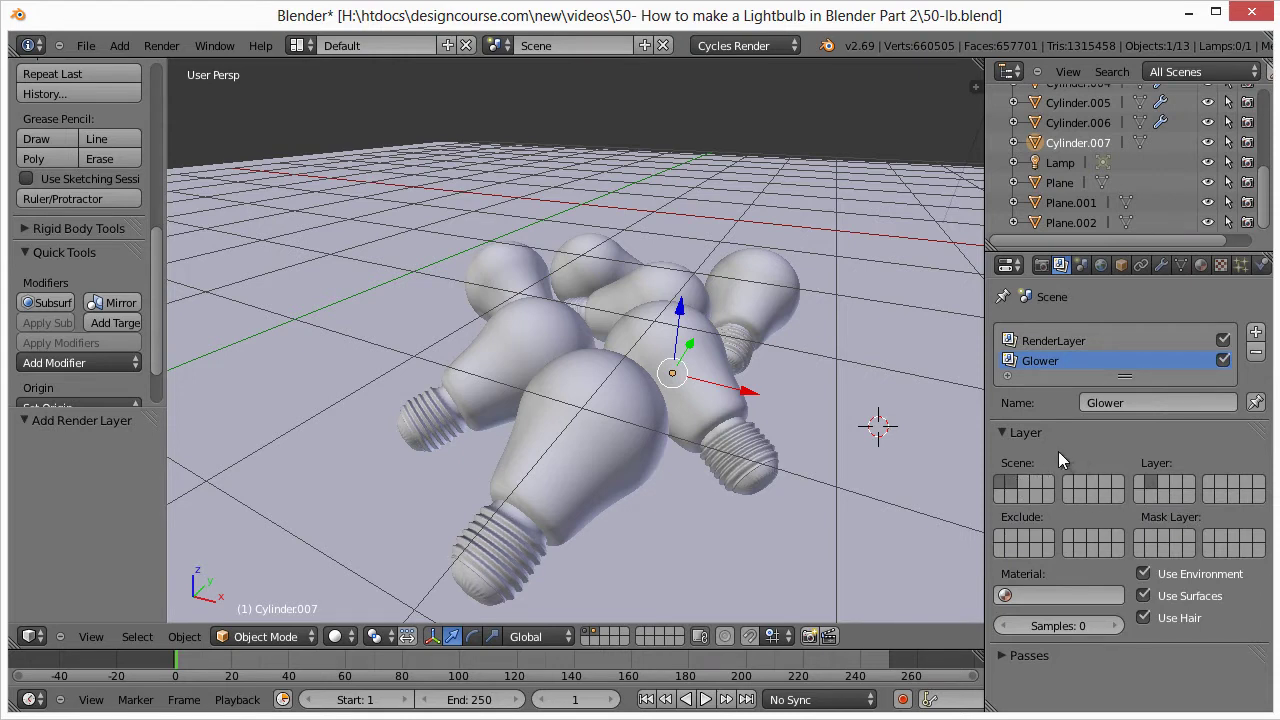
- Set the render tiles to 256 in the Performance settings
left_click(1075, 341)
left_click(1074, 360)
left_click(1074, 341)
left_click(1071, 366)
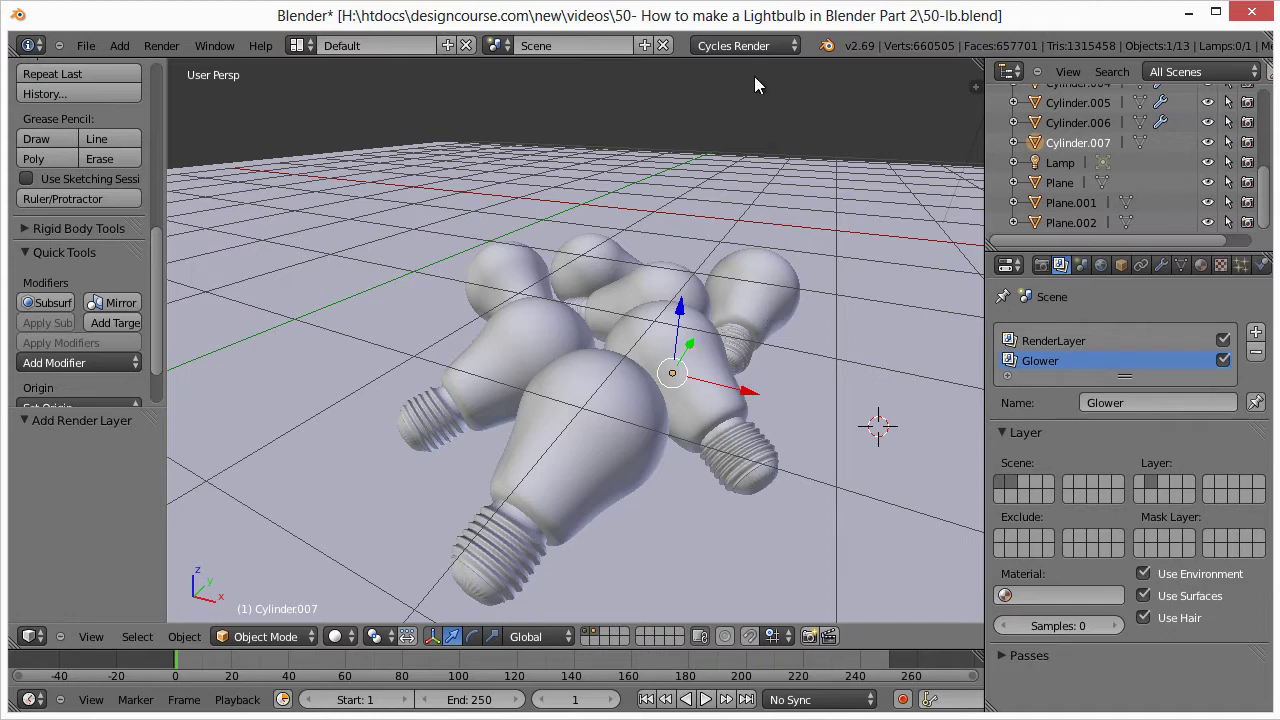
left_click(1041, 265)
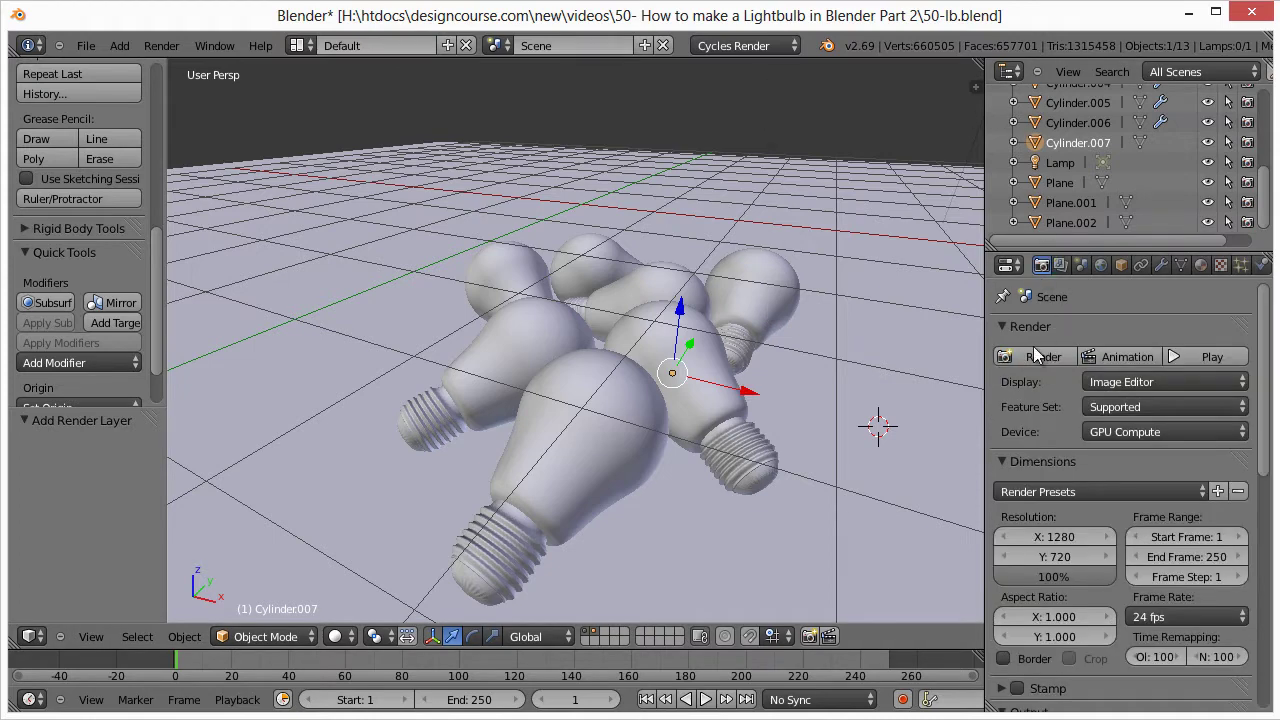
scroll(1061, 471, "down", 10)
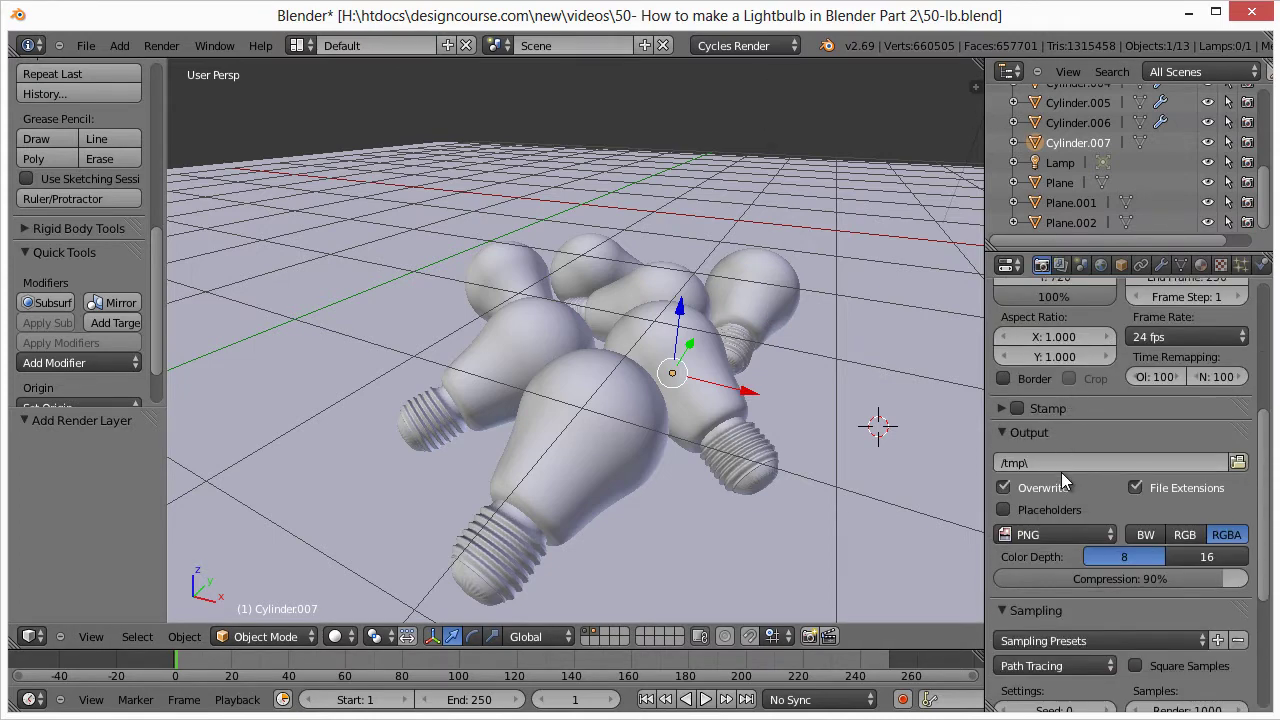
scroll(1061, 486, "down", 3)
left_click(1044, 652)
scroll(1044, 652, "down", 3)
left_click(1060, 662)
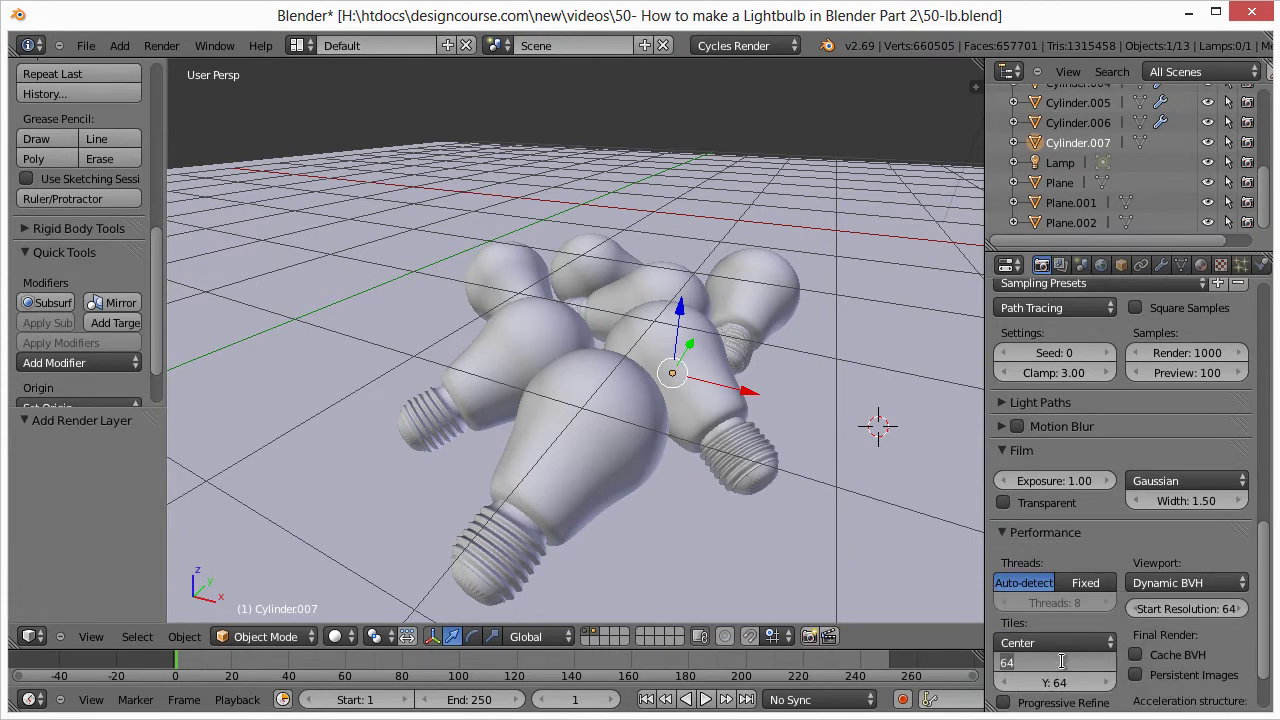
type("256")
key("Return")
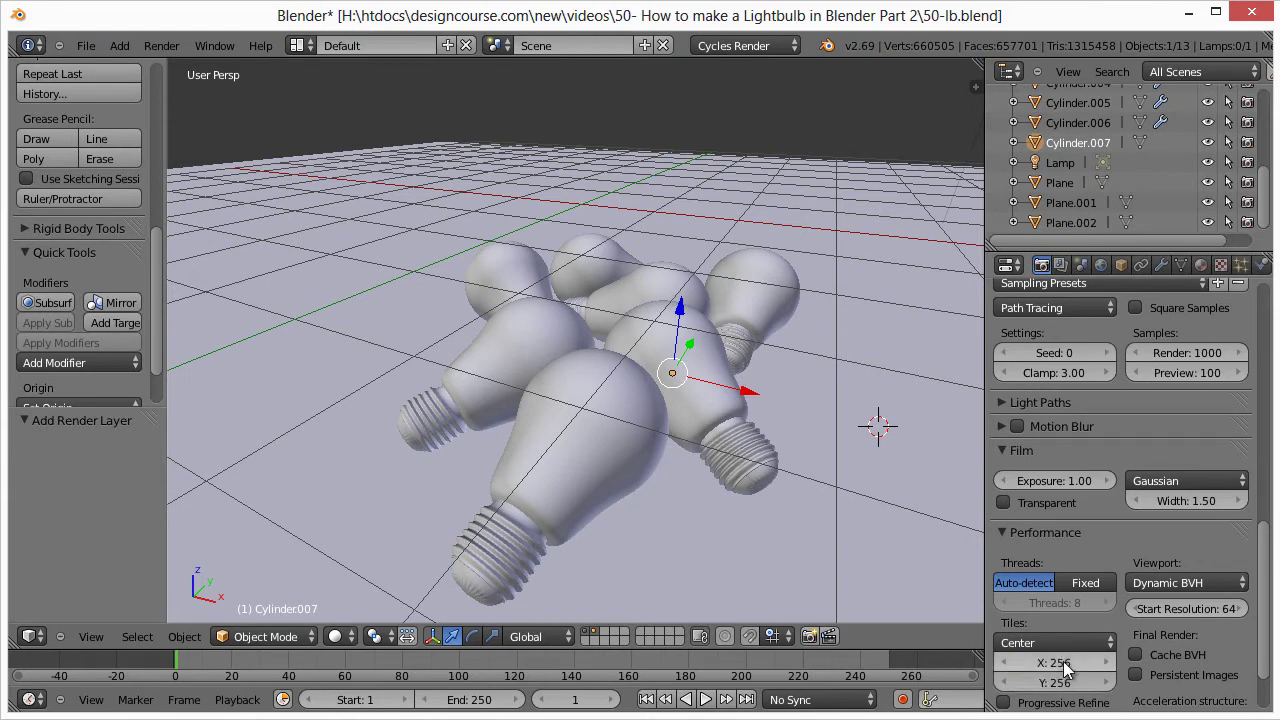
- Set the Cycles render samples to 1500
scroll(1111, 544, "up", 6)
scroll(1111, 544, "down", 4)
scroll(1111, 544, "down", 4)
scroll(1150, 370, "up", 2)
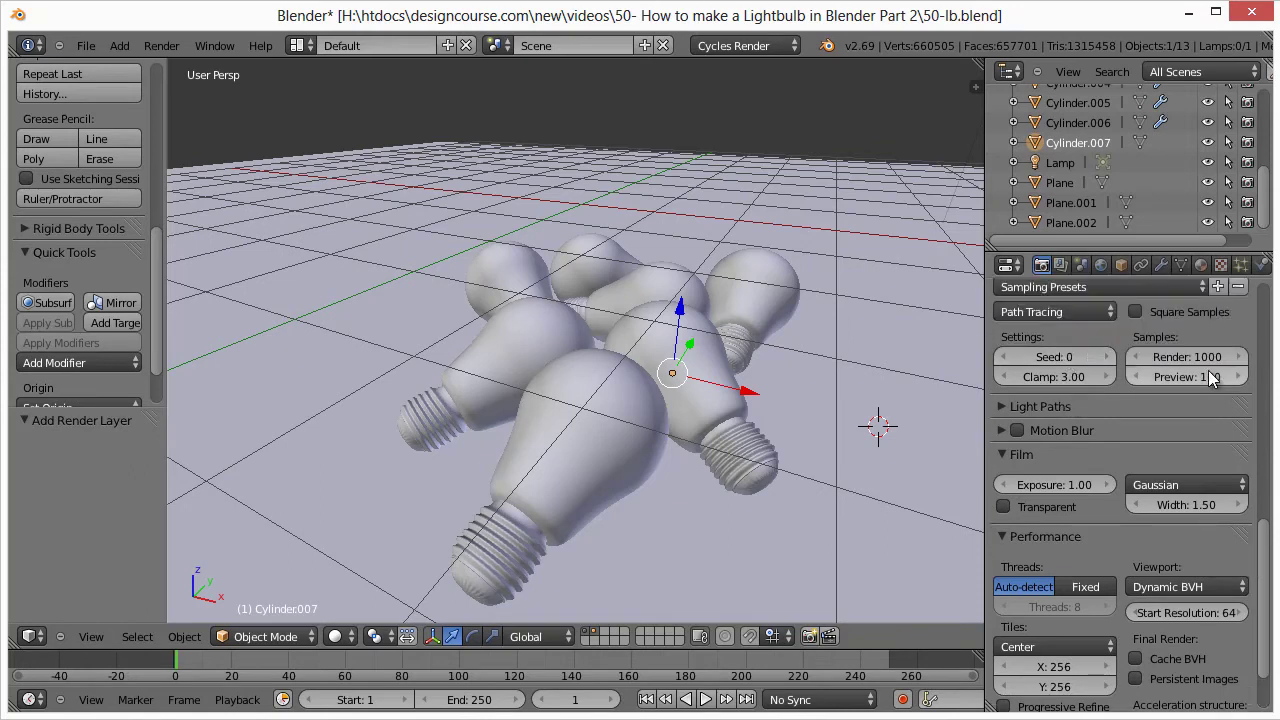
left_click(1212, 355)
type("1001")
type("1500")
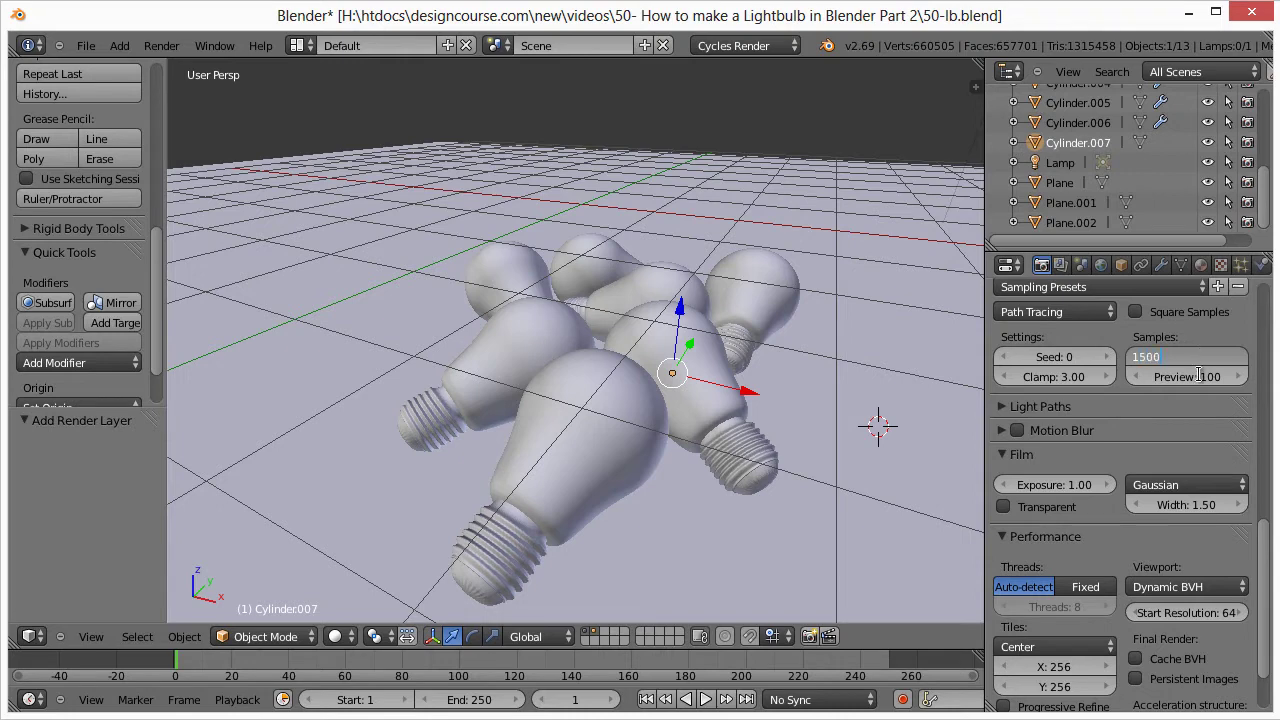
key("Return")
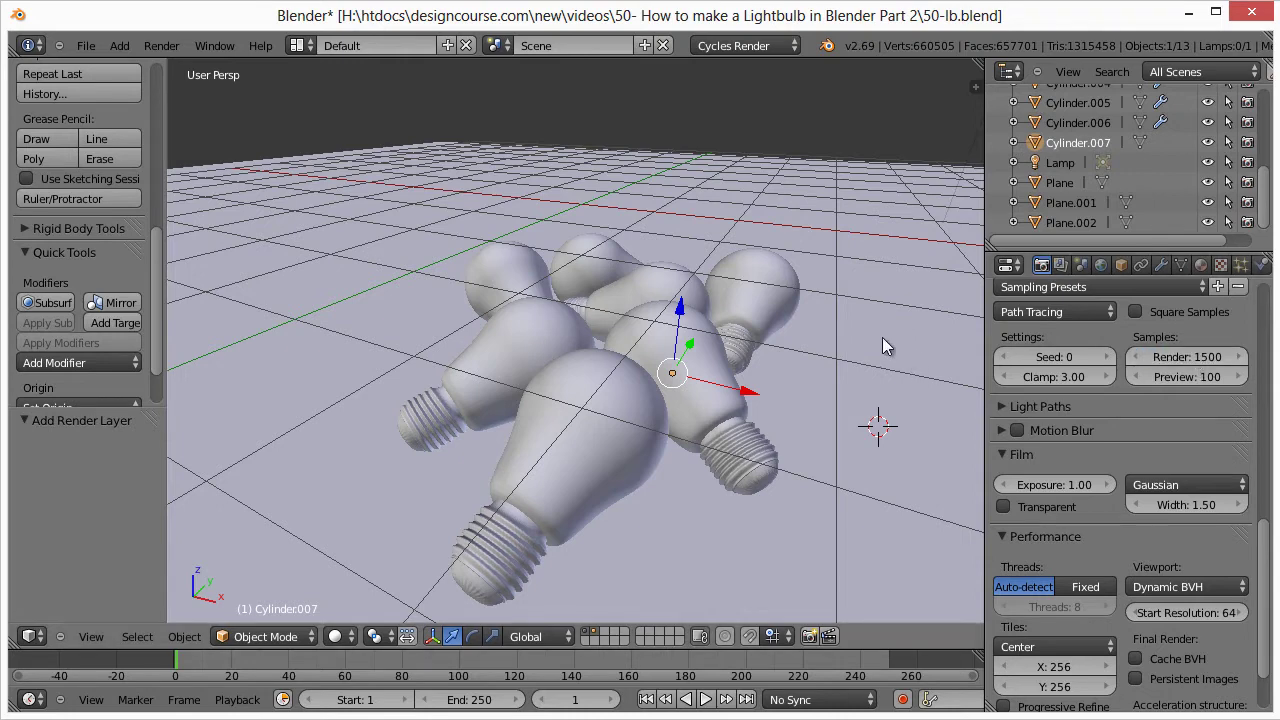
- Look through the scene camera and slightly re-aim it at the bulbs
scroll(1138, 336, "up", 10)
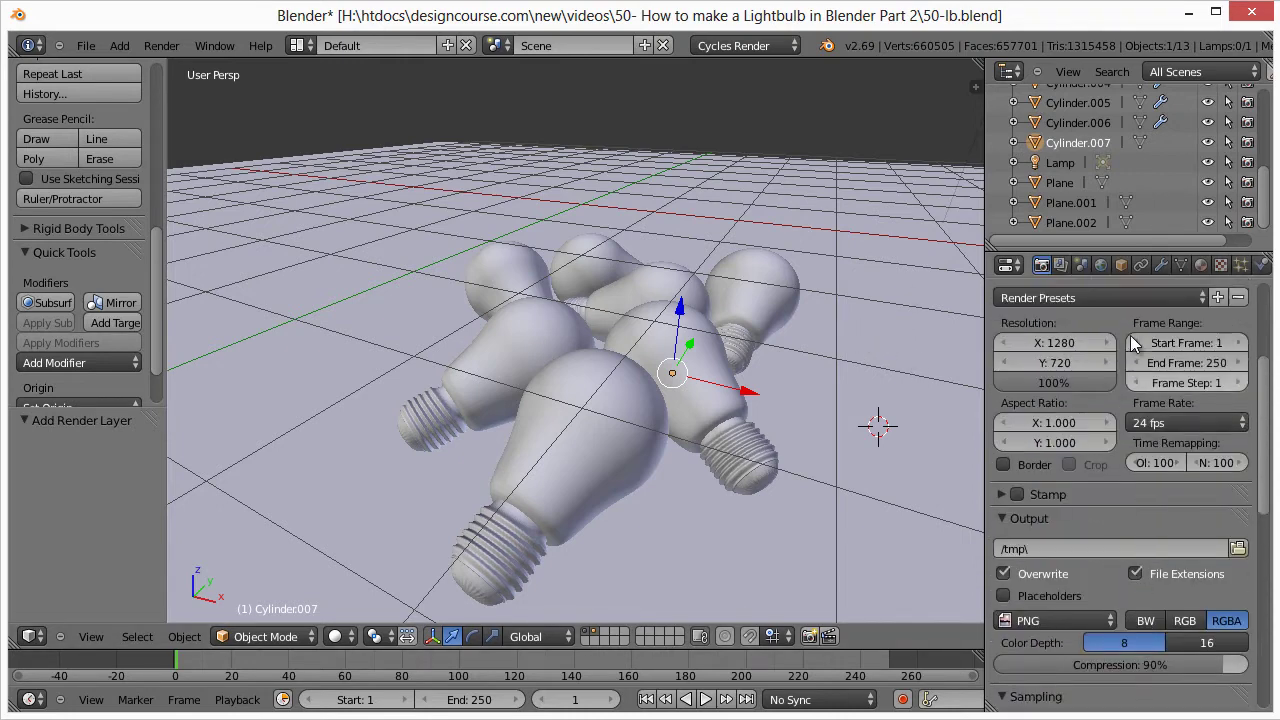
scroll(1129, 342, "up", 4)
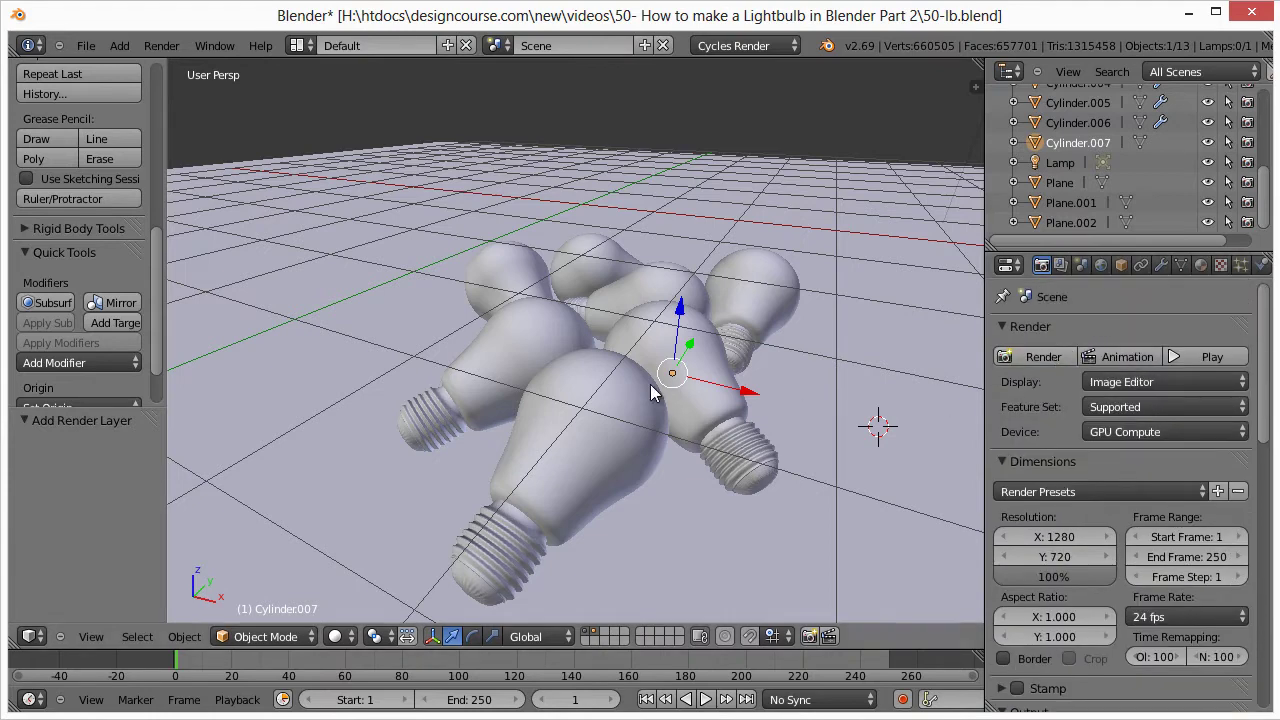
key("KP_0")
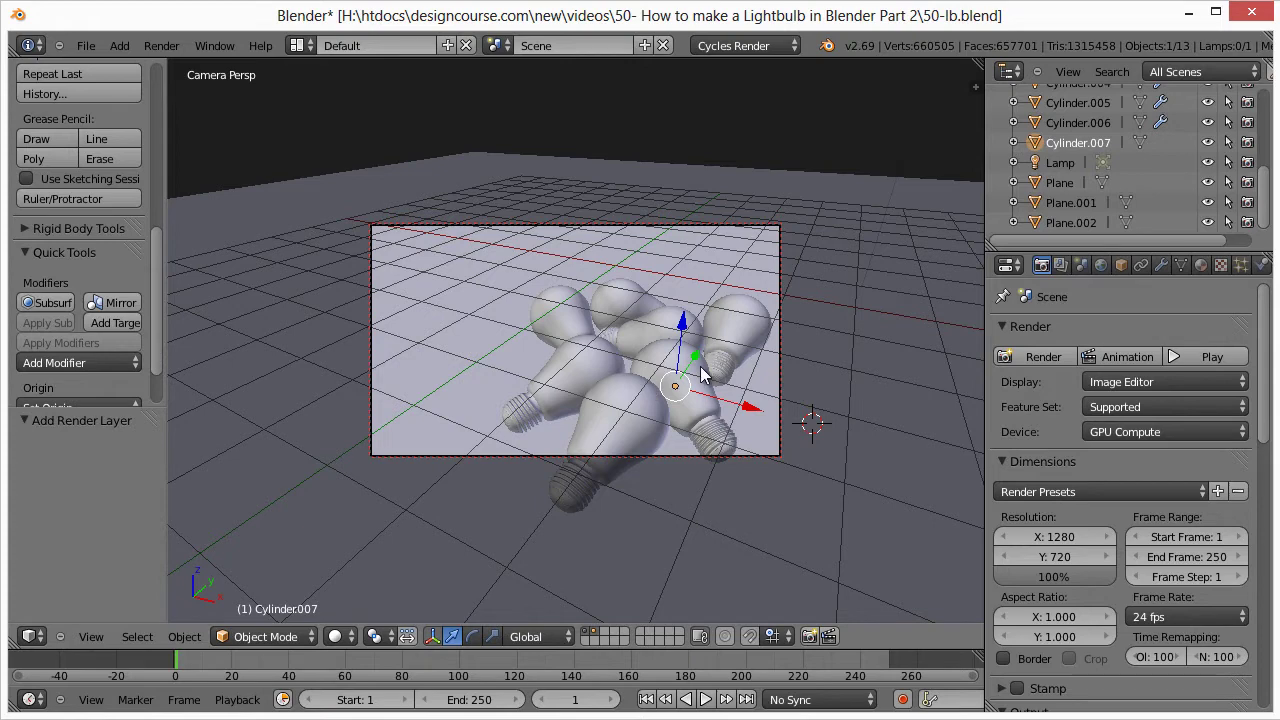
middle_click_drag(703, 375, 695, 370)
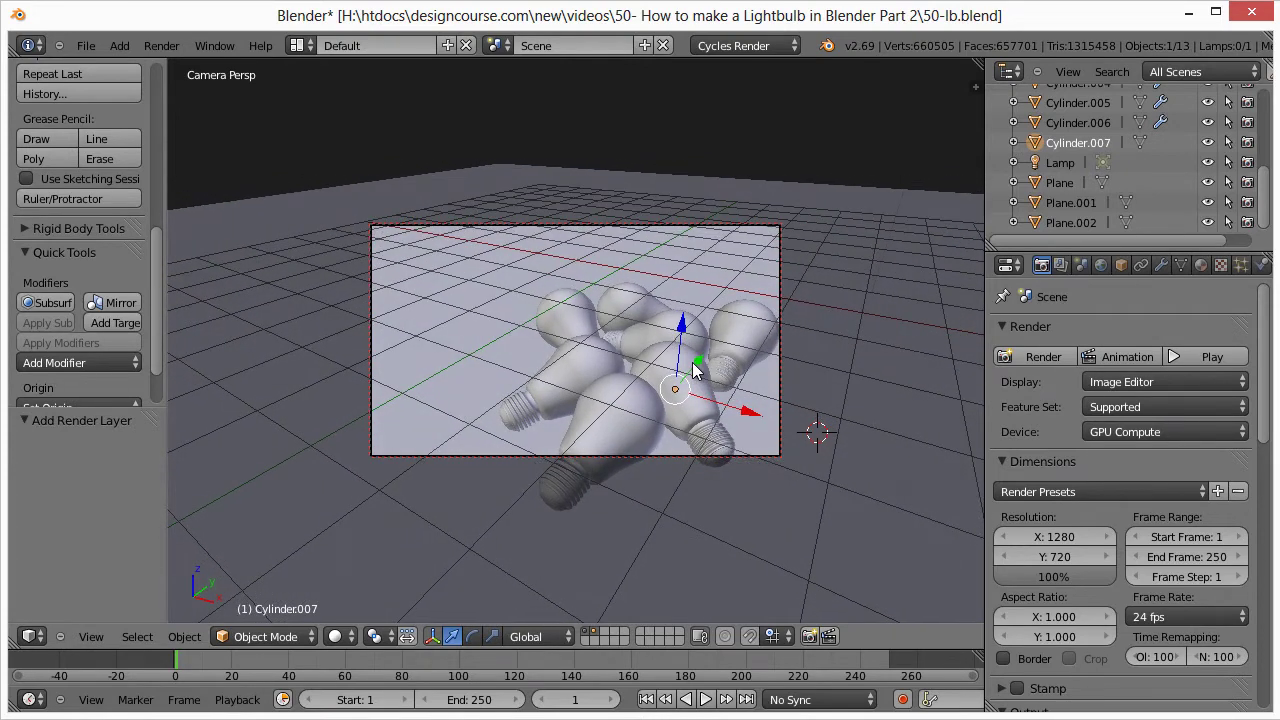
- Render the bulb pile from the camera and zoom into the Render Result
left_click(1031, 353)
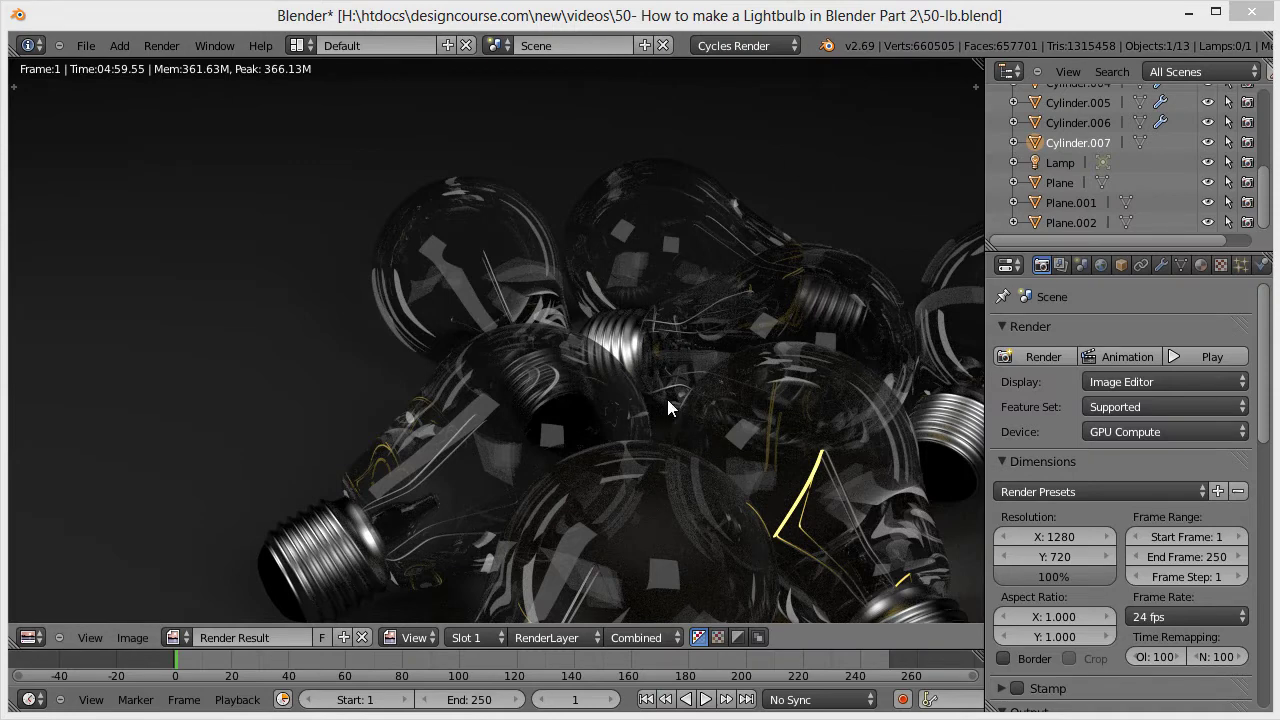
scroll(665, 358, "down", 3)
scroll(672, 354, "up", 1)
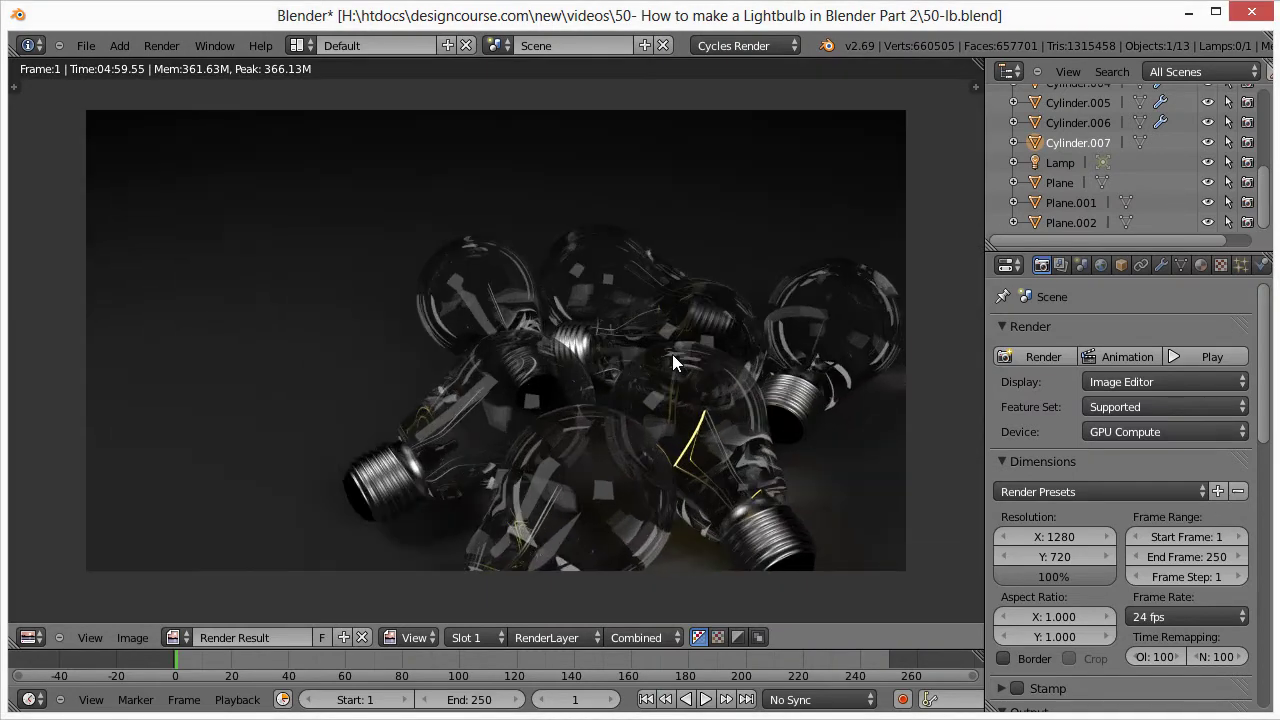
scroll(672, 354, "up", 1)
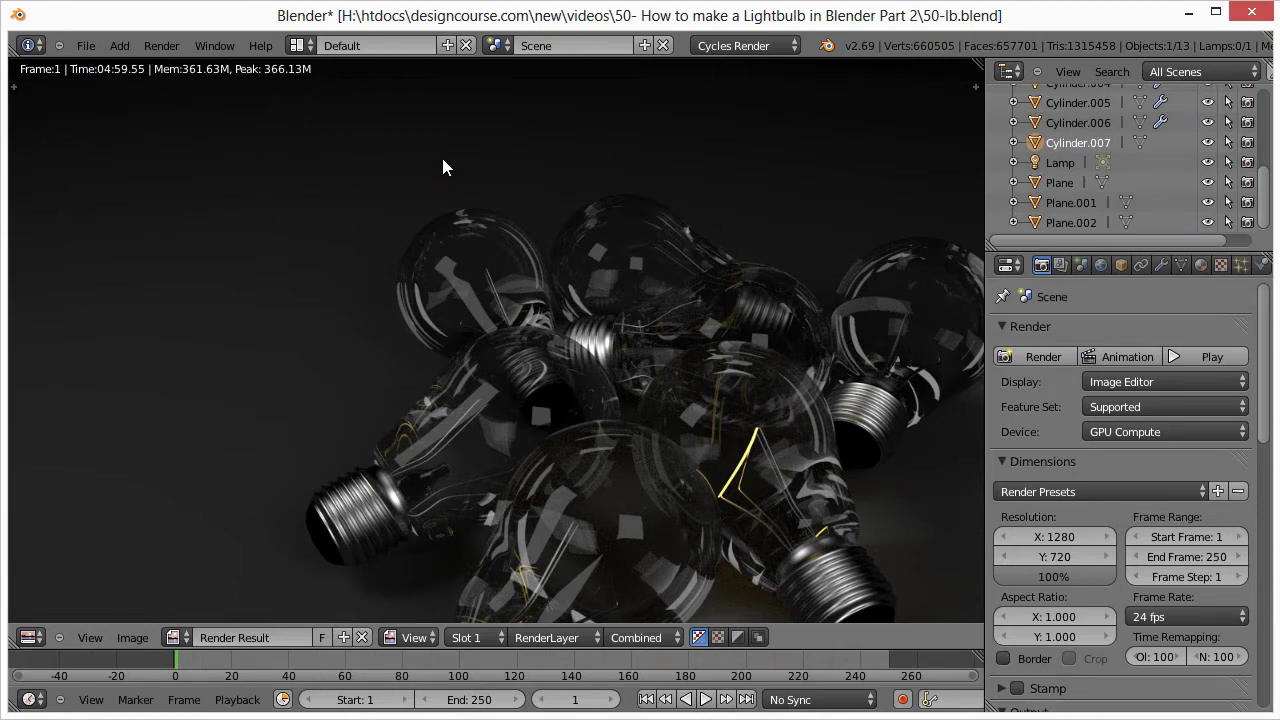
- Switch to the Compositing layout and enable compositing nodes
left_click(308, 47)
left_click(340, 116)
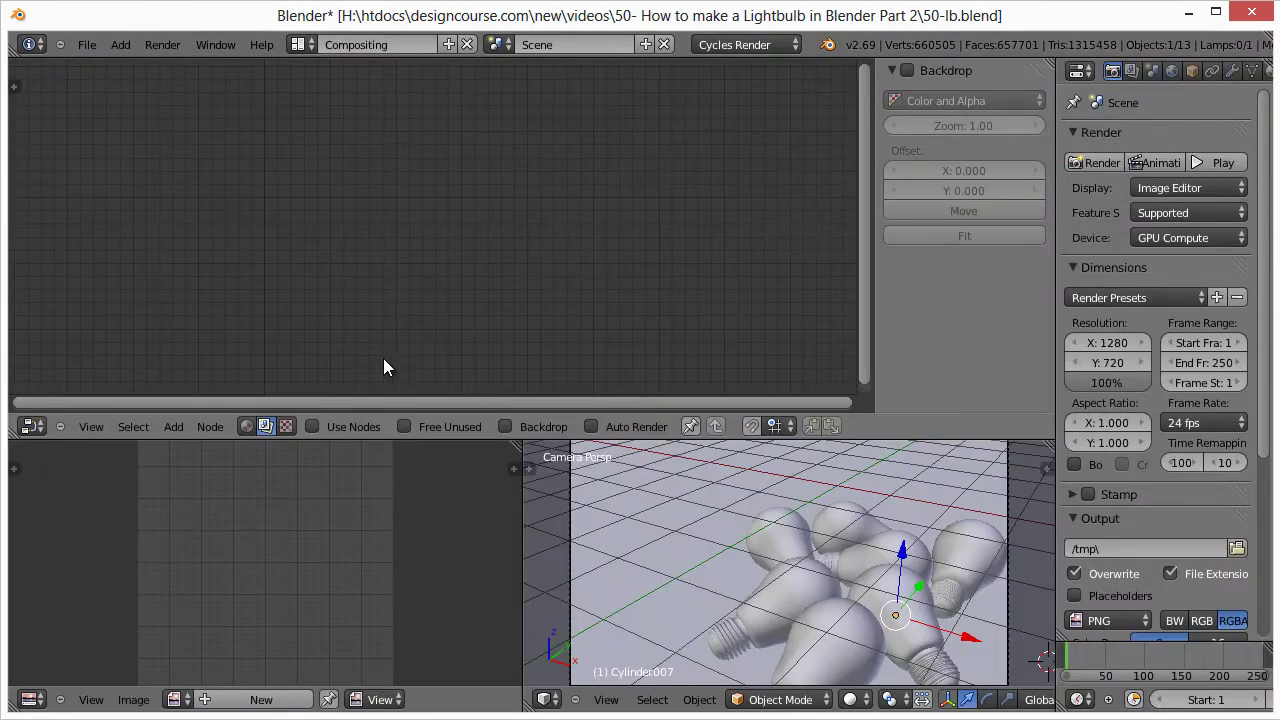
left_click(312, 426)
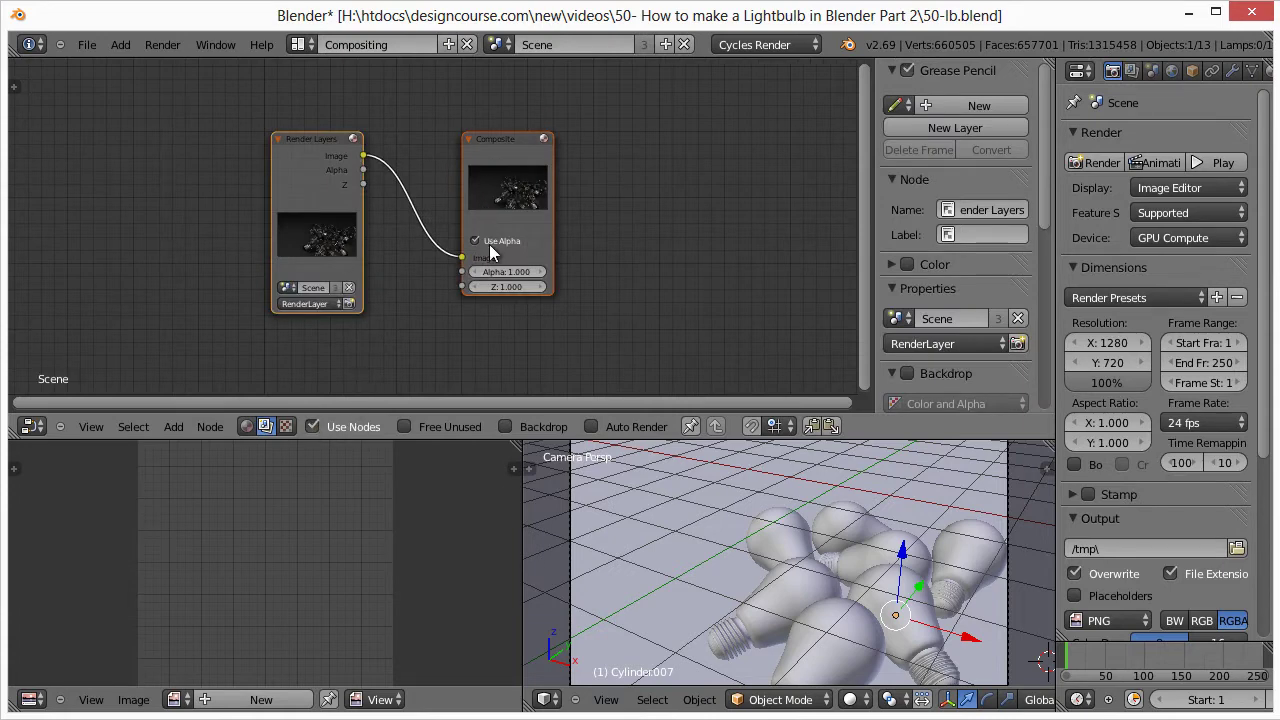
- Nudge the Render Layers node slightly up and left
scroll(411, 177, "up", 1)
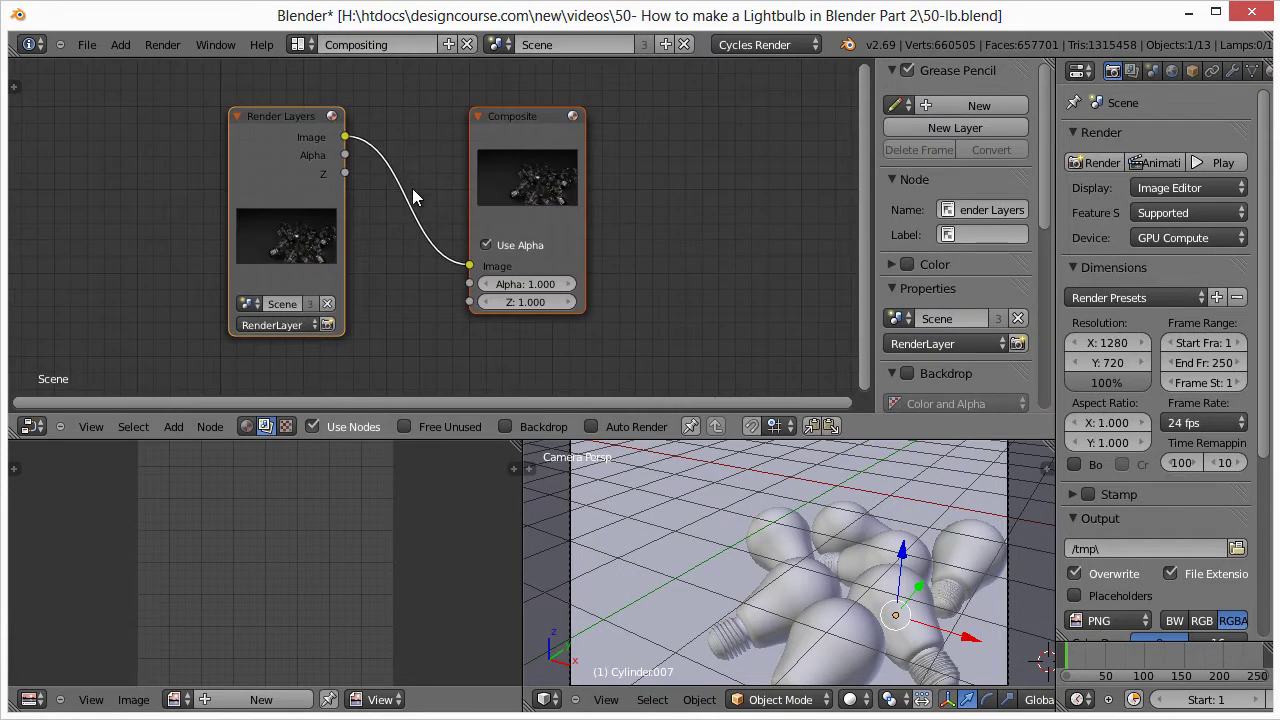
middle_click_drag(414, 200, 502, 234)
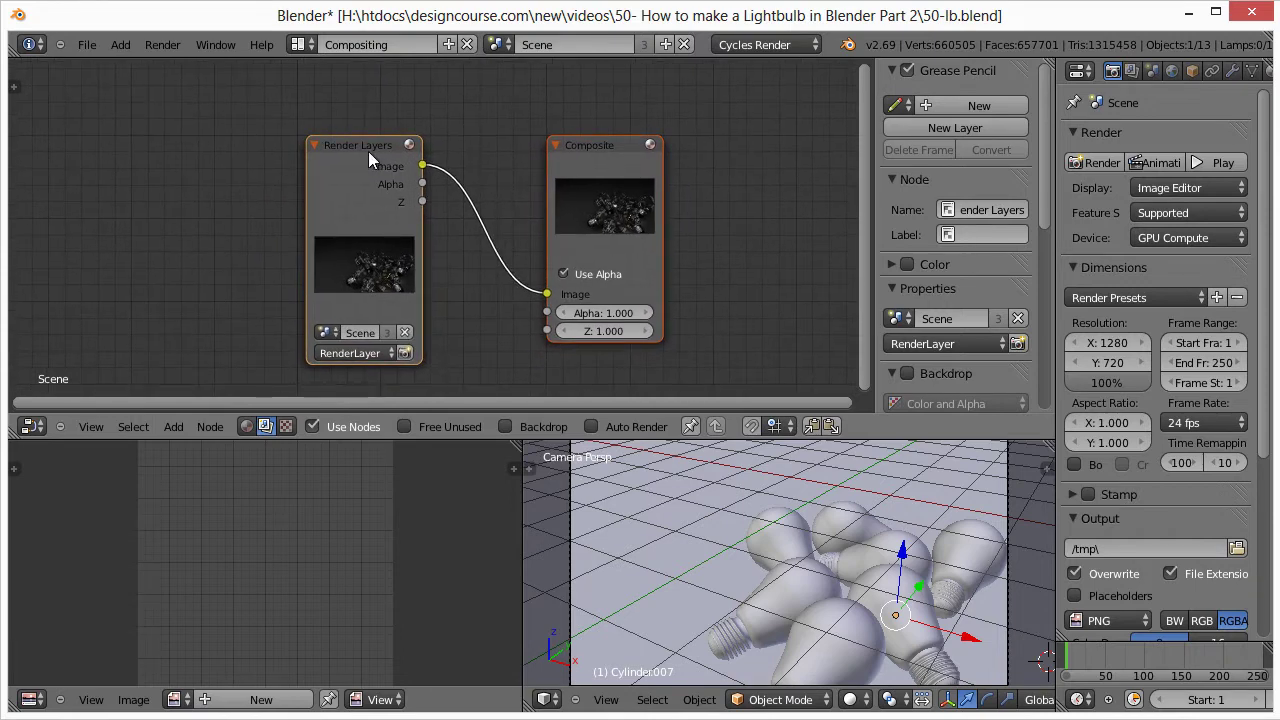
mouse_move(368, 151)
left_mouse_down()
mouse_move(393, 130)
mouse_move(361, 139)
left_mouse_up()
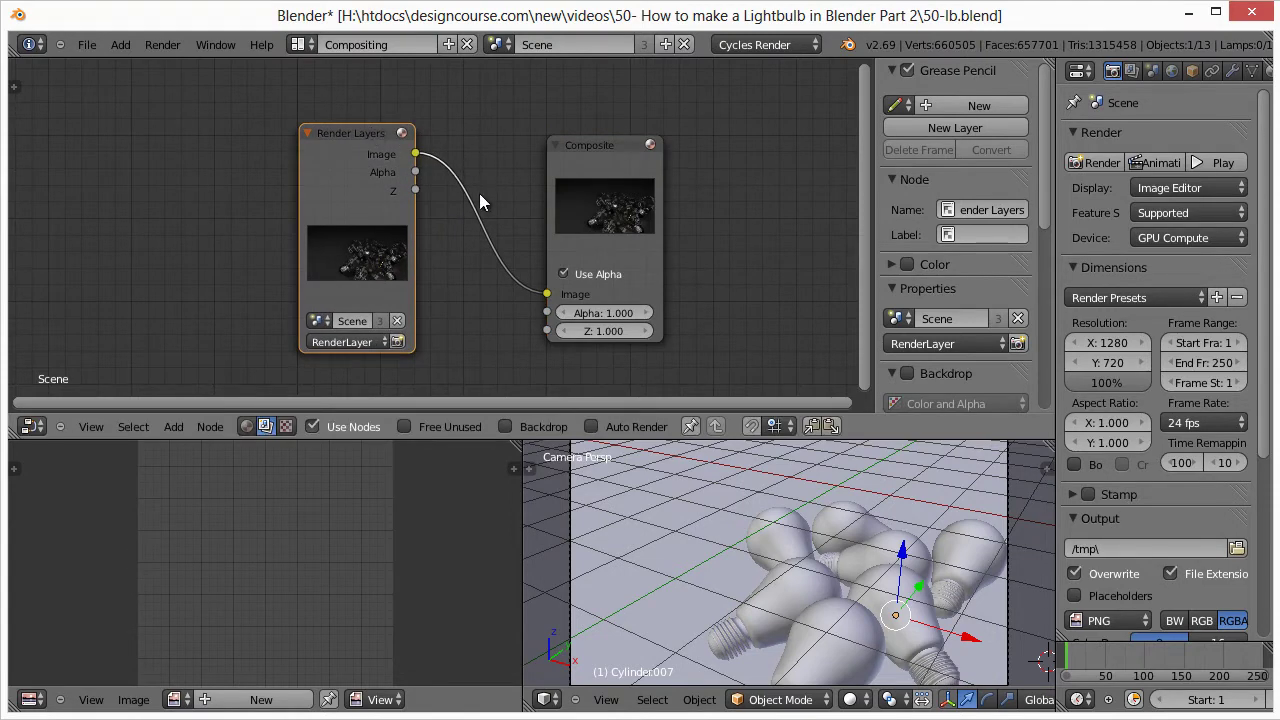
scroll(474, 205, "down", 3)
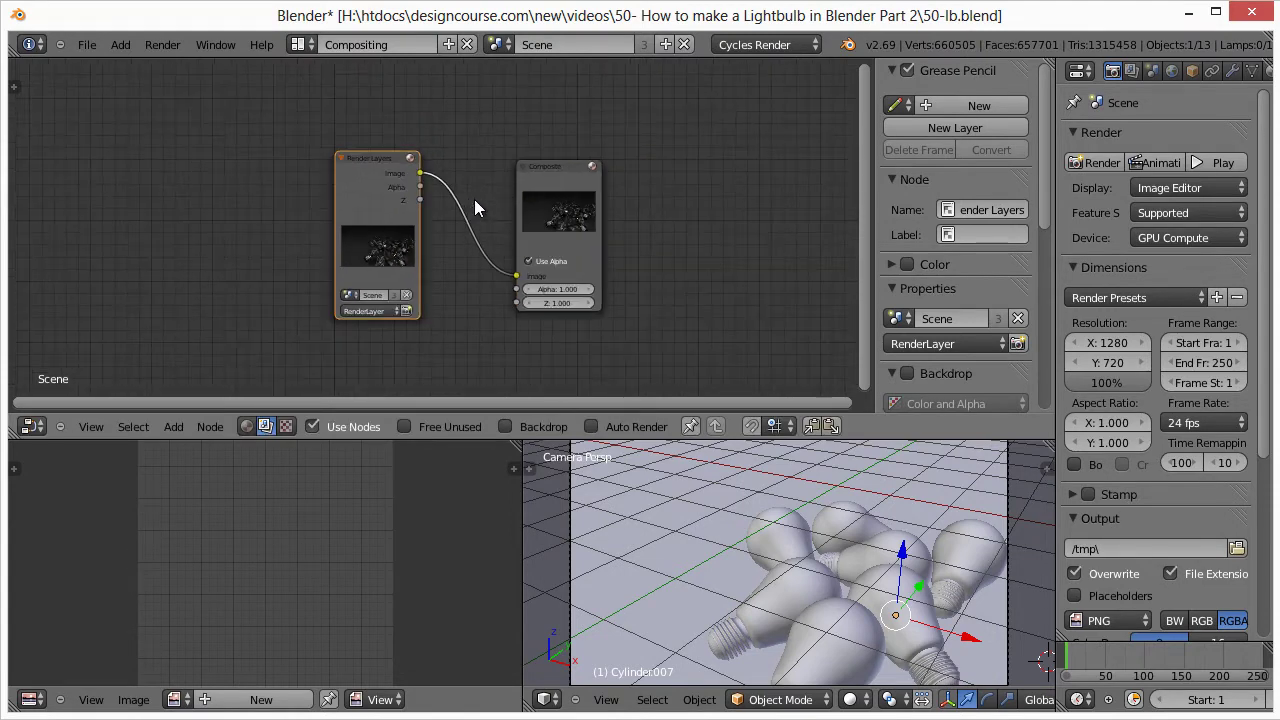
scroll(474, 201, "up", 2)
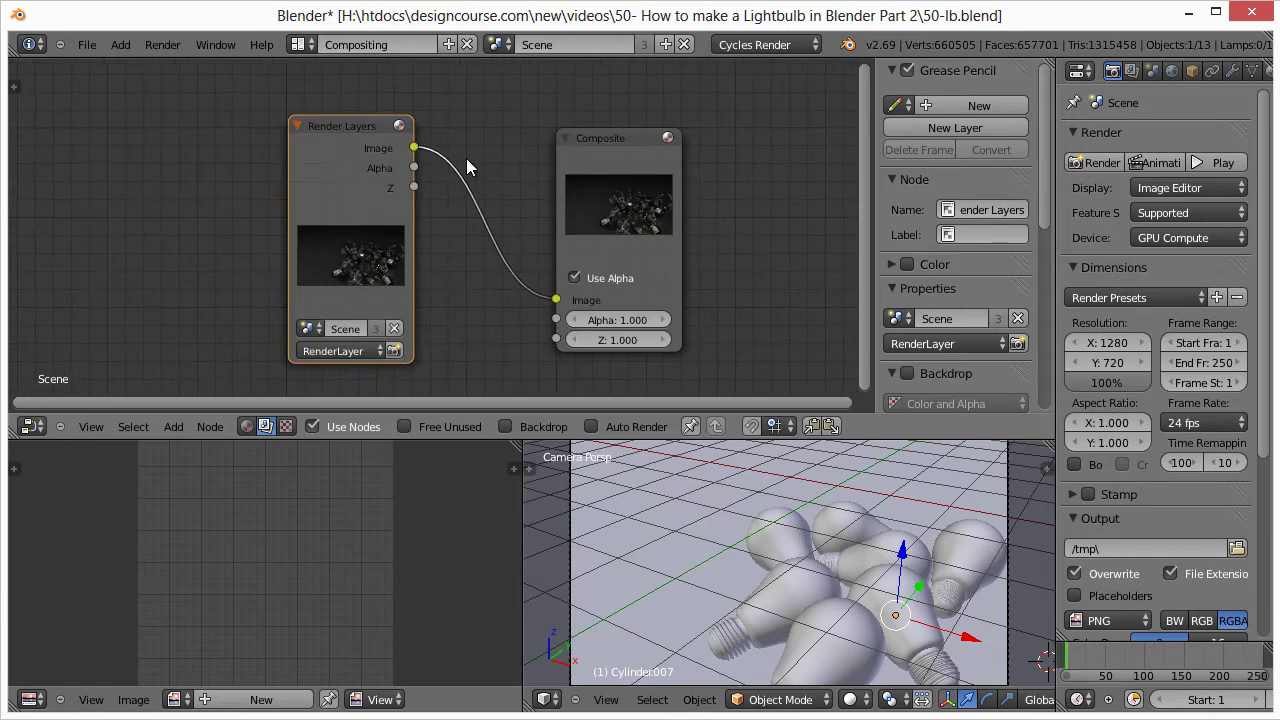
- Cut the Render Layers–Composite link and move the Composite node up-right
scroll(466, 158, "down", 1)
right_click_drag(472, 164, 459, 233, "ctrl")
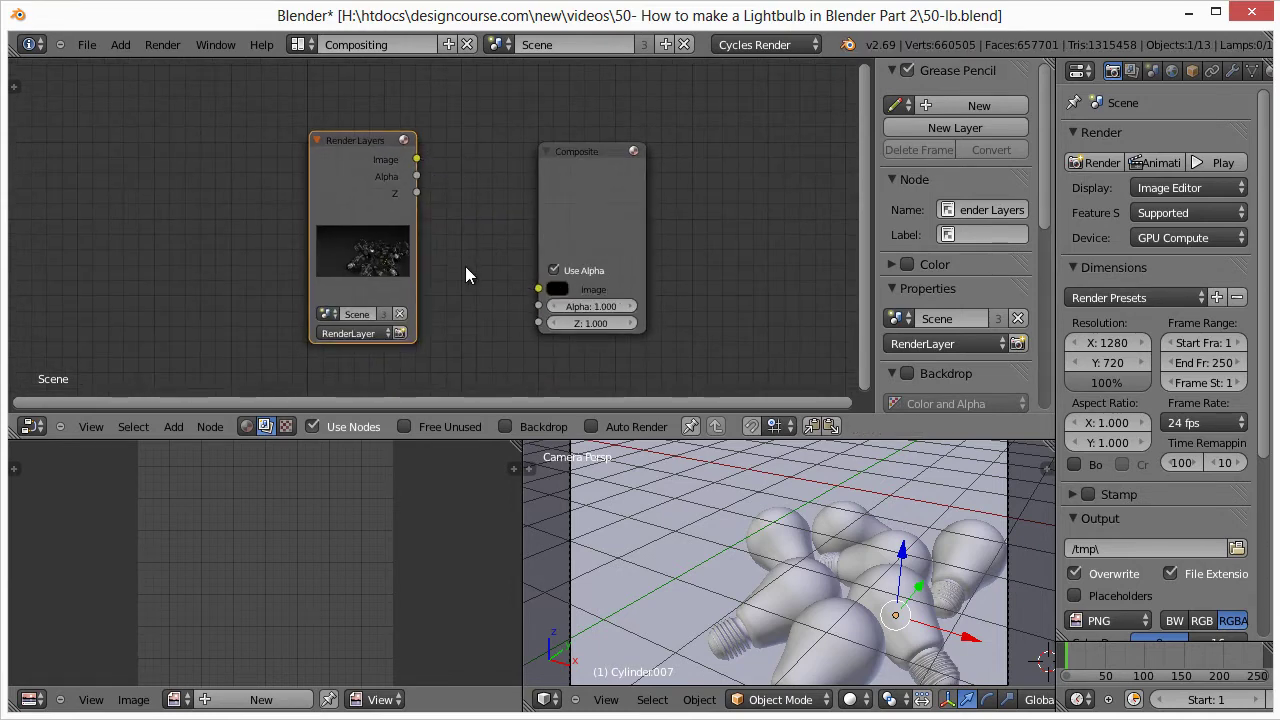
left_click_drag(570, 151, 606, 131)
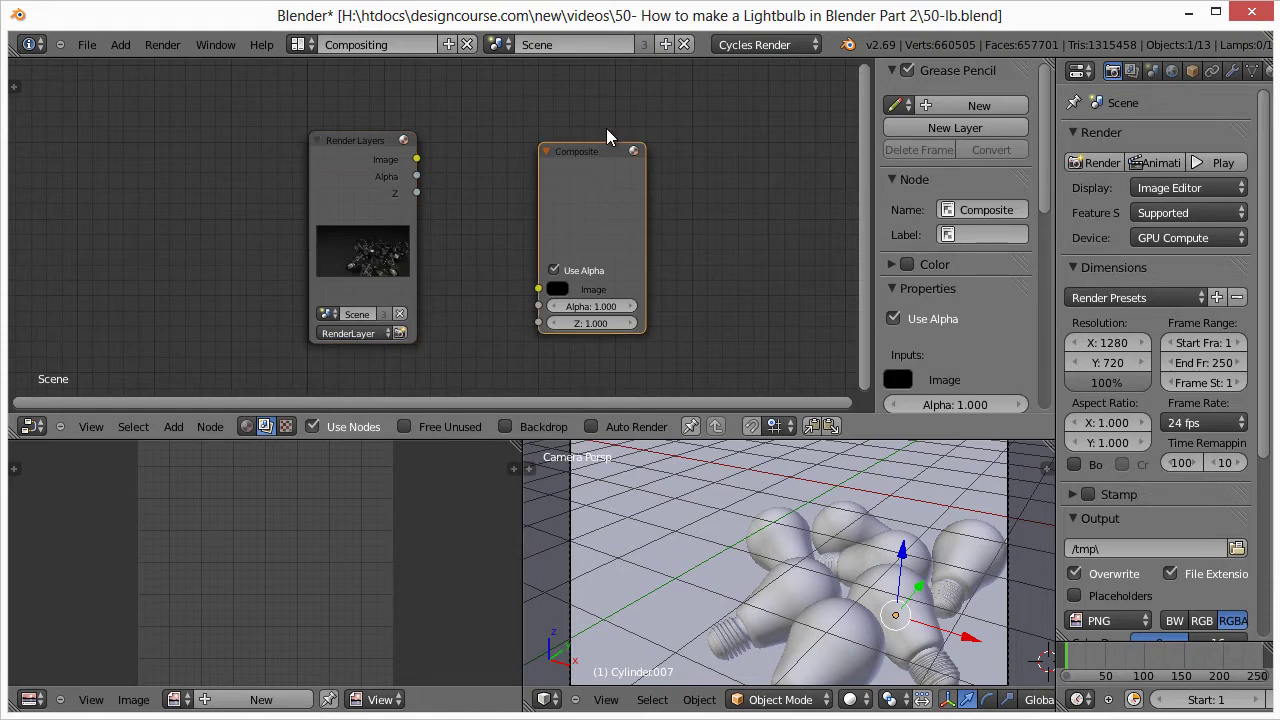
left_click(340, 334)
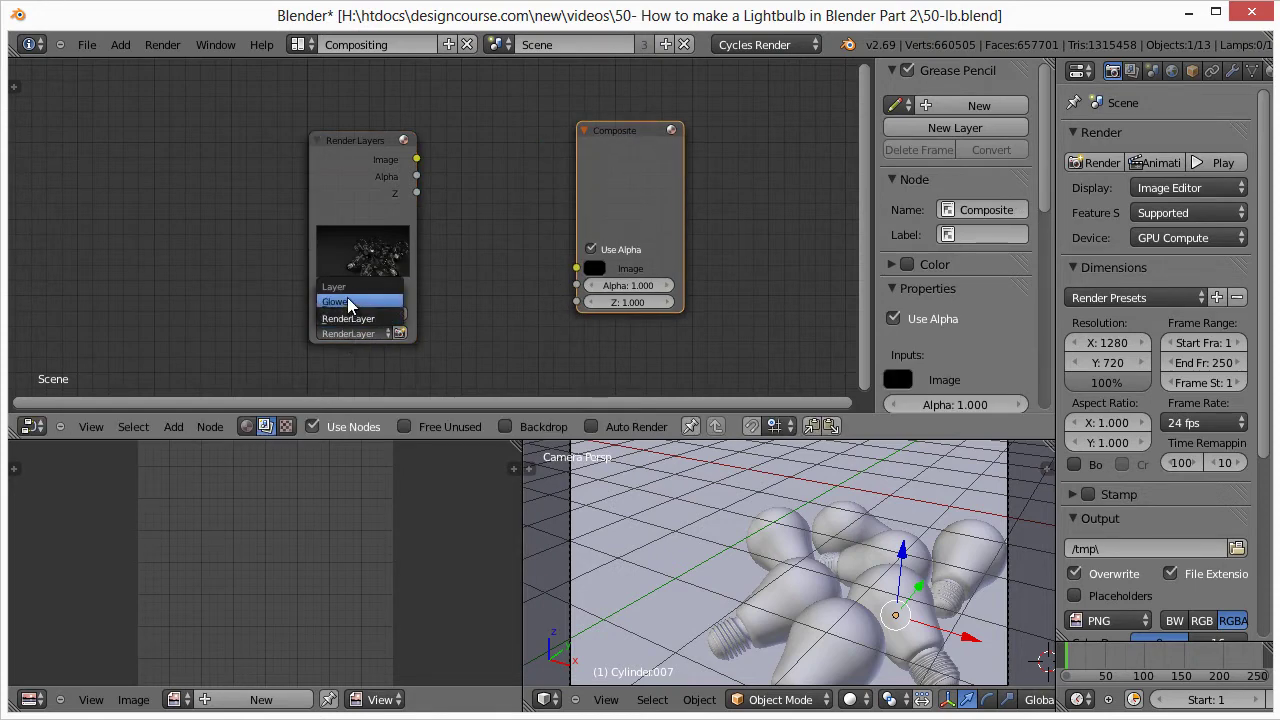
left_click(348, 302)
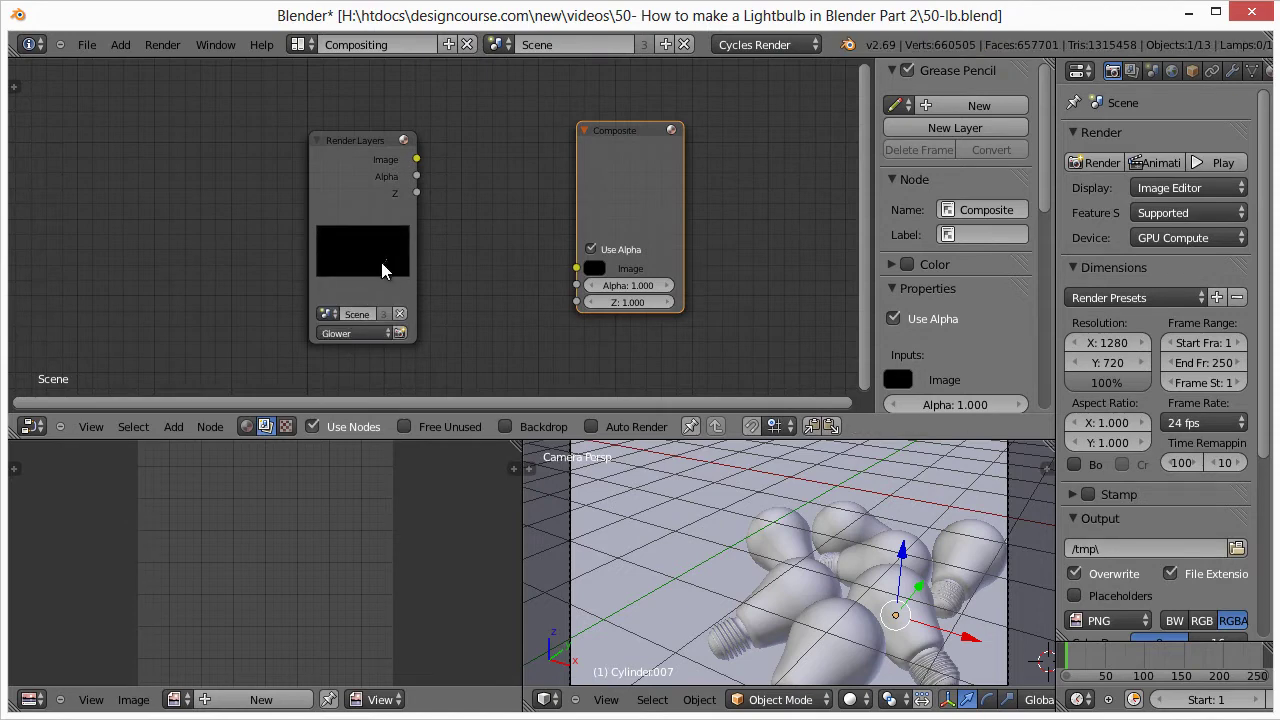
scroll(387, 264, "up", 5)
scroll(331, 309, "down", 3)
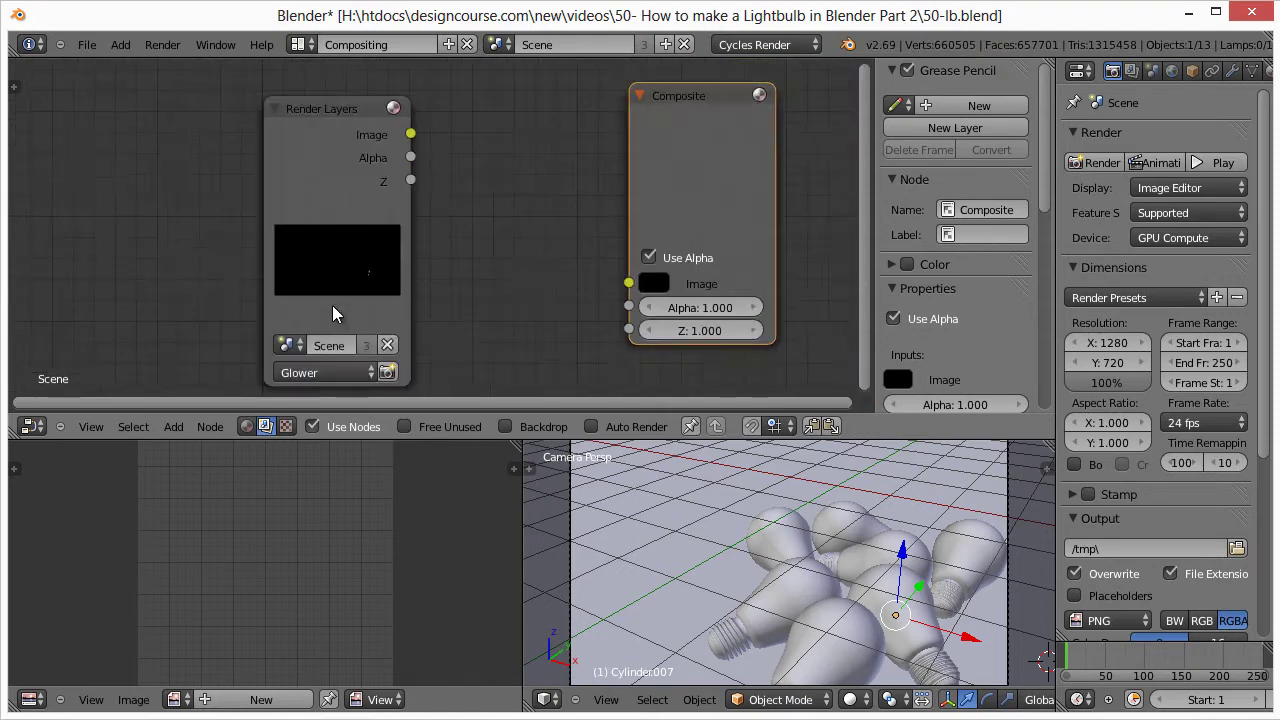
middle_click_drag(336, 316, 344, 290)
left_click(335, 323)
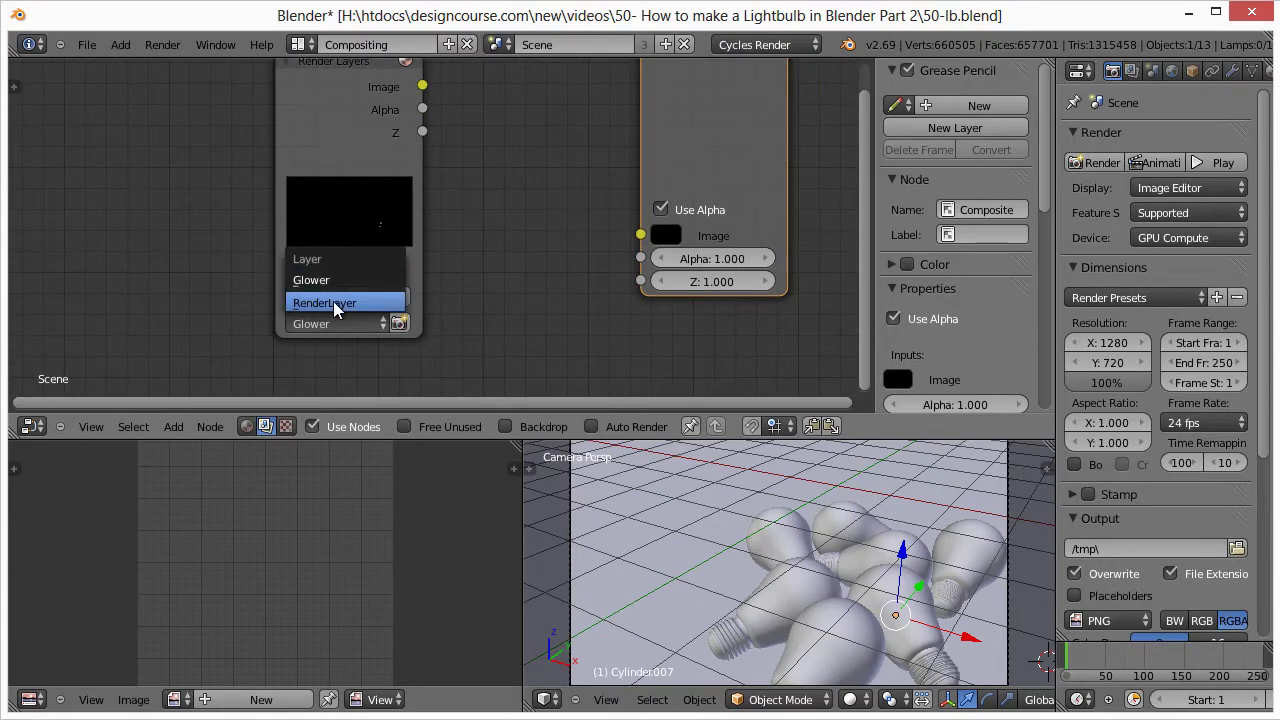
left_click(334, 303)
scroll(336, 307, "down", 3)
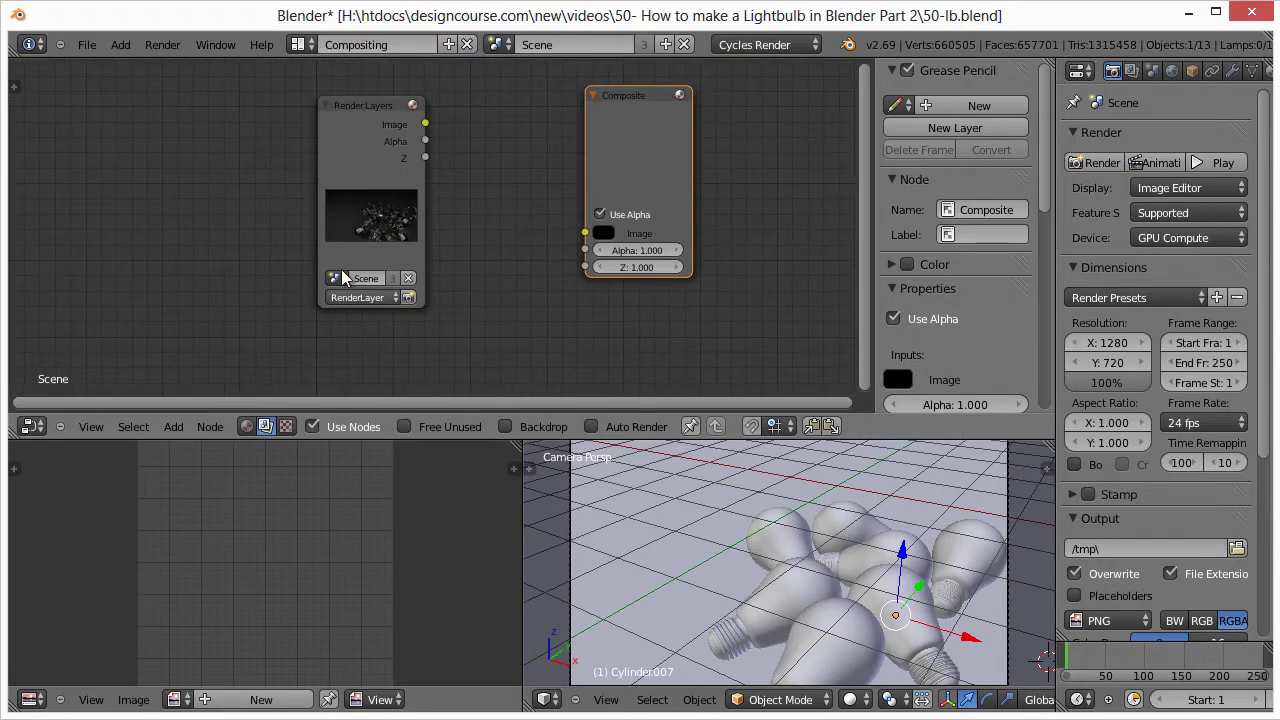
- Duplicate the Render Layers node below the original and set the copy to Glower
left_click(368, 97)
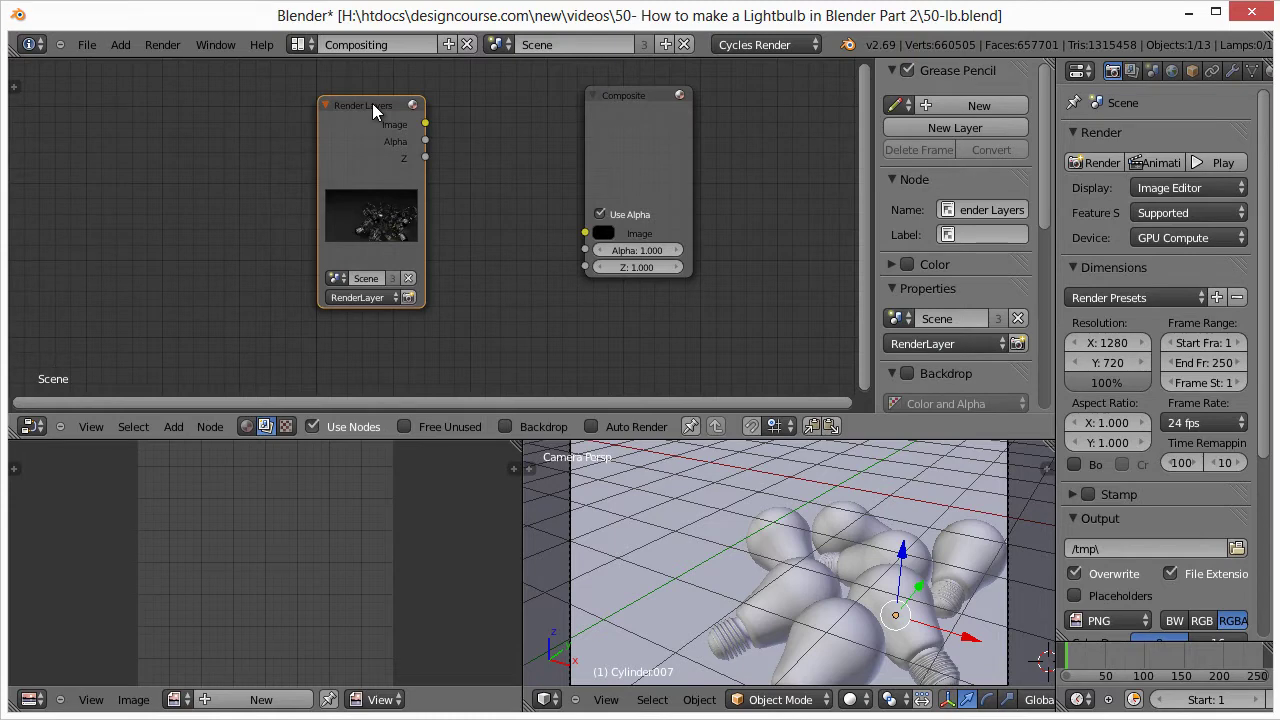
key("shift+d")
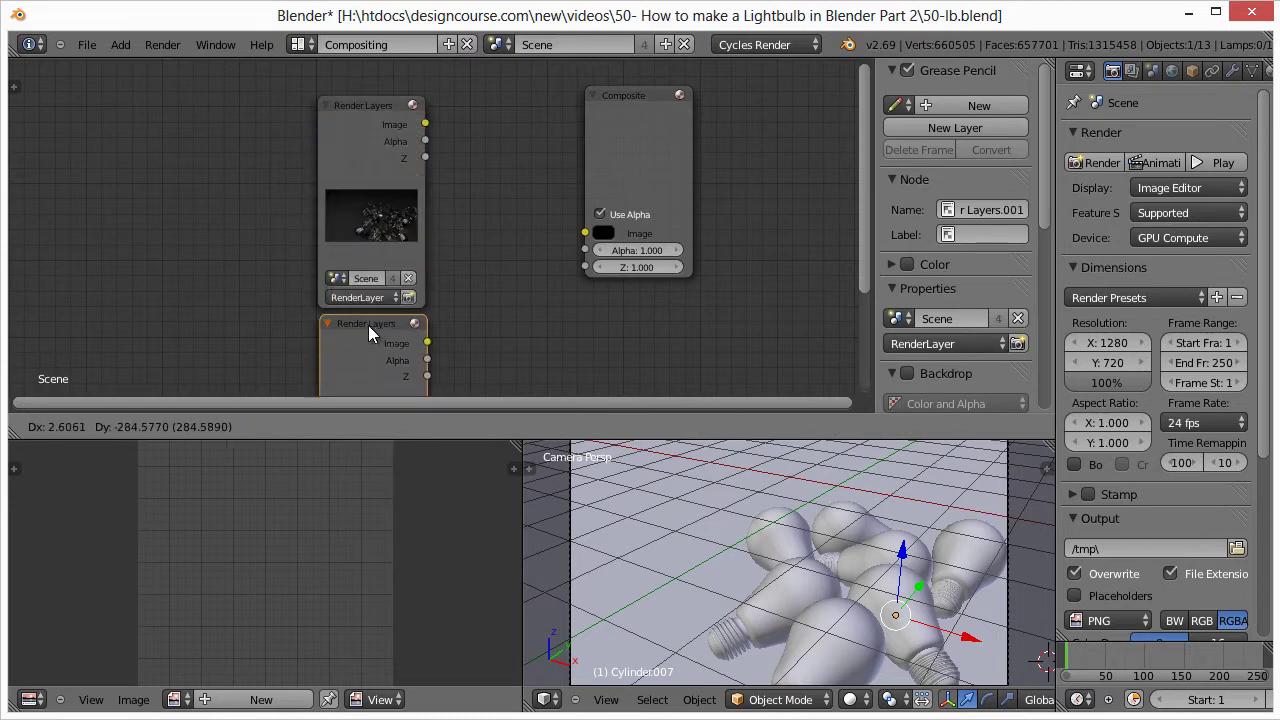
left_click(378, 327)
middle_click_drag(501, 311, 461, 228)
scroll(410, 280, "down", 1)
scroll(409, 320, "up", 1)
middle_click_drag(409, 324, 470, 168)
left_click(326, 306)
left_click(332, 274)
scroll(380, 236, "up", 5)
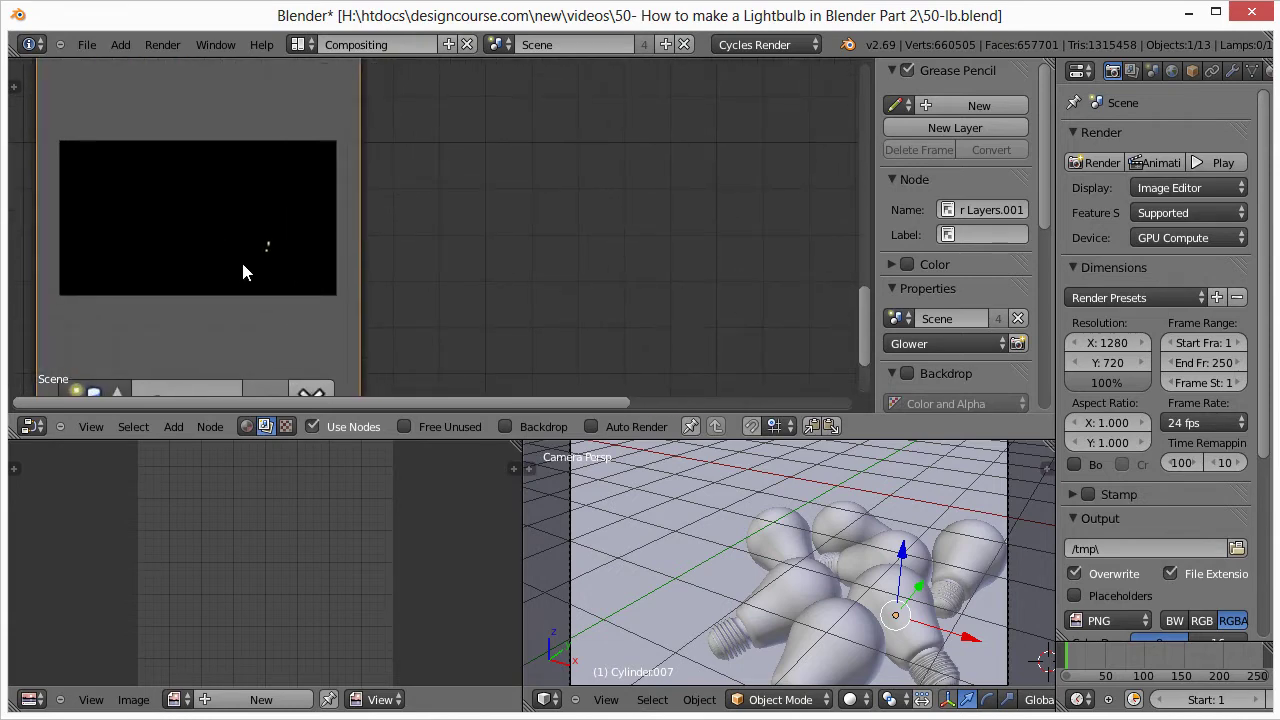
scroll(242, 263, "down", 5)
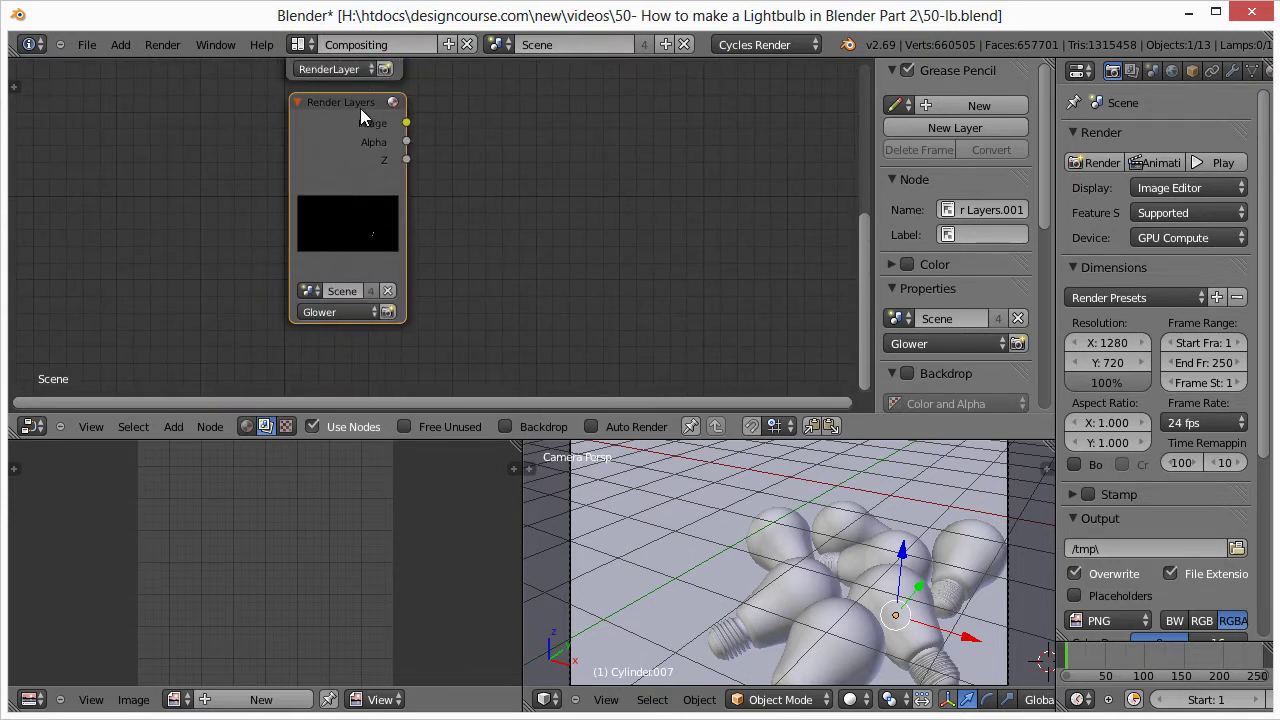
left_click_drag(345, 110, 337, 109)
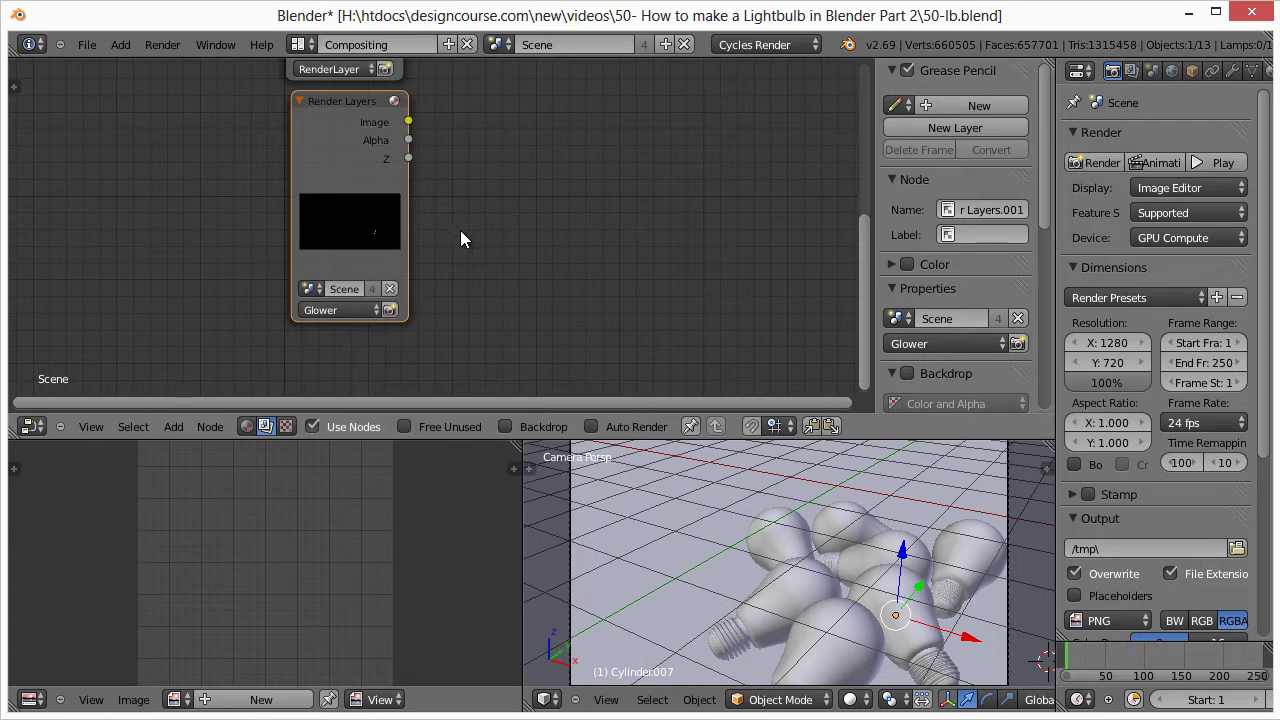
- Add a Blur node beside the Glower render layer and connect its Image output into it
key("shift+a")
mouse_move(460, 232)
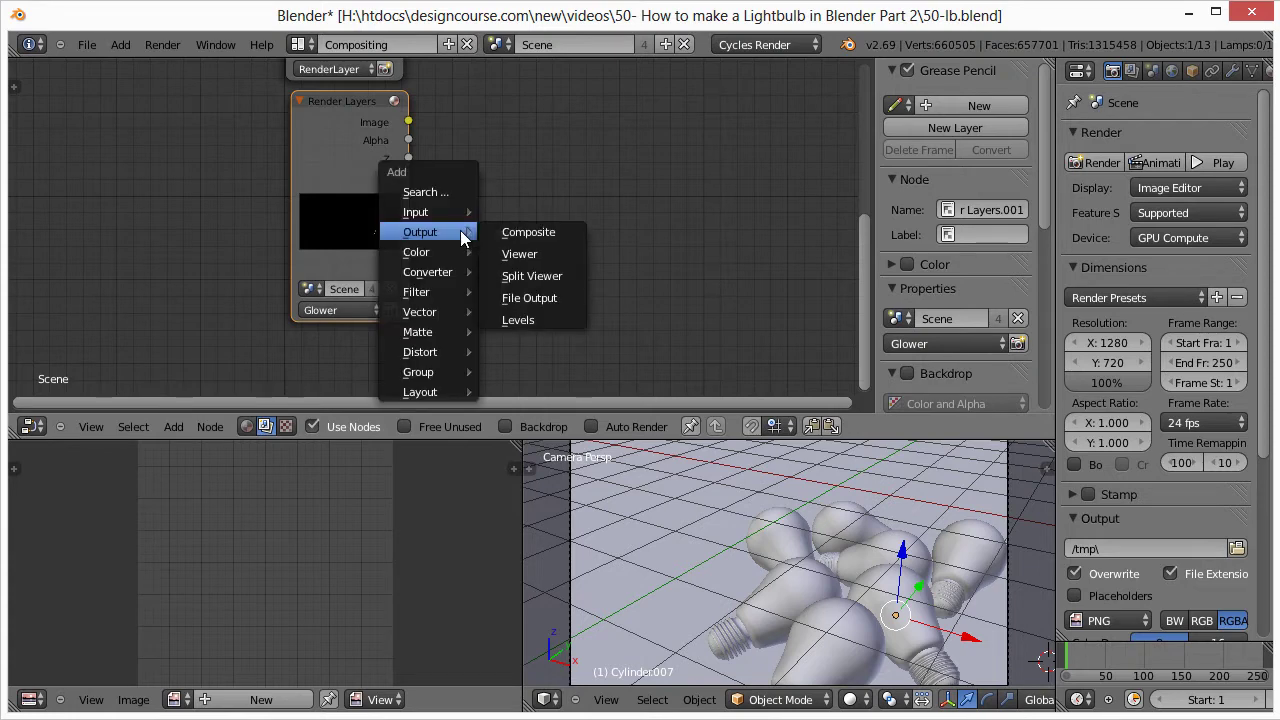
mouse_move(463, 292)
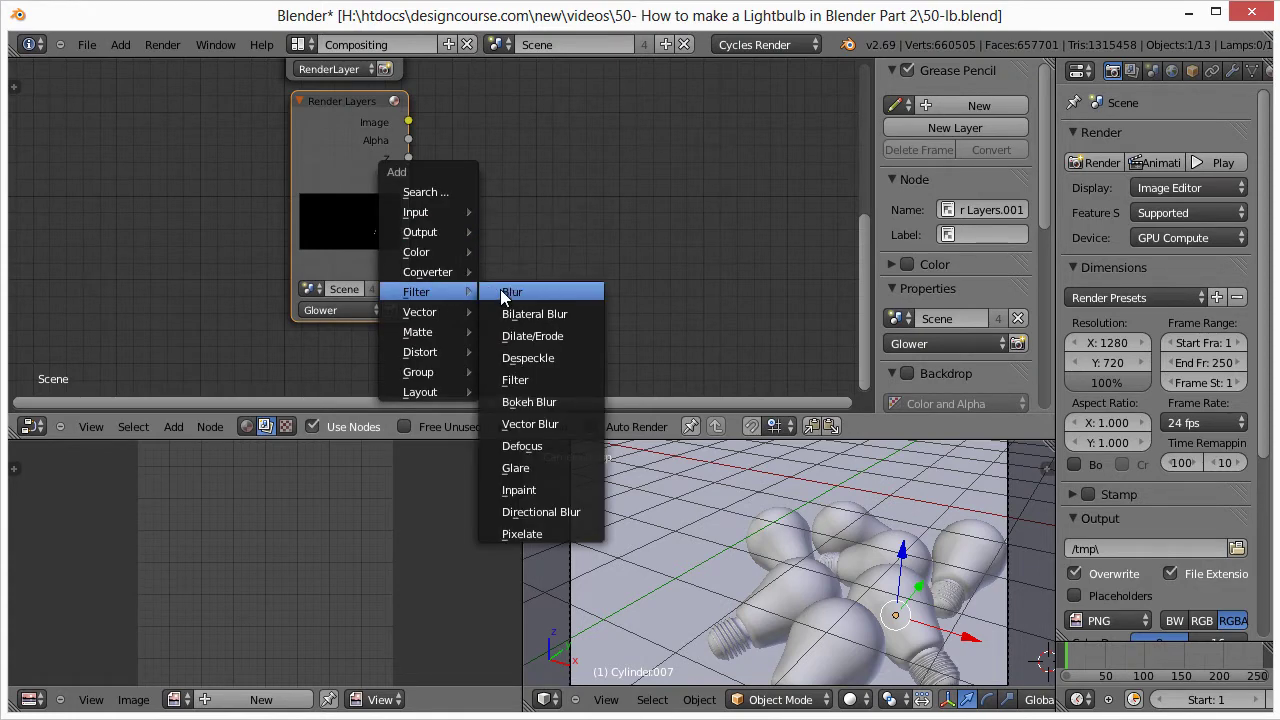
left_click(505, 293)
left_click(433, 217)
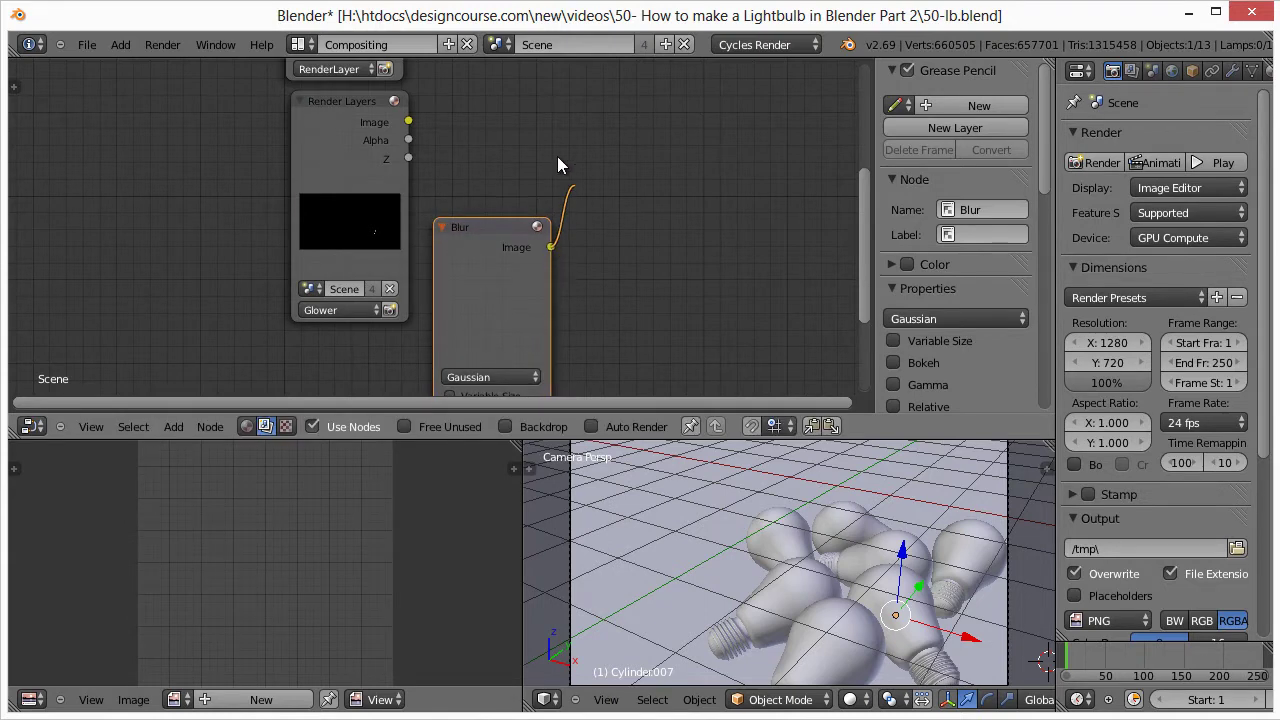
left_click_drag(552, 155, 551, 249)
scroll(582, 239, "down", 3)
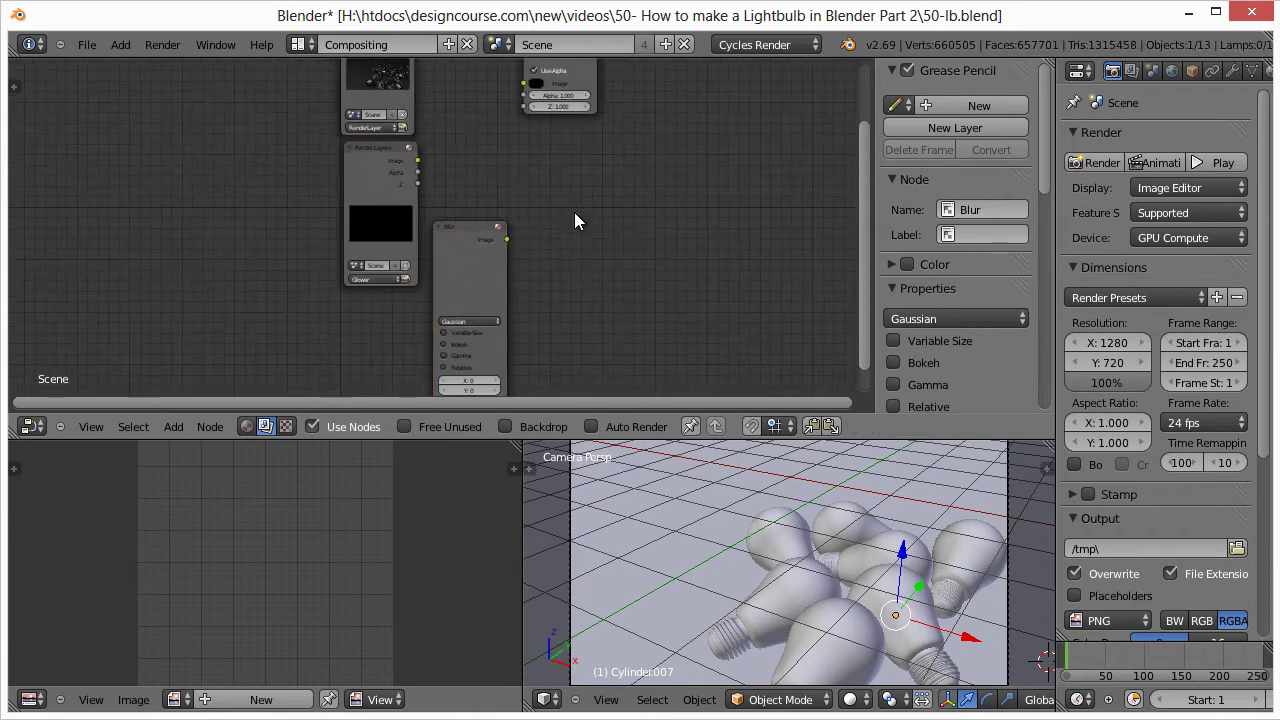
left_click_drag(475, 231, 472, 192)
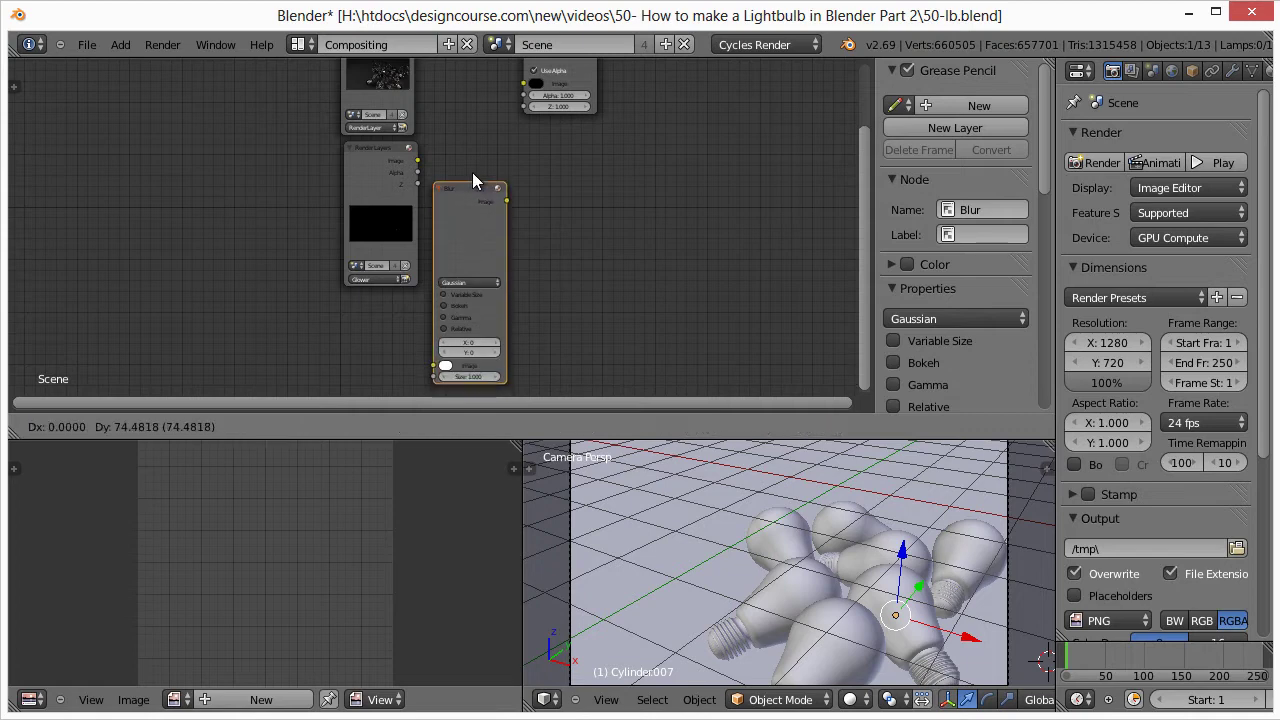
left_click_drag(417, 160, 434, 366)
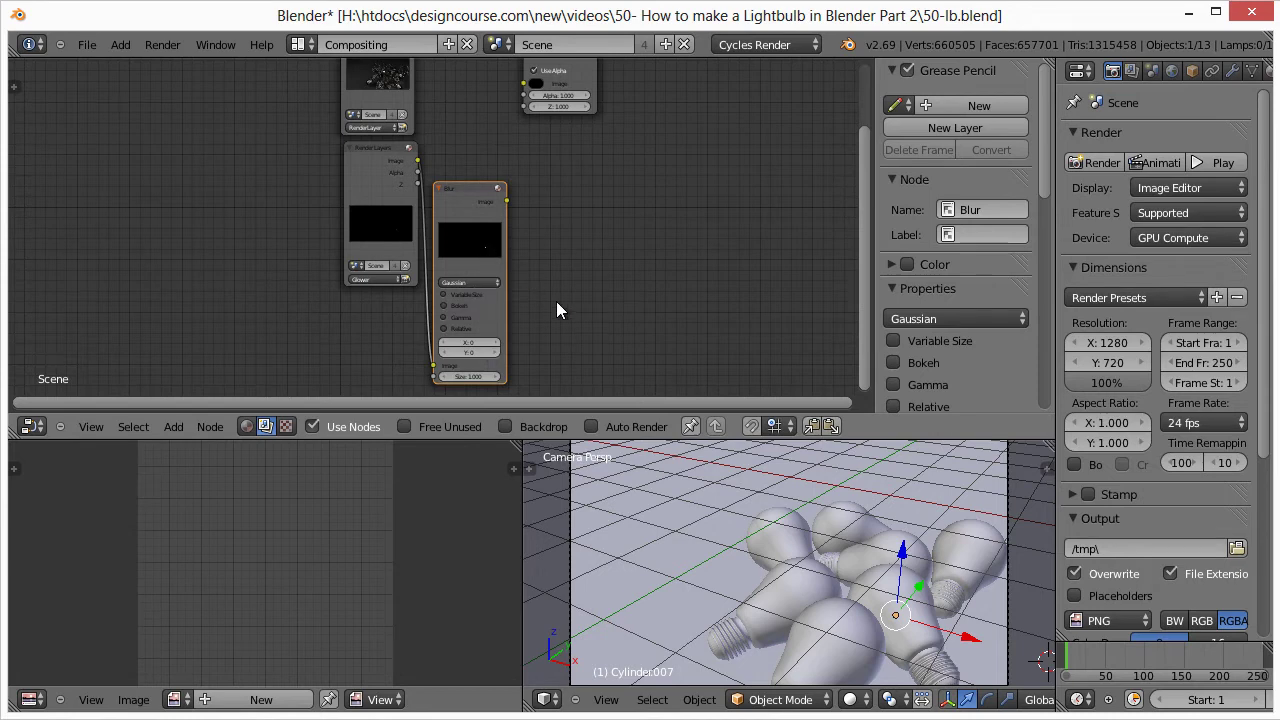
middle_click_drag(557, 301, 581, 248)
scroll(521, 279, "up", 1)
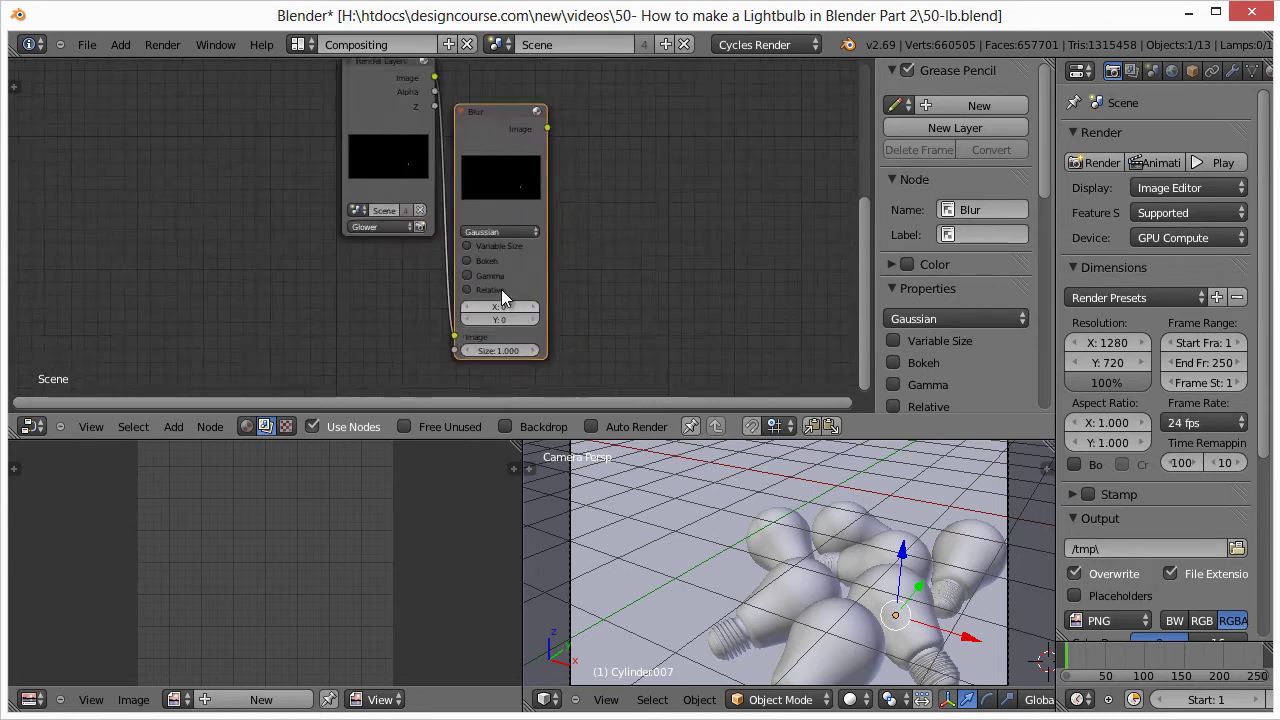
scroll(501, 289, "up", 1)
- Set the Blur node's X and Y sizes to 150
left_click(526, 327)
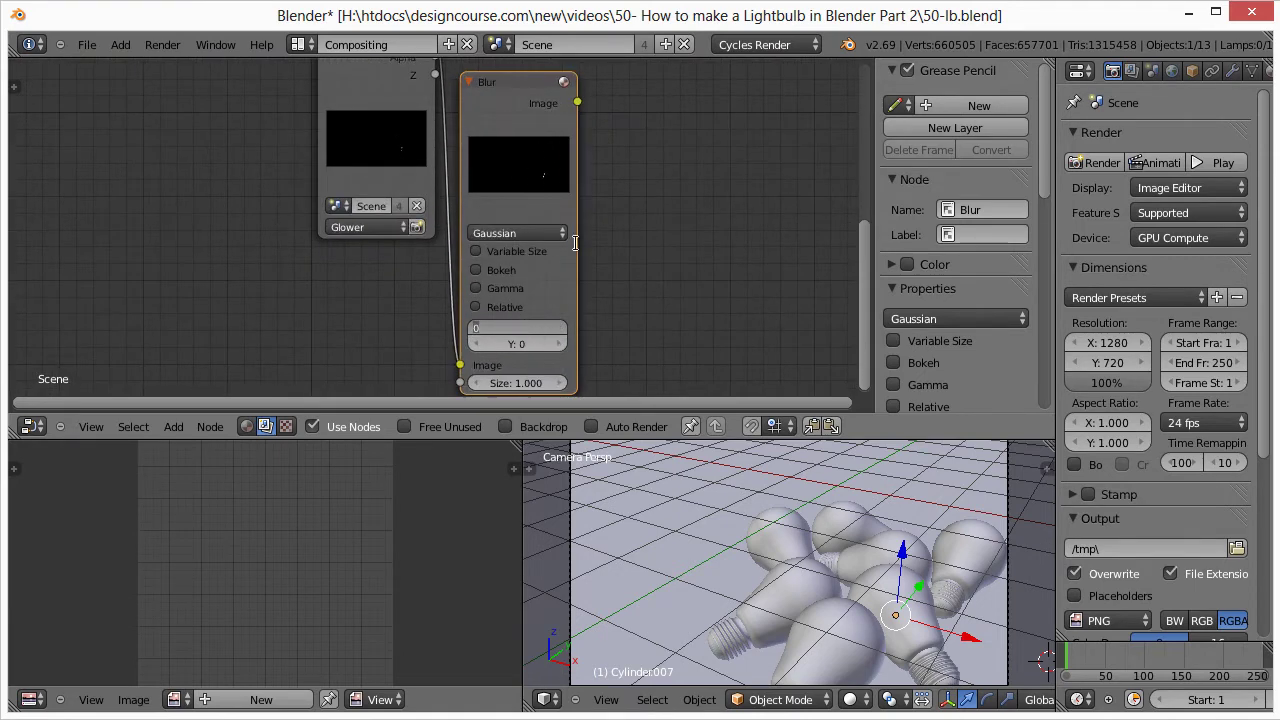
type("15")
key("Tab")
type("150")
key("Return")
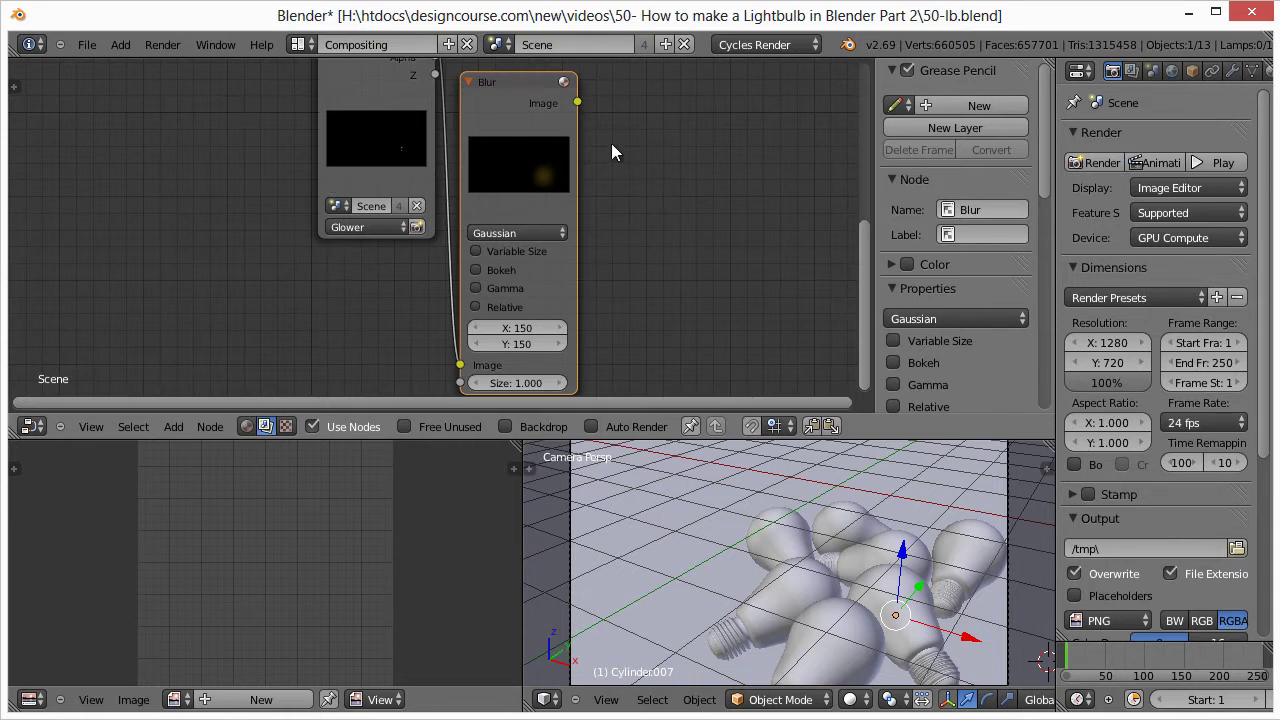
- Turn on the backdrop and add a Viewer node right of Blur, fed by its Image output
left_click(505, 426)
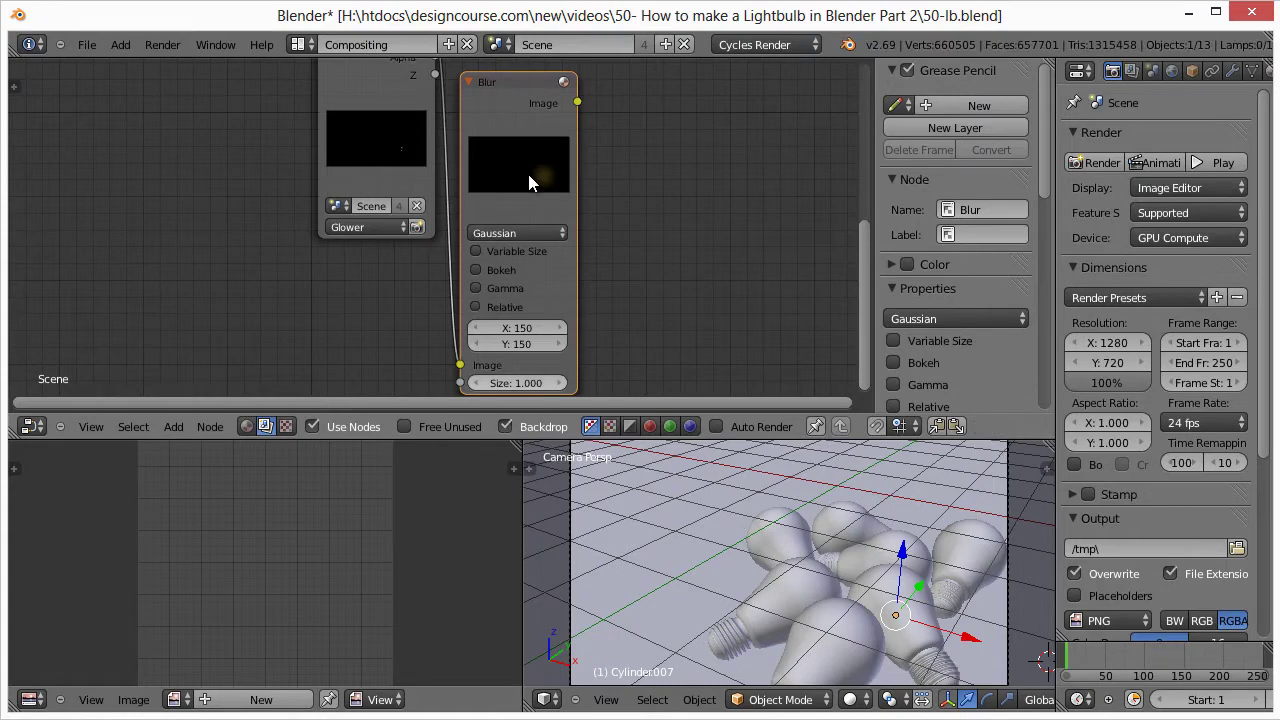
key("shift+a")
mouse_move(621, 127)
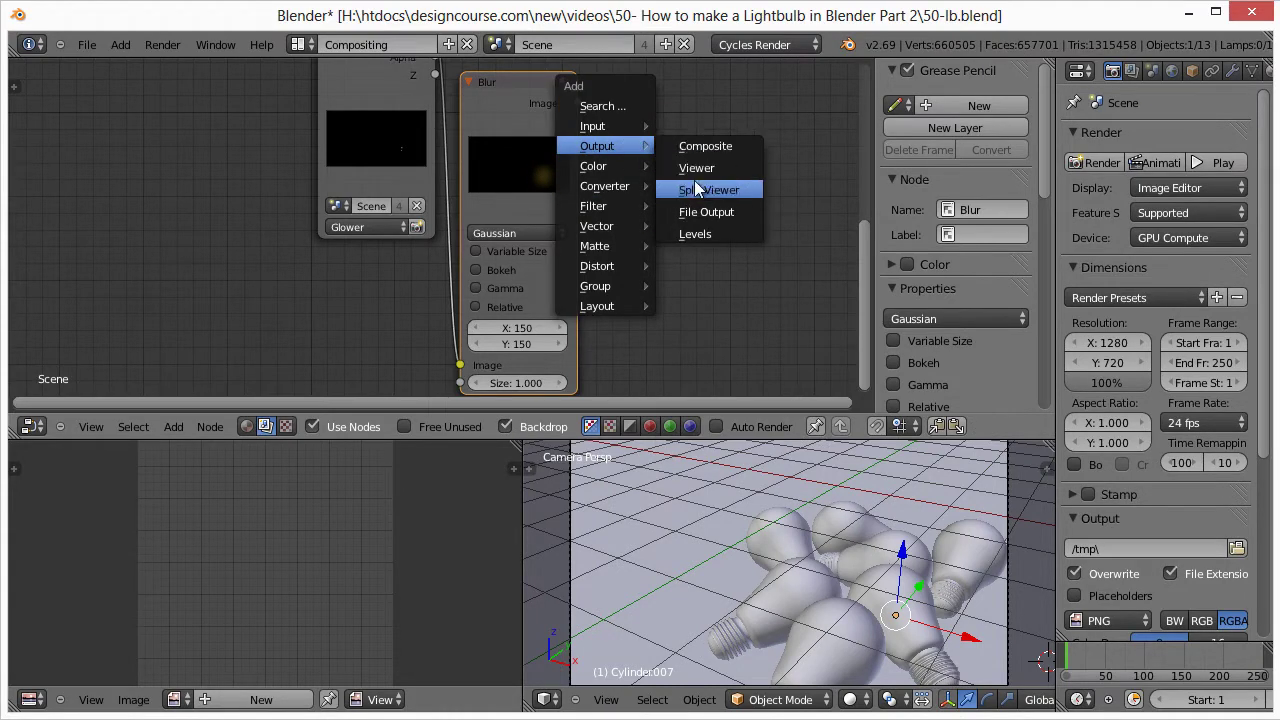
left_click(710, 166)
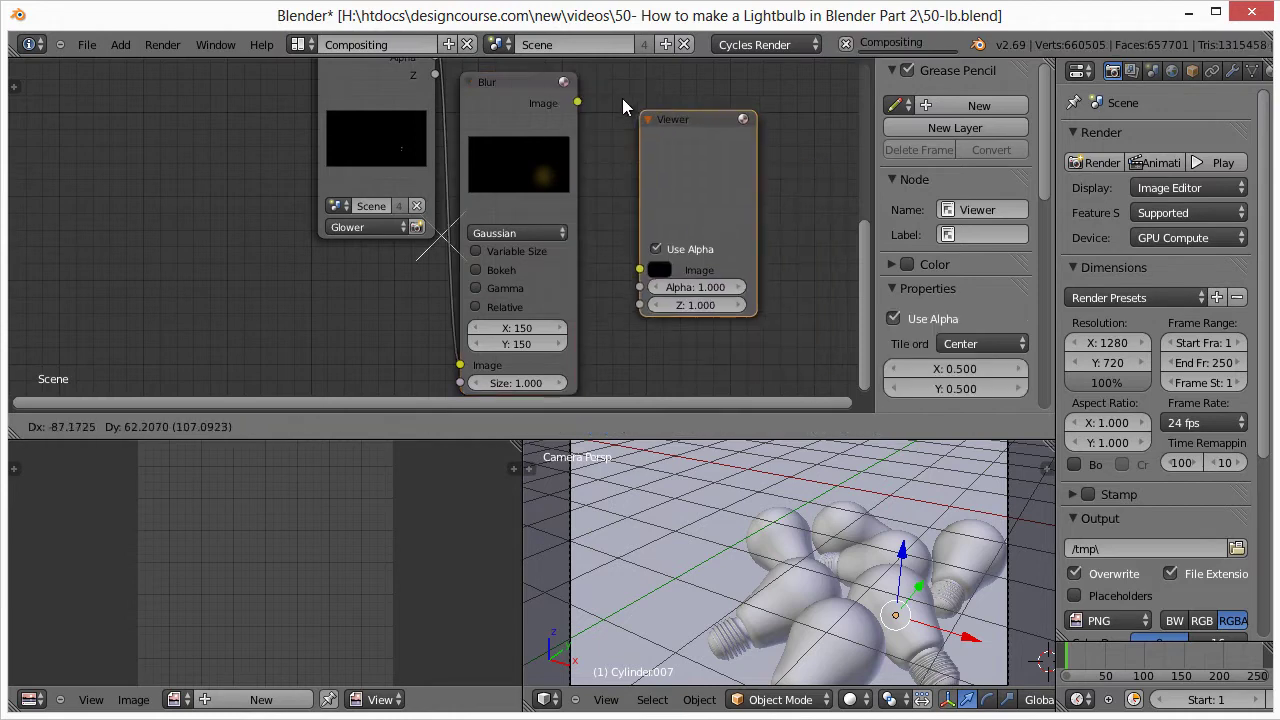
left_click(618, 102)
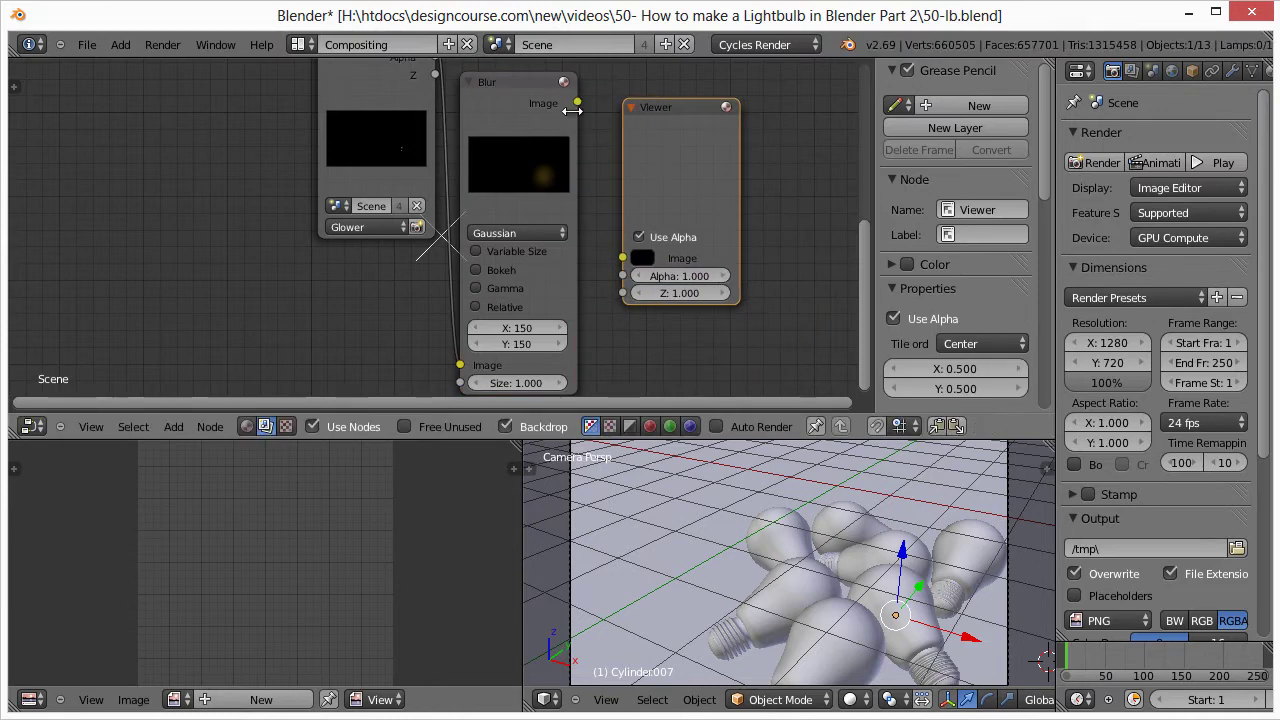
left_click_drag(577, 102, 622, 258)
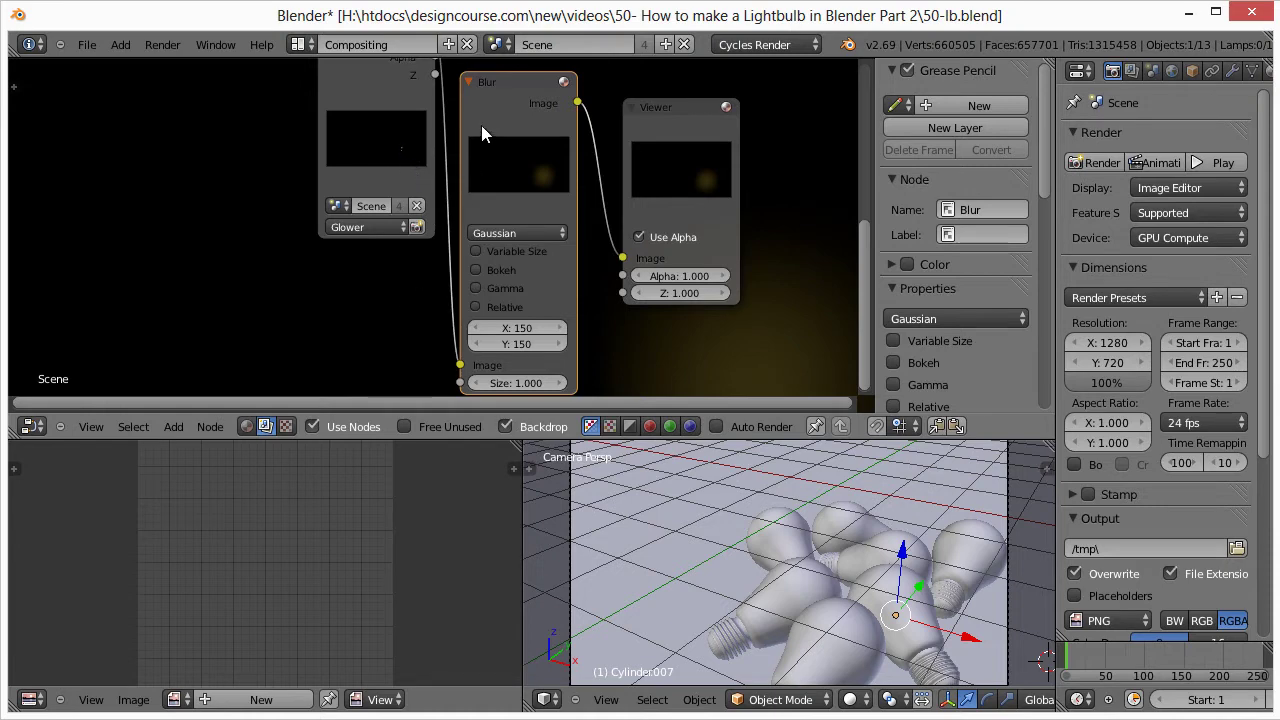
- Add a second Blur node and link the Render Layers image into it
key("shift+a")
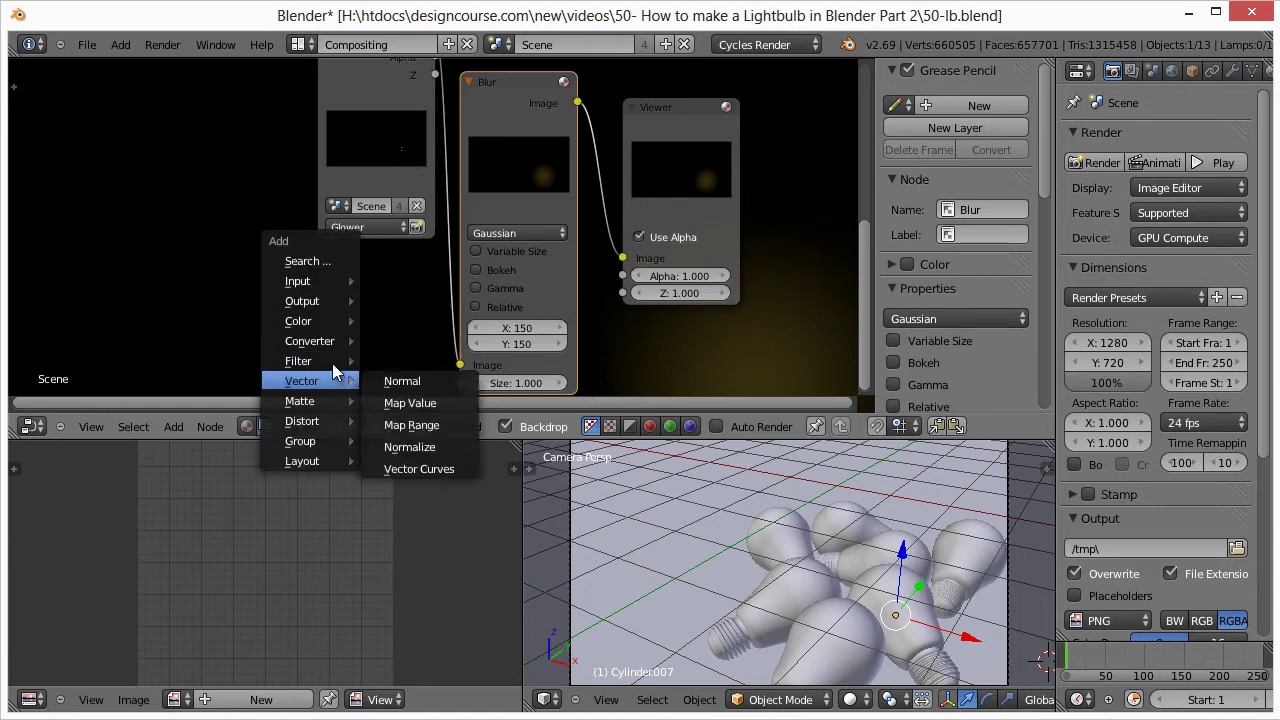
mouse_move(337, 362)
left_click(393, 361)
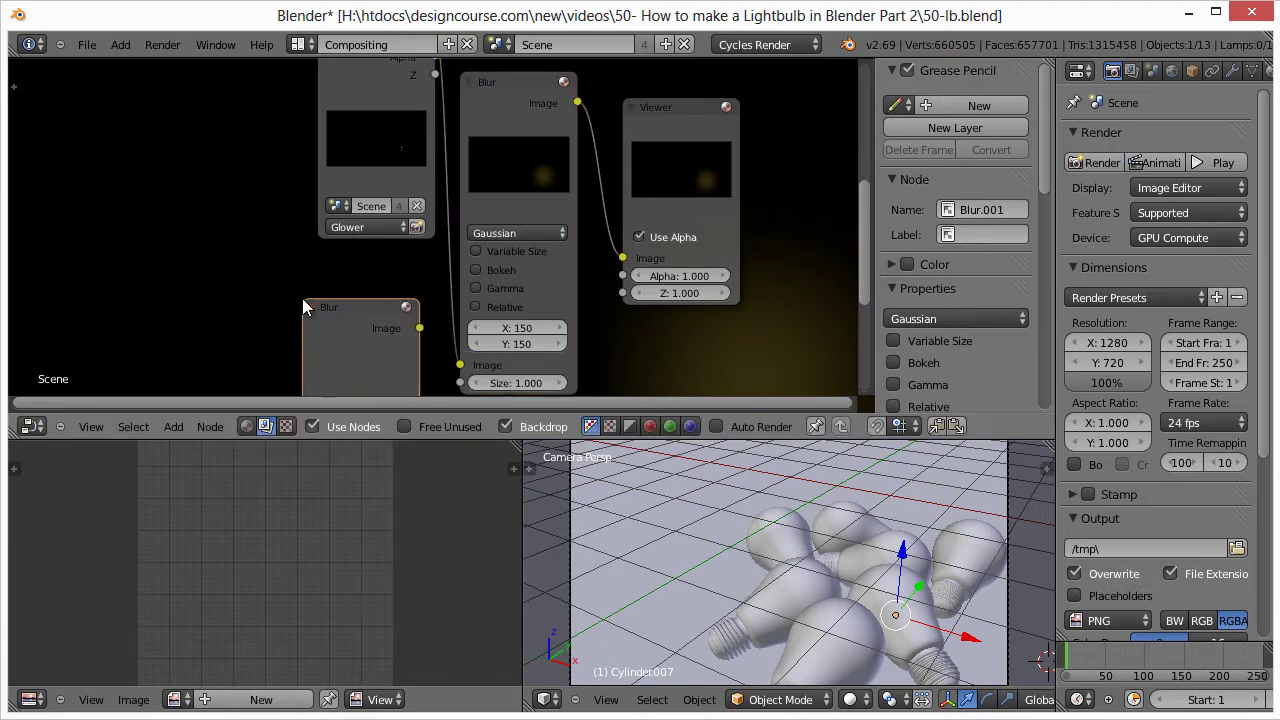
left_click(329, 309)
scroll(340, 300, "down", 2)
scroll(352, 293, "down", 2)
scroll(352, 292, "up", 1)
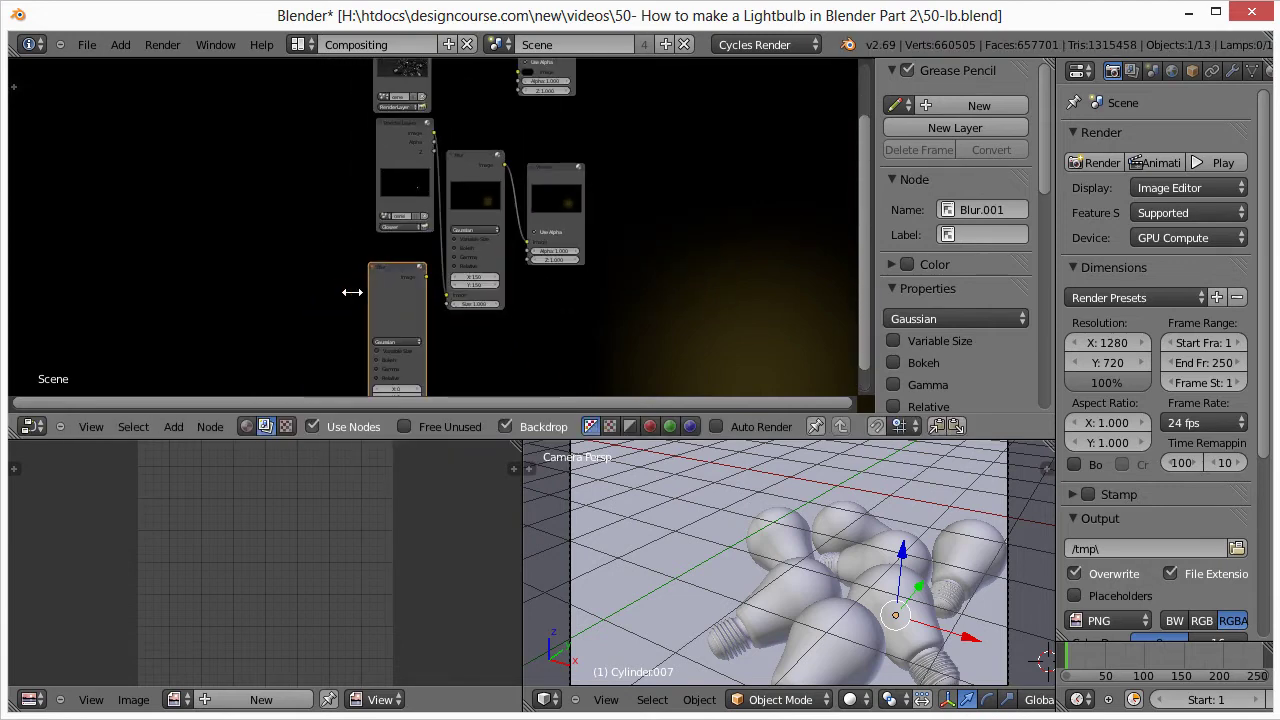
left_click_drag(413, 267, 505, 258)
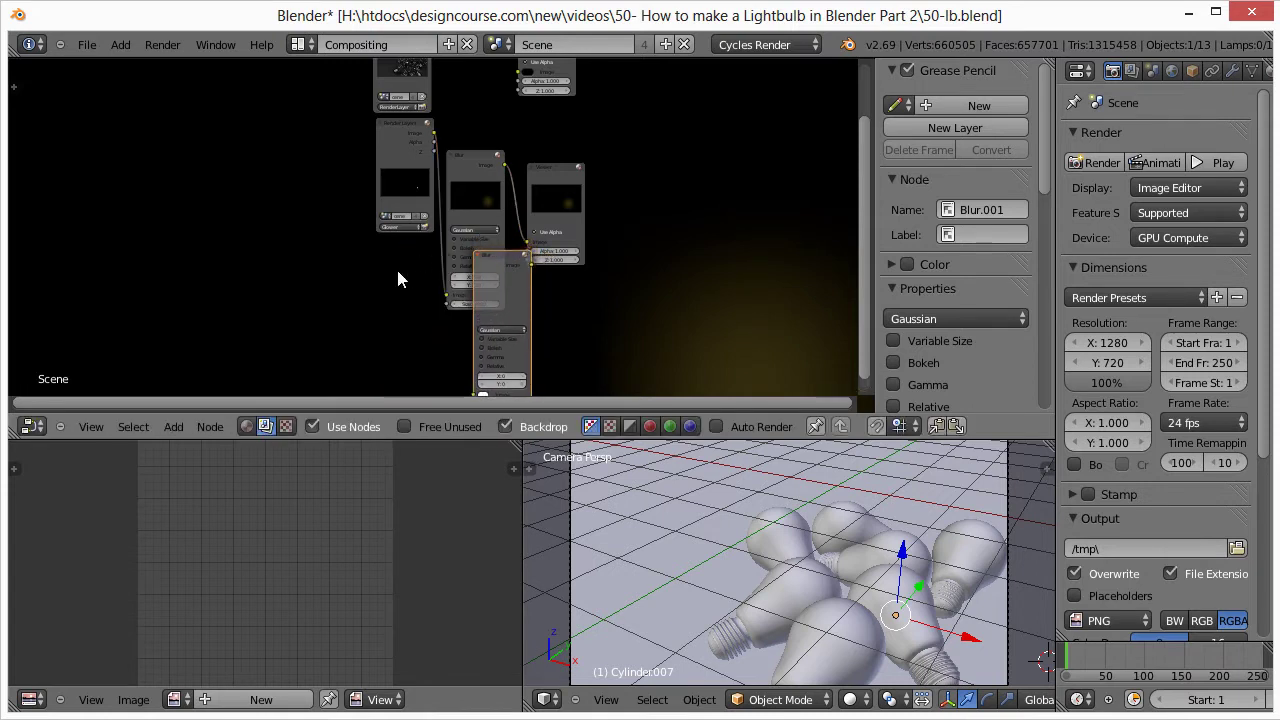
middle_click_drag(398, 280, 391, 238)
left_click_drag(424, 93, 466, 358)
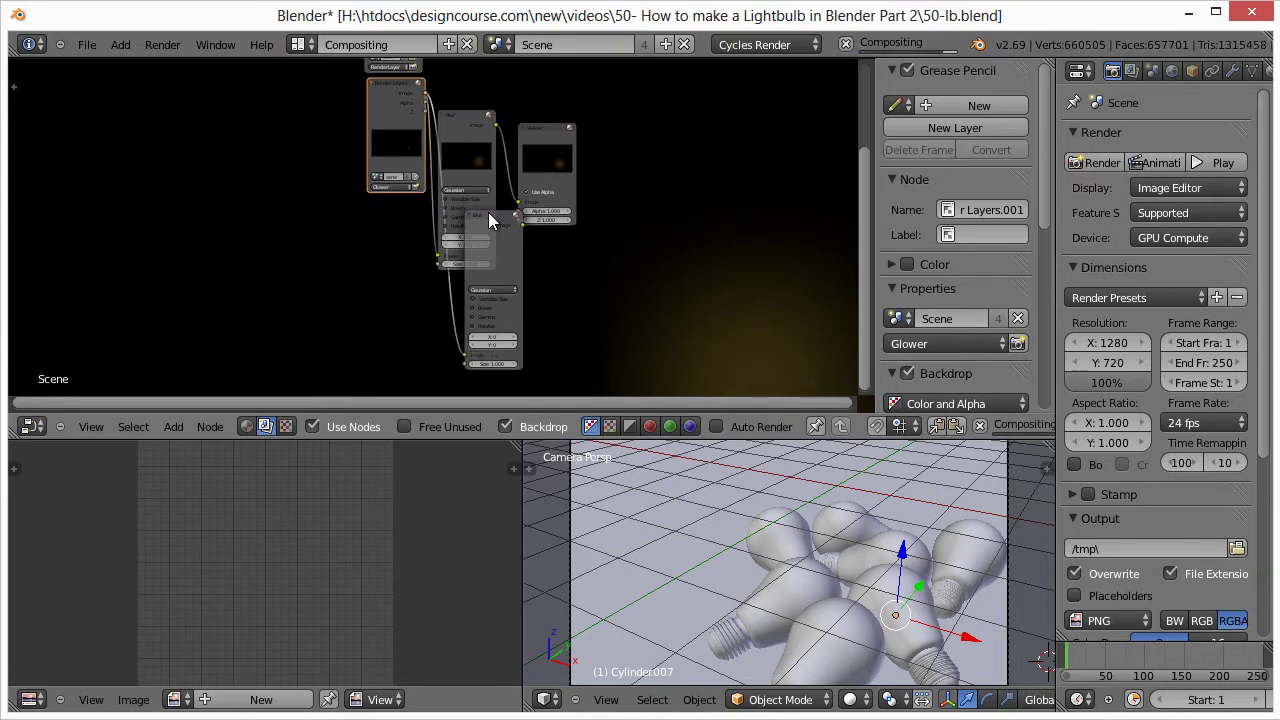
left_click_drag(490, 217, 381, 240)
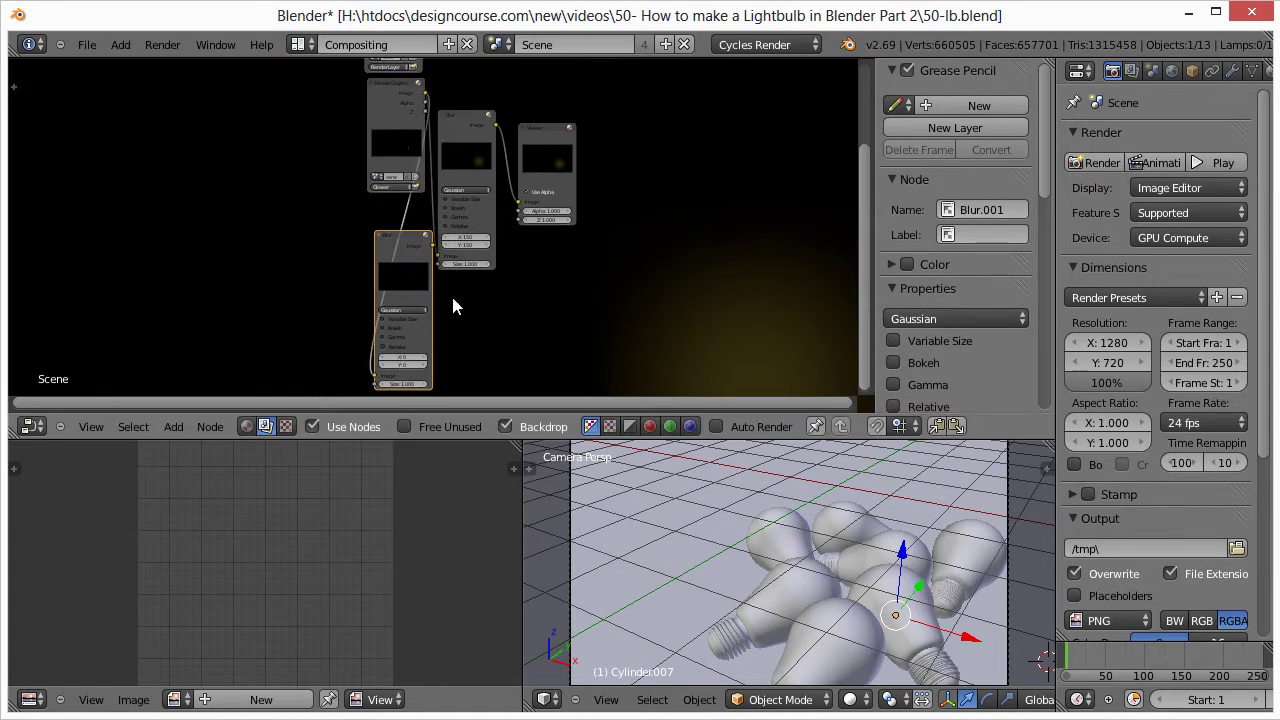
scroll(418, 346, "up", 4)
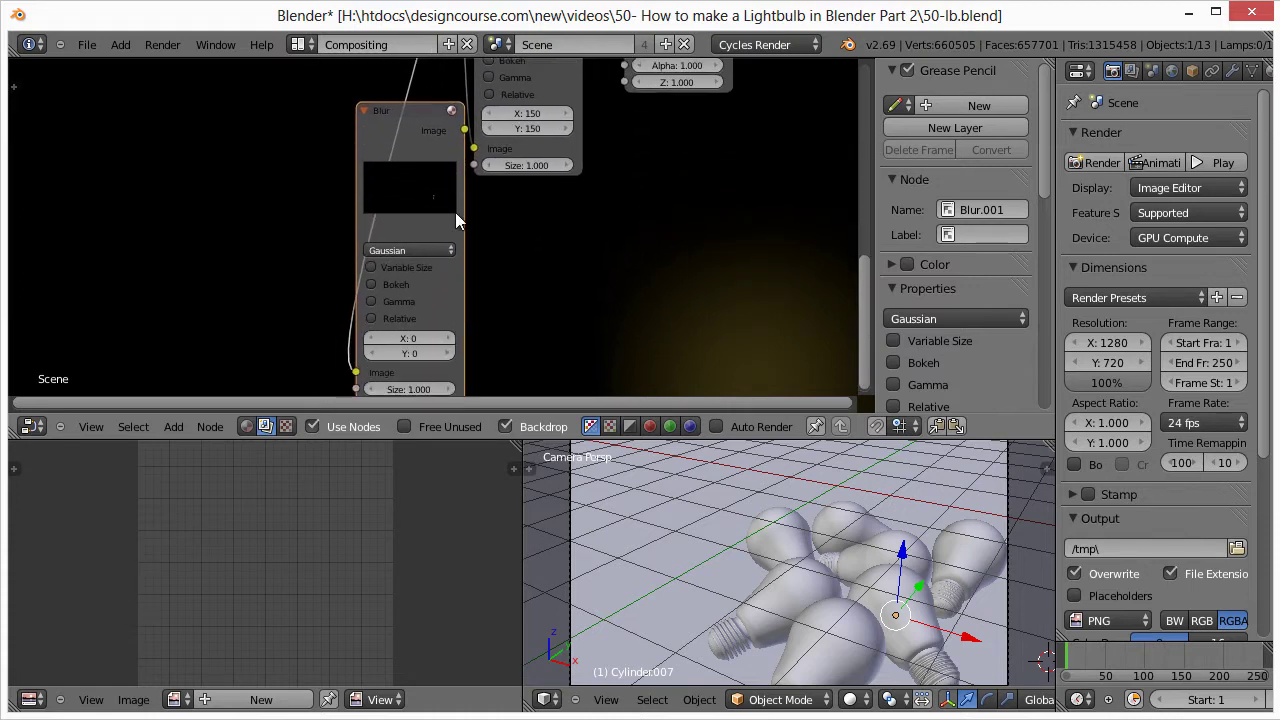
- Make Blur.001 a Fast Gaussian blur of 15 by 15 and move it lower
left_click(415, 251)
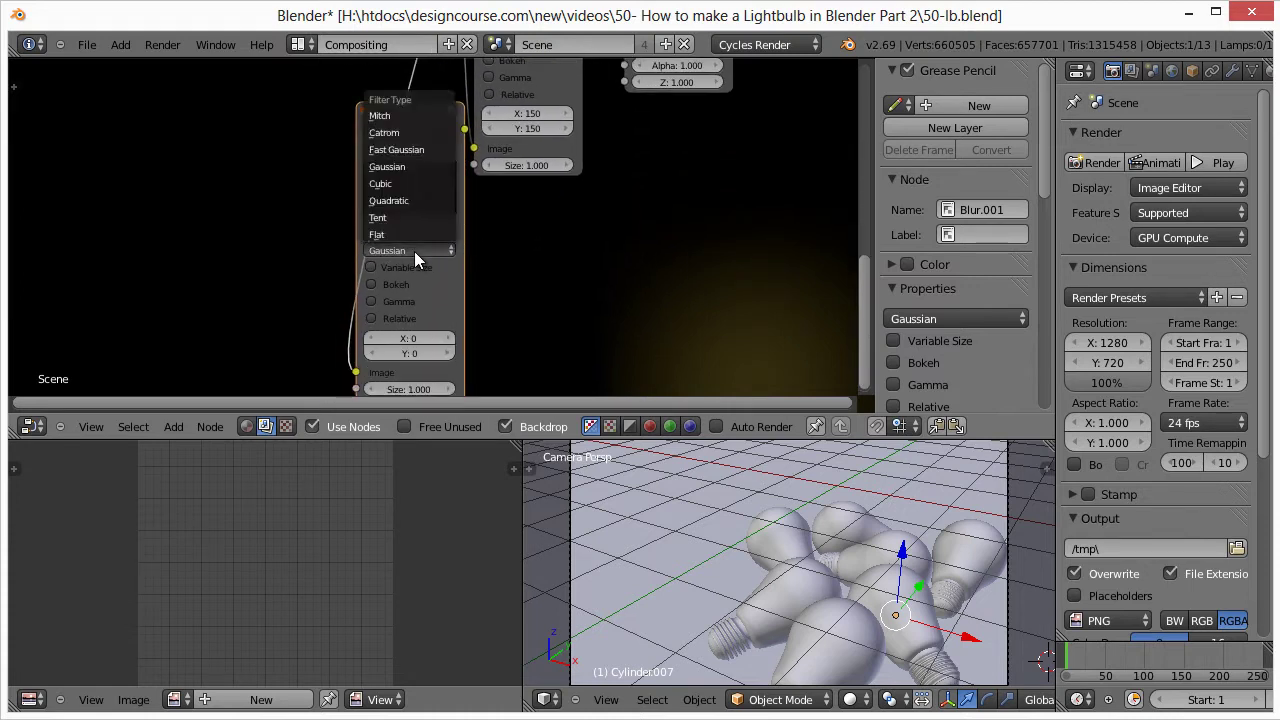
left_click(396, 149)
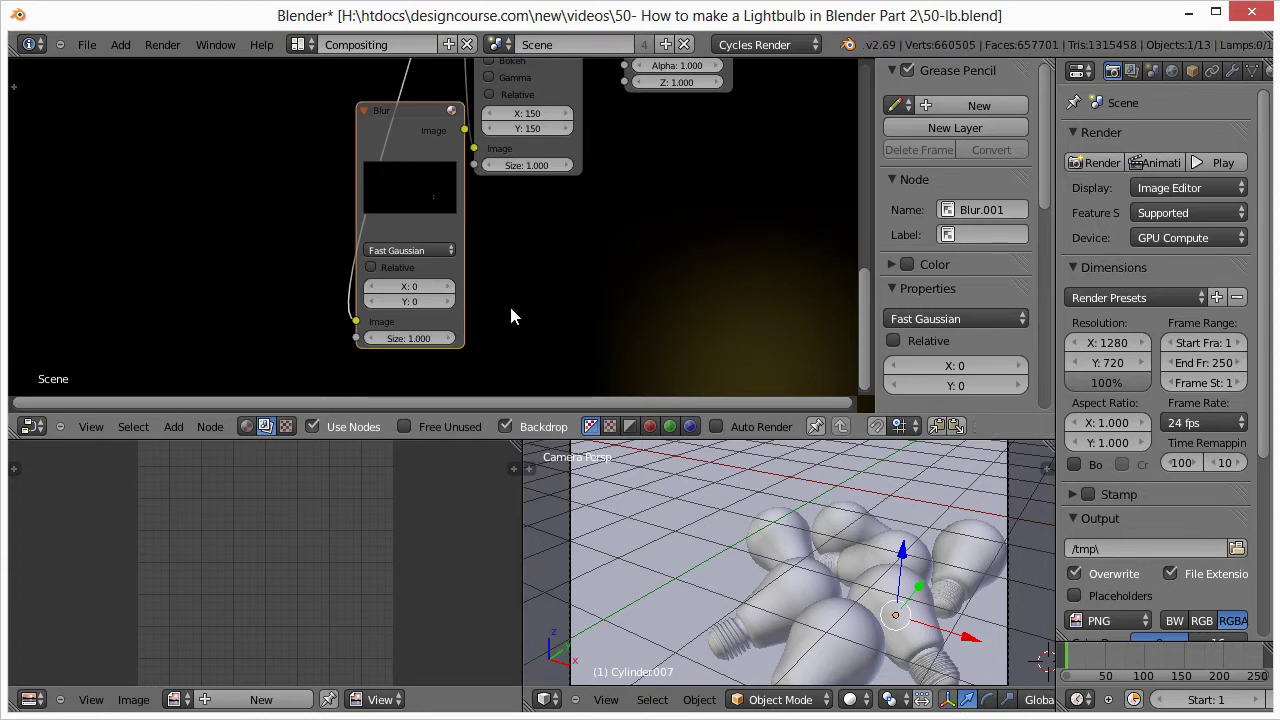
left_click(416, 286)
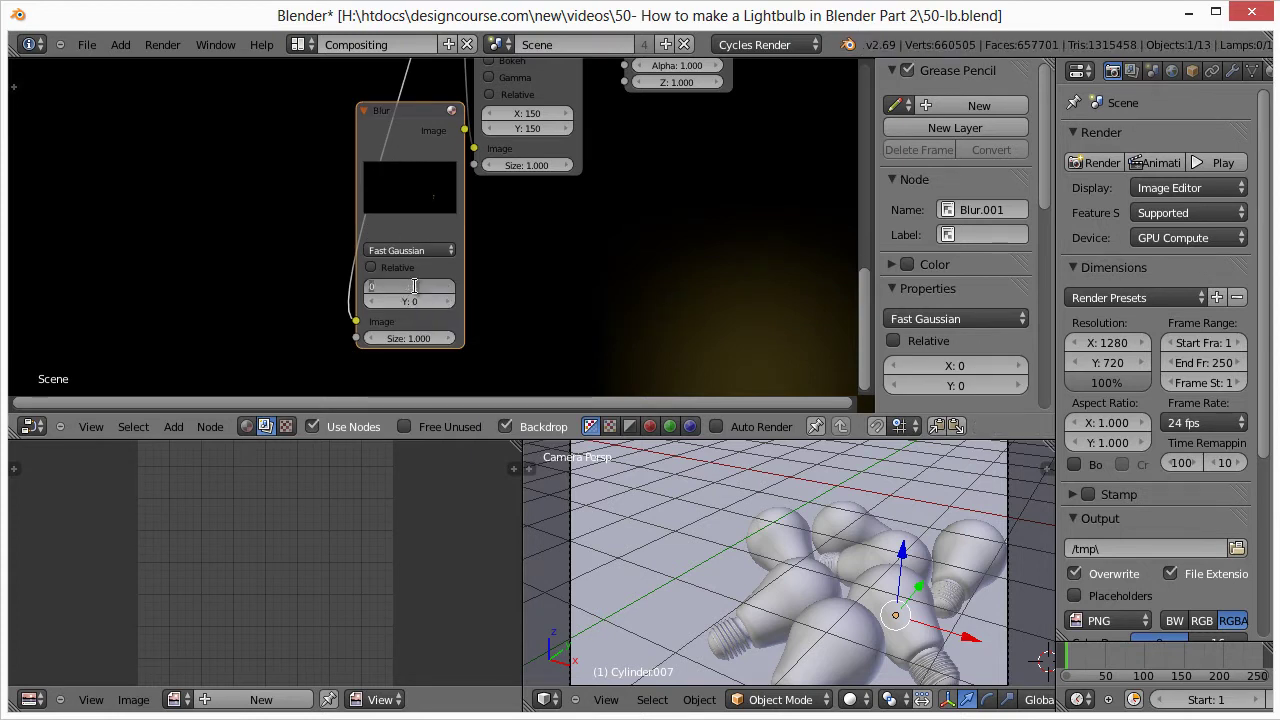
type("15")
key("Tab")
type("15")
key("Return")
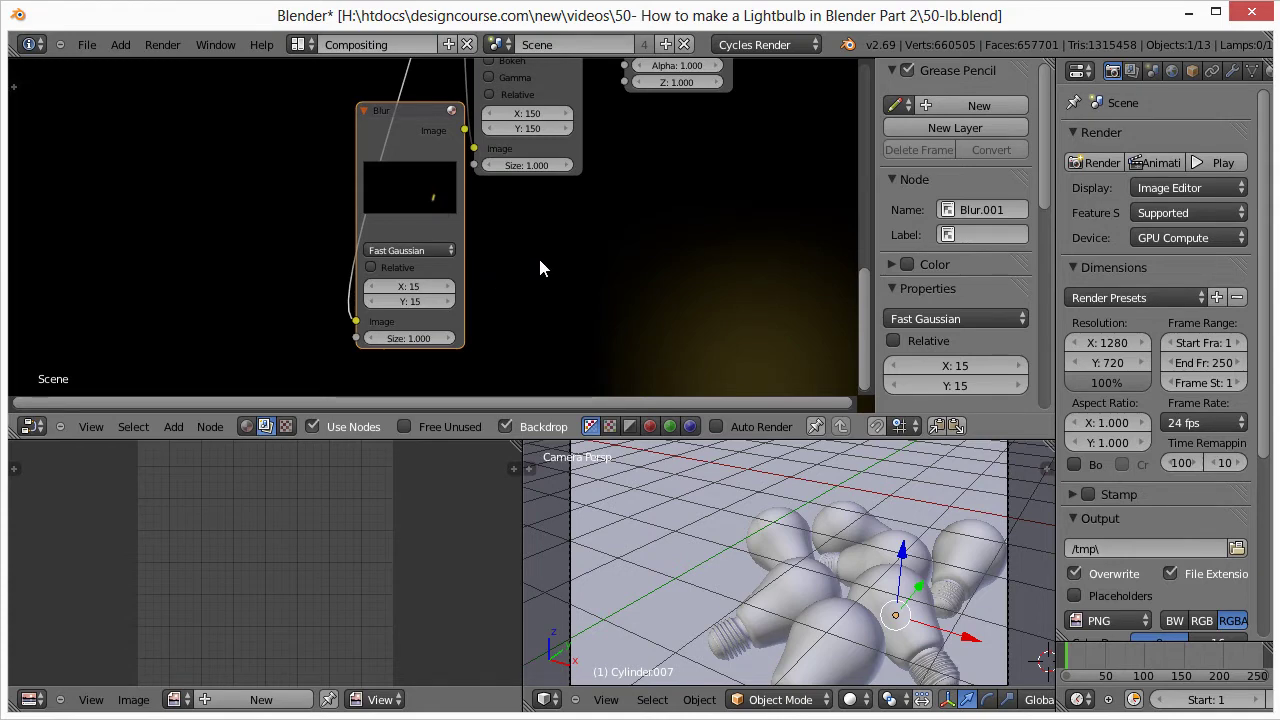
middle_click_drag(507, 291, 471, 269)
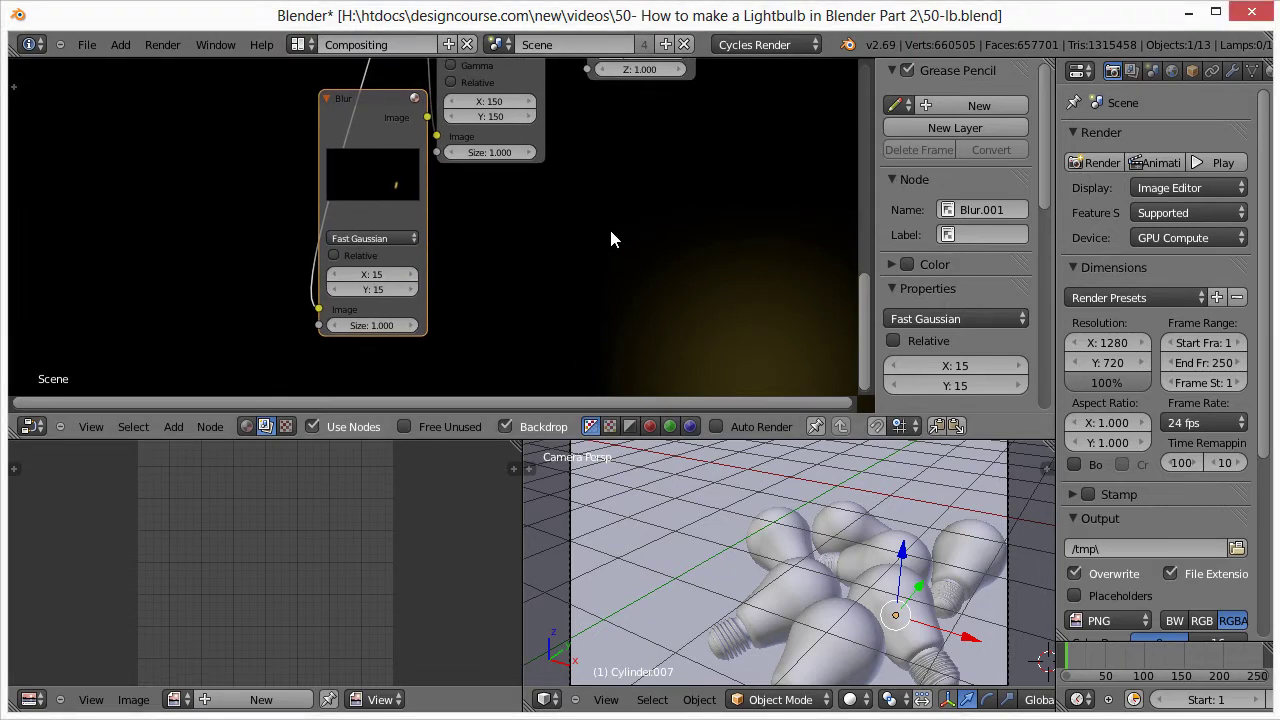
middle_click_drag(609, 226, 521, 343)
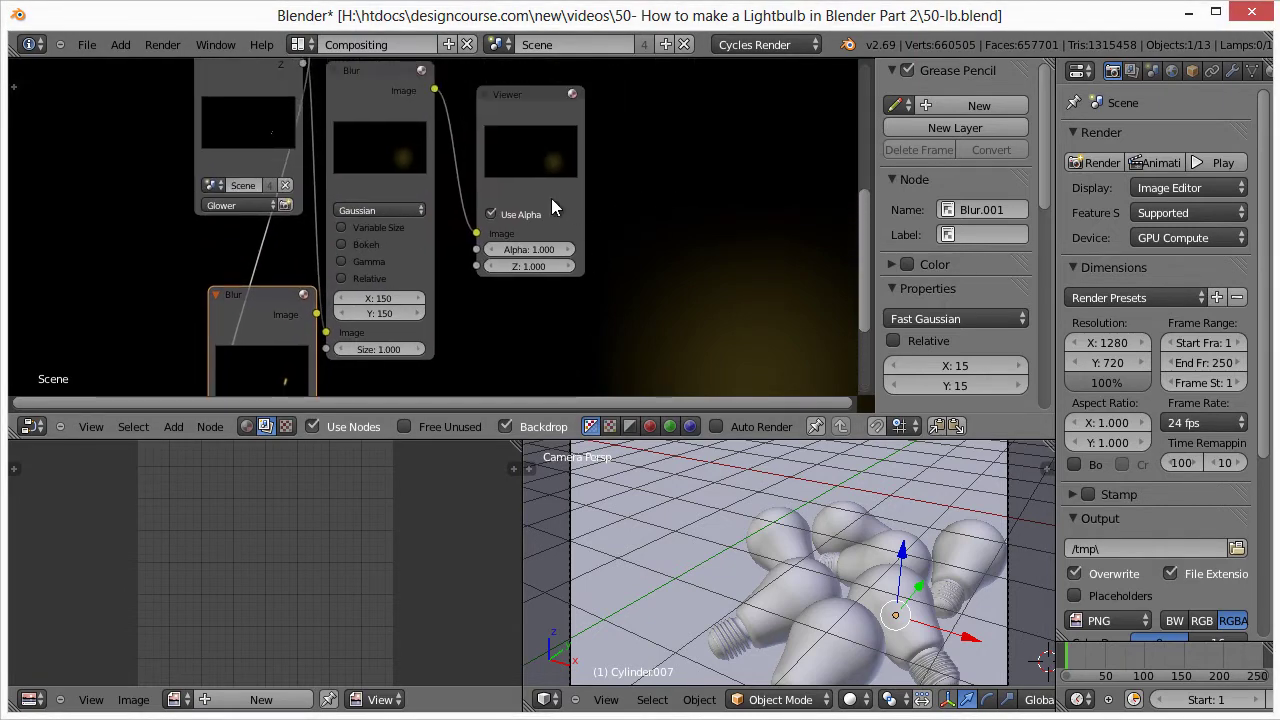
left_click_drag(271, 296, 389, 389)
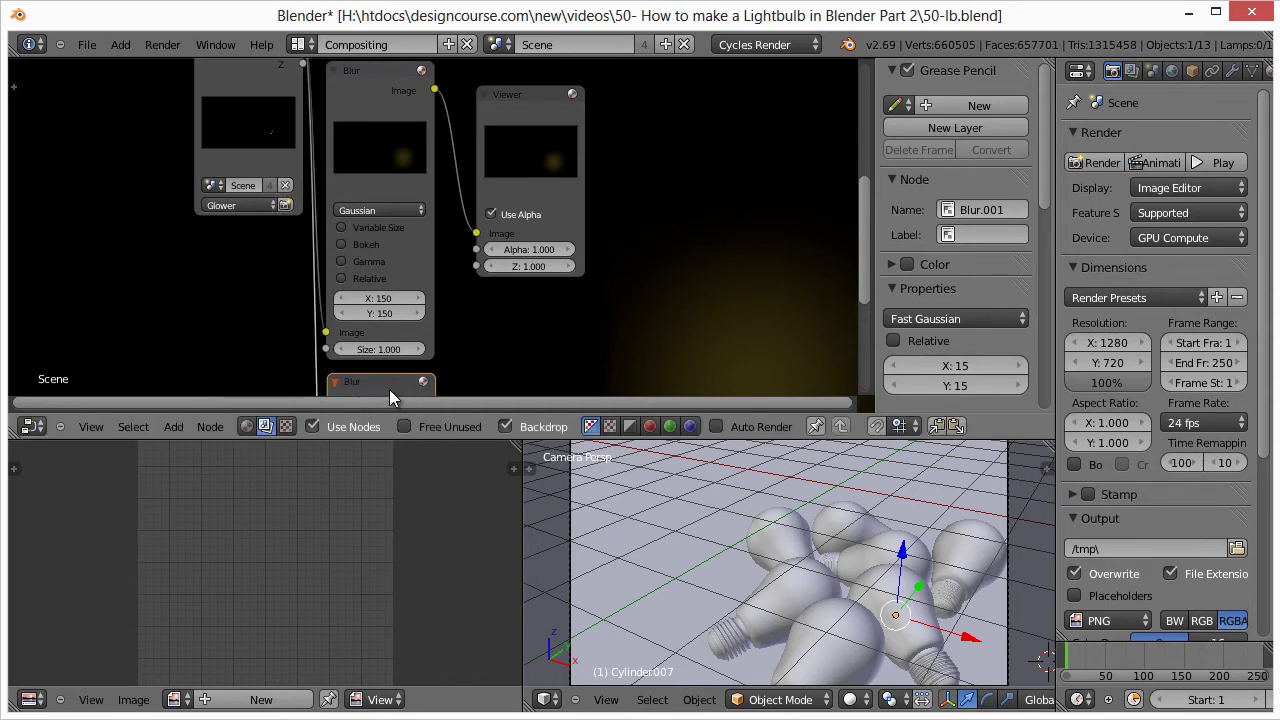
- Delete the Viewer, add RGB Curves fed by the large Blur, and bow its curve upward
left_click(530, 95)
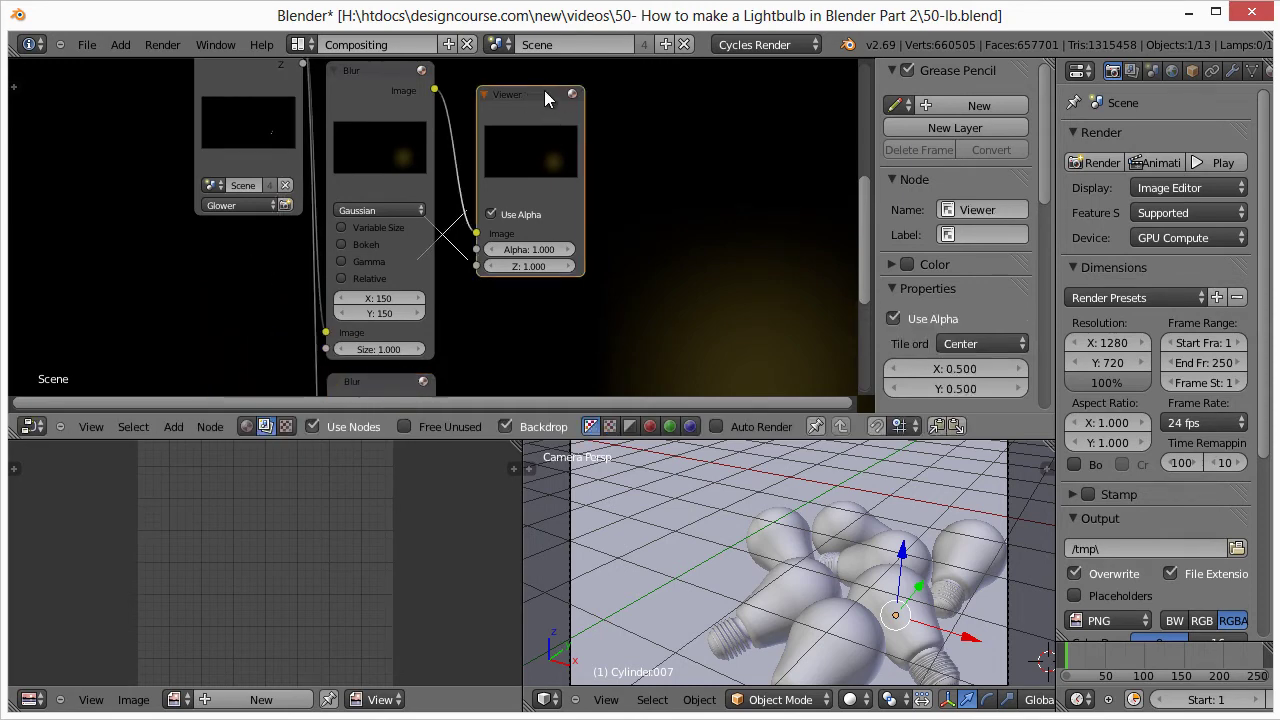
key("x")
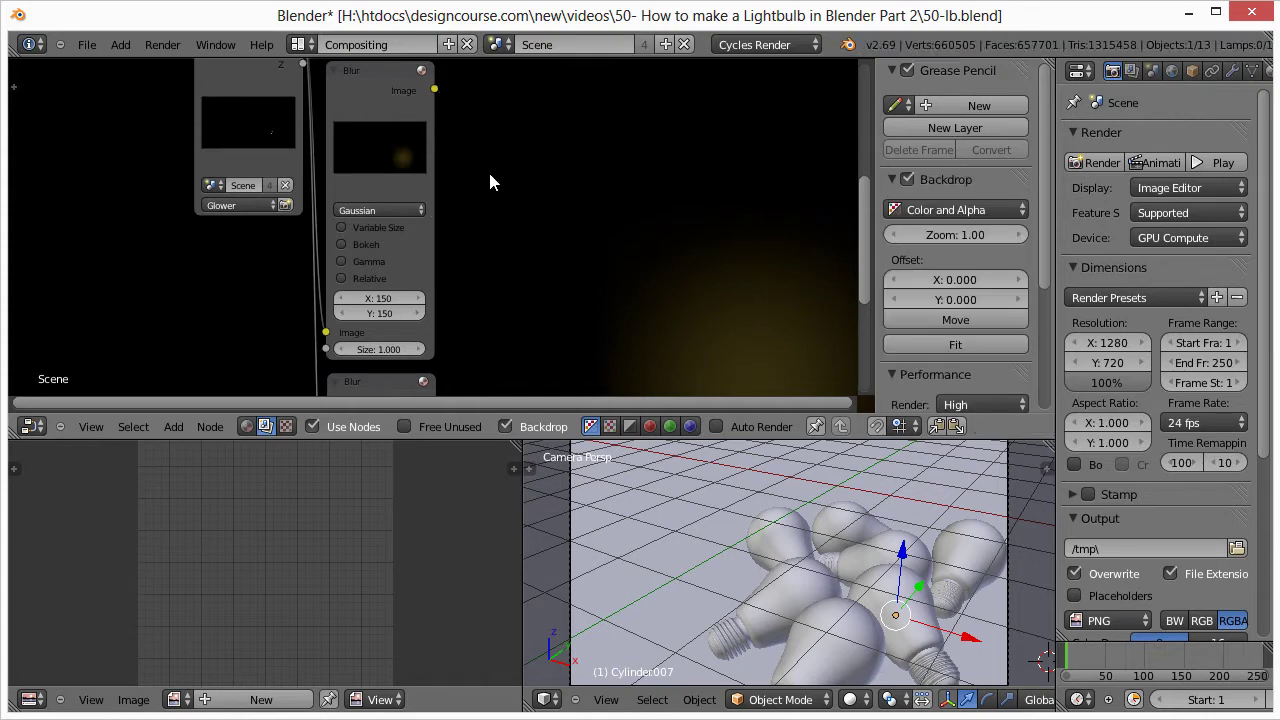
key("shift+a")
mouse_move(490, 176)
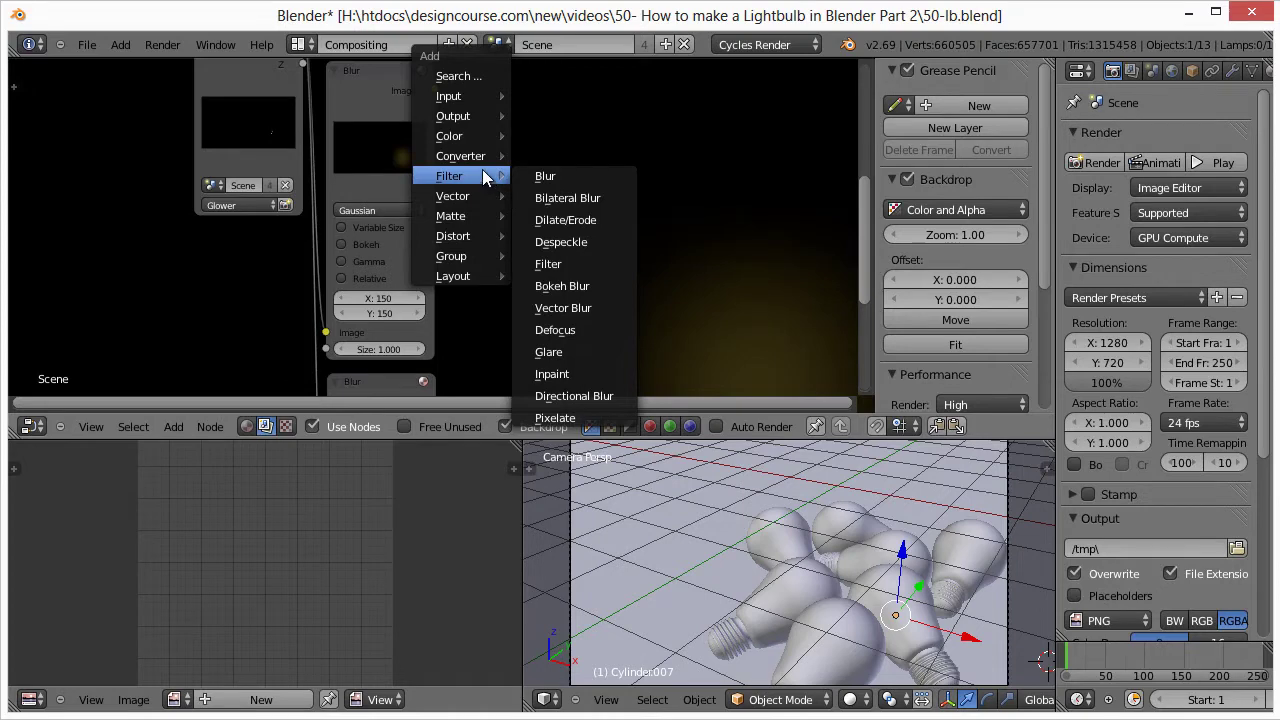
mouse_move(484, 198)
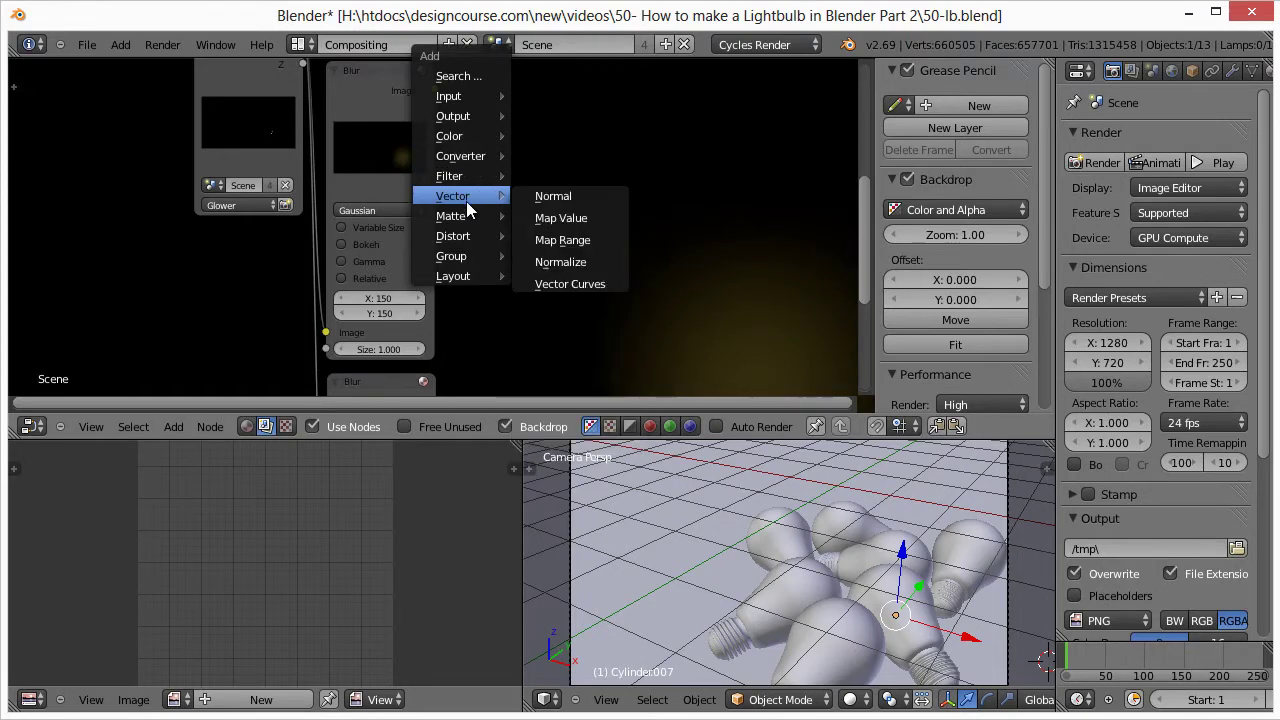
mouse_move(462, 138)
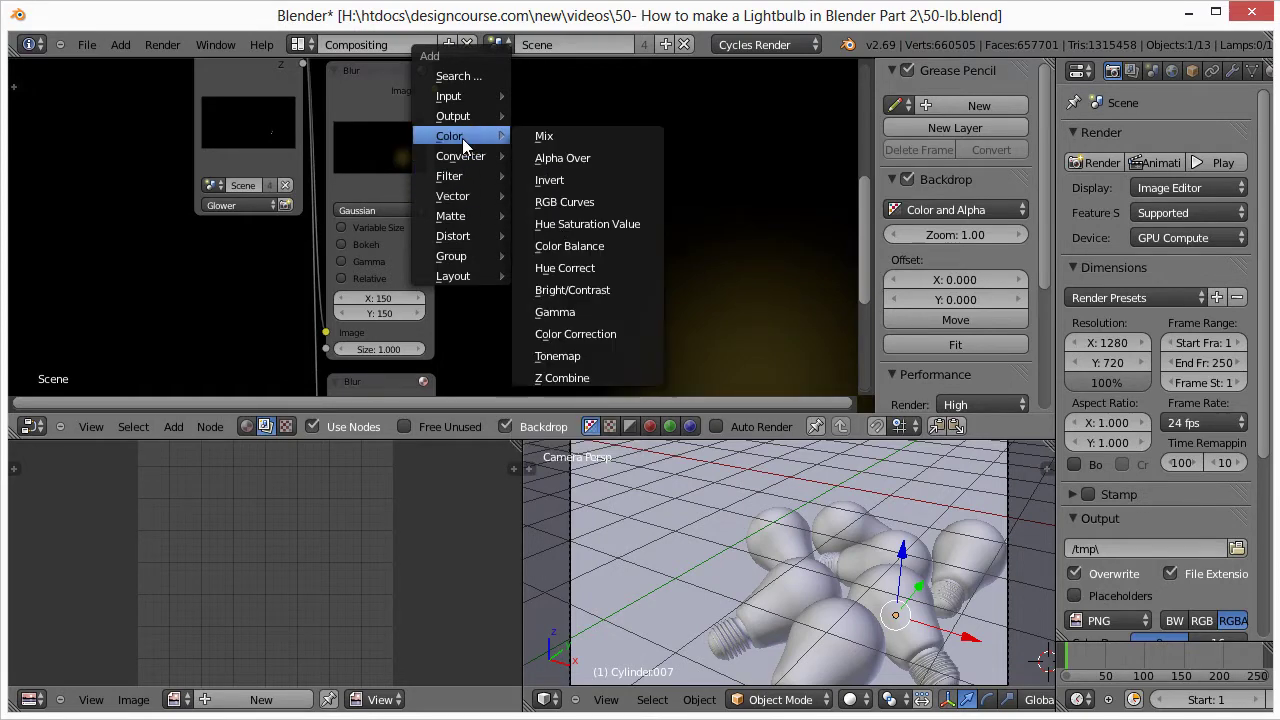
left_click(565, 202)
left_click_drag(434, 89, 484, 312)
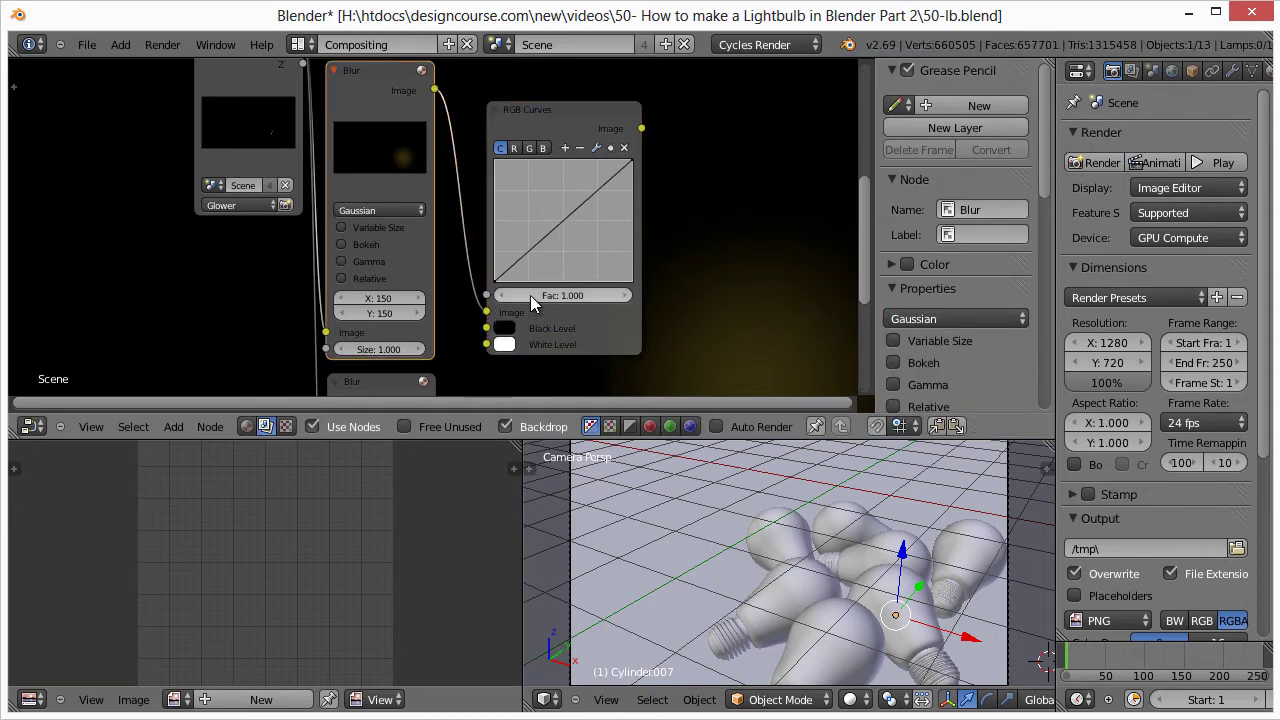
left_click_drag(560, 223, 536, 201)
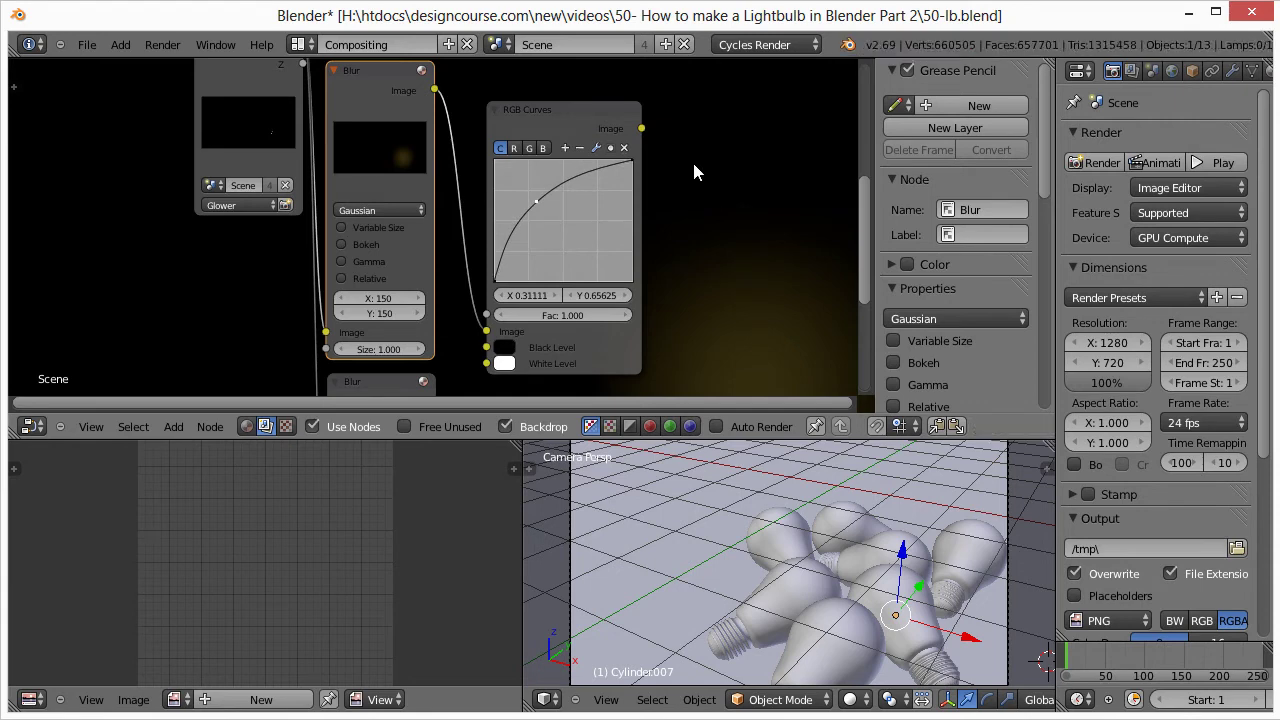
- Add a Viewer fed by RGB Curves and nudge the curve point to X 0.38889, Y 0.575
key("shift+a")
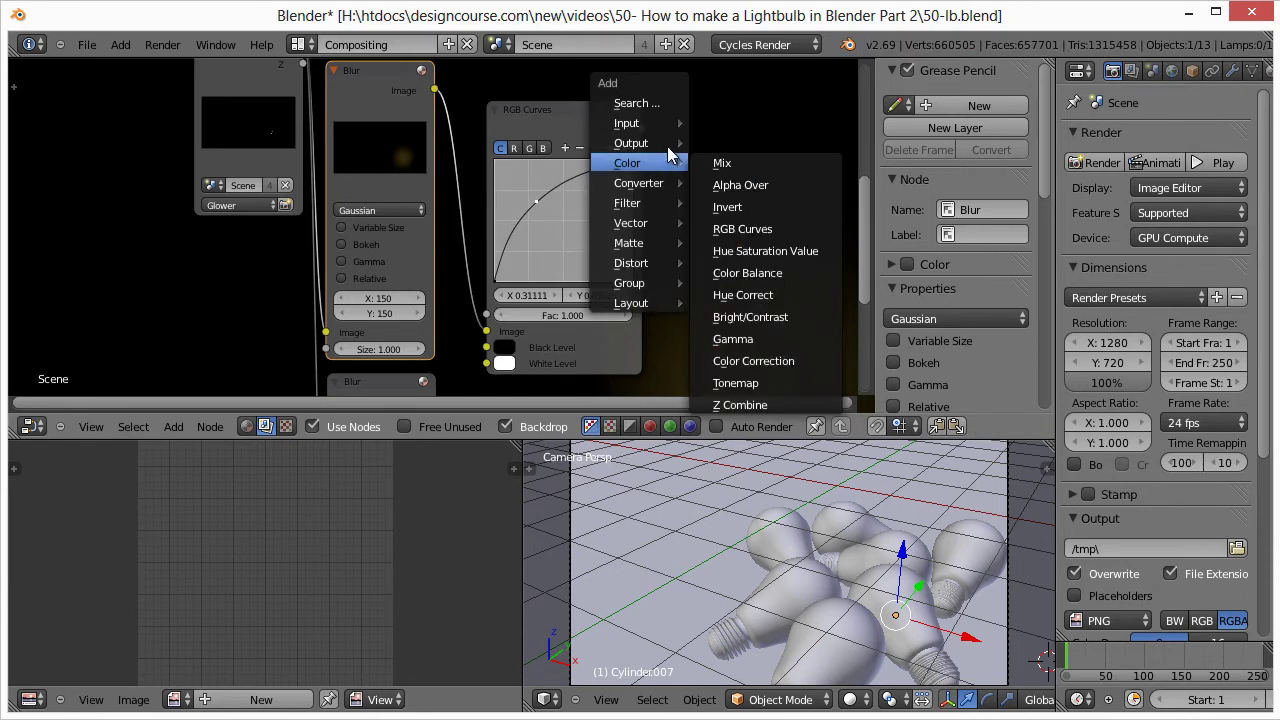
mouse_move(665, 145)
left_click(730, 165)
left_click(672, 127)
left_click_drag(668, 265, 641, 128)
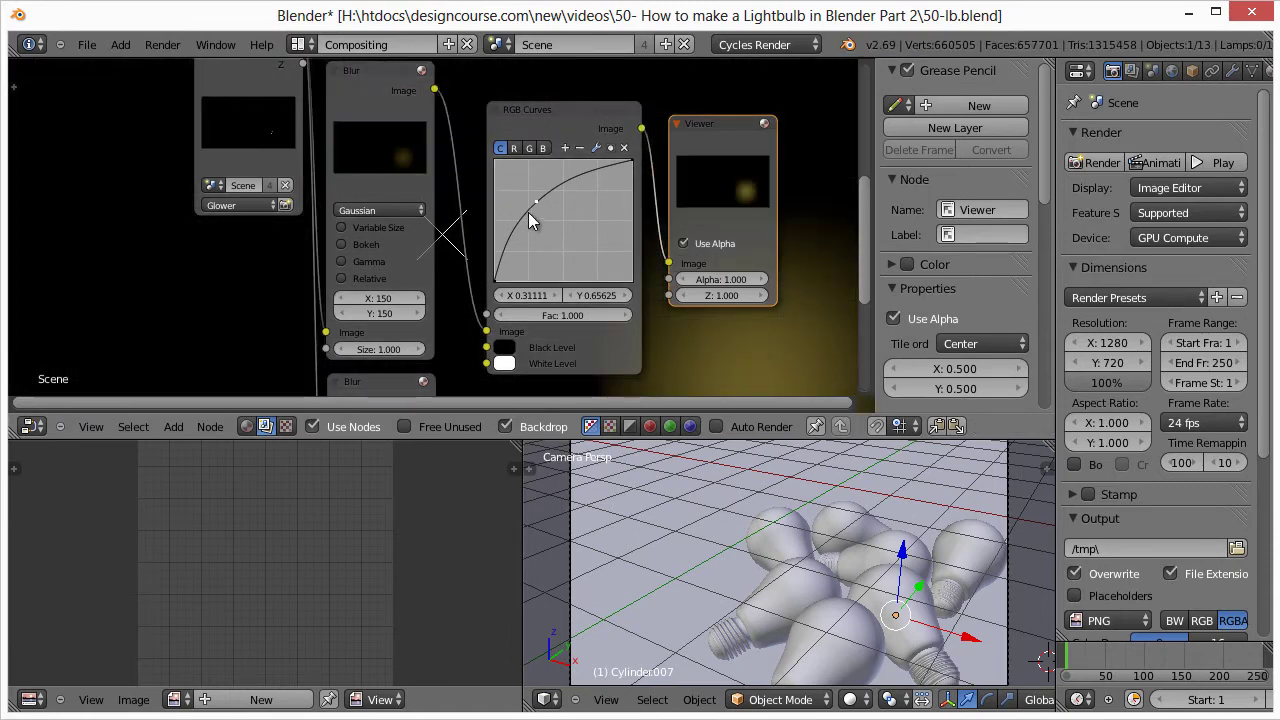
left_click_drag(530, 208, 556, 215)
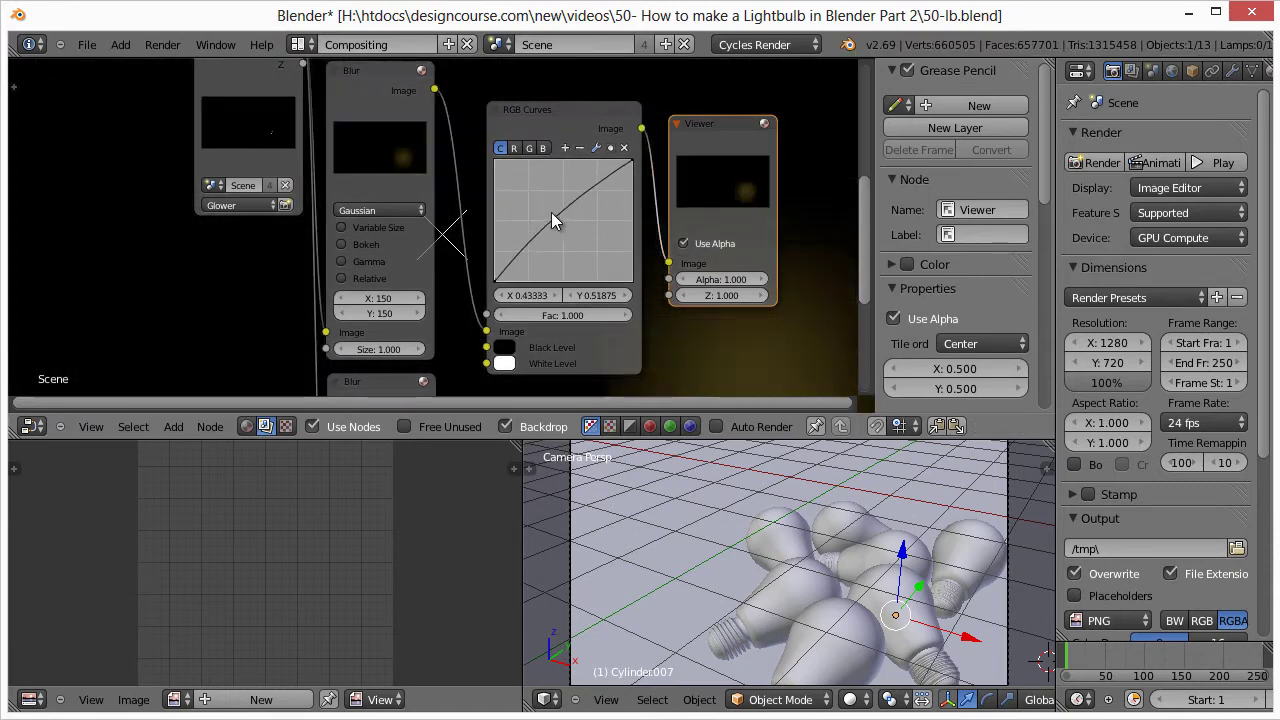
scroll(763, 357, "down", 2)
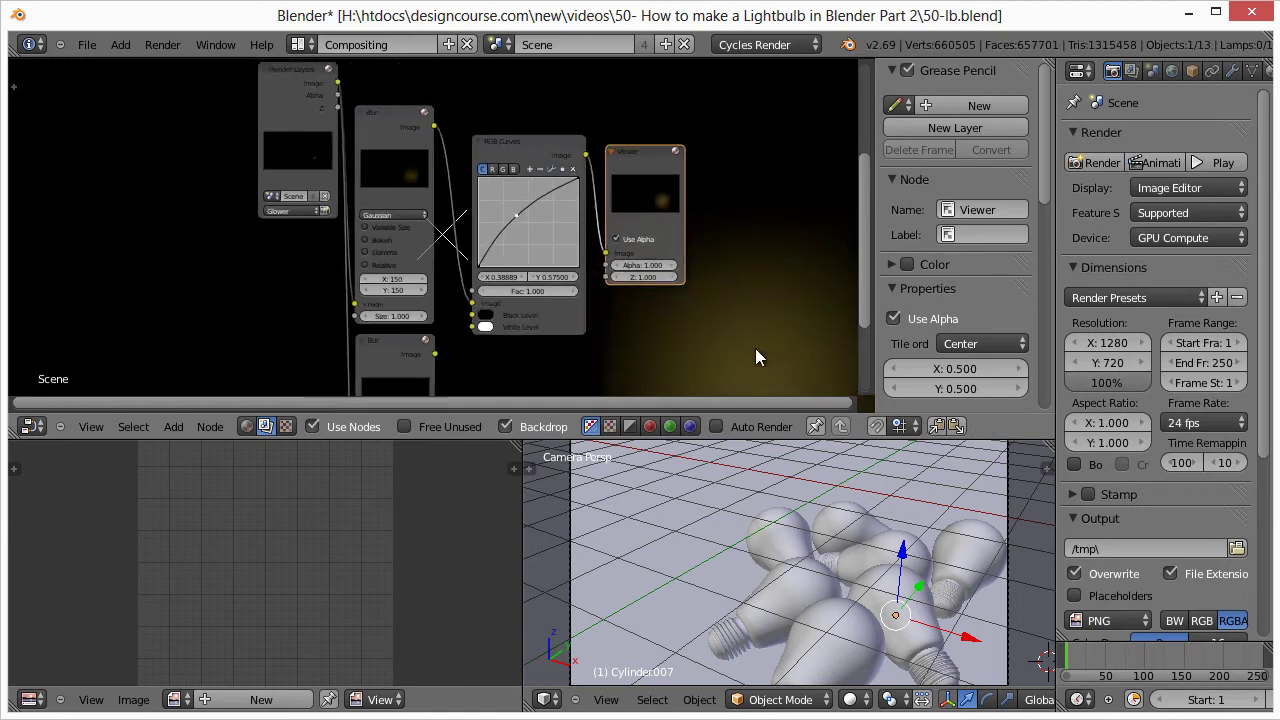
scroll(670, 273, "up", 2)
middle_click_drag(588, 284, 581, 240)
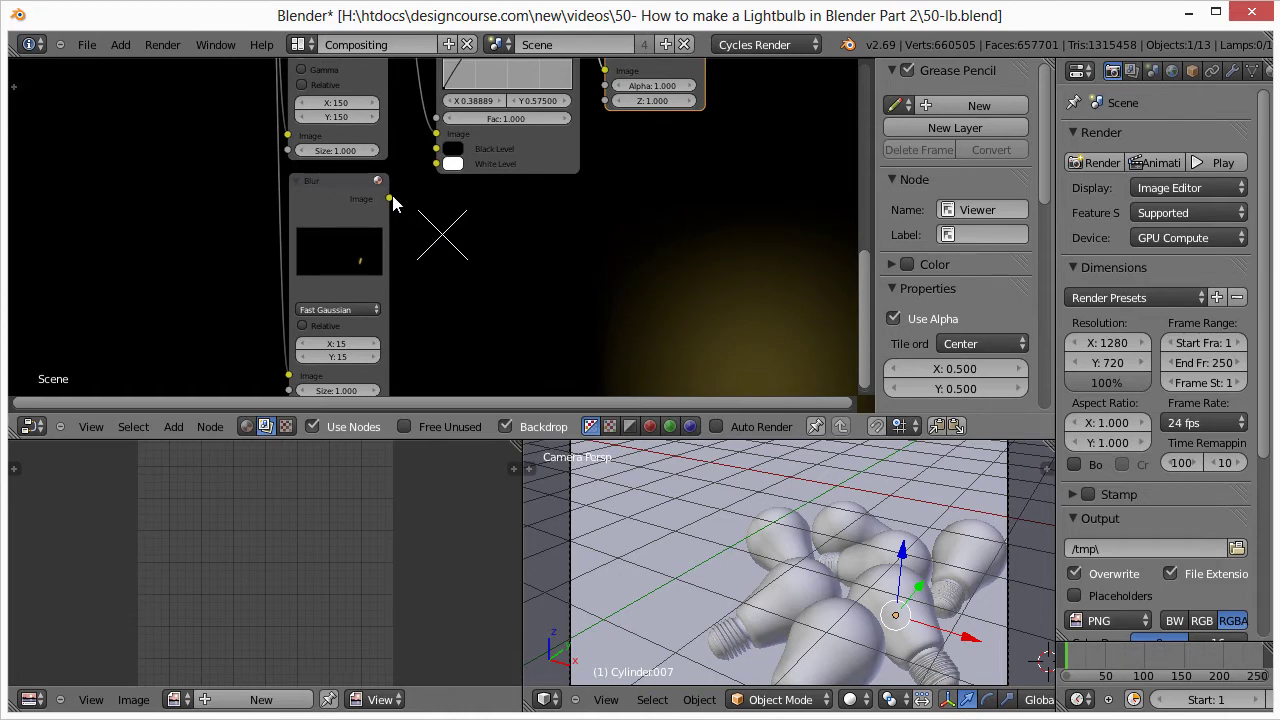
- Set the Fast Gaussian blur's X and Y sizes to 10
middle_click_drag(488, 287, 493, 261)
left_click(381, 314)
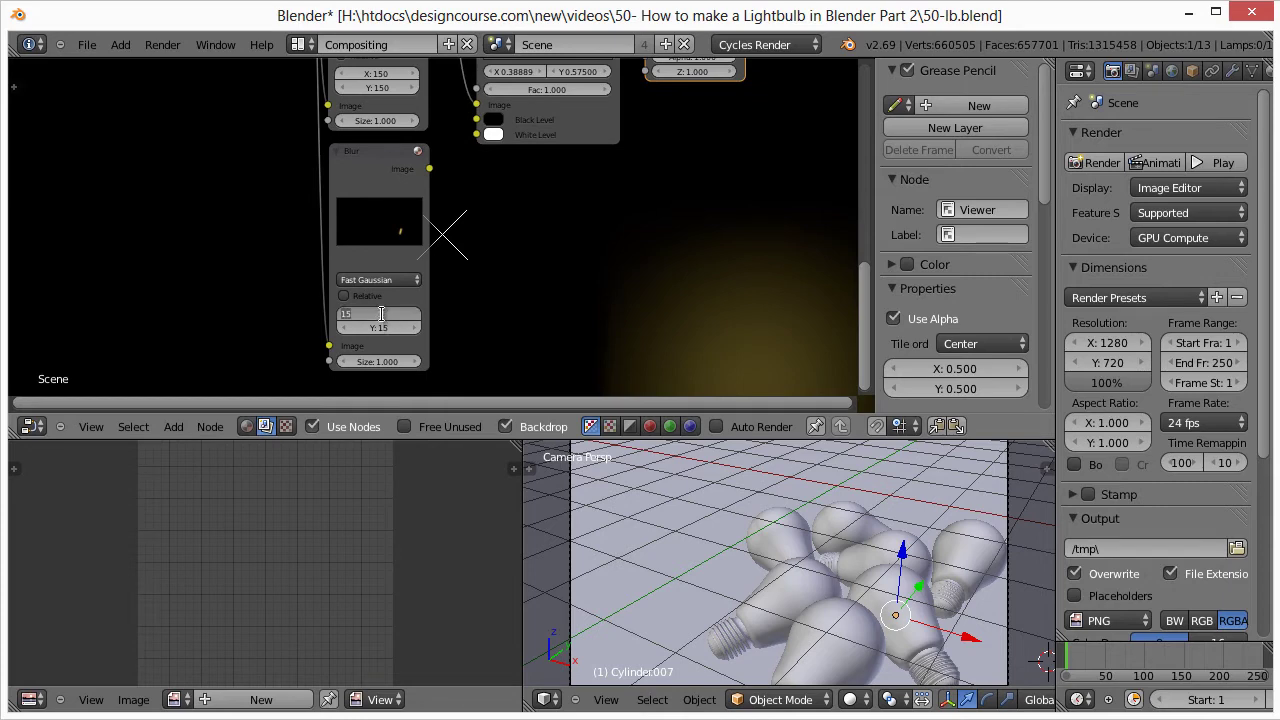
type("10")
left_click(383, 327)
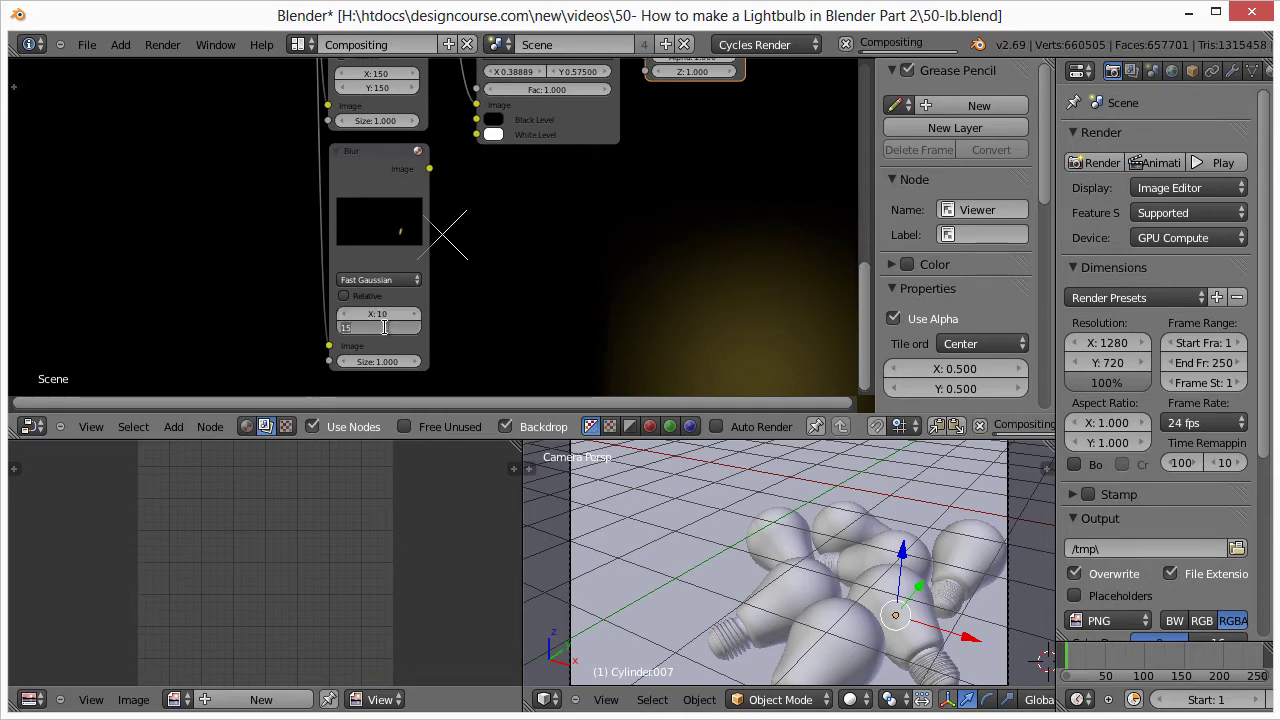
type("10")
key("Return")
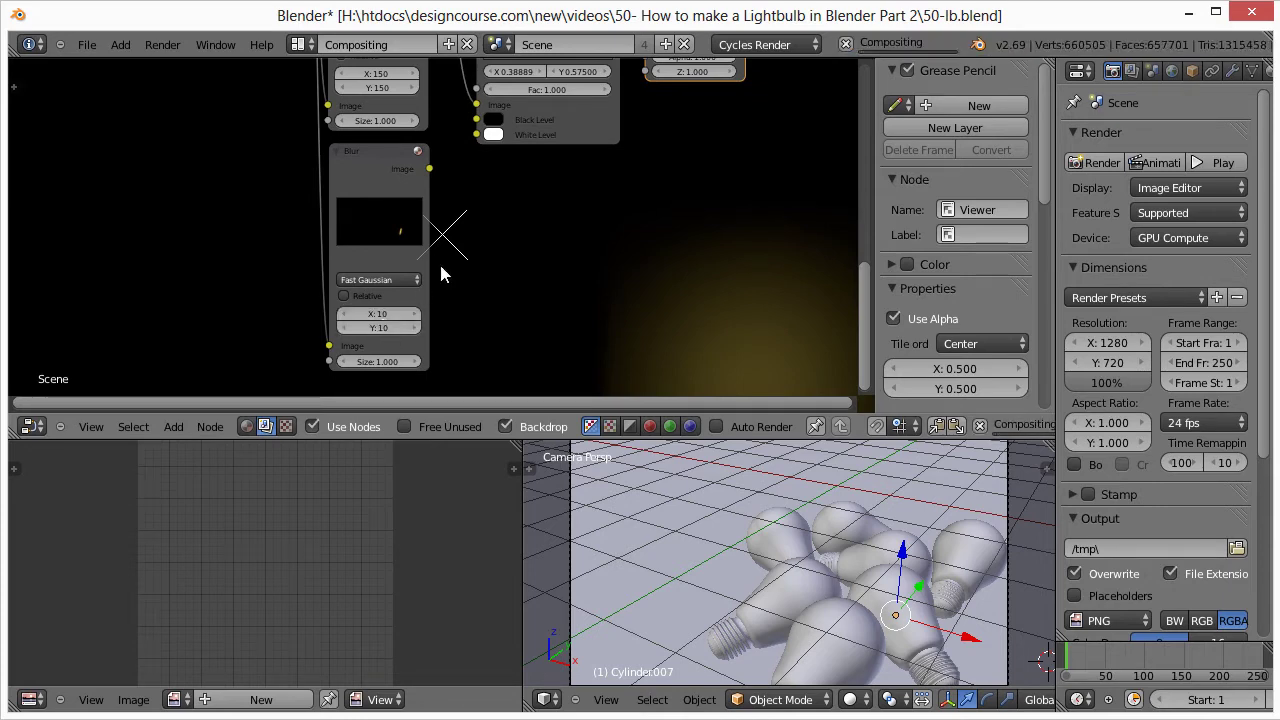
- Move the Viewer node beside the small Blur node and centre the view on it
middle_click_drag(630, 267, 572, 384)
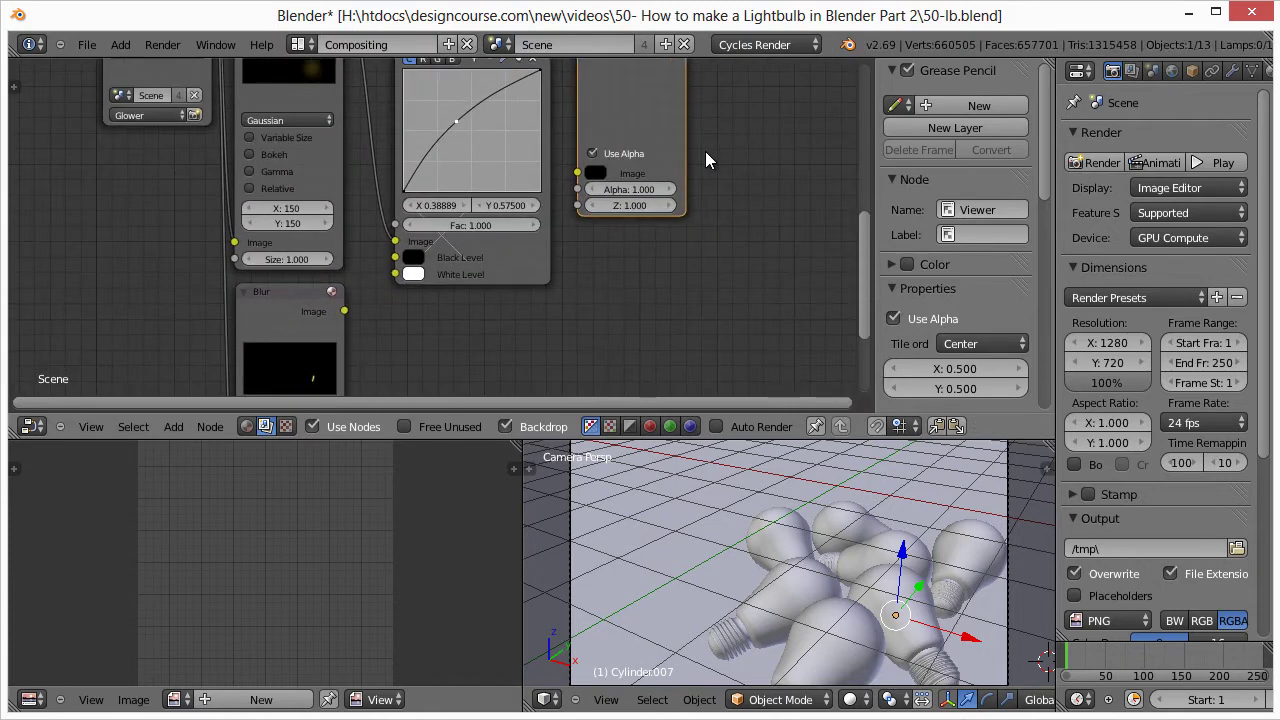
scroll(565, 107, "down", 1)
left_click_drag(575, 82, 383, 169)
key("KP_Decimal")
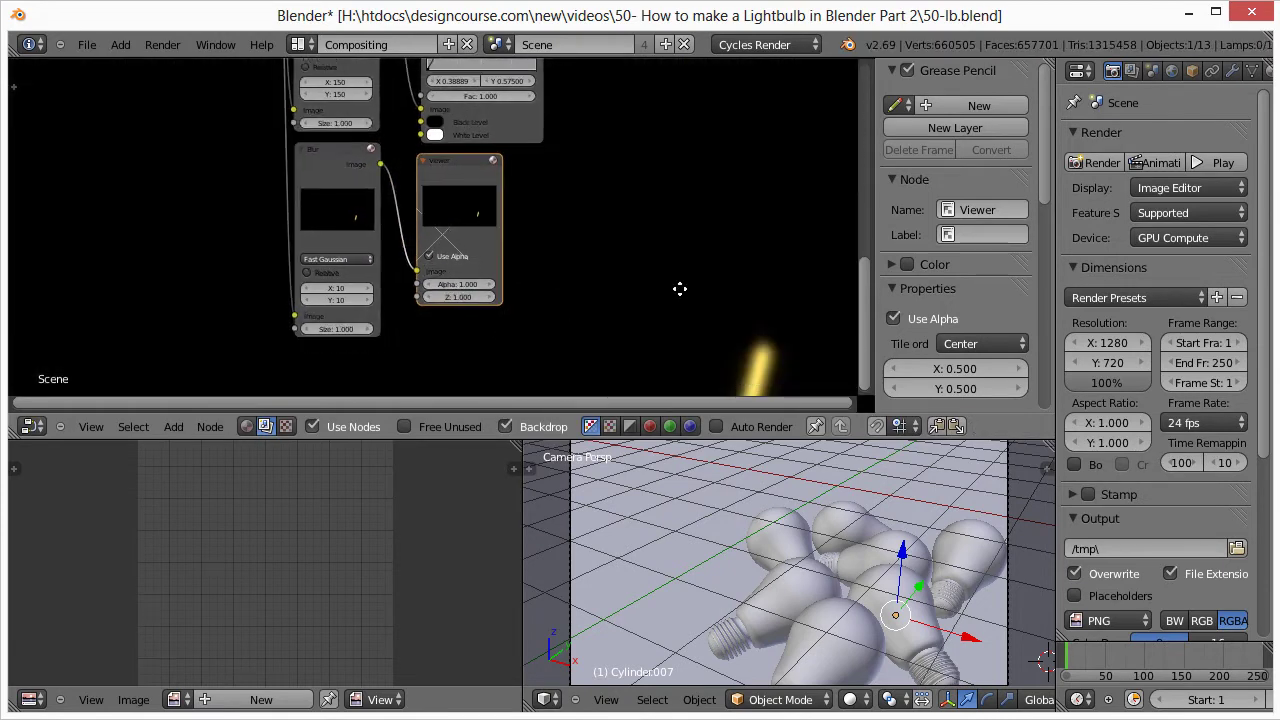
left_click_drag(860, 362, 823, 373)
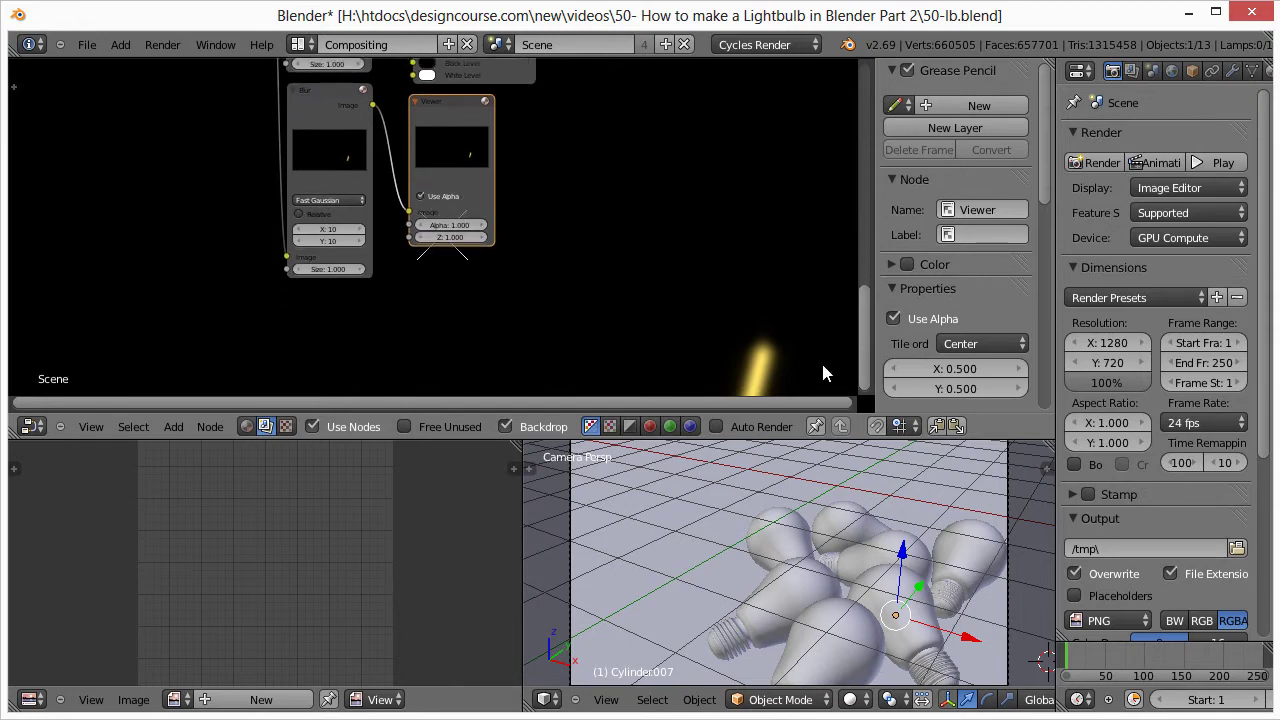
- Reduce the small blur's size to 5
double_click(332, 228)
left_click(334, 238)
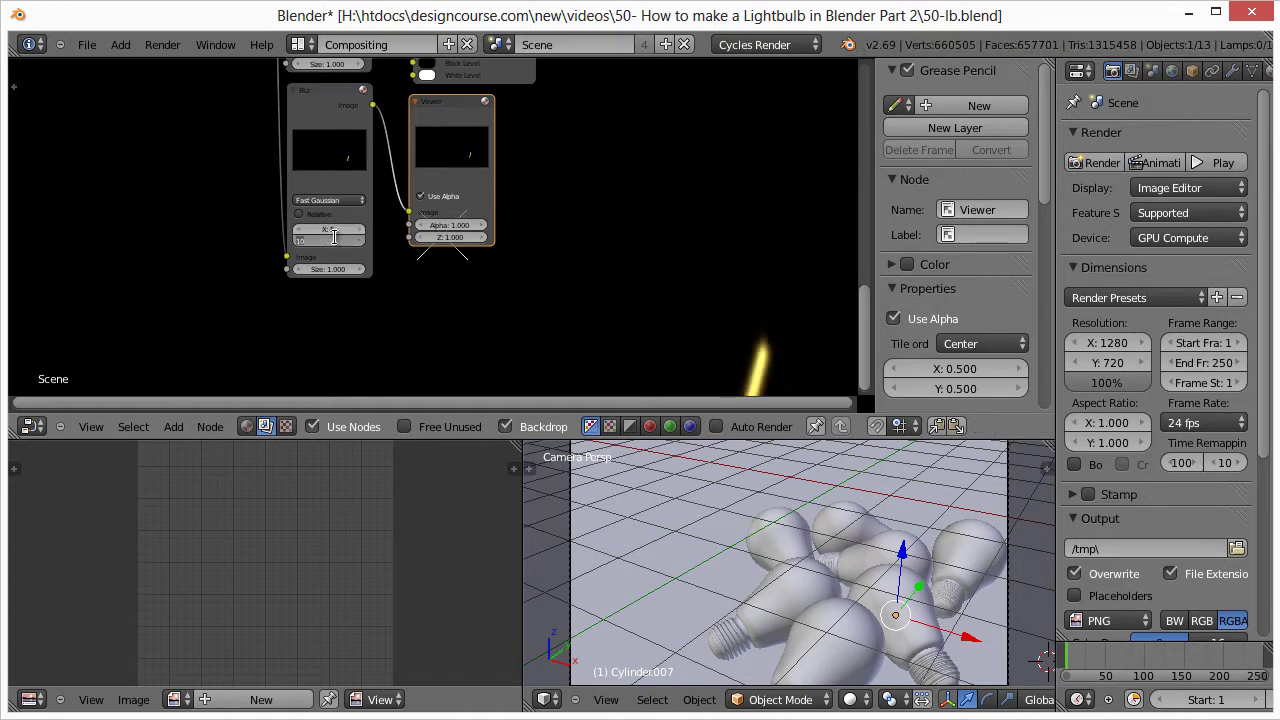
type("5")
key("Return")
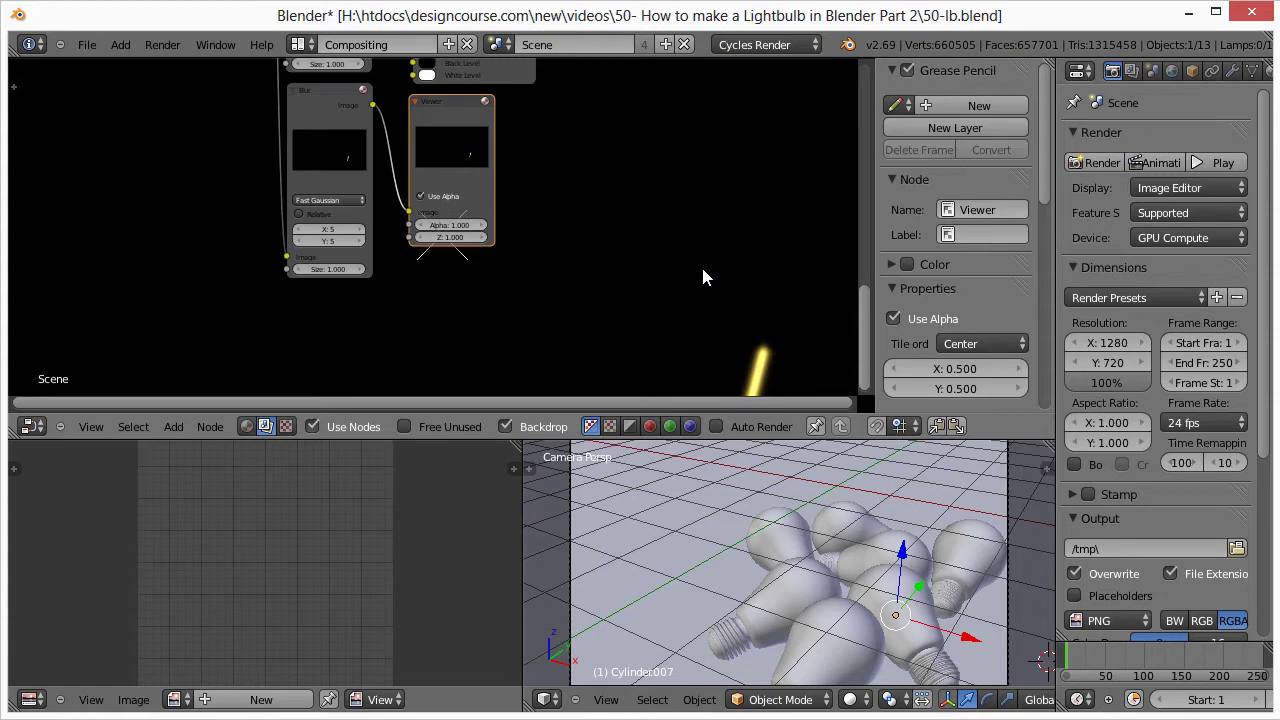
left_click_drag(864, 298, 851, 208)
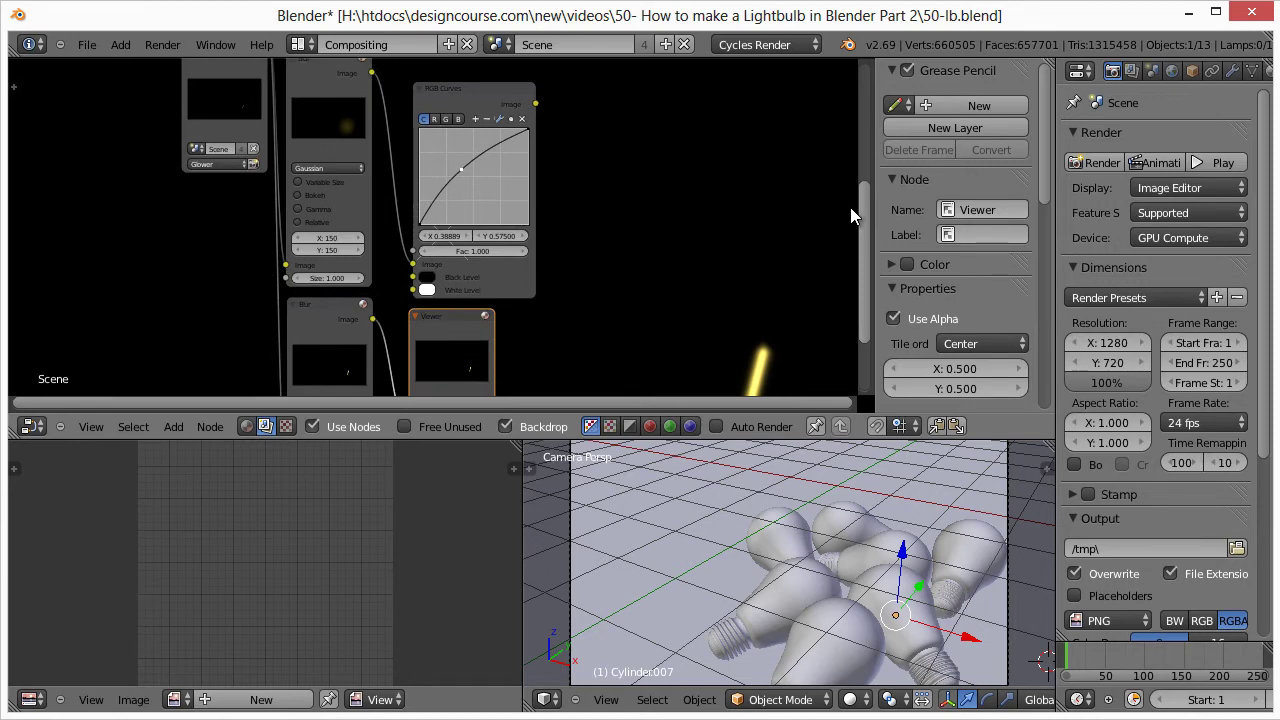
left_click_drag(850, 215, 858, 190)
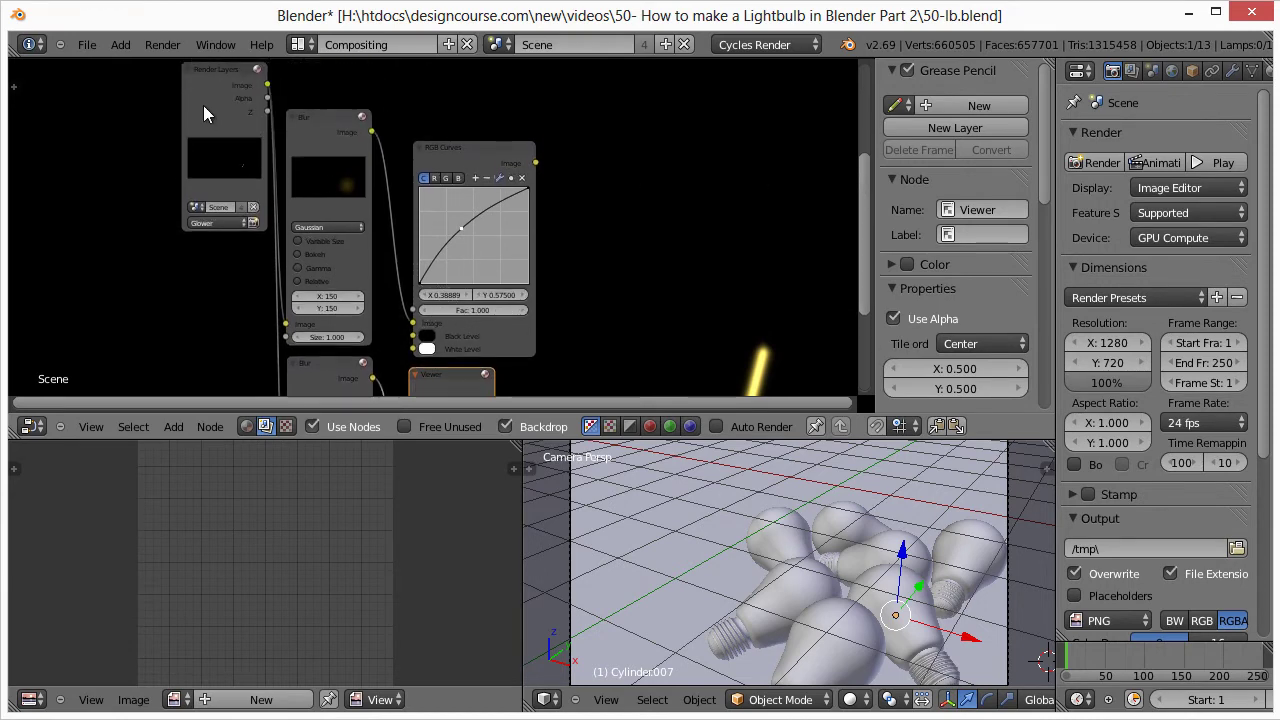
middle_click_drag(238, 330, 209, 194)
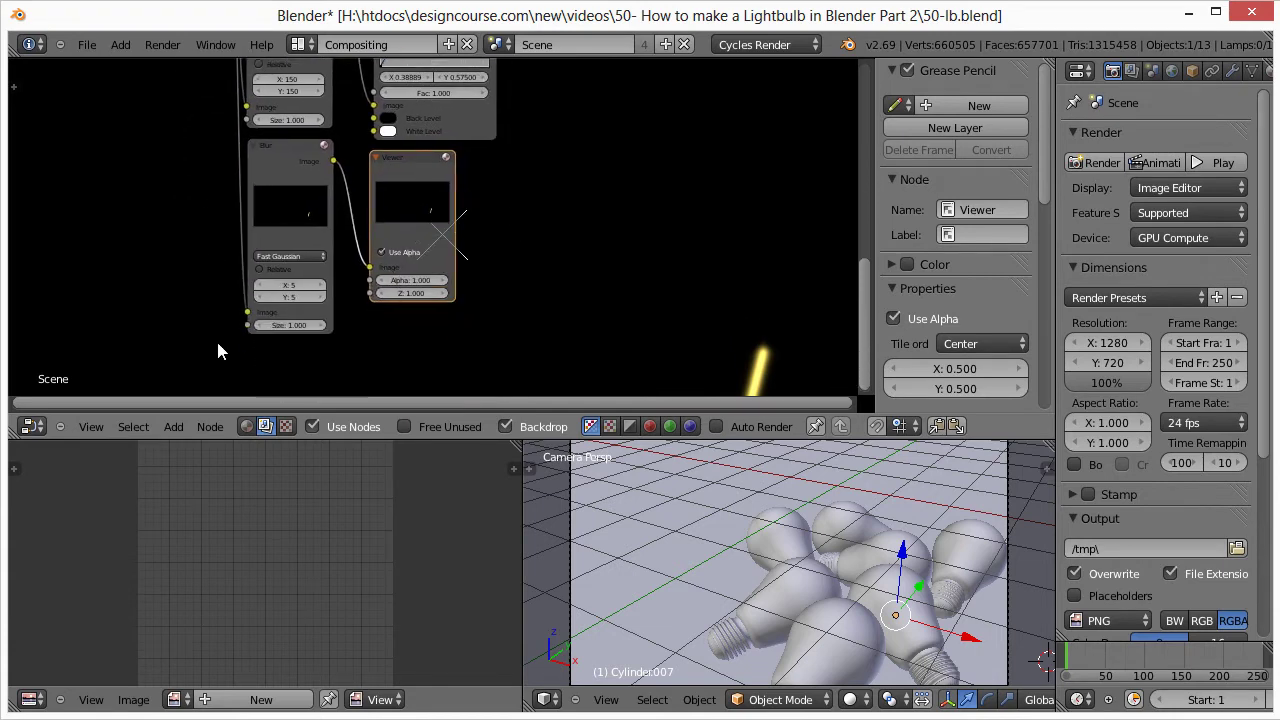
- Add a Glare node and link the Glower render layer image into it
key("shift+a")
mouse_move(180, 372)
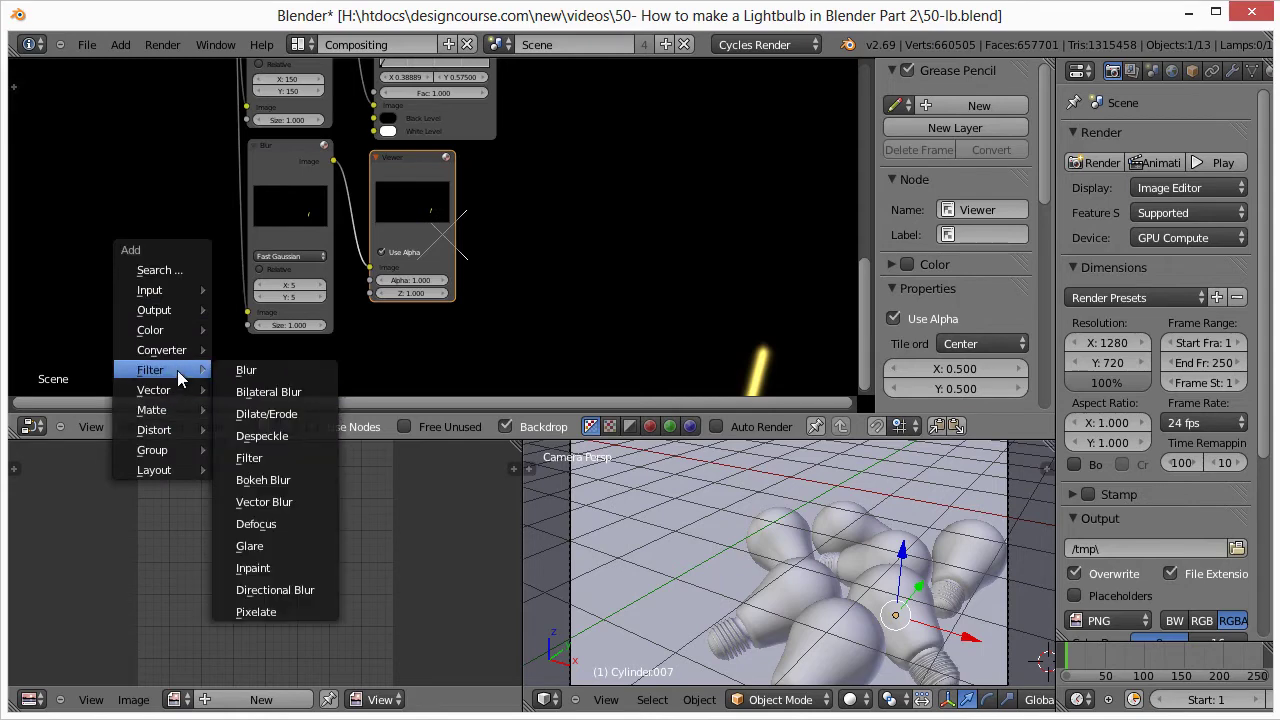
left_click(249, 546)
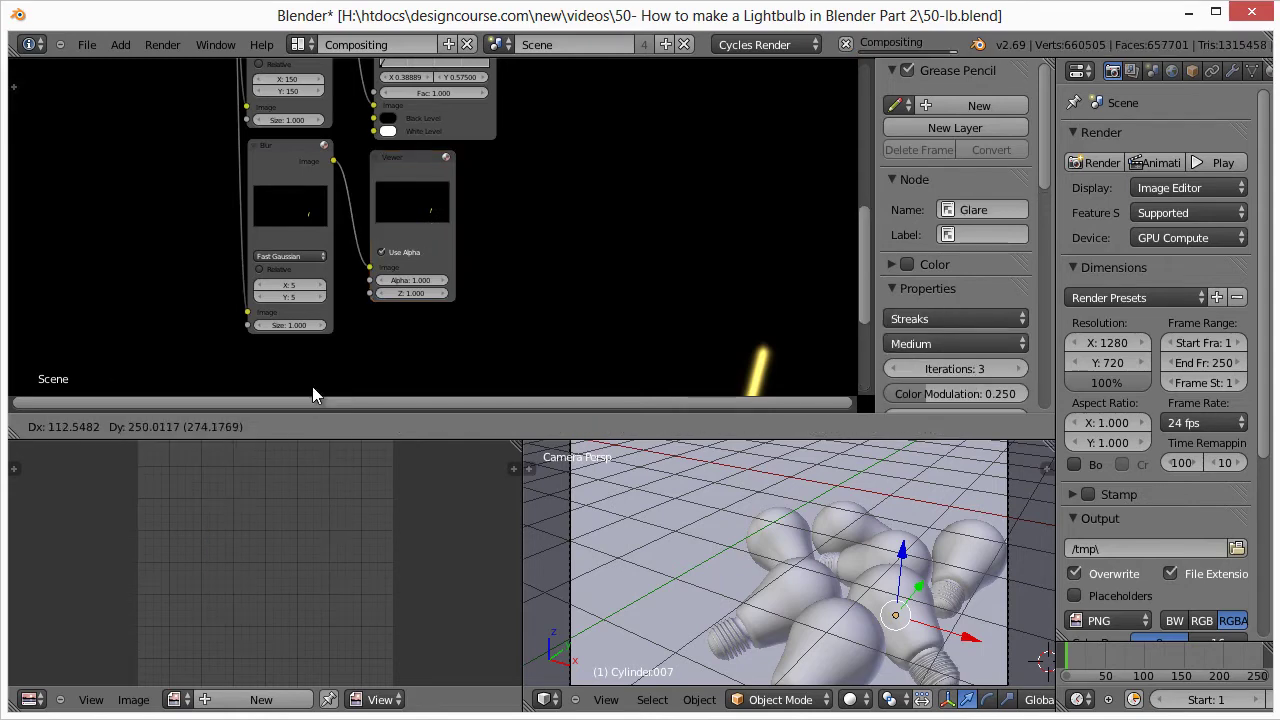
left_click(249, 345)
left_click_drag(262, 352, 113, 115)
left_click(143, 100)
scroll(146, 103, "down", 2)
middle_click_drag(146, 103, 190, 267)
left_click_drag(328, 90, 252, 385)
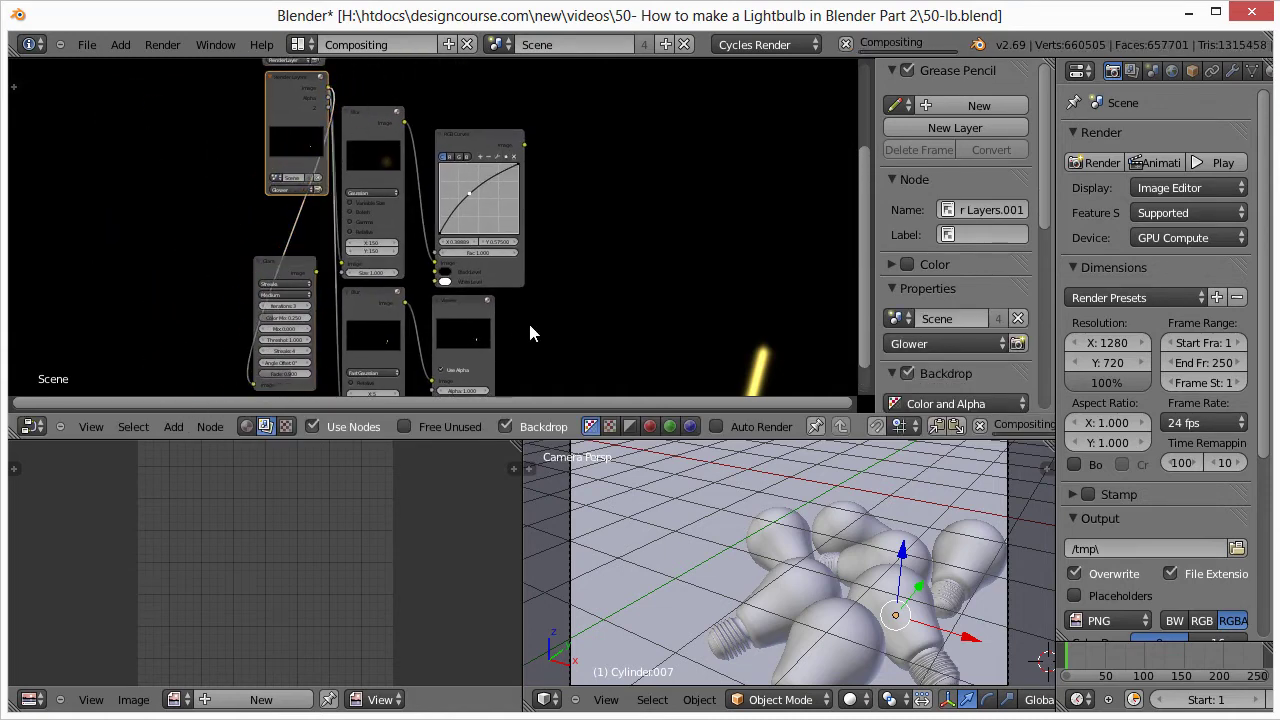
middle_click_drag(528, 320, 481, 238)
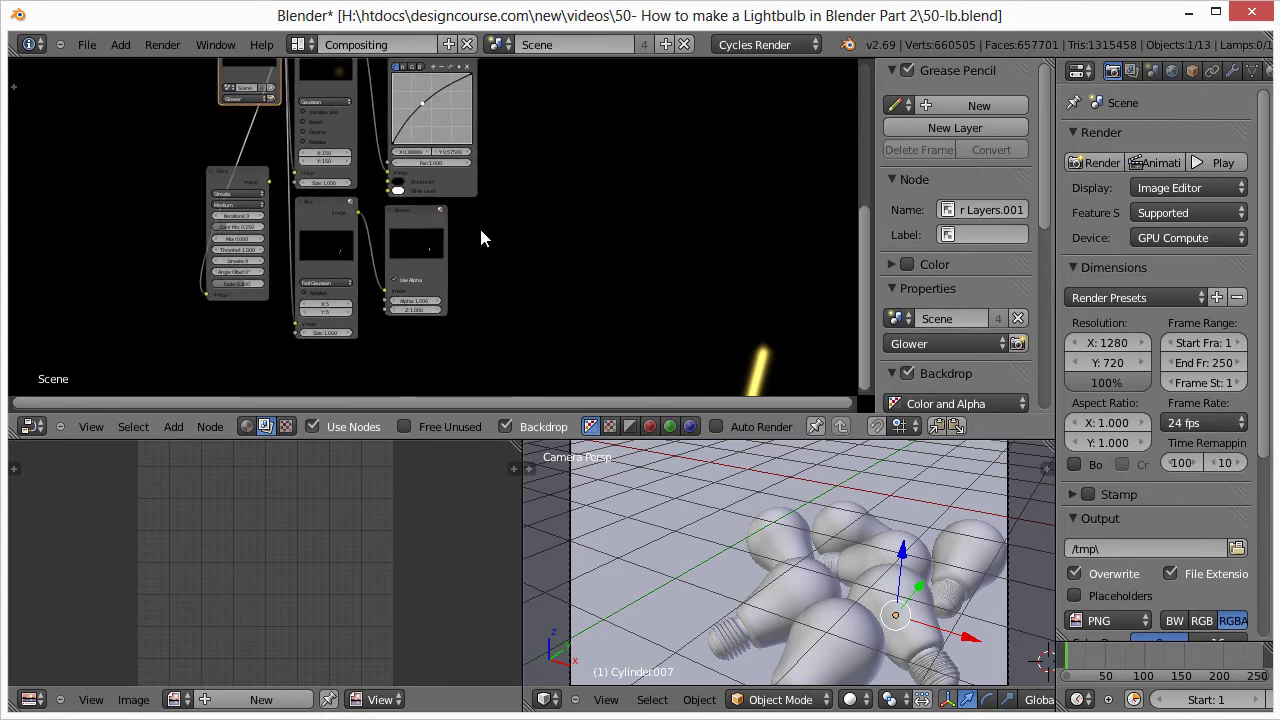
- Move the Glare node further down in the tree
left_click(230, 171)
key("g")
left_click(284, 278)
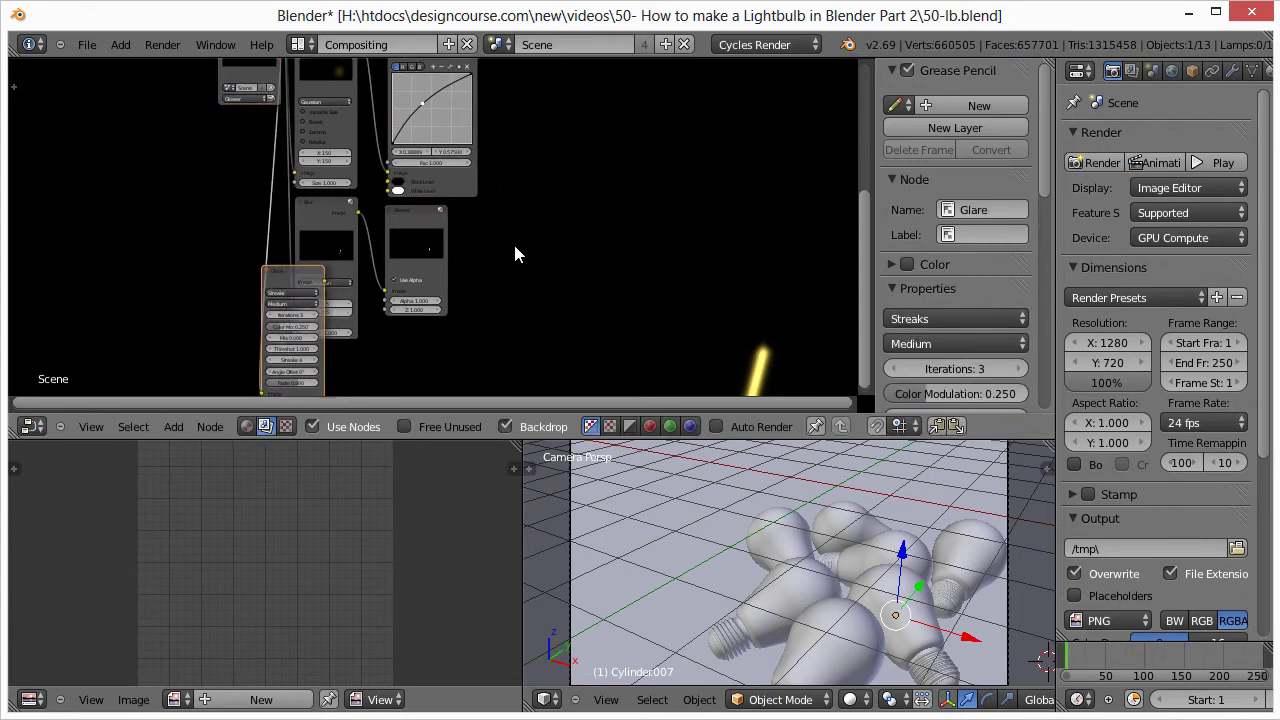
scroll(513, 241, "down", 4)
scroll(420, 236, "up", 2)
scroll(419, 262, "up", 2)
key("g")
left_click(381, 270)
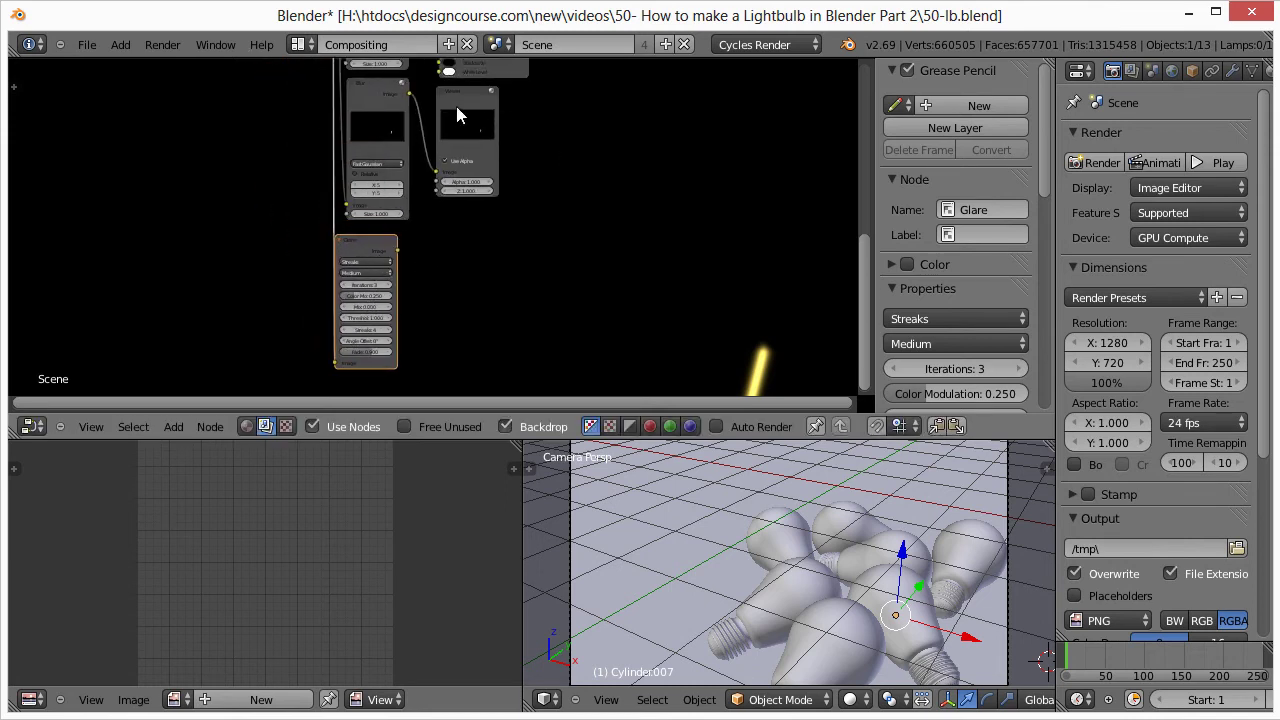
- Cut the Blur-to-Viewer link and connect the Glare output into the Viewer instead
right_click_drag(425, 128, 430, 145, "ctrl")
left_click_drag(457, 91, 445, 270)
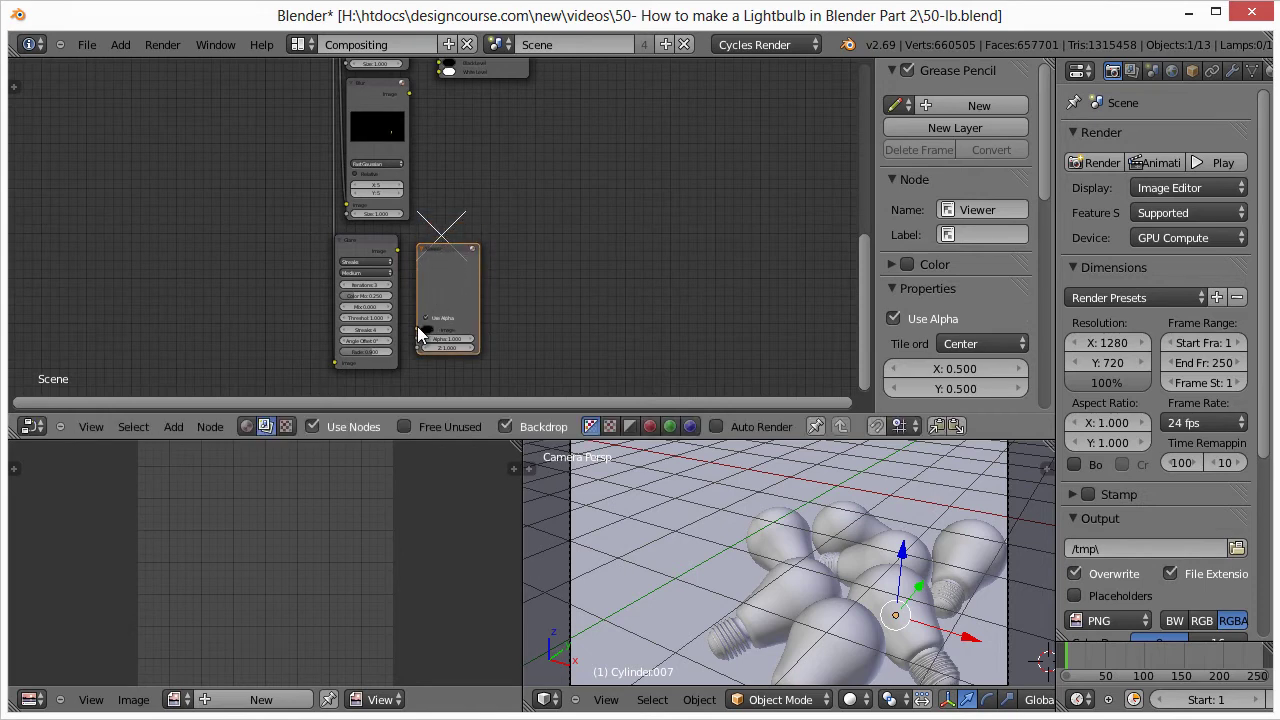
left_click_drag(420, 331, 398, 255)
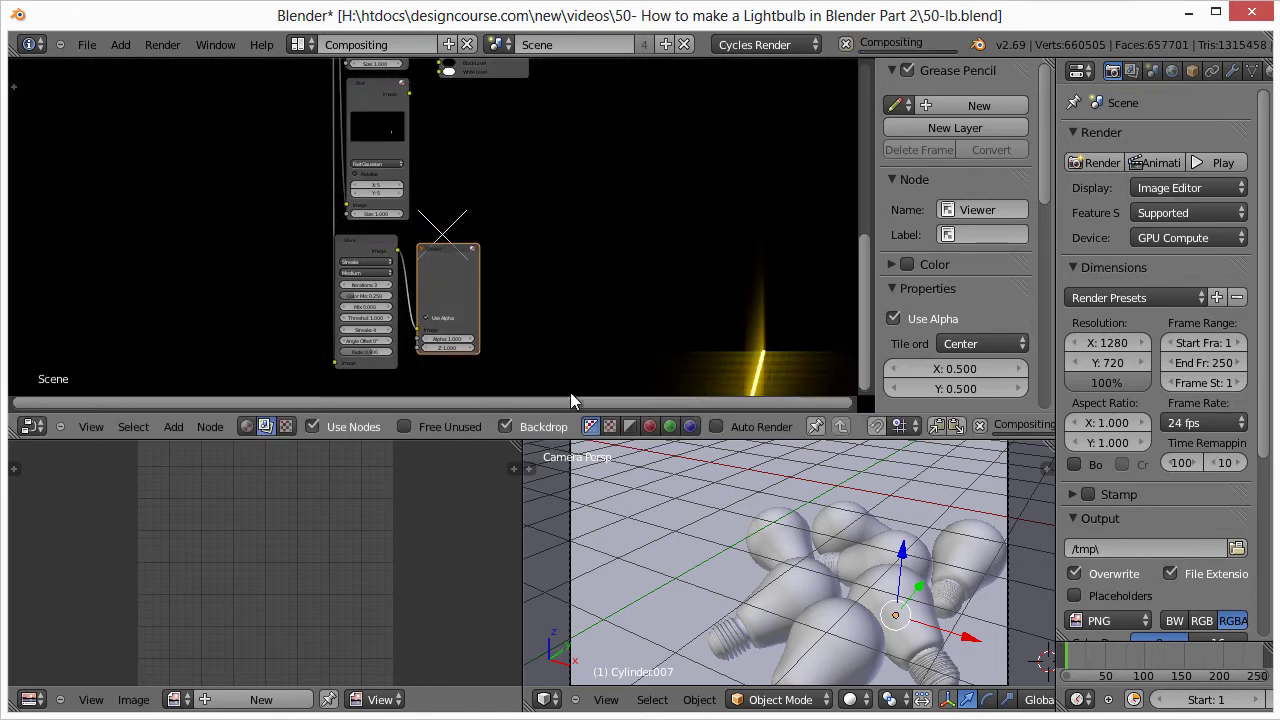
middle_click_drag(751, 339, 736, 309)
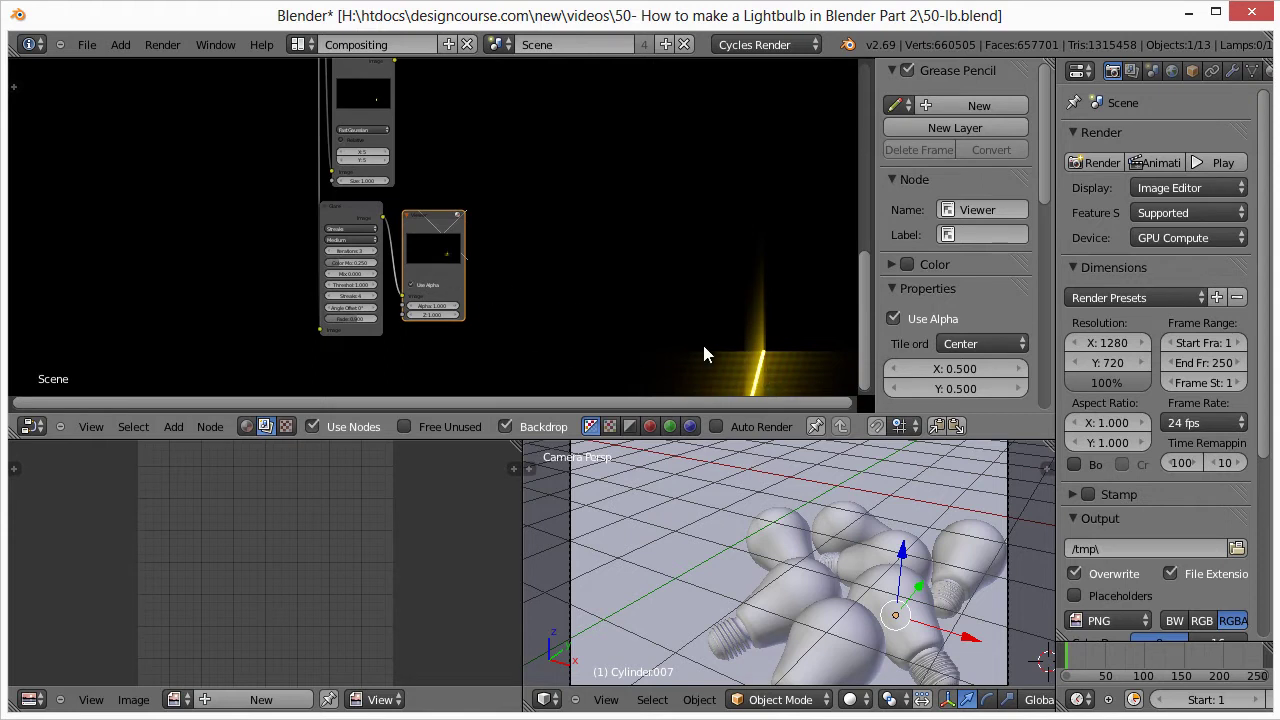
scroll(600, 320, "up", 2)
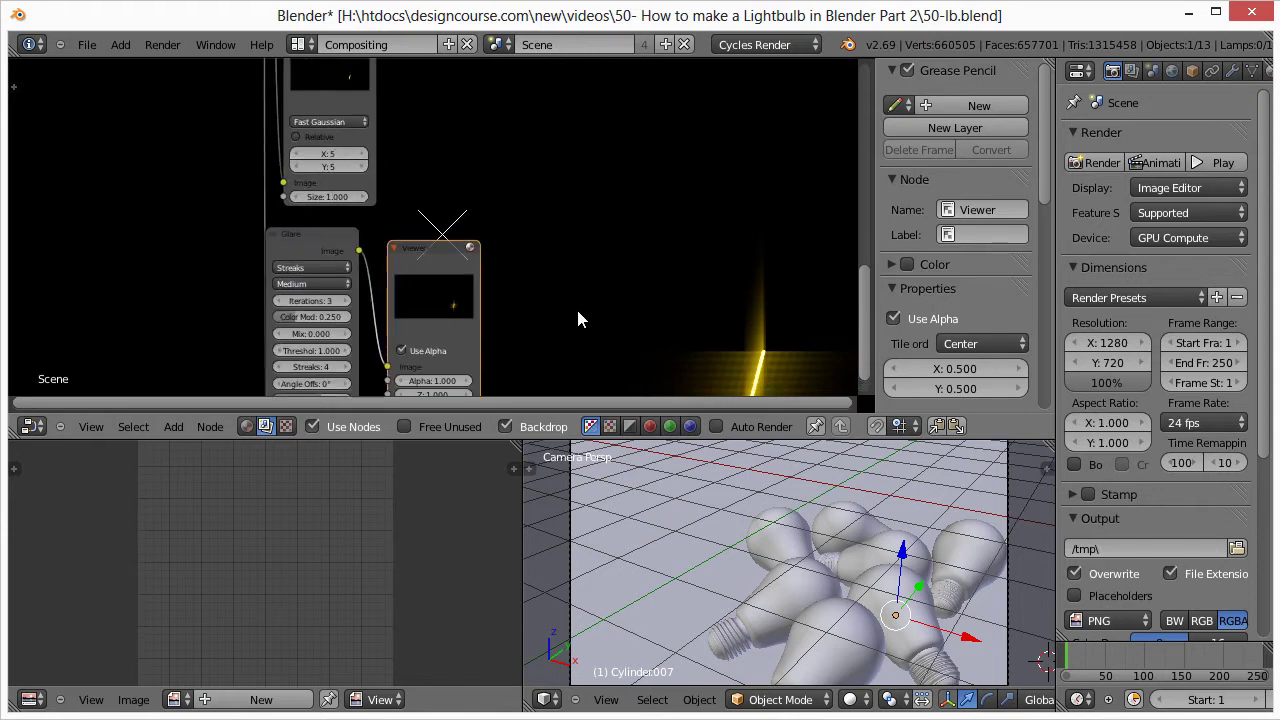
scroll(600, 312, "down", 1)
scroll(527, 318, "up", 2)
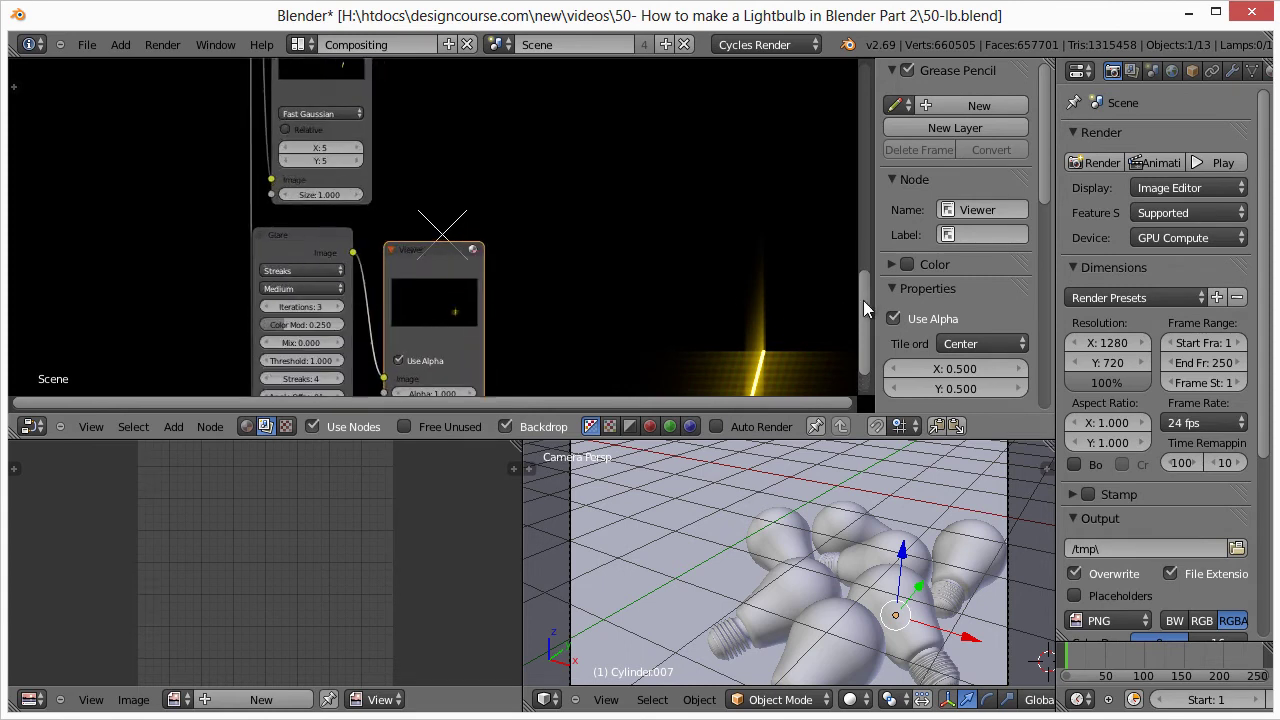
left_click_drag(863, 305, 726, 318)
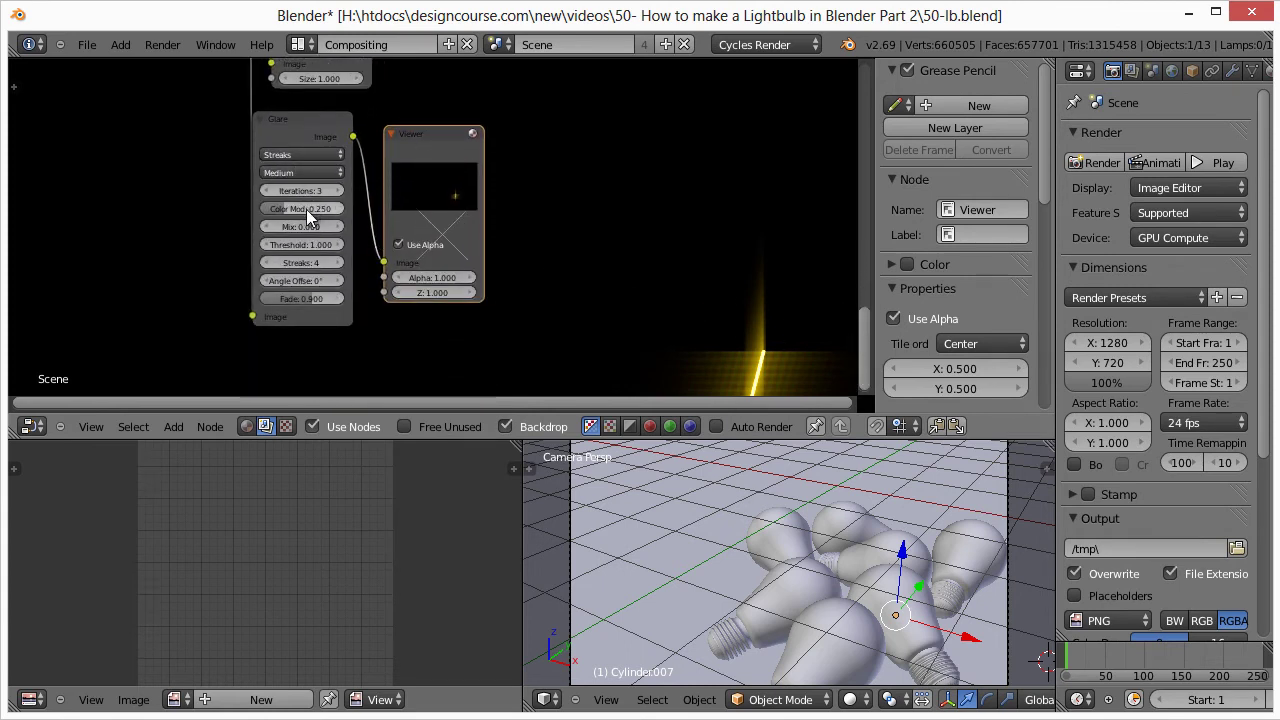
- Set Glare color modulation 0.323, iterations 5, angle offset 14.4° and fade 0.782
left_click(285, 122)
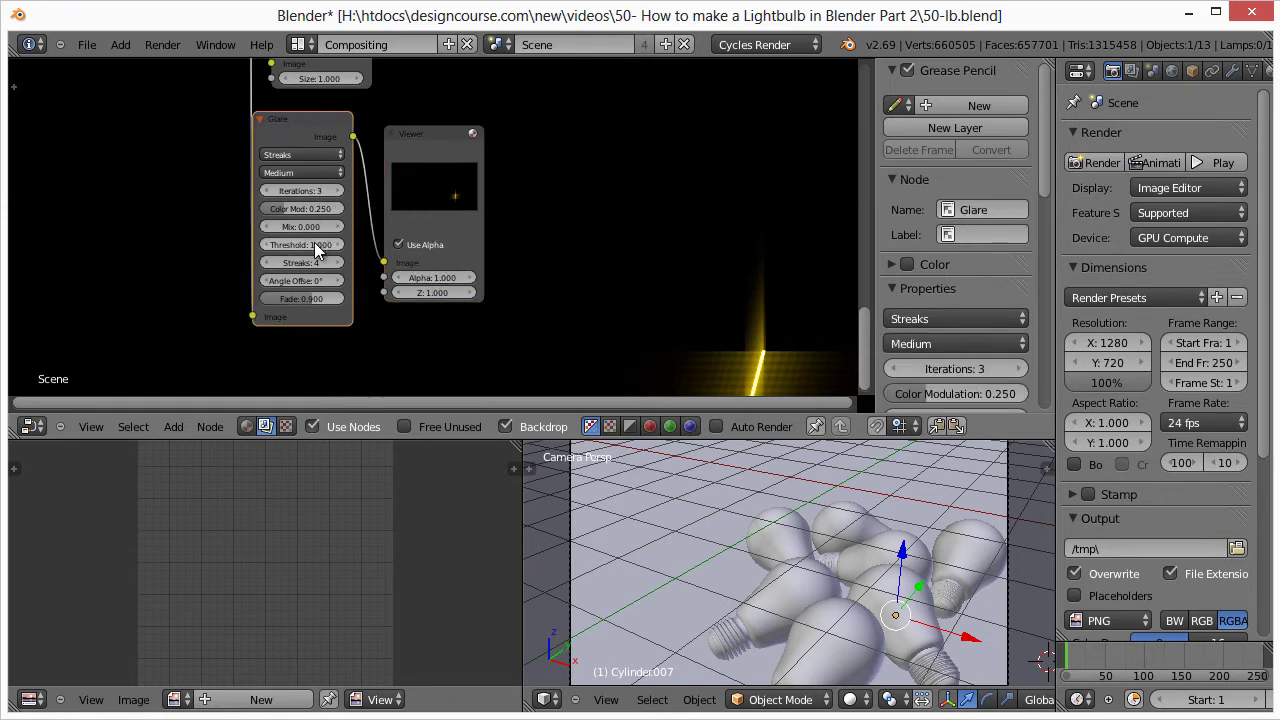
left_click_drag(316, 208, 285, 205)
left_click(311, 191)
type("5")
key("Return")
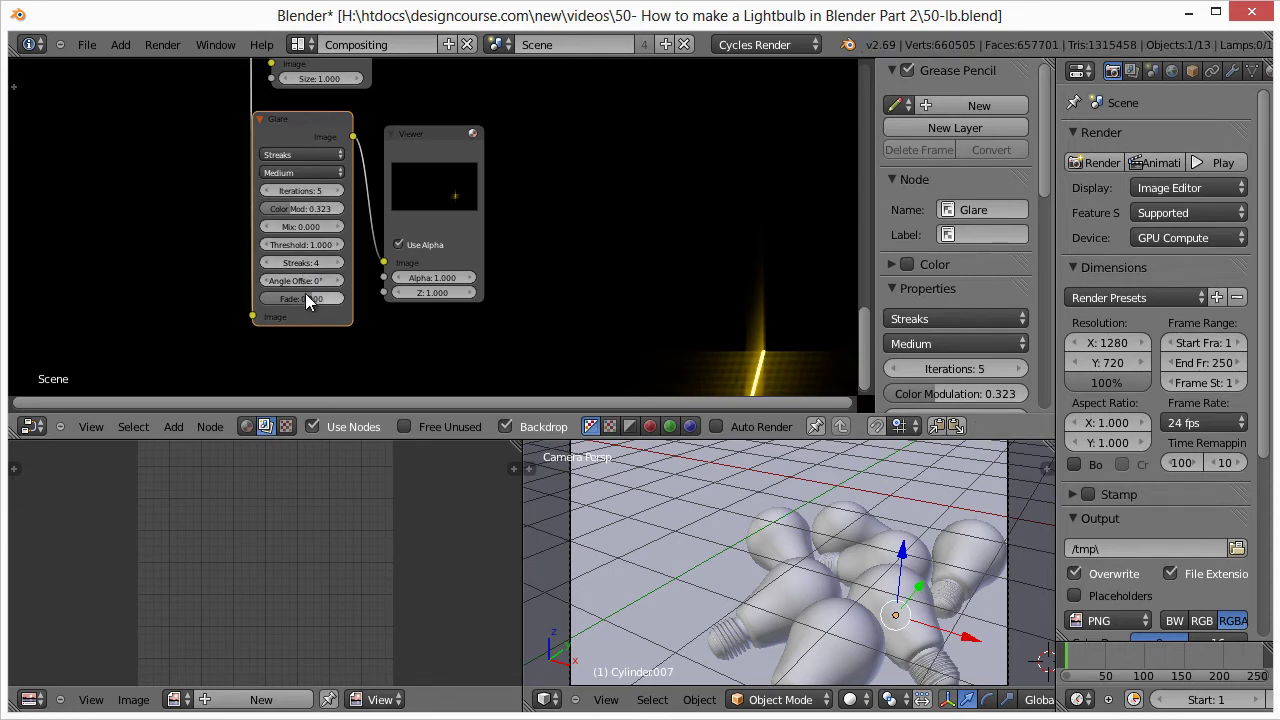
left_click_drag(310, 280, 276, 307)
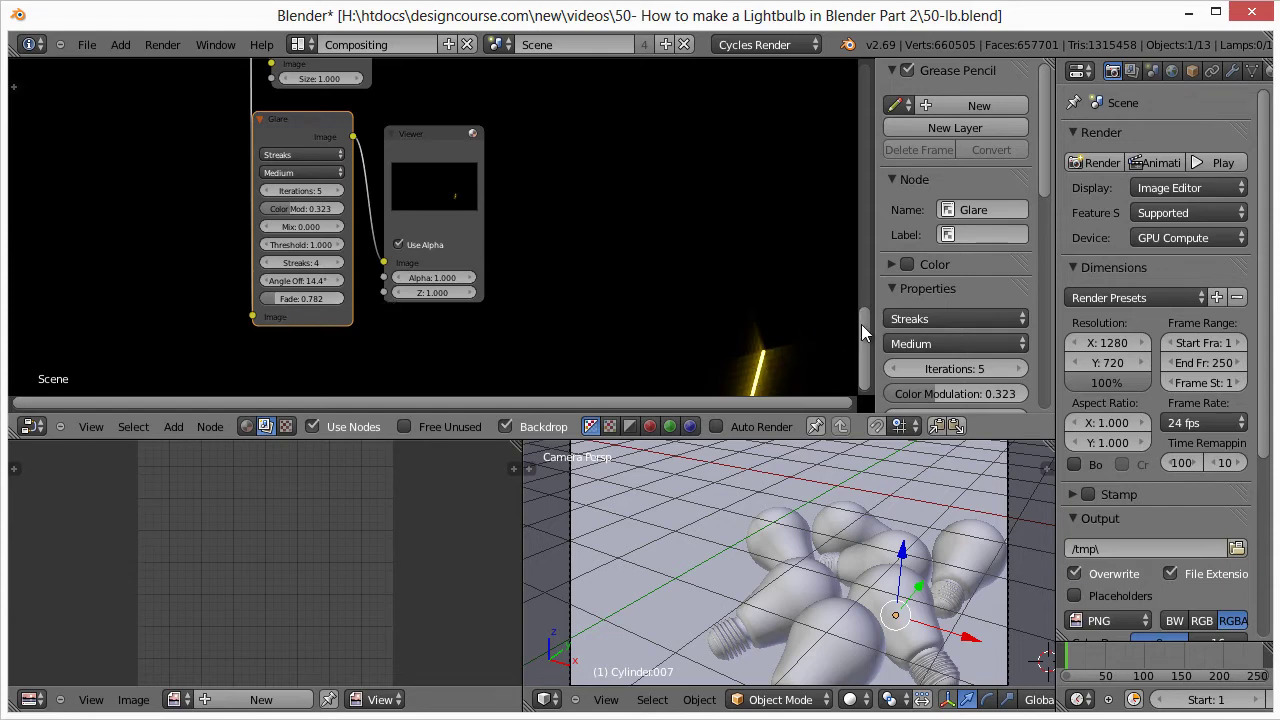
left_click_drag(861, 324, 862, 184)
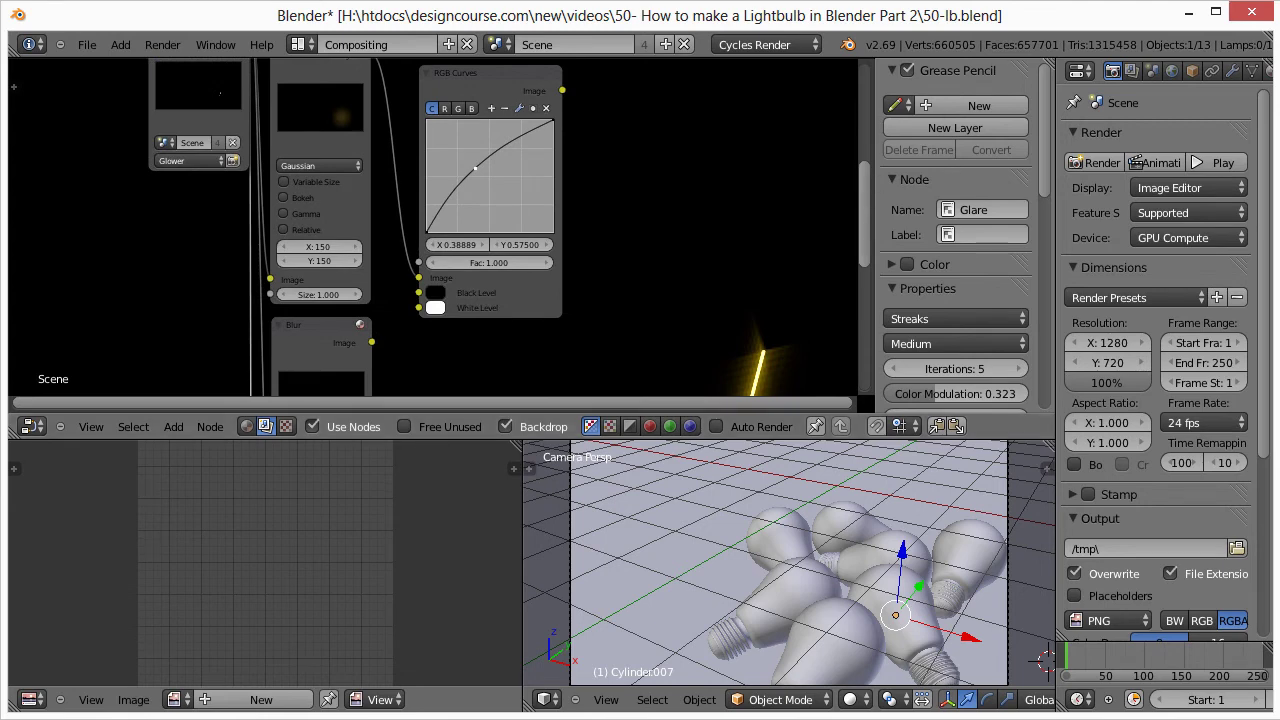
- Add a Mix node right of RGB Curves and feed the RGB Curves image into it
scroll(730, 243, "down", 1)
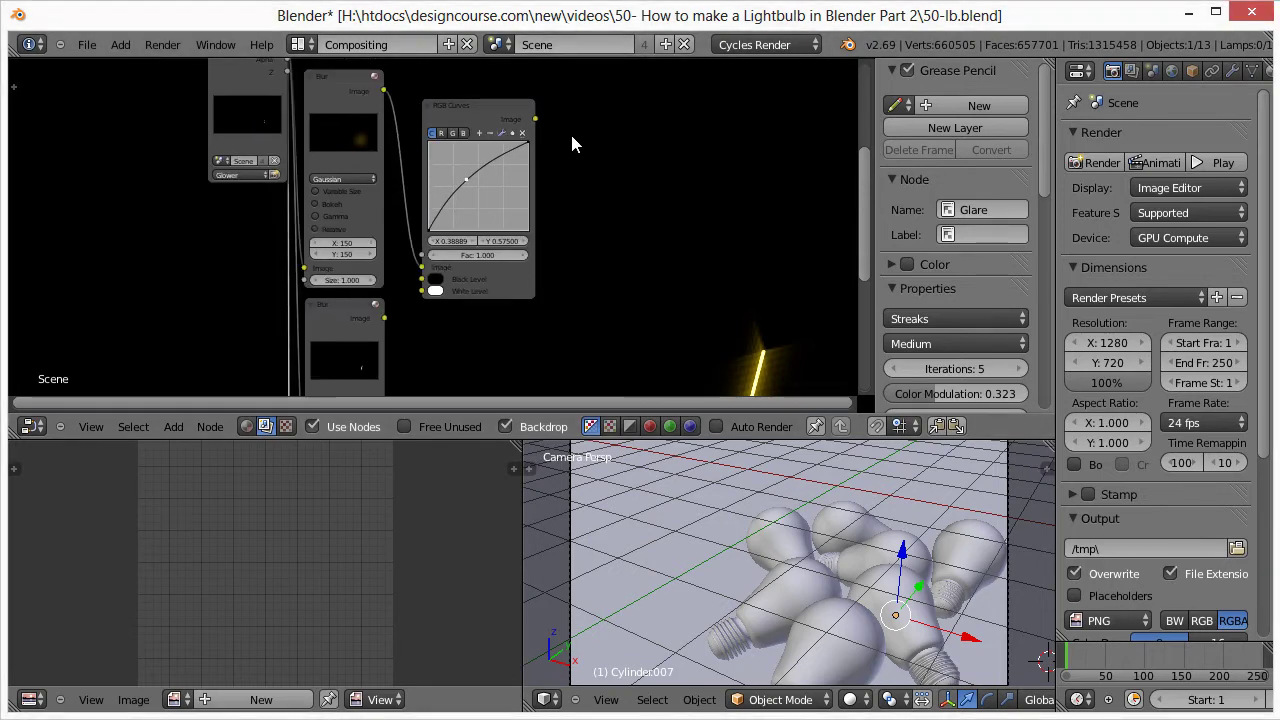
key("shift+a")
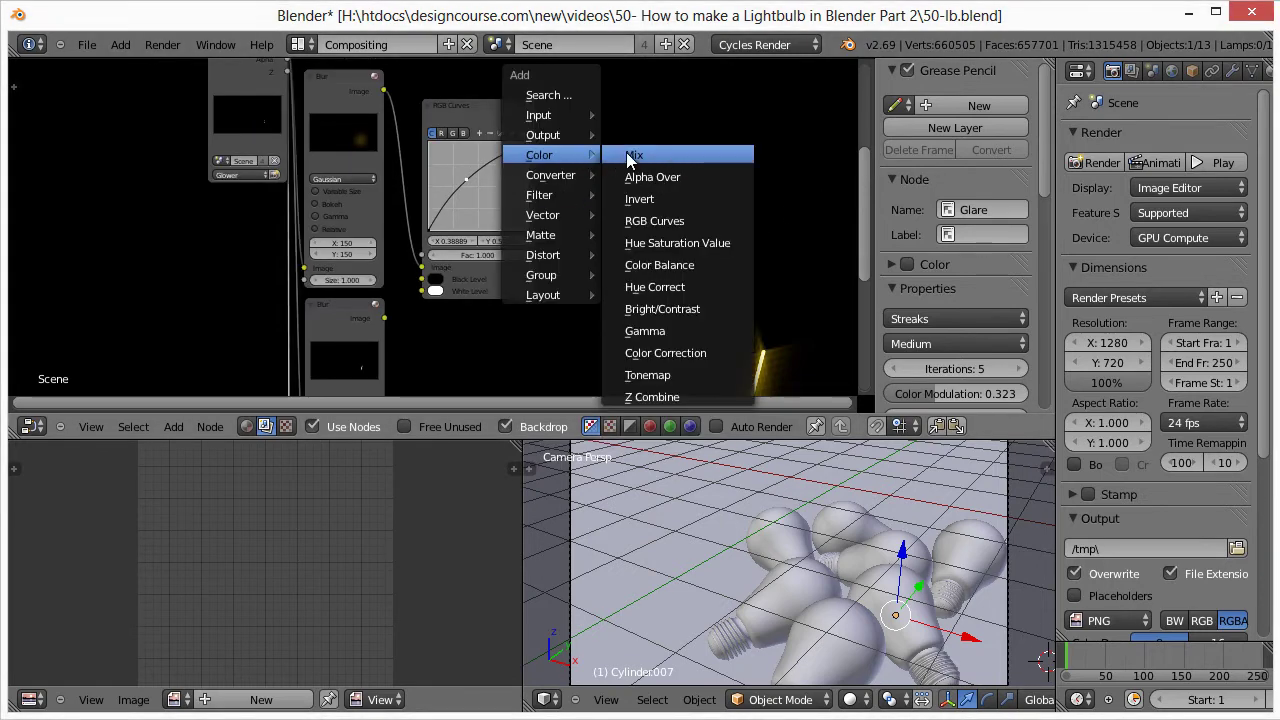
left_click(612, 157)
left_click(572, 87)
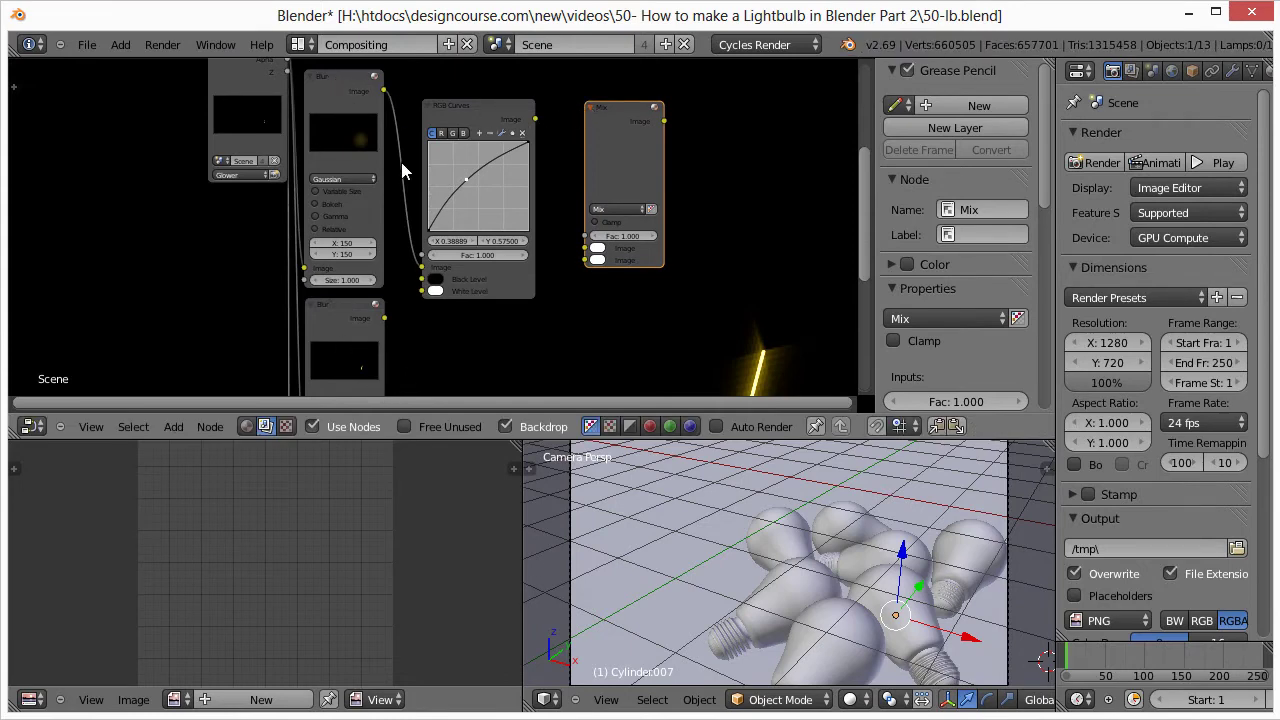
left_click_drag(534, 120, 588, 257)
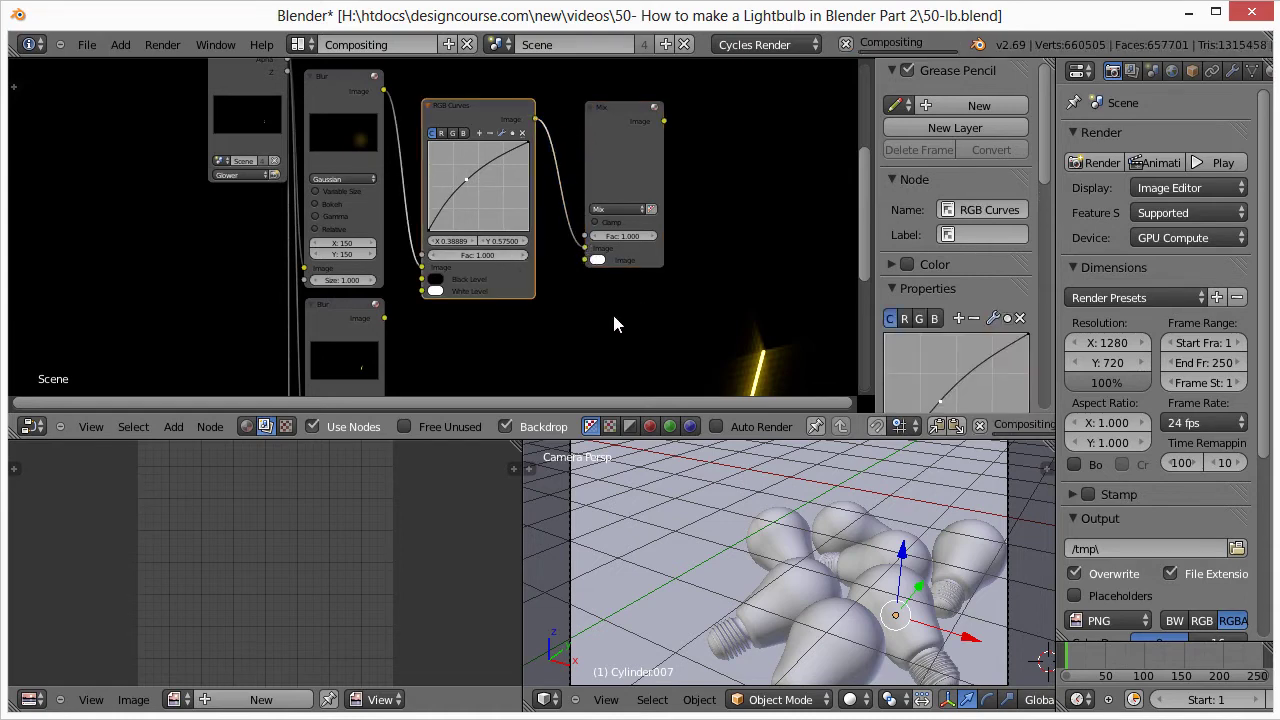
- Connect the Fast Gaussian Blur.001 output into the Mix node's second Image input
middle_click_drag(614, 323, 594, 235)
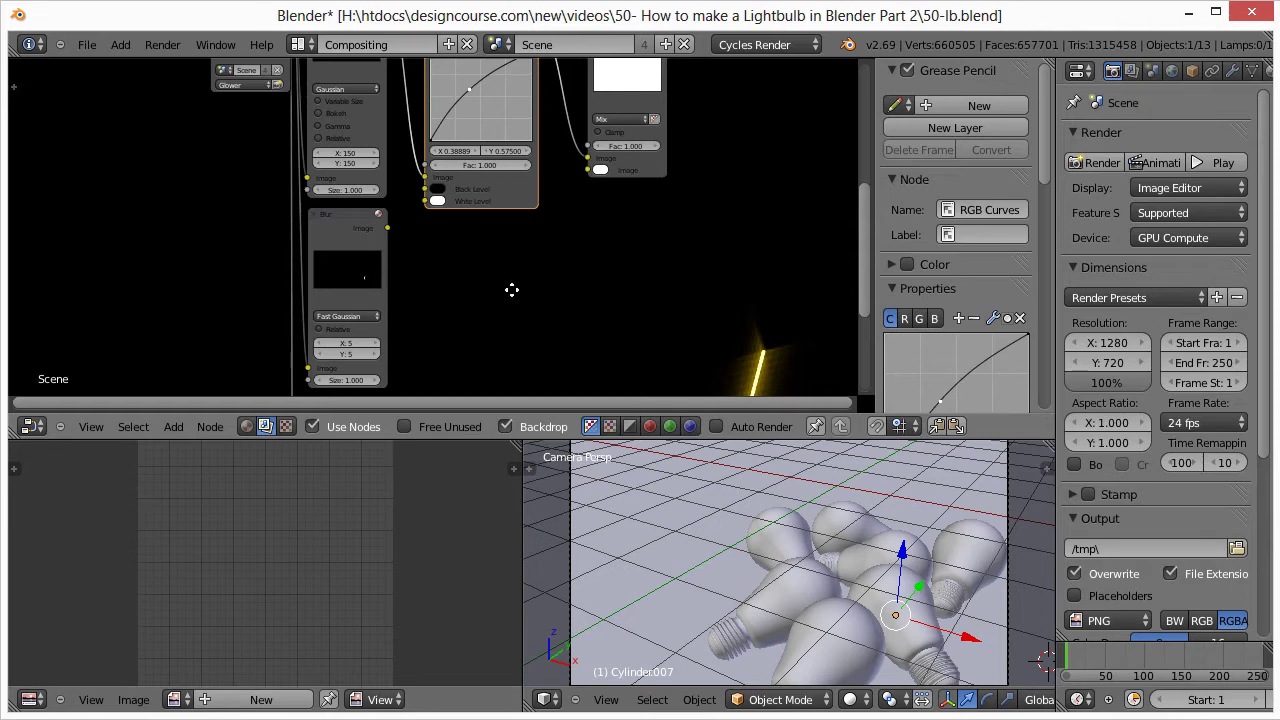
middle_click_drag(511, 289, 487, 277)
left_click_drag(364, 215, 563, 158)
middle_click_drag(647, 241, 584, 174)
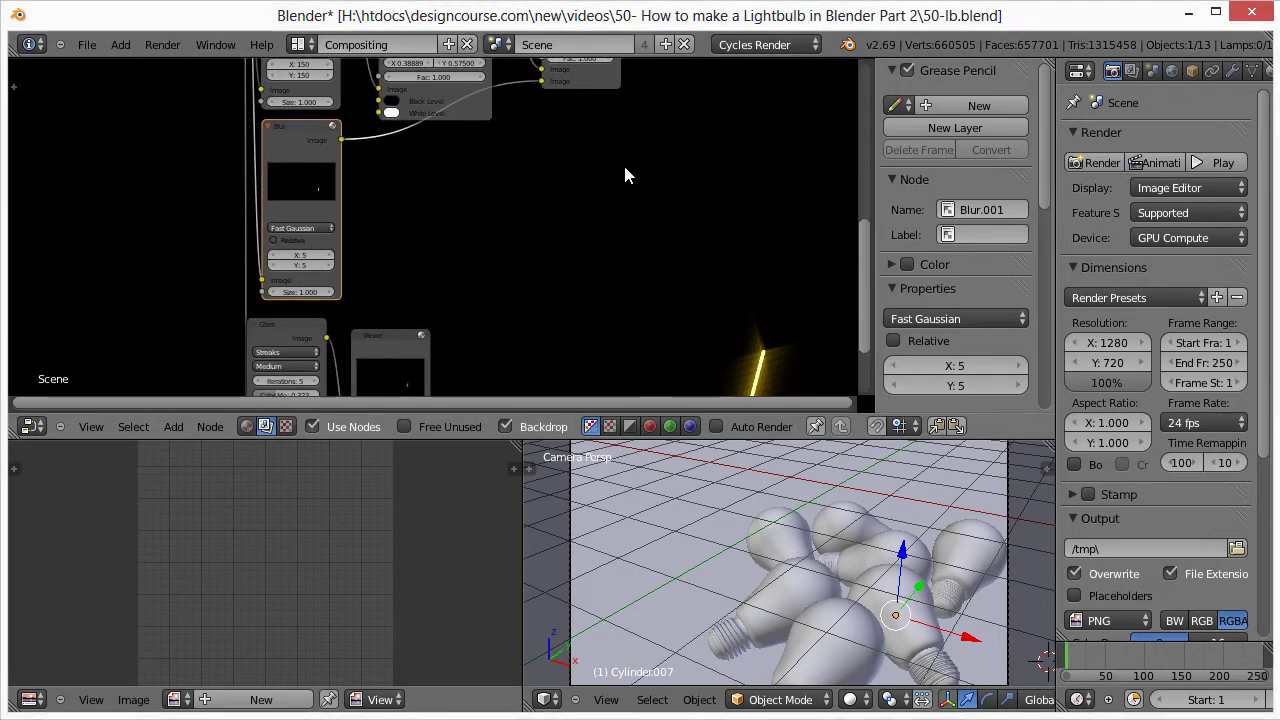
left_click_drag(855, 241, 864, 188)
scroll(598, 145, "up", 2)
middle_click_drag(715, 157, 621, 307)
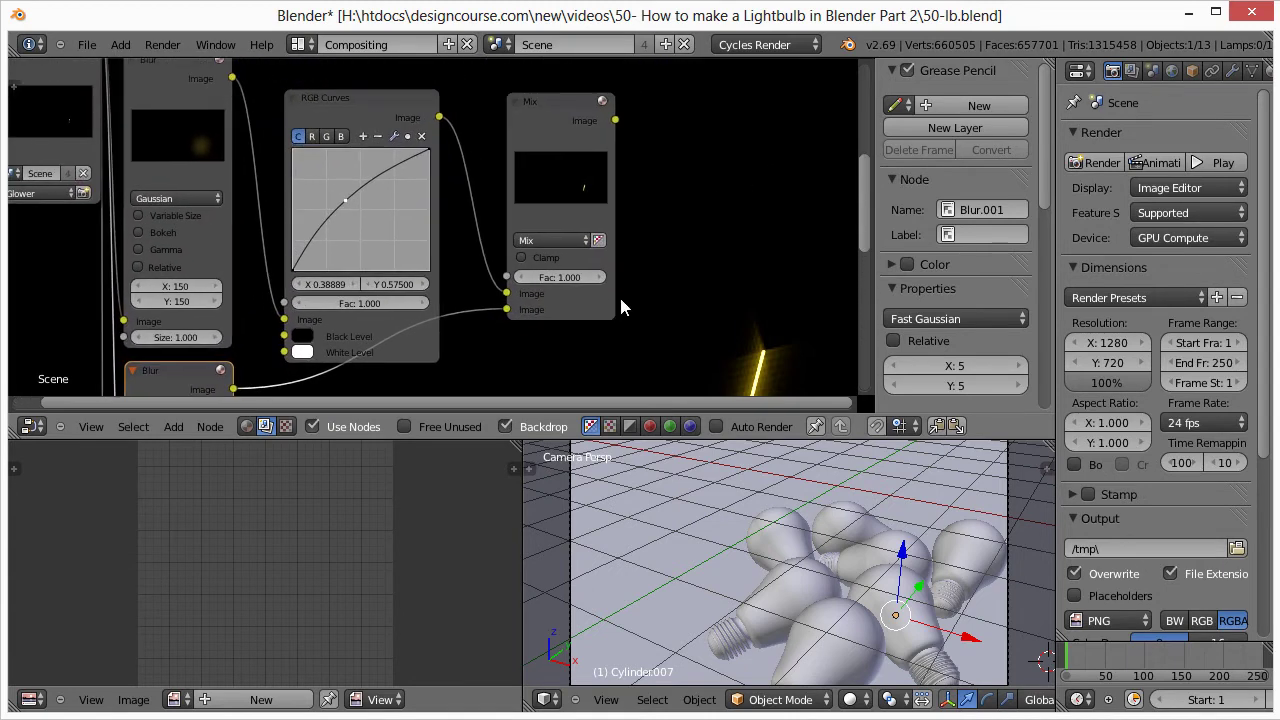
- Set the Mix blend type to Screen and turn off the node backdrop
left_click(555, 240)
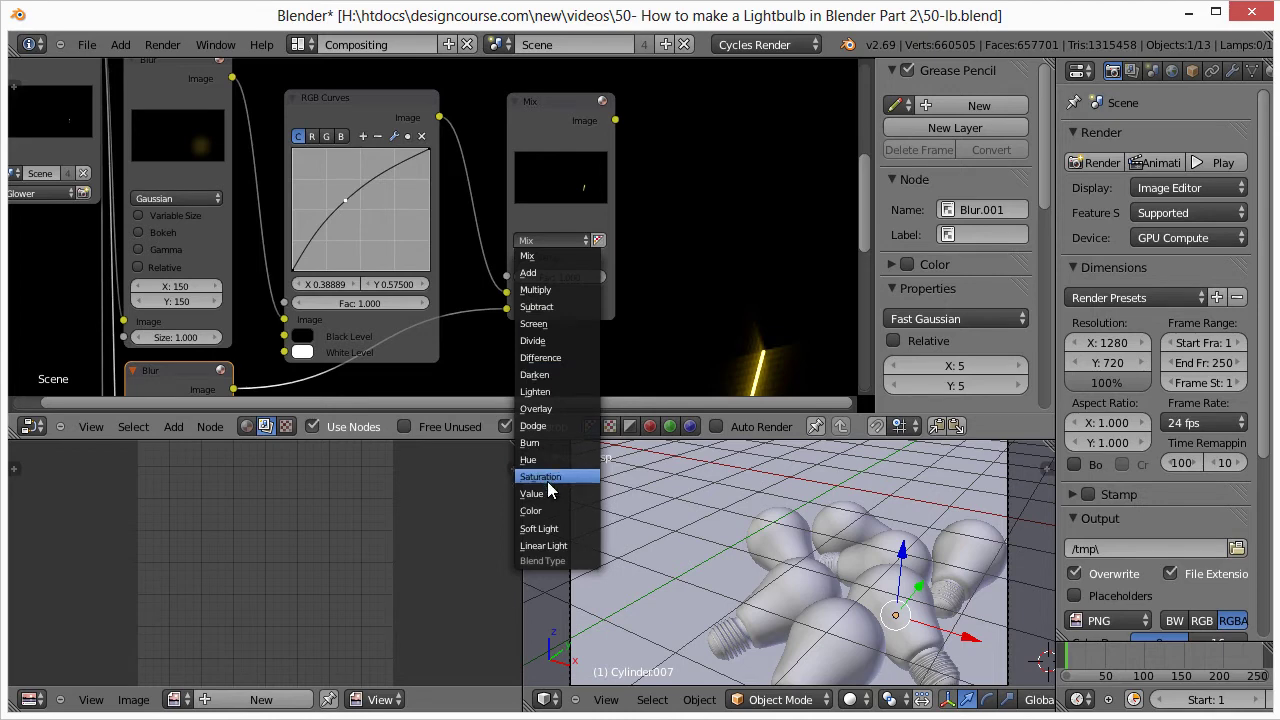
left_click(548, 324)
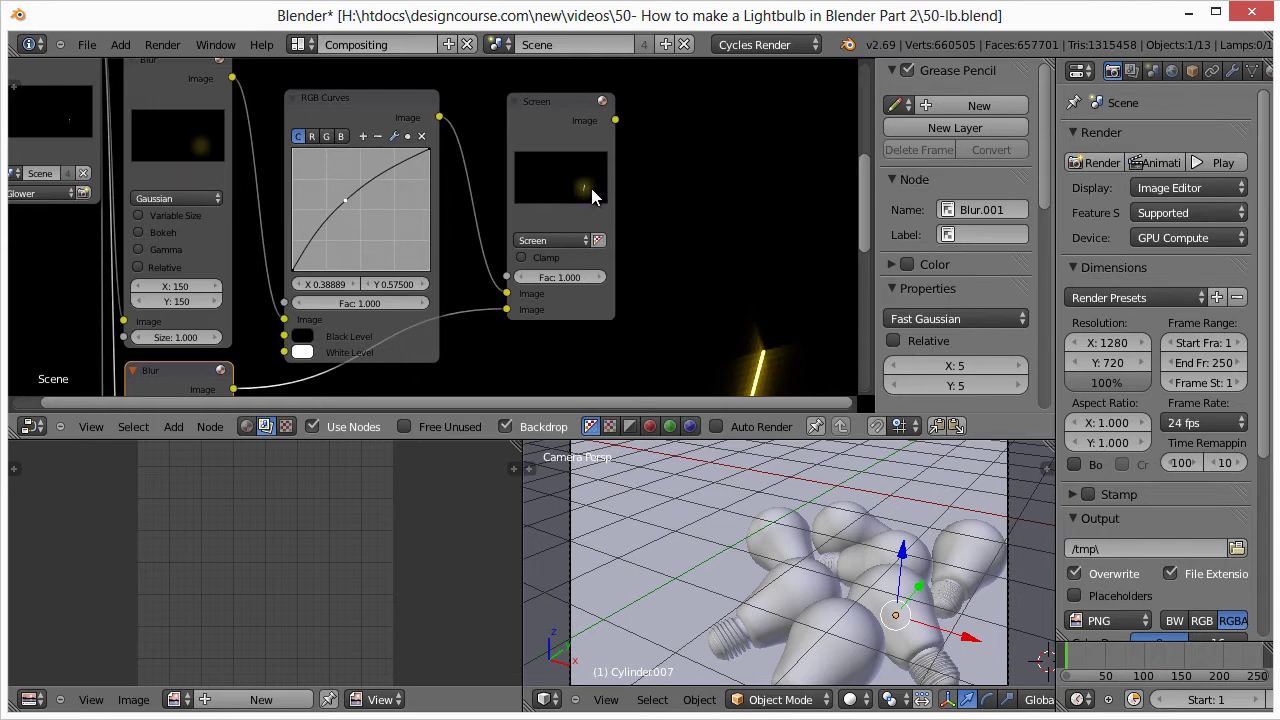
left_click(530, 428)
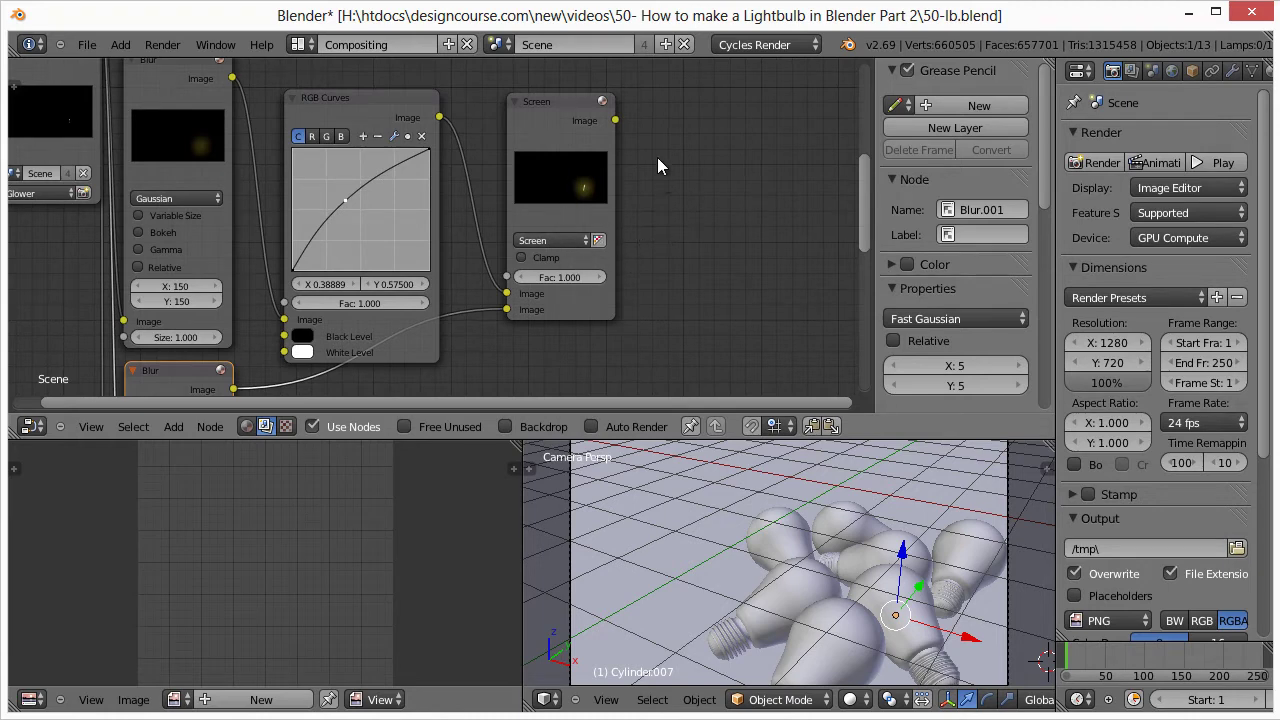
- Duplicate the Screen mix node to its right and feed the first Screen node into the copy
left_click(563, 98)
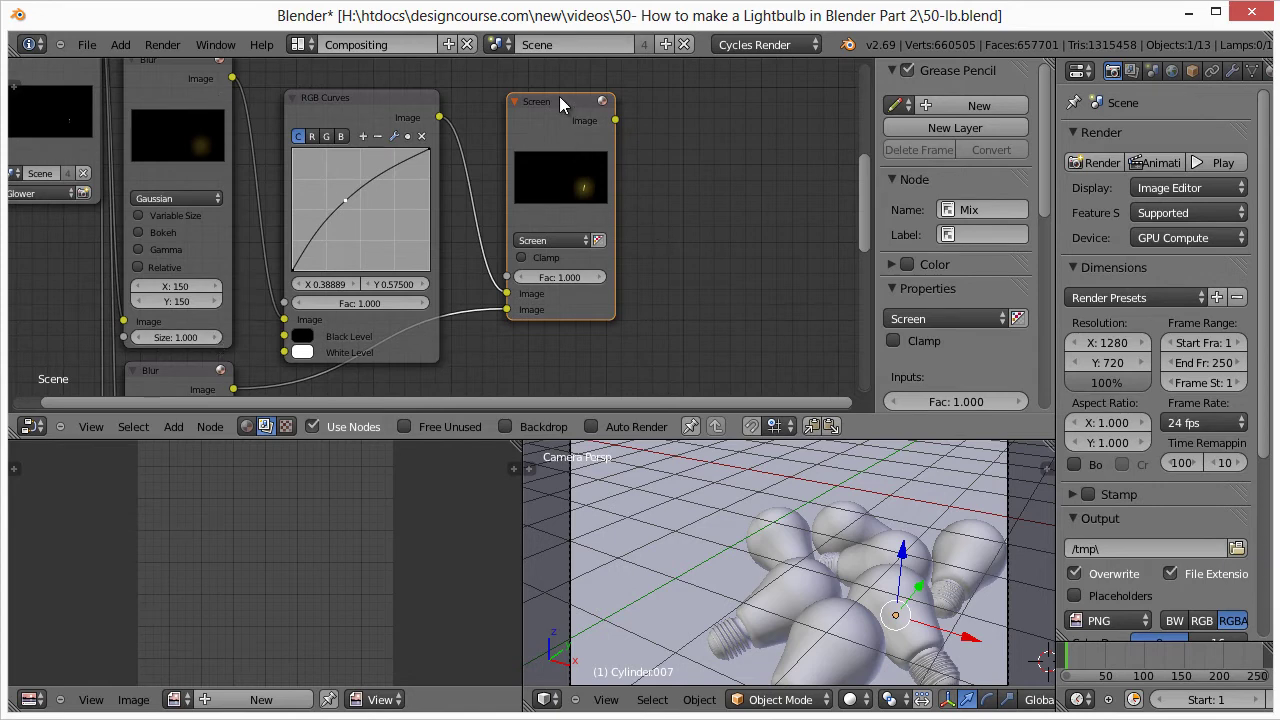
key("shift+d")
left_click(706, 103)
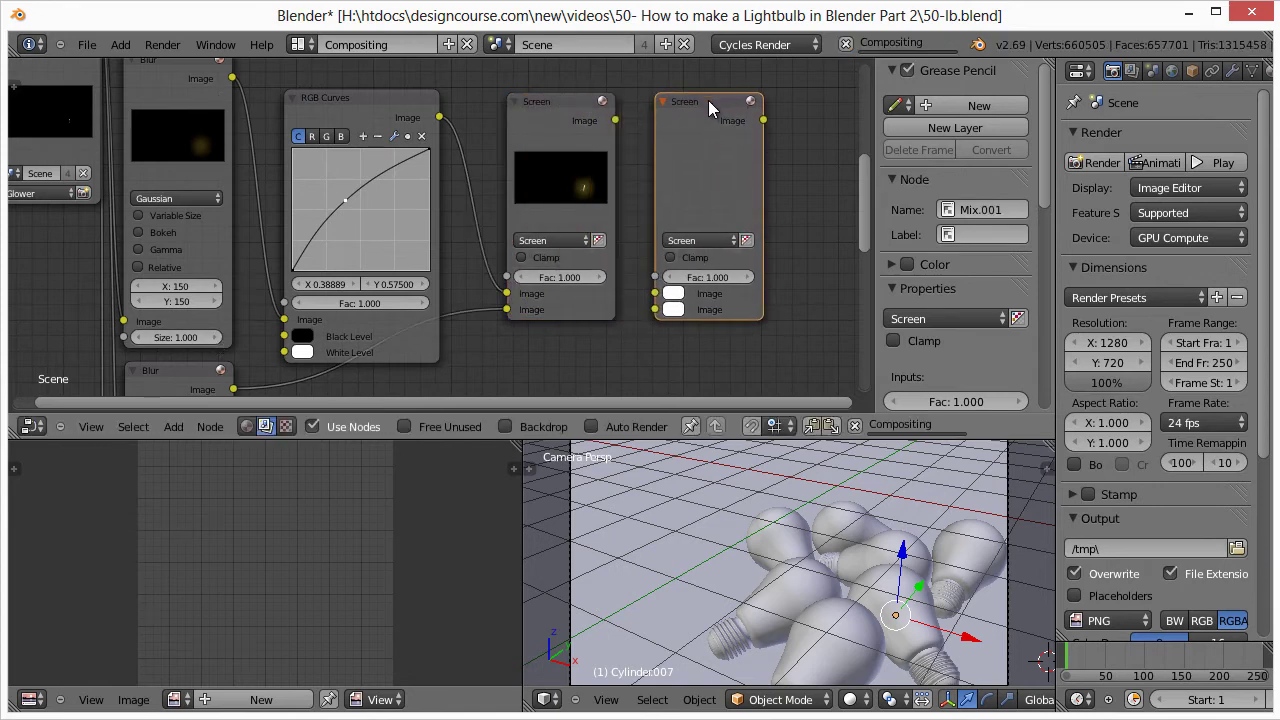
left_click_drag(615, 120, 655, 295)
scroll(649, 329, "down", 3)
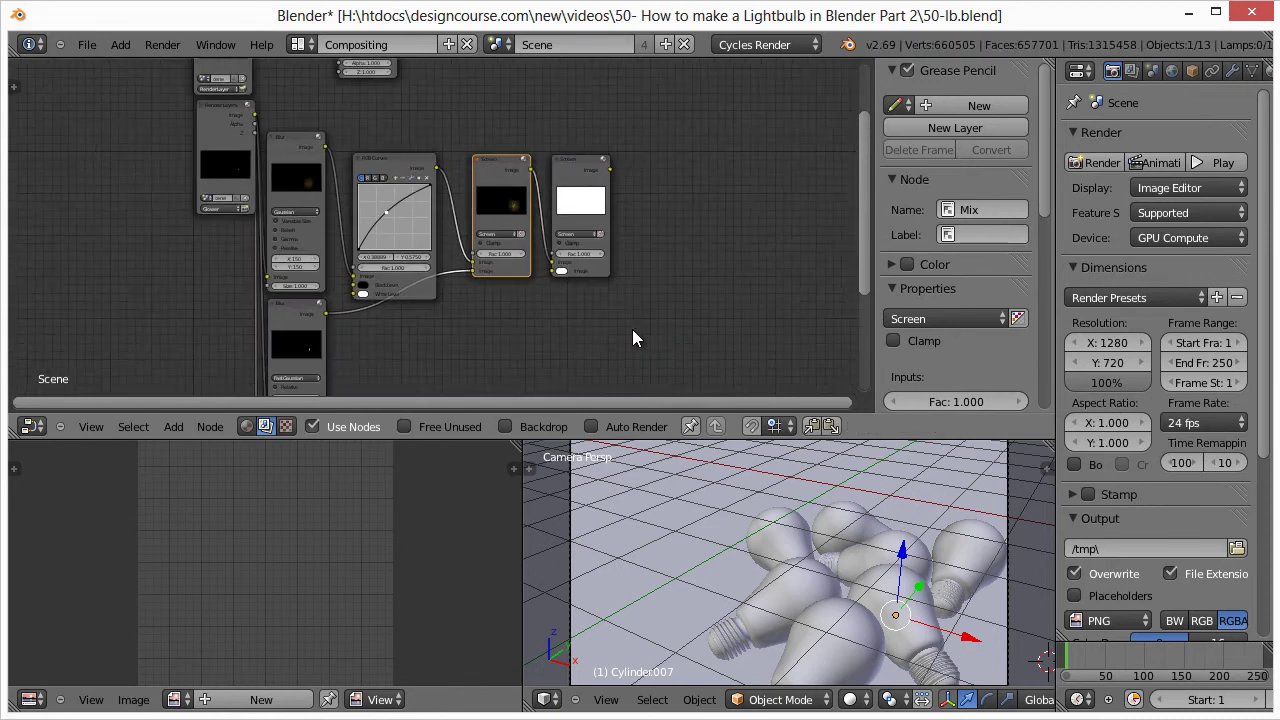
middle_click_drag(600, 337, 598, 226)
scroll(598, 226, "down", 4, "shift")
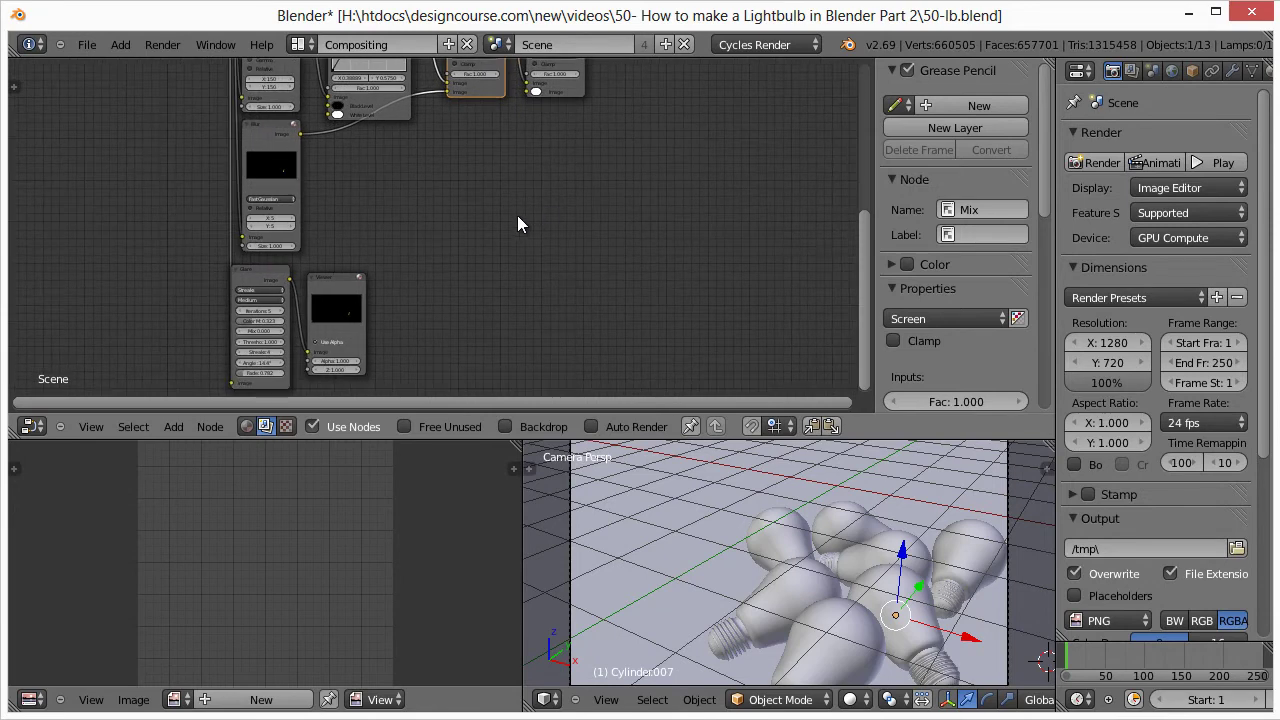
scroll(506, 226, "up", 1, "shift")
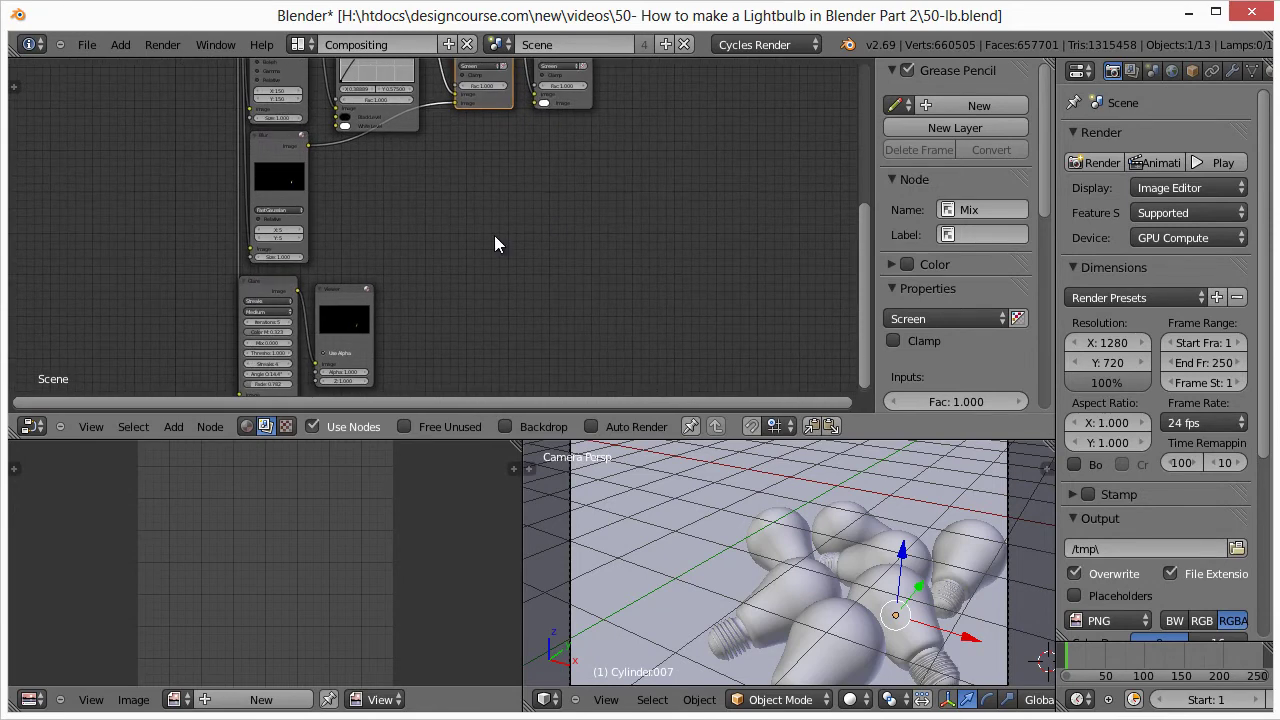
- Delete the Viewer node and link the Glare output into the second Screen node's lower Image input
left_click(348, 298)
key("x")
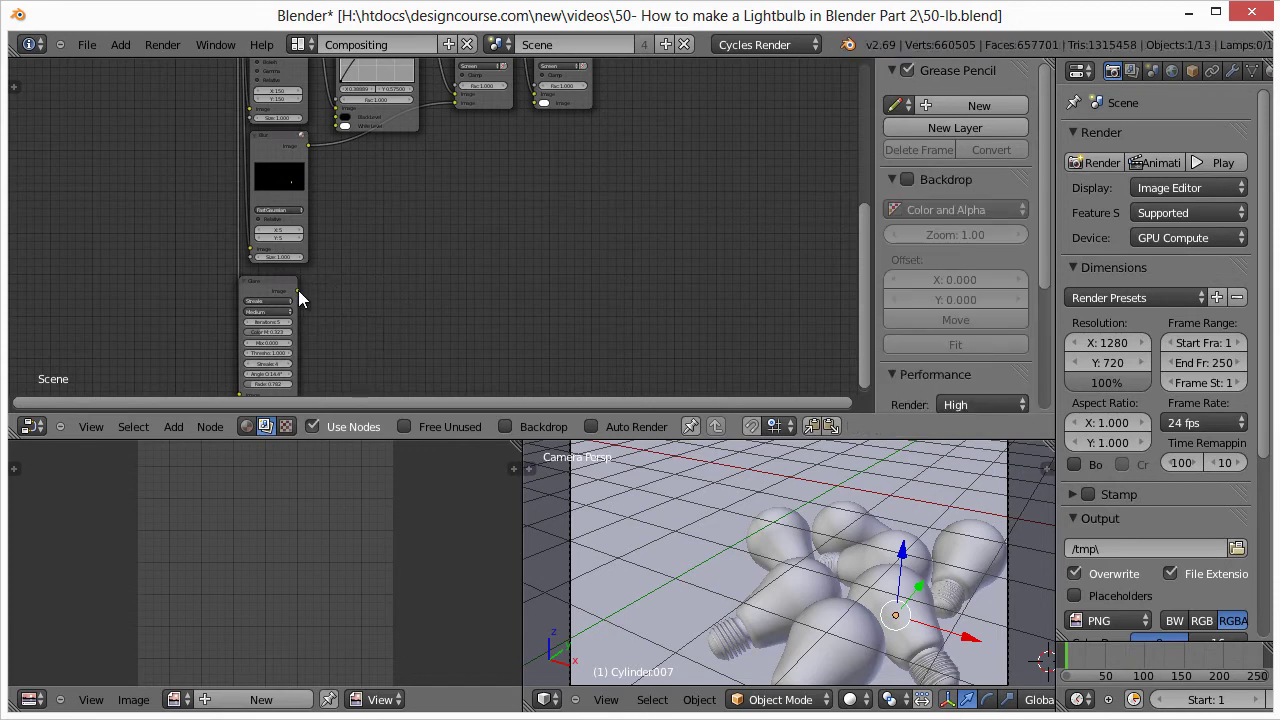
left_click_drag(298, 290, 531, 109)
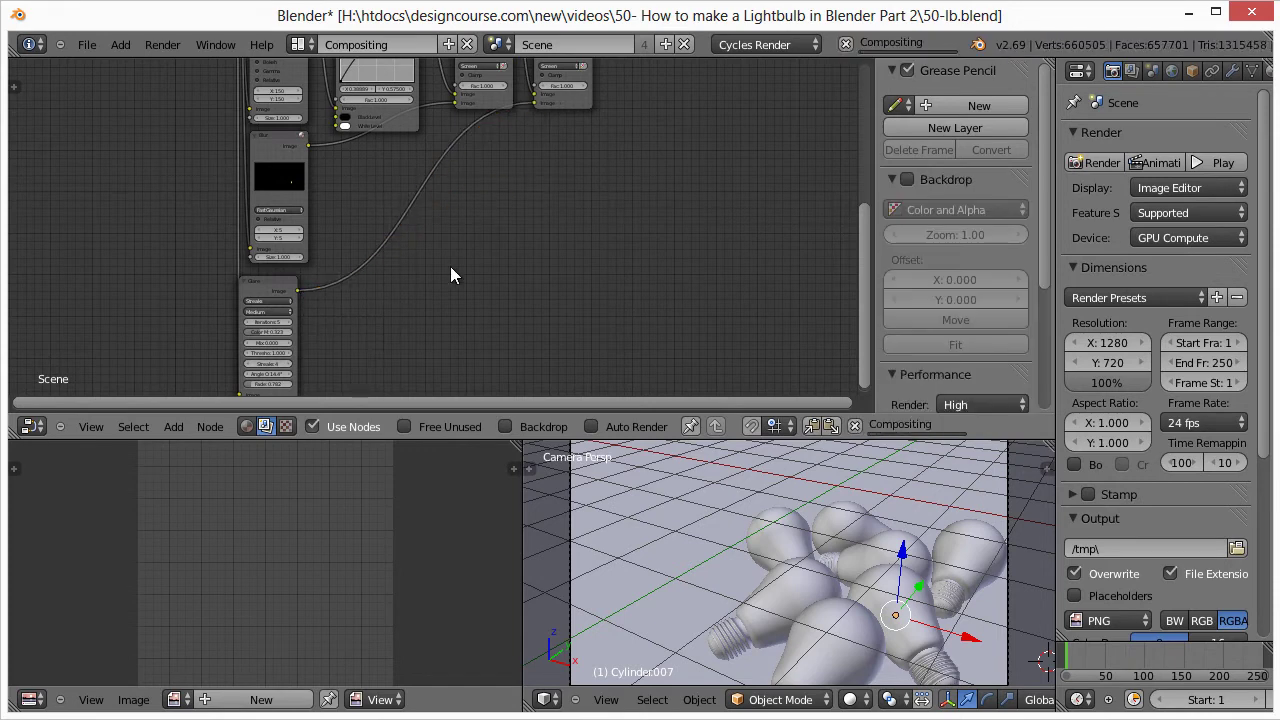
scroll(553, 313, "up", 5)
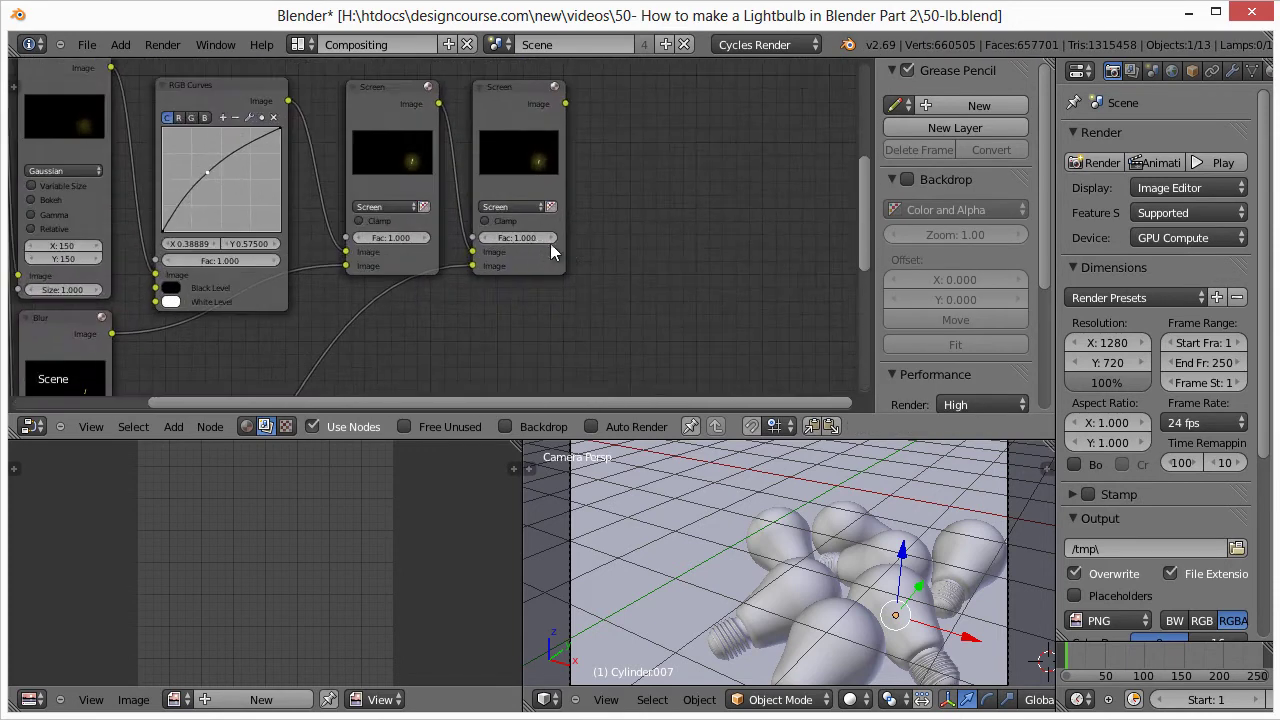
middle_click_drag(698, 244, 664, 309)
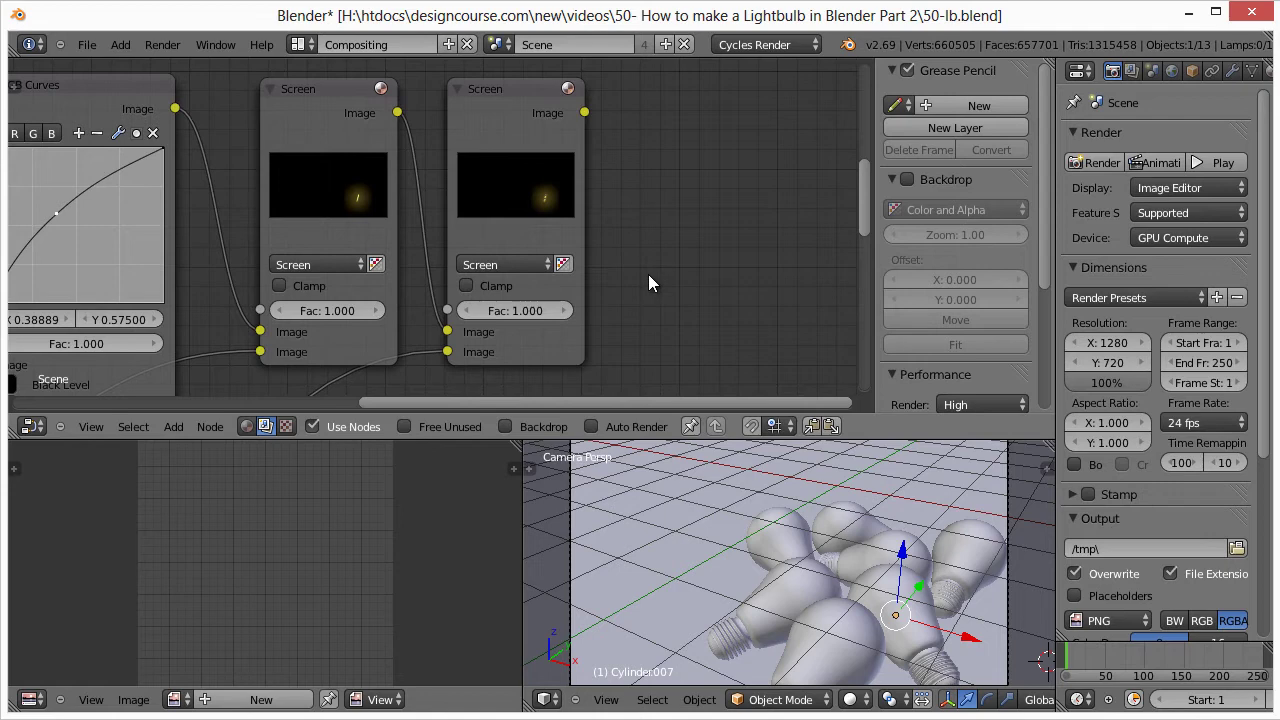
scroll(654, 270, "down", 2)
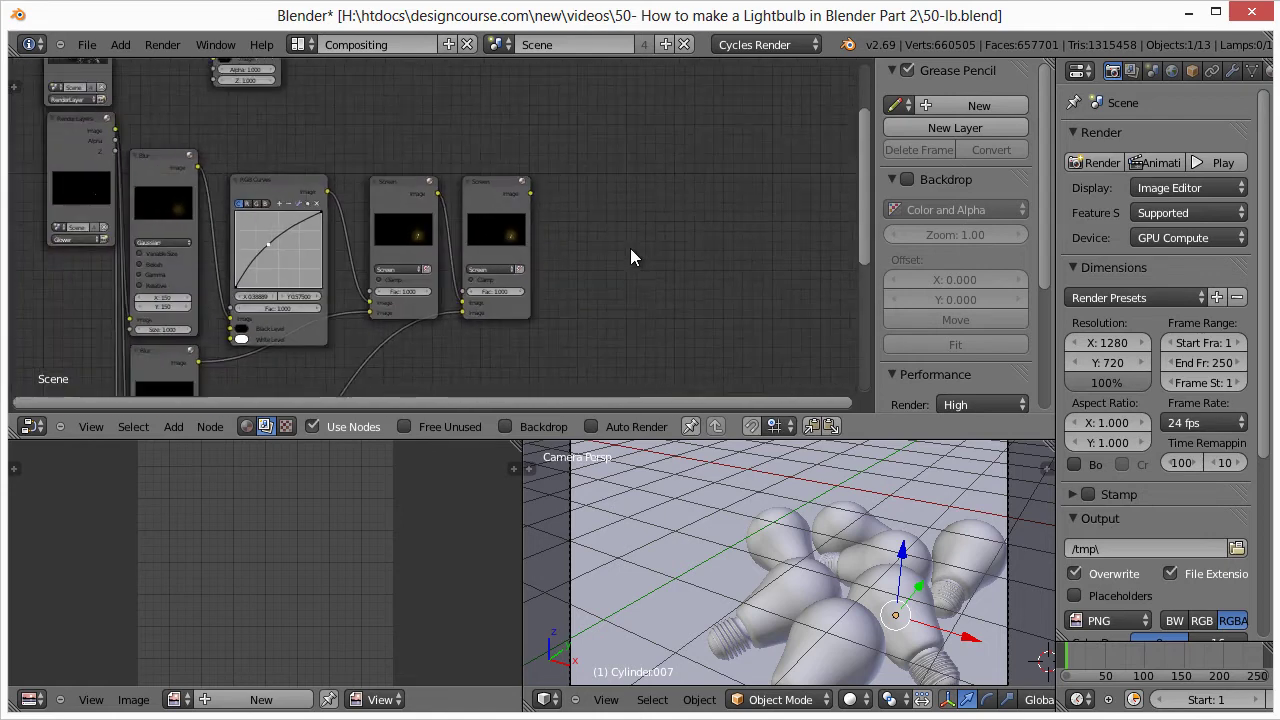
- Move the Composite node further right and place a duplicate of the second Screen node near the top
middle_click_drag(324, 253, 449, 366)
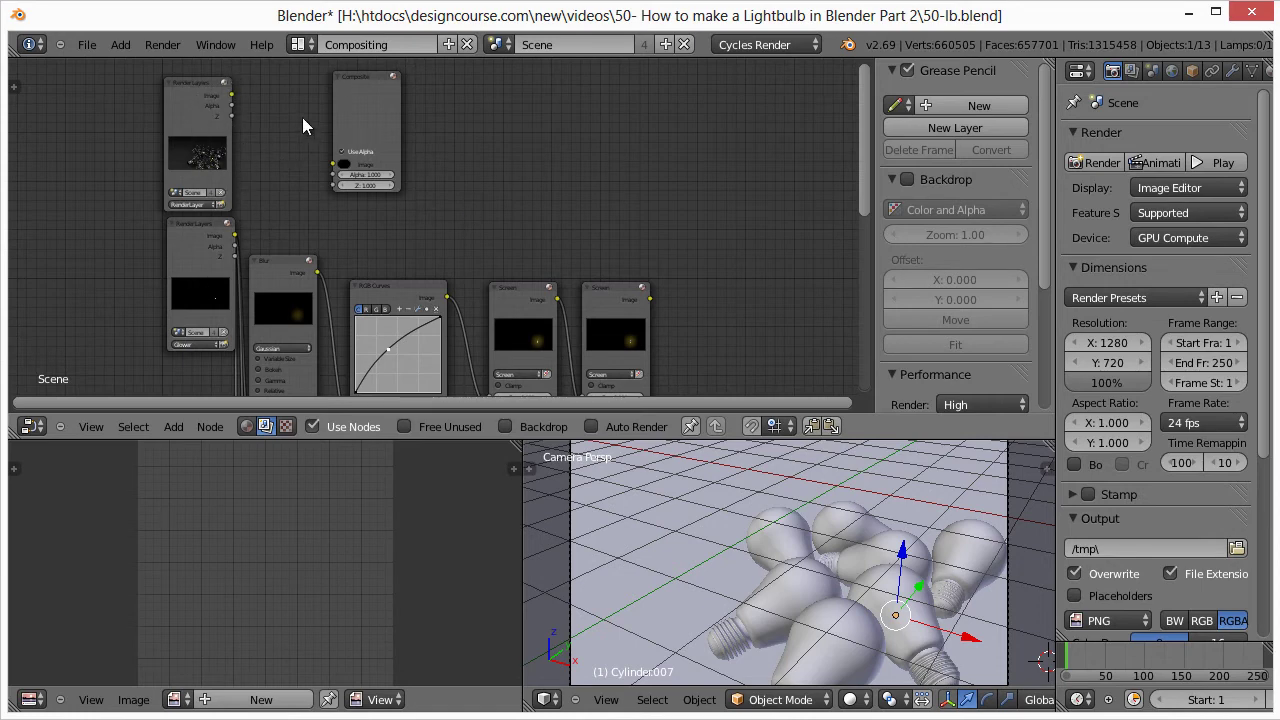
left_click_drag(356, 78, 616, 110)
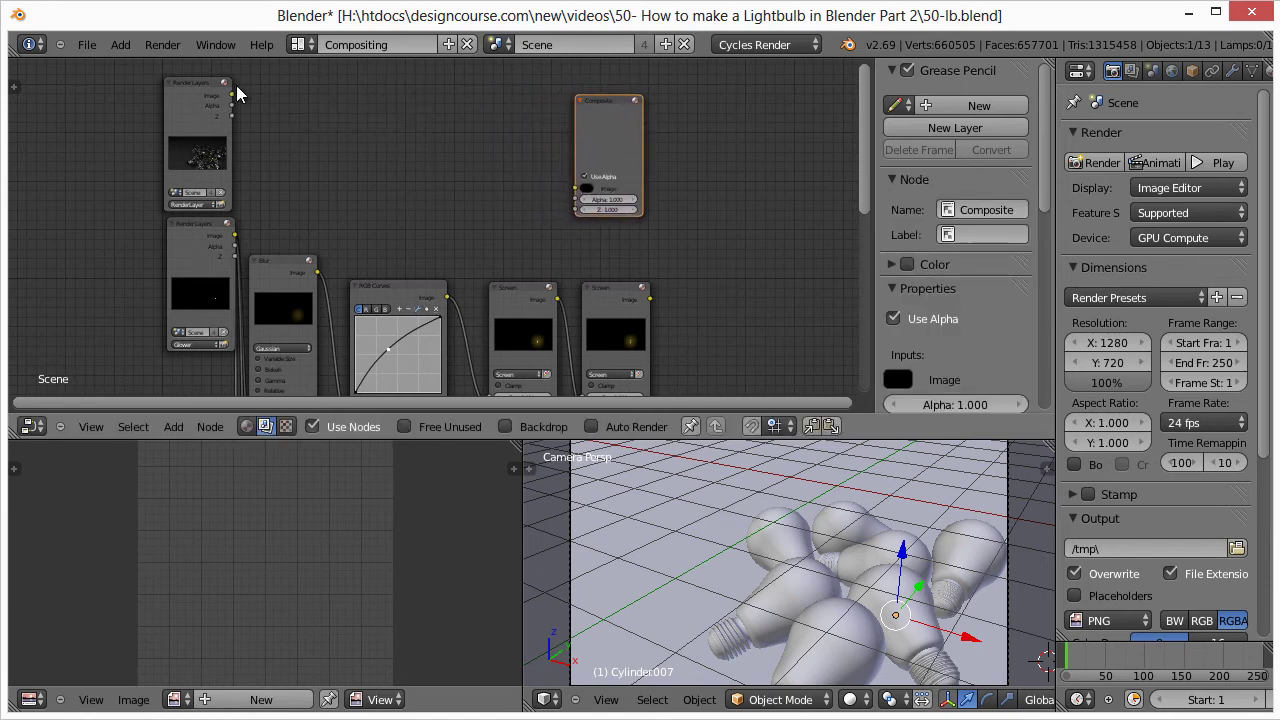
left_click(608, 292)
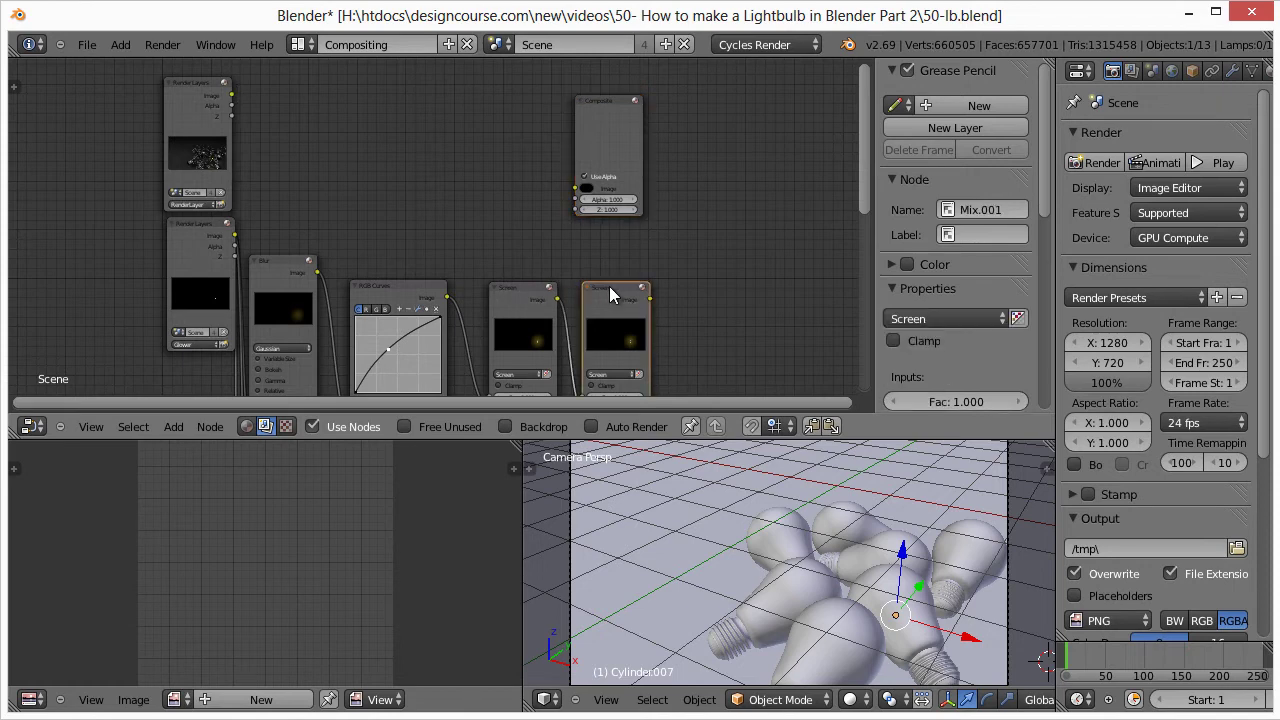
key("shift+d")
left_click(334, 90)
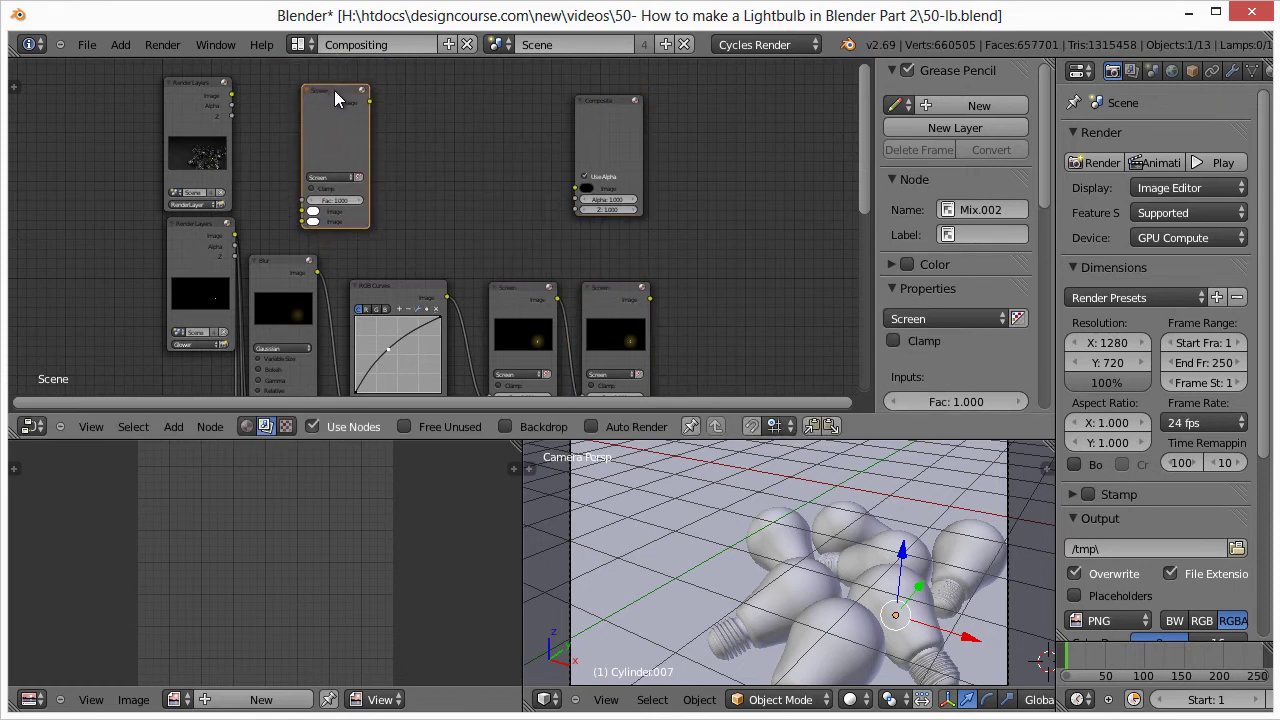
- Link the Render Layers image and the Mix.001 glow output into the new Screen node
left_click_drag(232, 96, 296, 209)
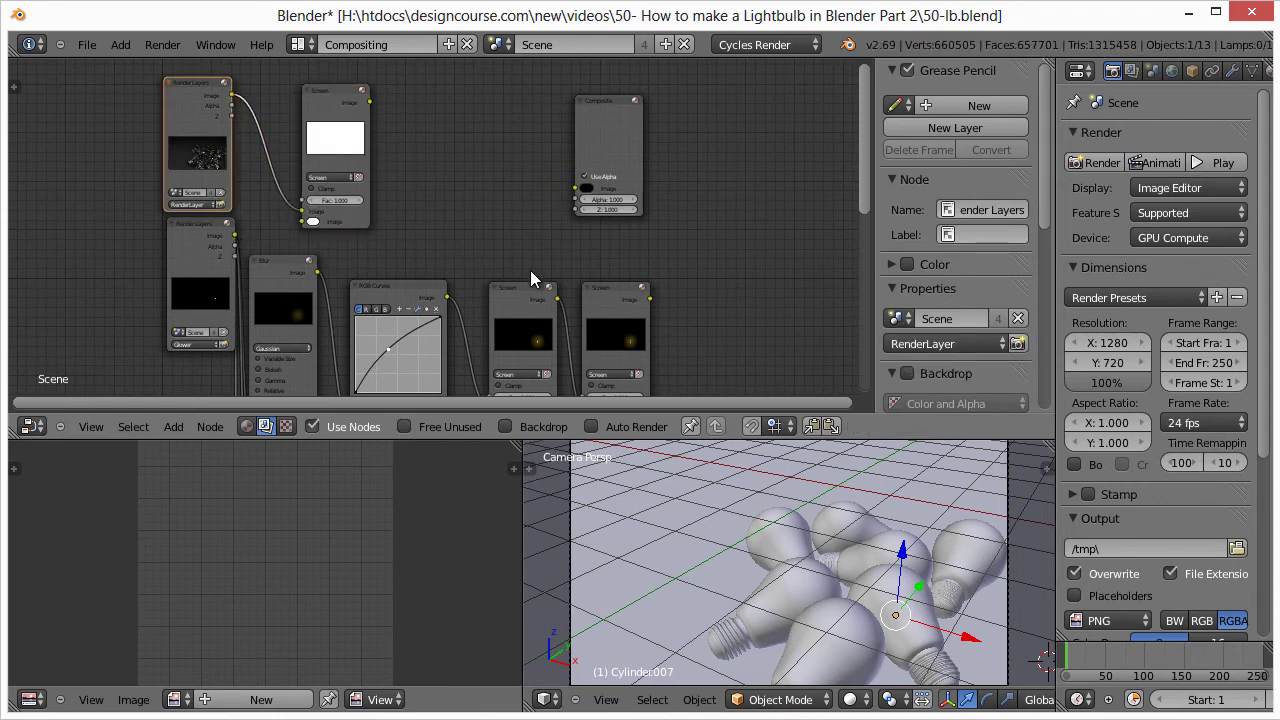
left_click_drag(649, 299, 302, 222)
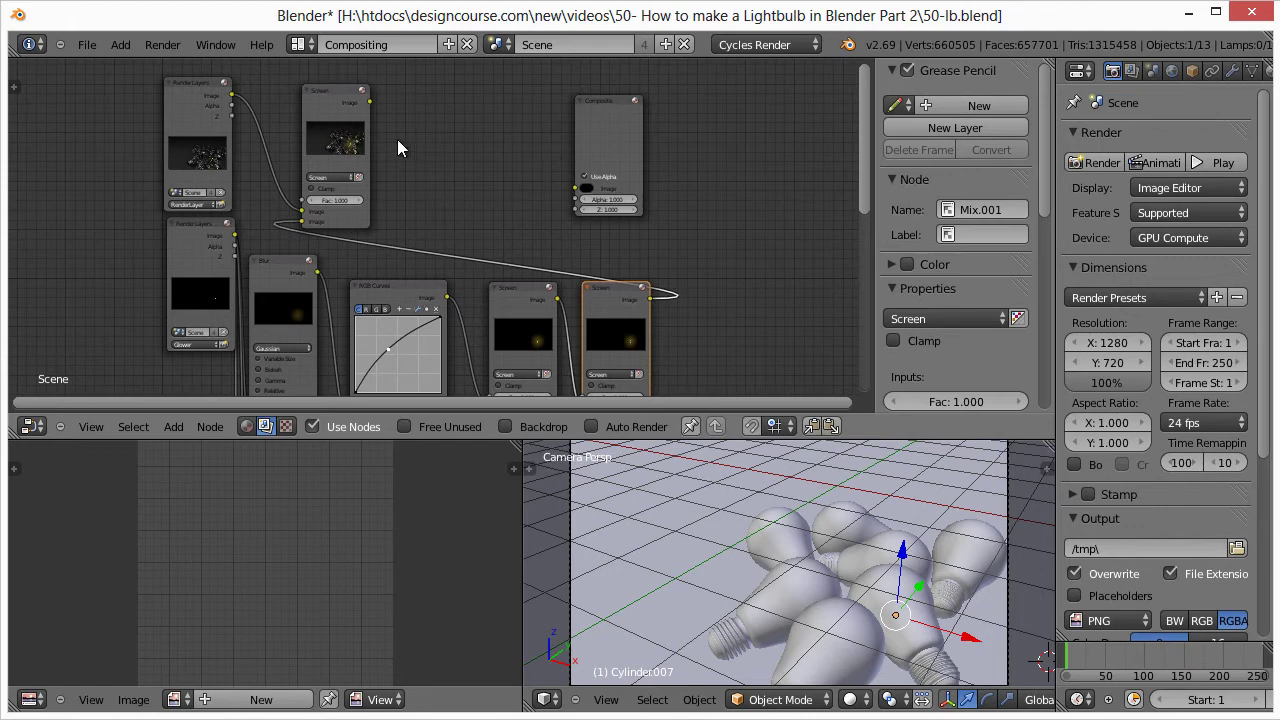
scroll(349, 142, "up", 3)
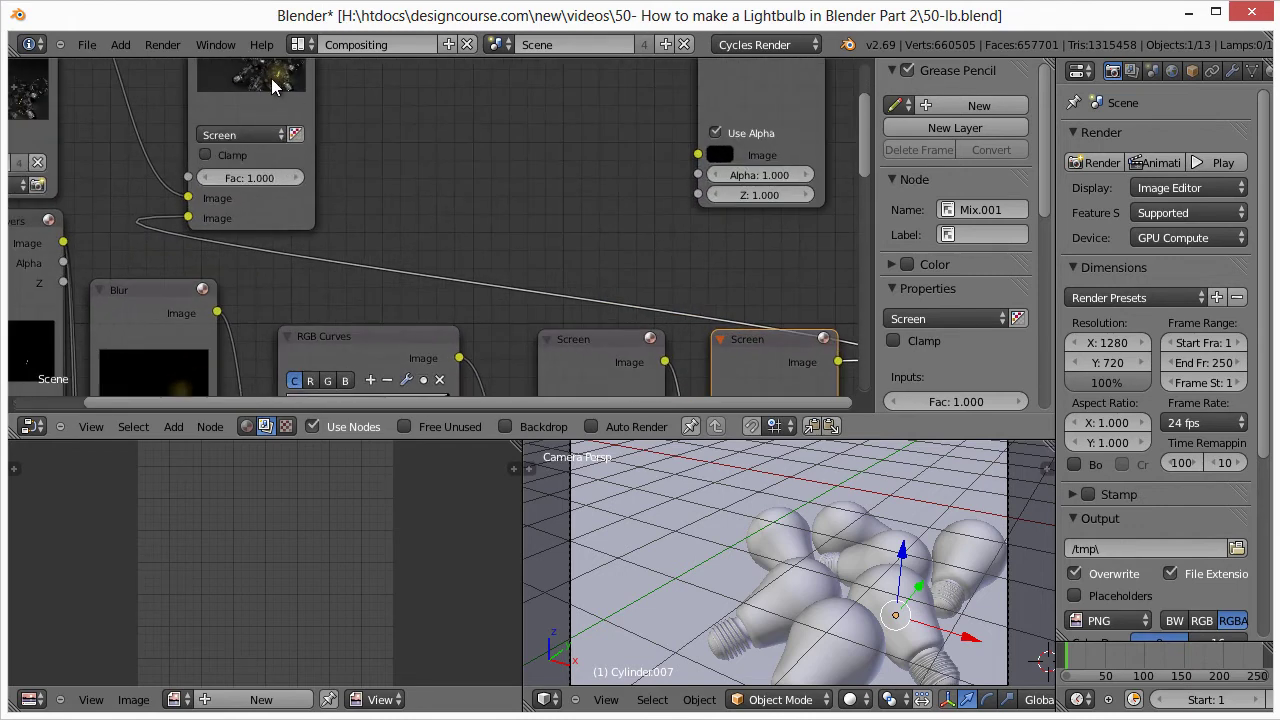
scroll(346, 131, "down", 3)
scroll(391, 128, "down", 1)
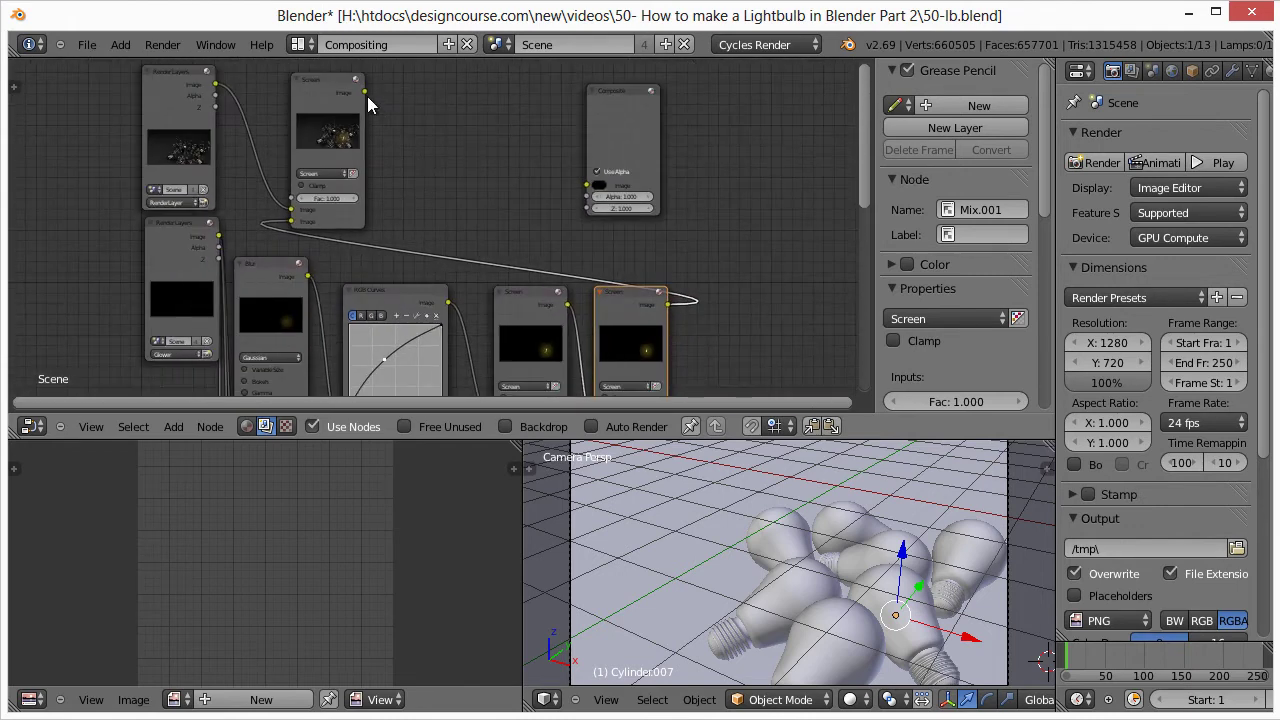
- Add a Viewer node fed by the top Screen node's Image output and enable Backdrop
mouse_move(345, 89)
left_mouse_down()
mouse_move(477, 95)
mouse_move(354, 90)
left_mouse_up()
key("shift+a")
mouse_move(500, 100)
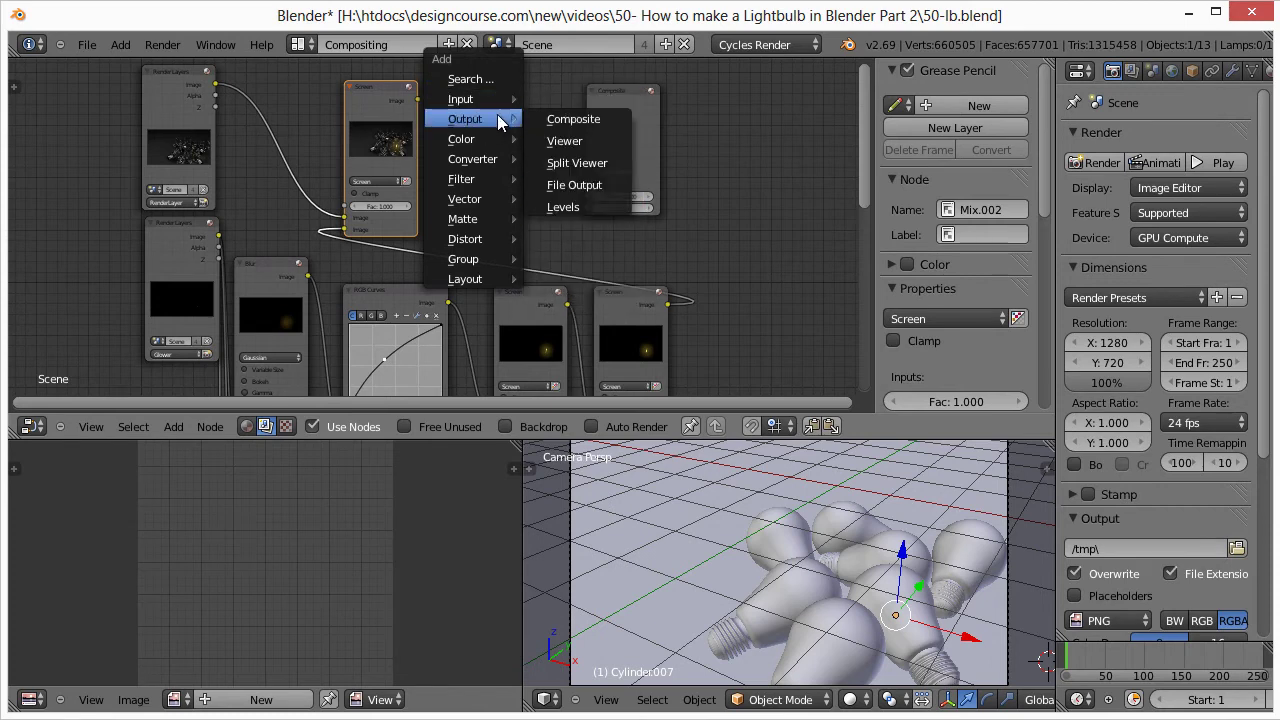
left_click(545, 138)
left_click(444, 82)
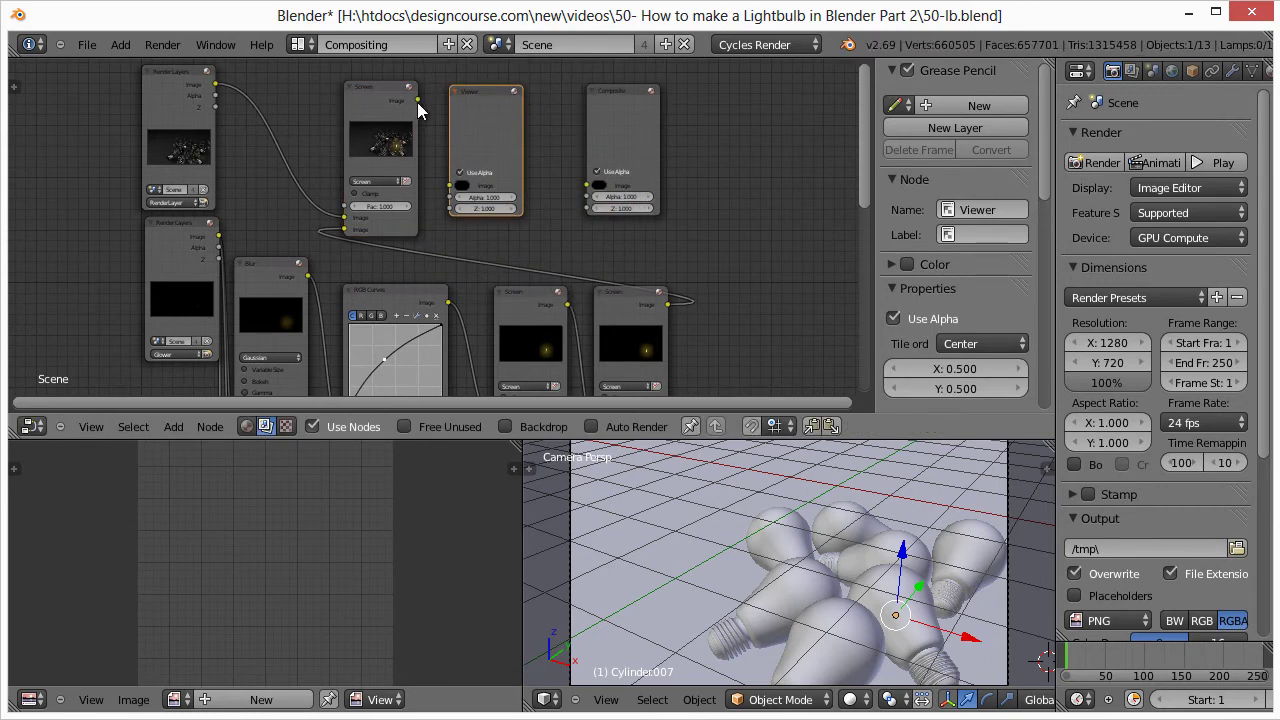
left_click(415, 100)
left_click_drag(417, 102, 451, 188)
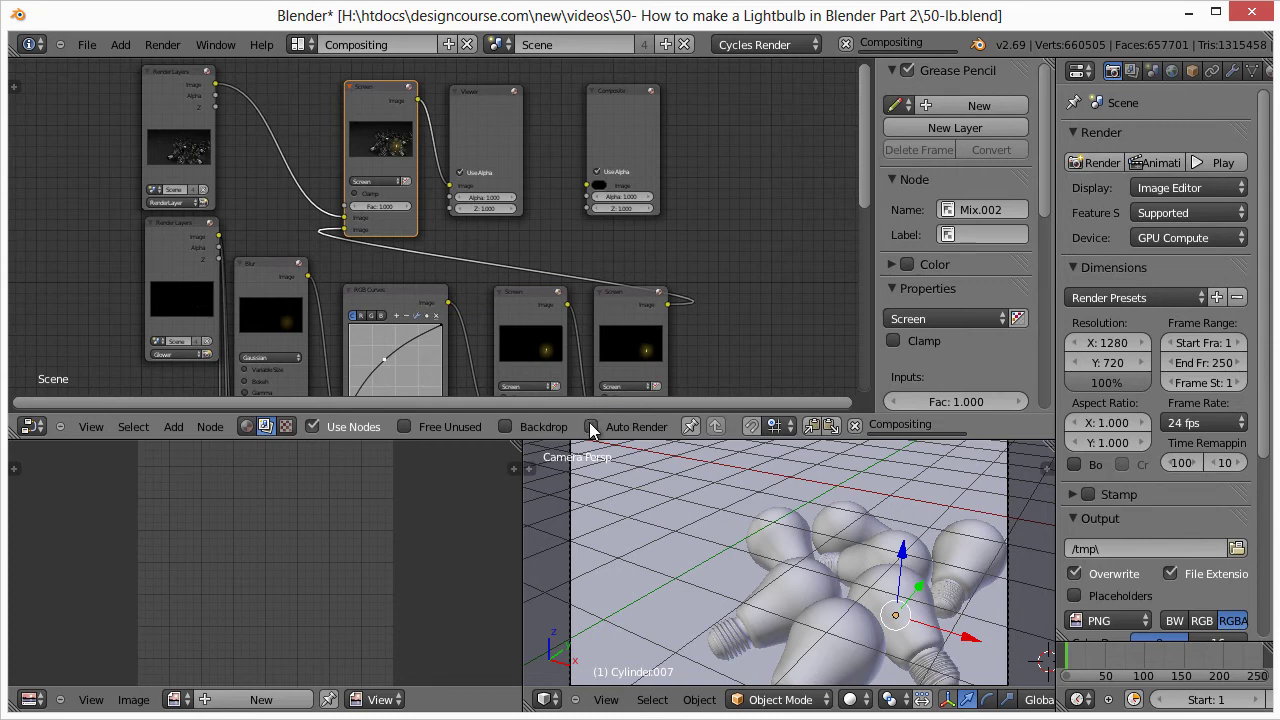
left_click(537, 426)
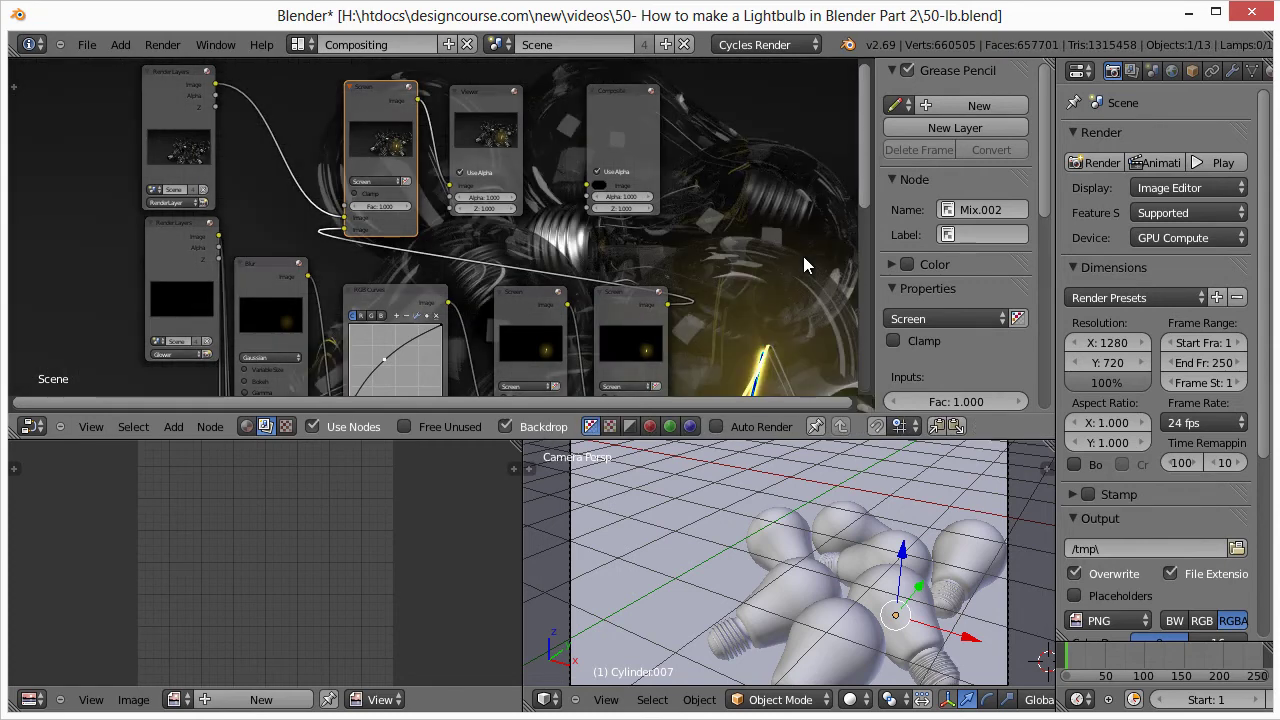
left_click_drag(861, 166, 868, 203)
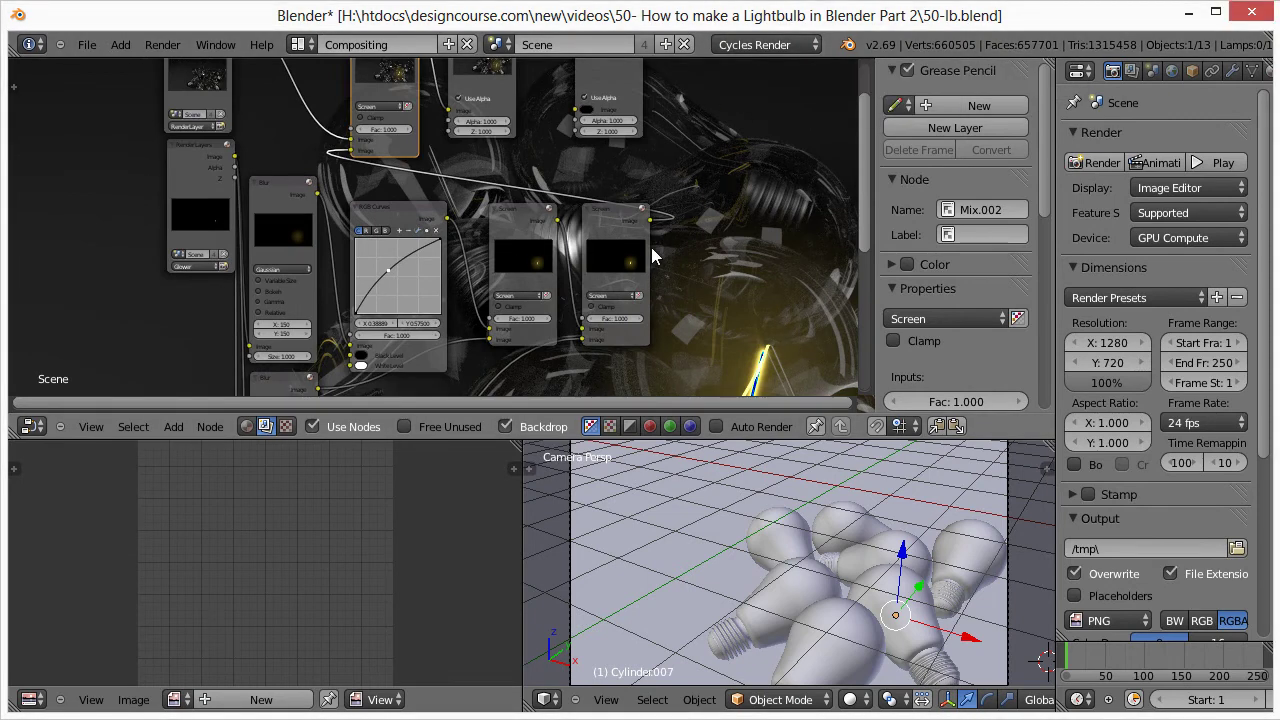
- With the node editor maximized, set the second glow Screen node's blend mode to Dodge
key("ctrl+Up")
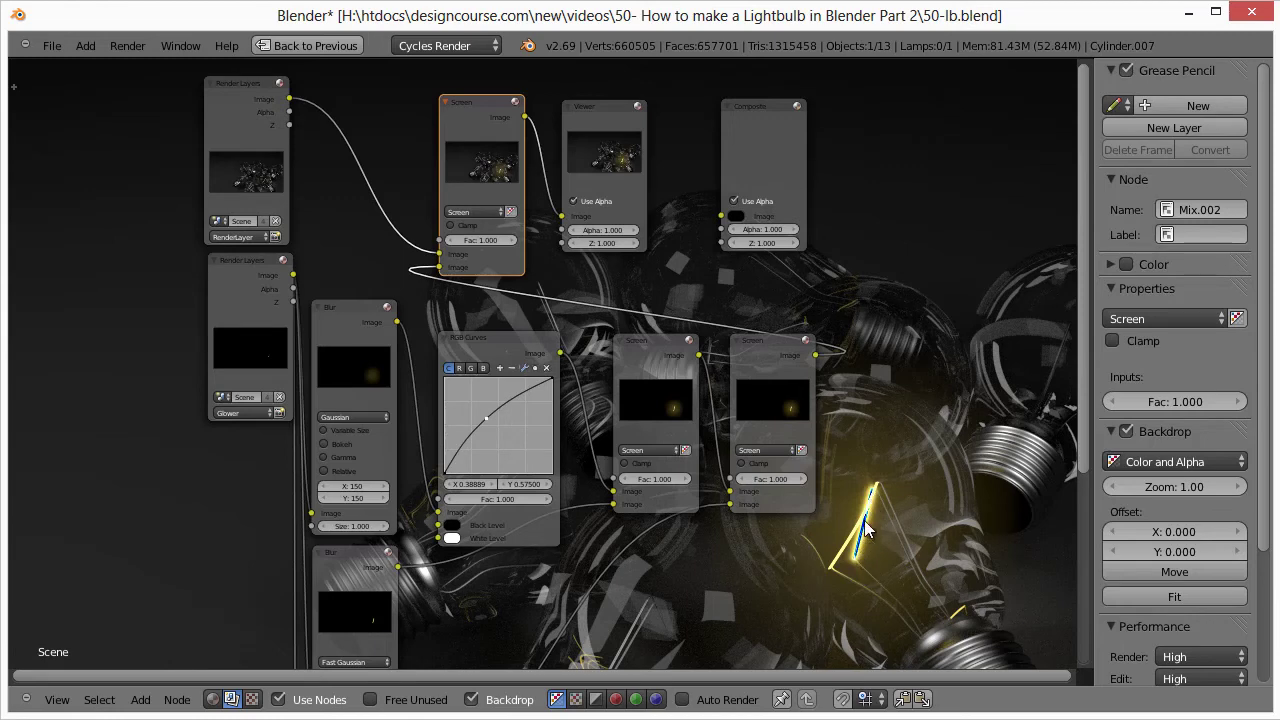
left_click(760, 451)
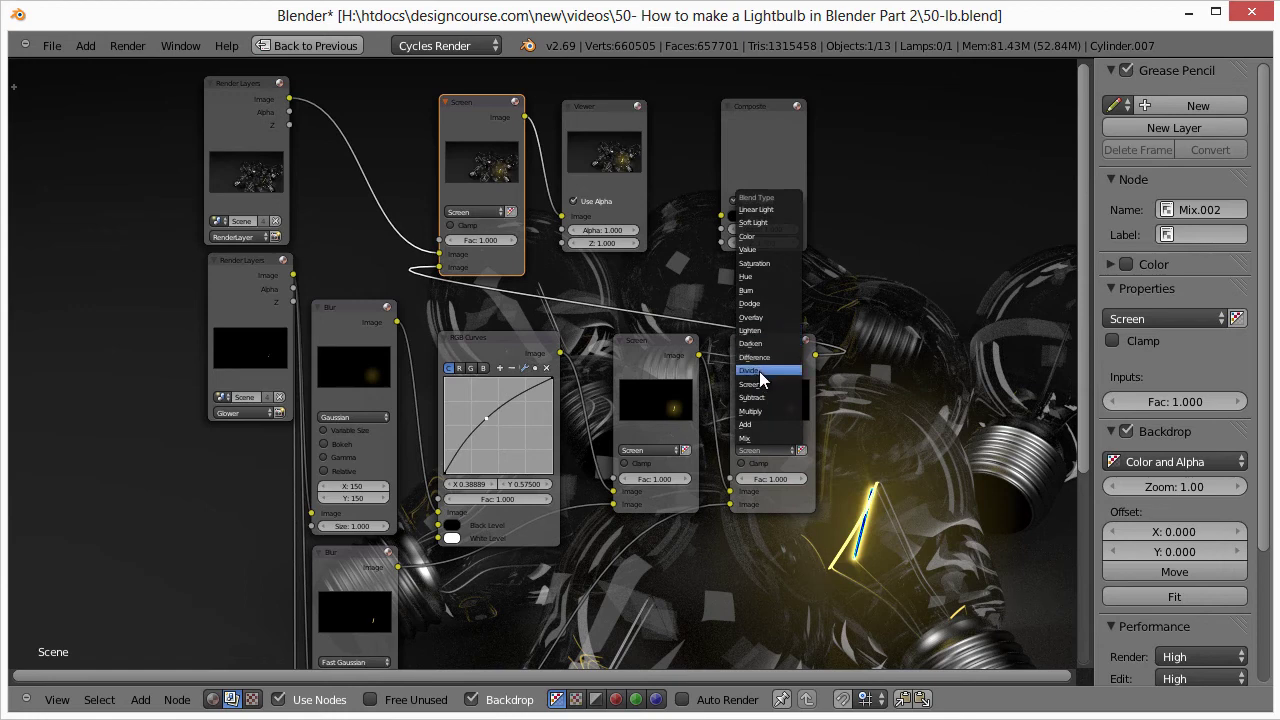
left_click(752, 303)
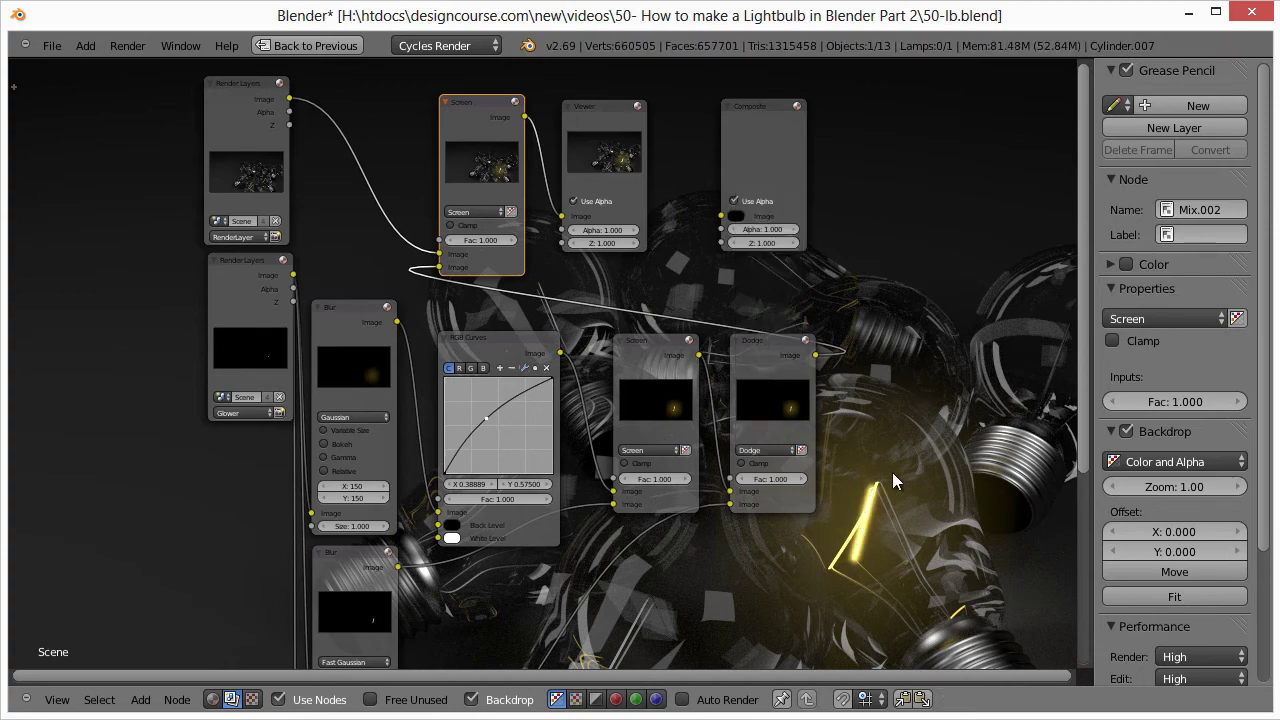
- Connect the top Screen node's output to the Composite node's Image input
scroll(844, 543, "down", 2)
scroll(843, 539, "down", 1)
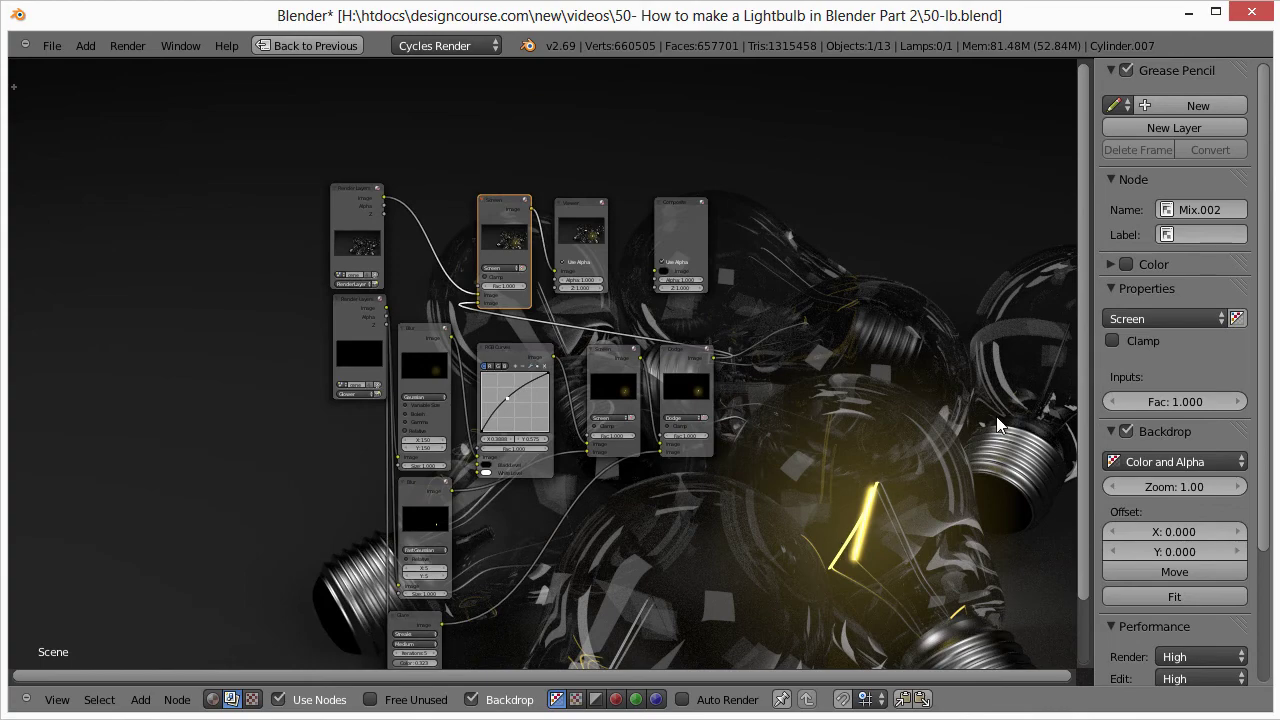
scroll(867, 422, "up", 1)
scroll(867, 422, "down", 2)
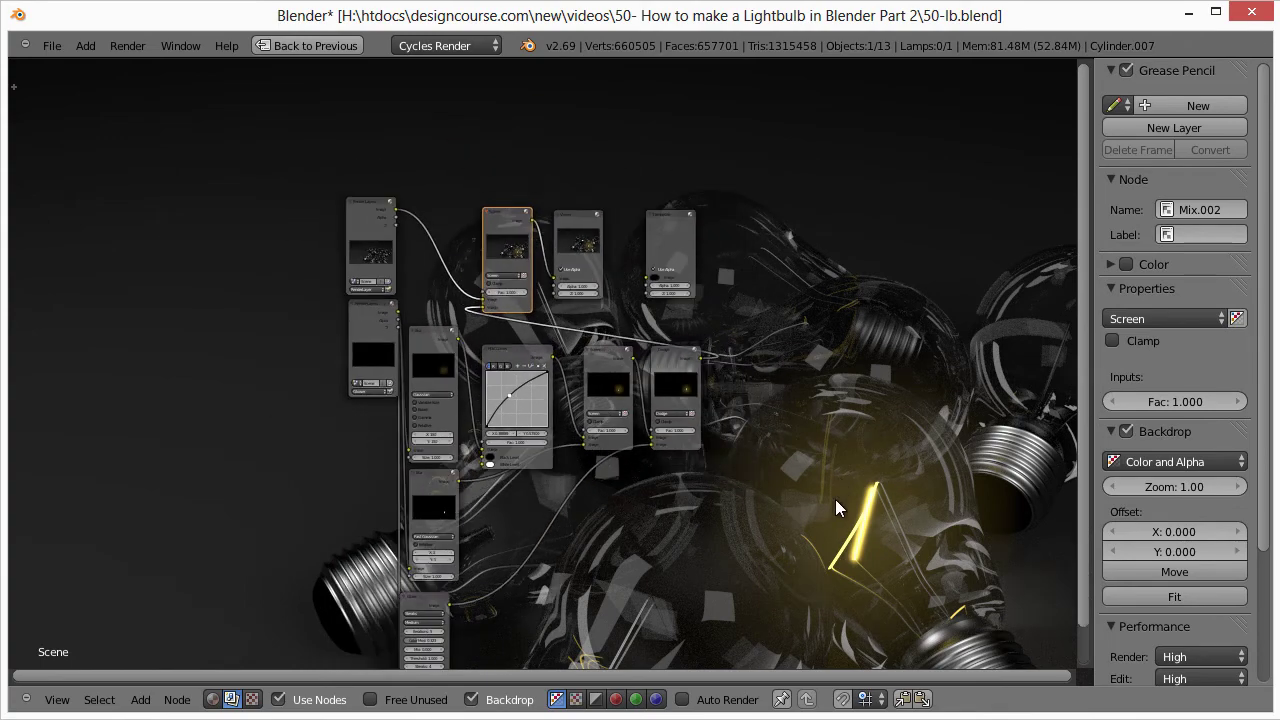
scroll(835, 499, "up", 4)
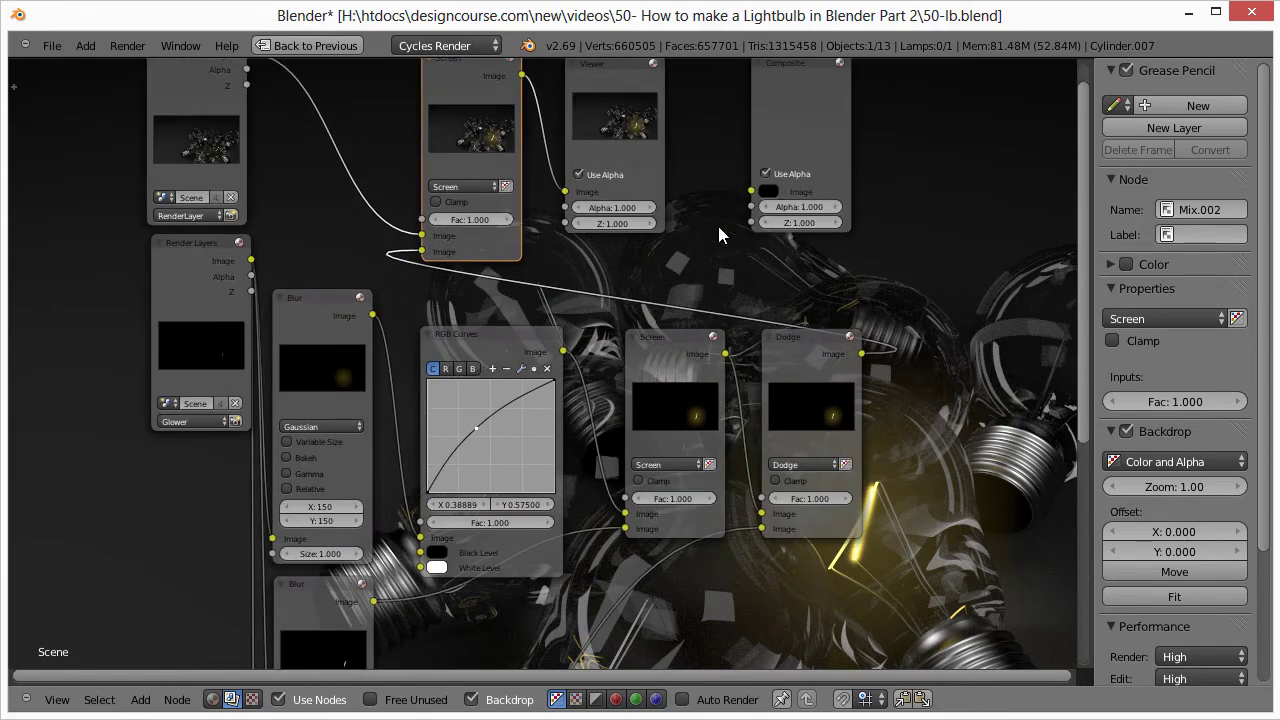
middle_click_drag(712, 243, 660, 341)
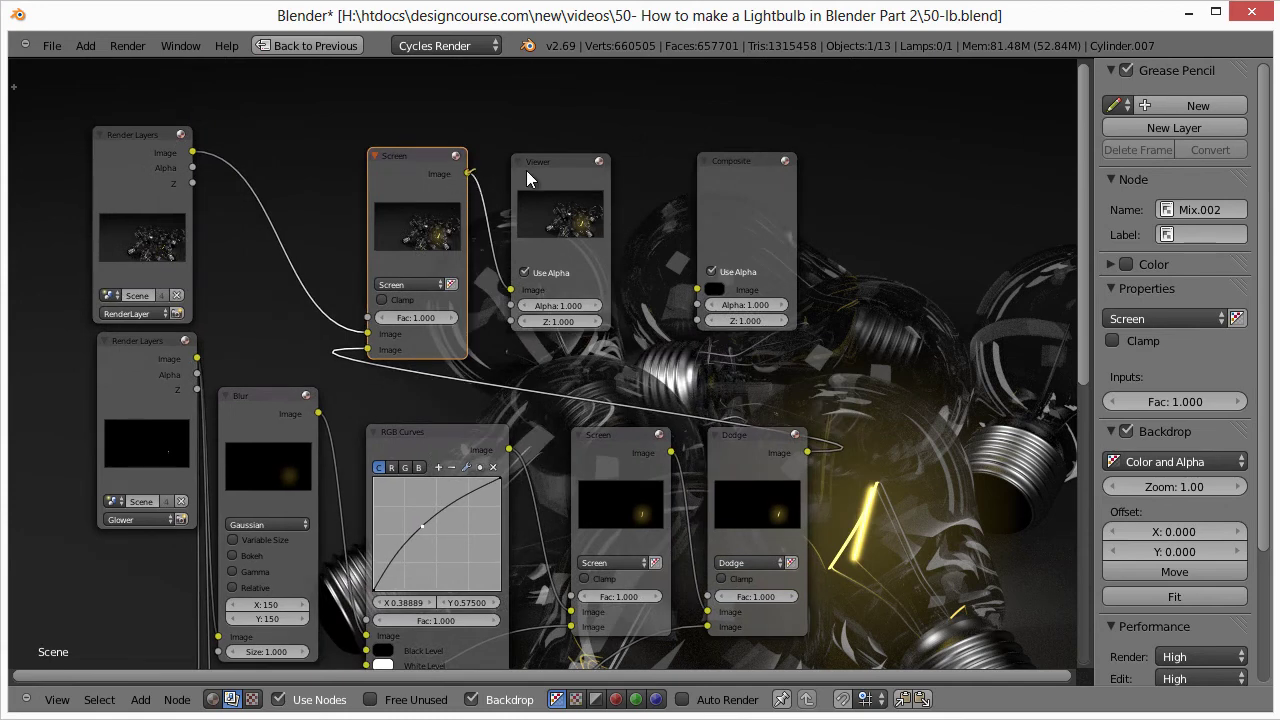
left_click_drag(571, 182, 697, 294)
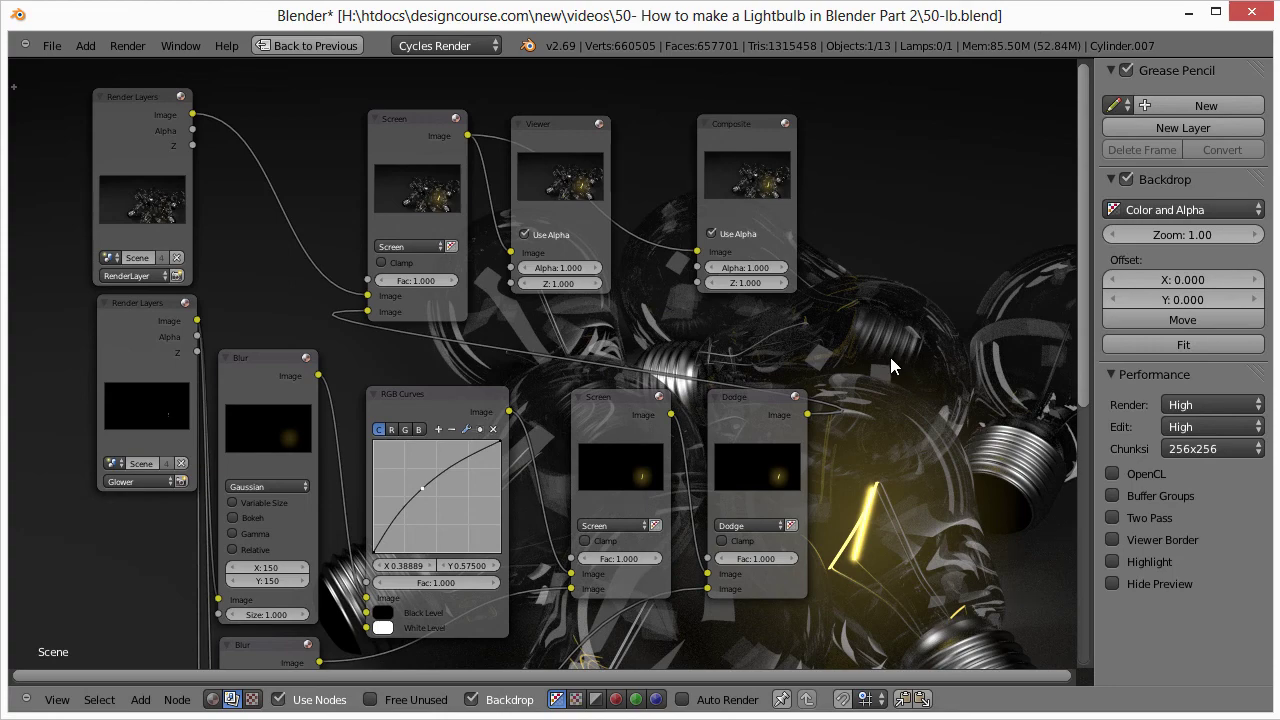
- Restore the split layout and display Viewer Node in the image editor, cancelling the F3 save browser
key("ctrl+Up")
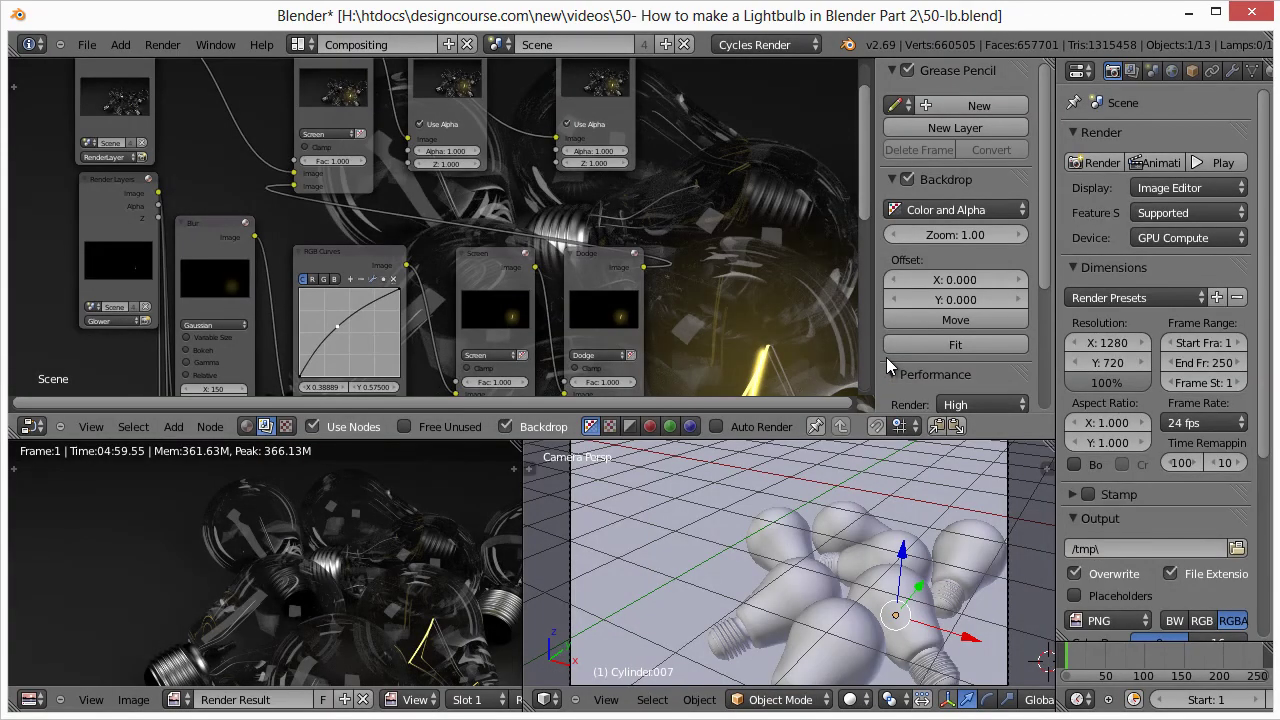
left_click(174, 699)
left_click(216, 508)
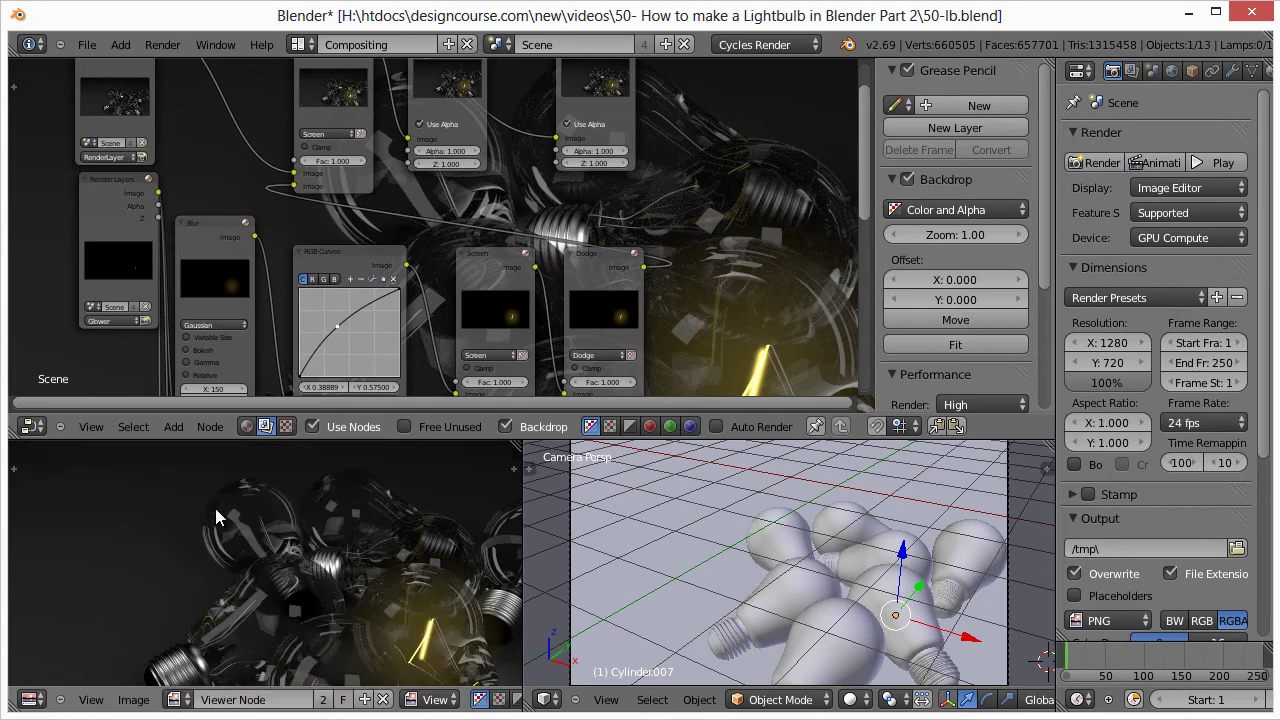
key("F3")
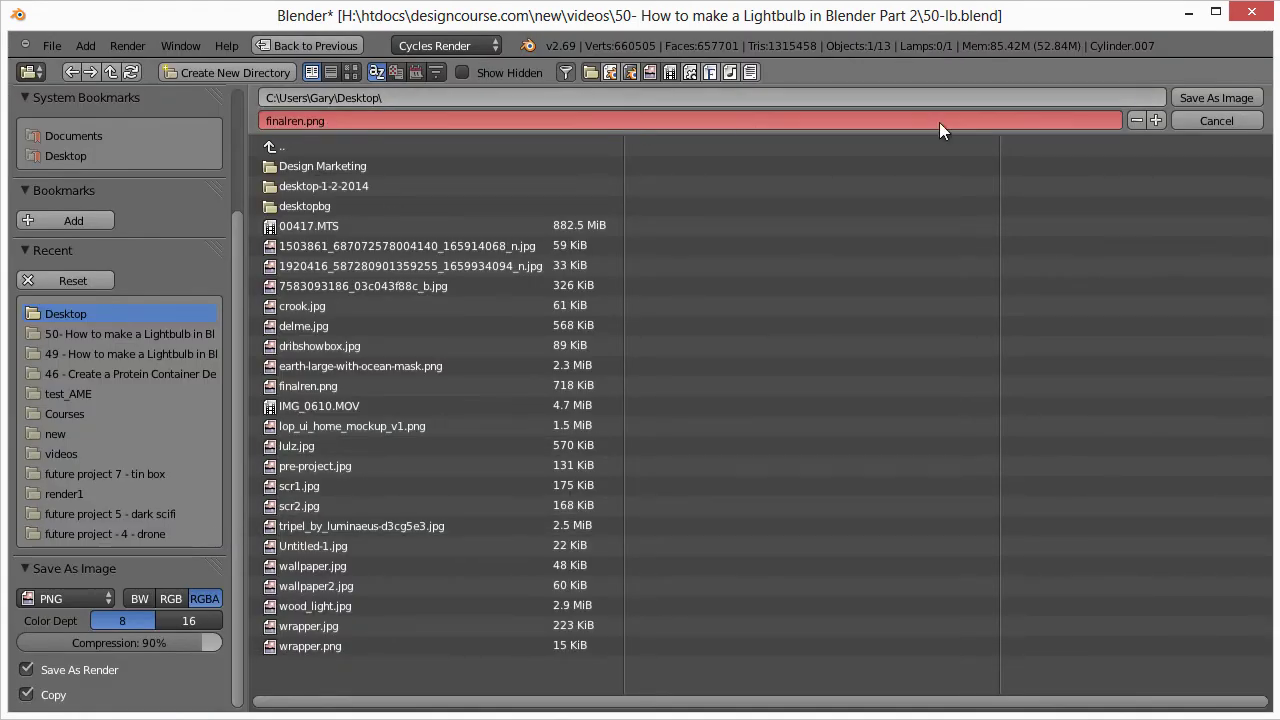
left_click(1219, 127)
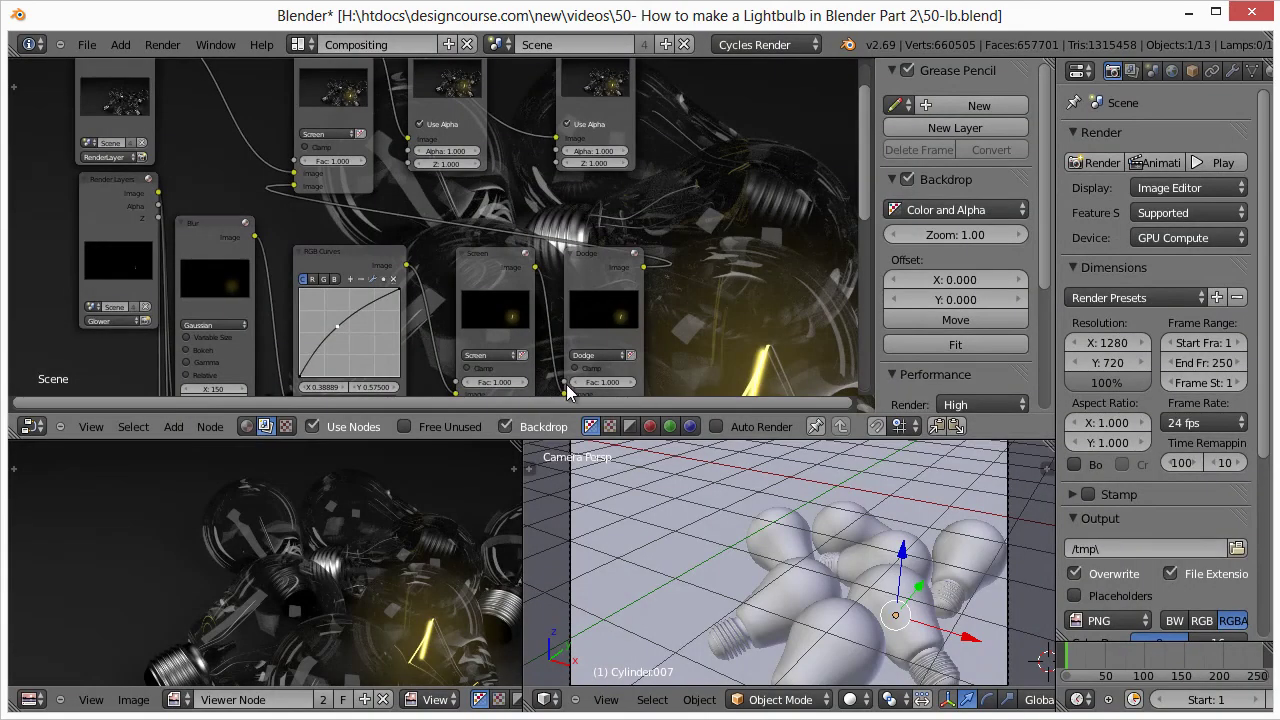